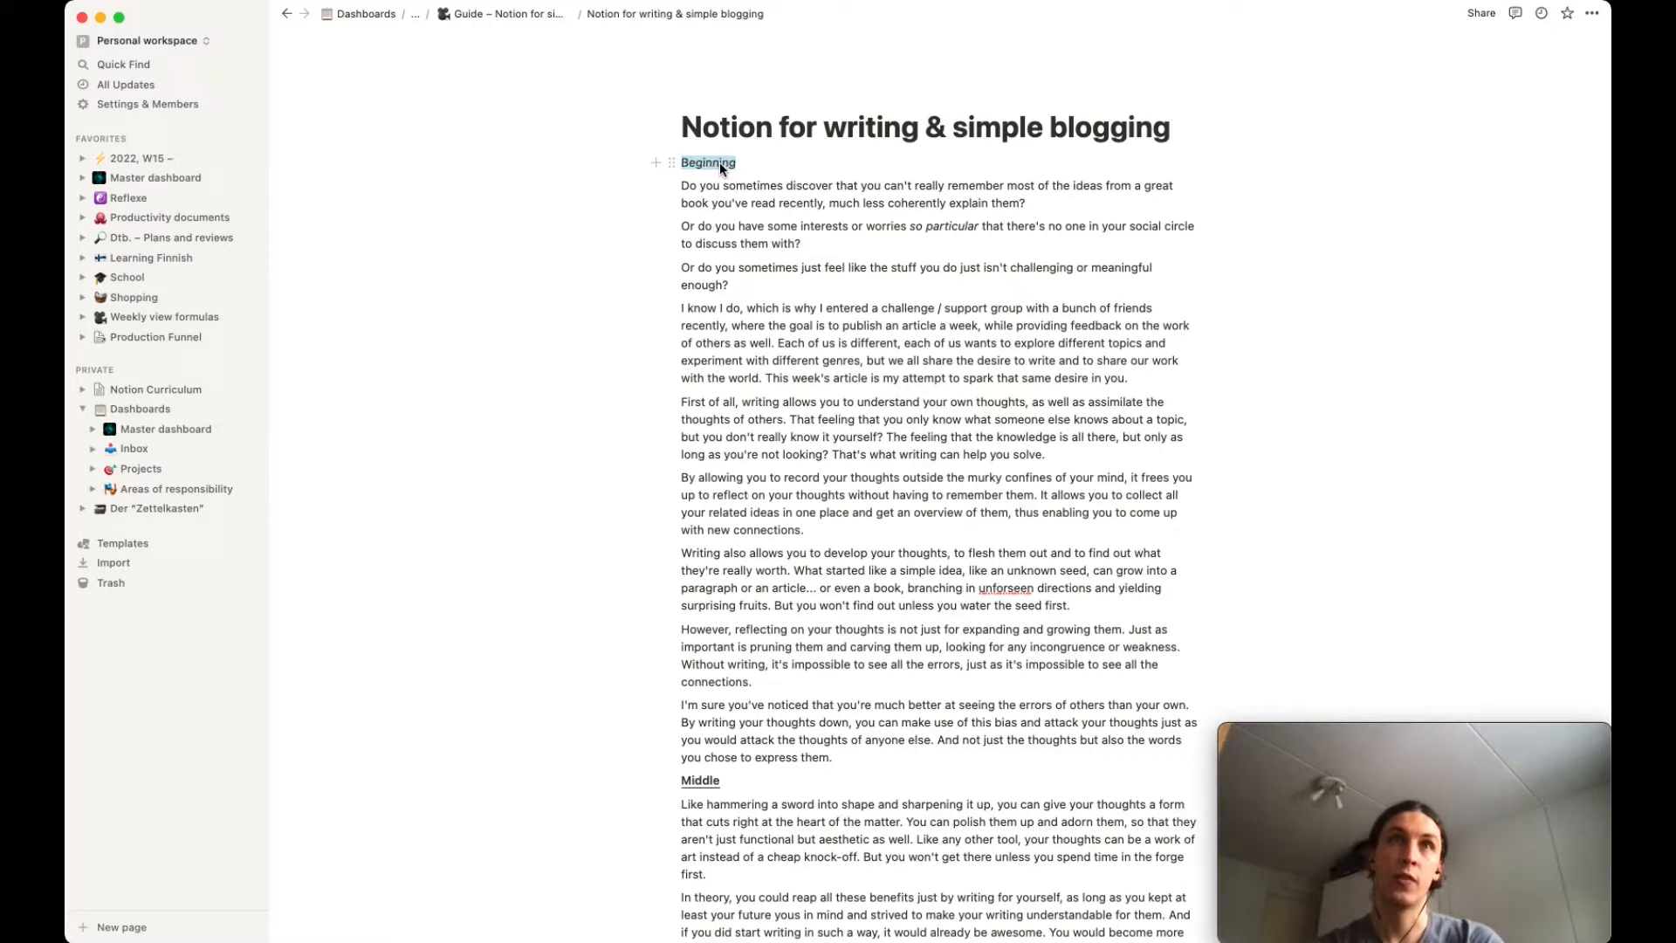
# Turn "Beginning" into a level-one heading and add a level-two heading reading "Heading 2" beneath it.
pyautogui.click(767, 165)
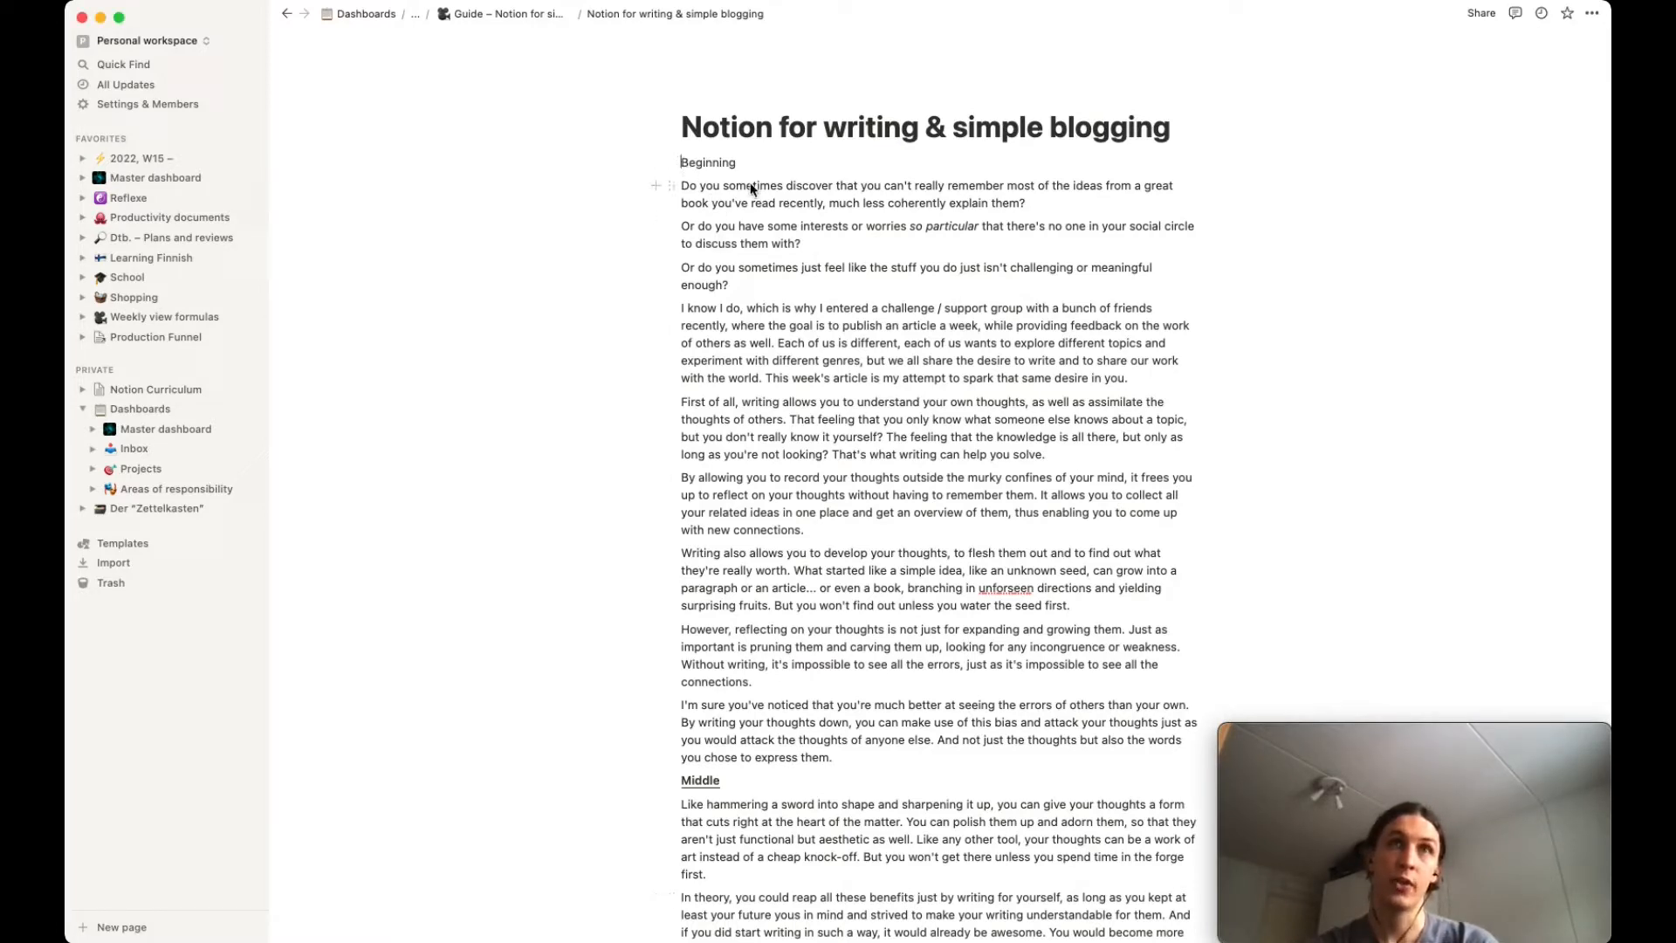
pyautogui.write('#')
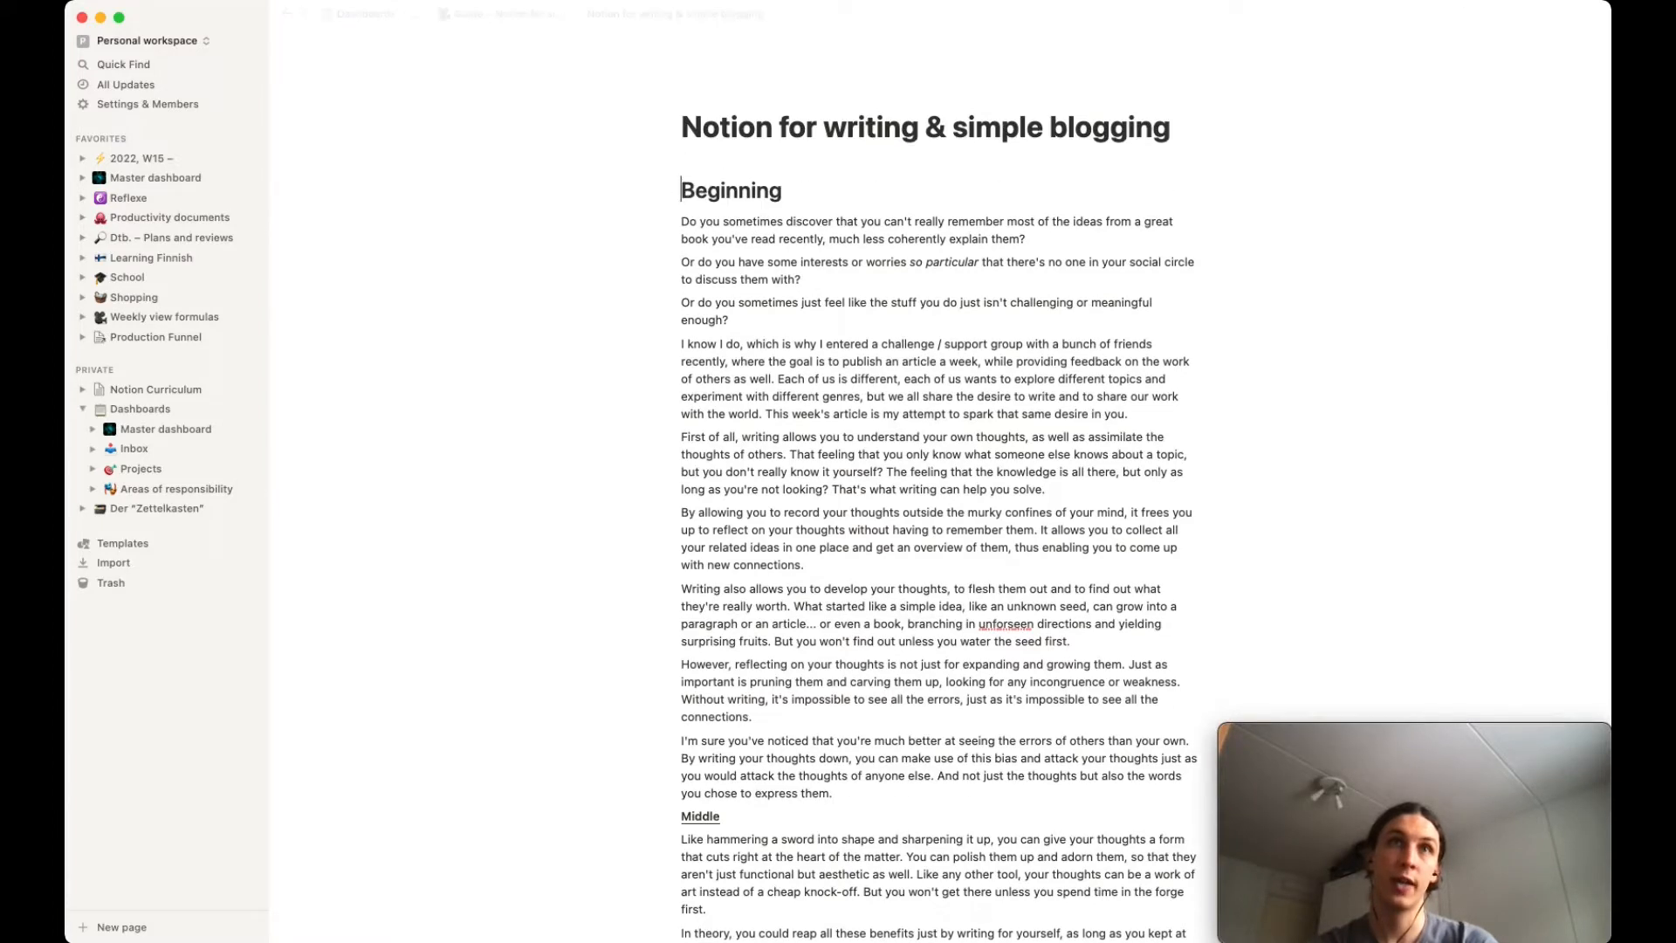
pyautogui.click(798, 191)
pyautogui.press('Return')
pyautogui.write('##')
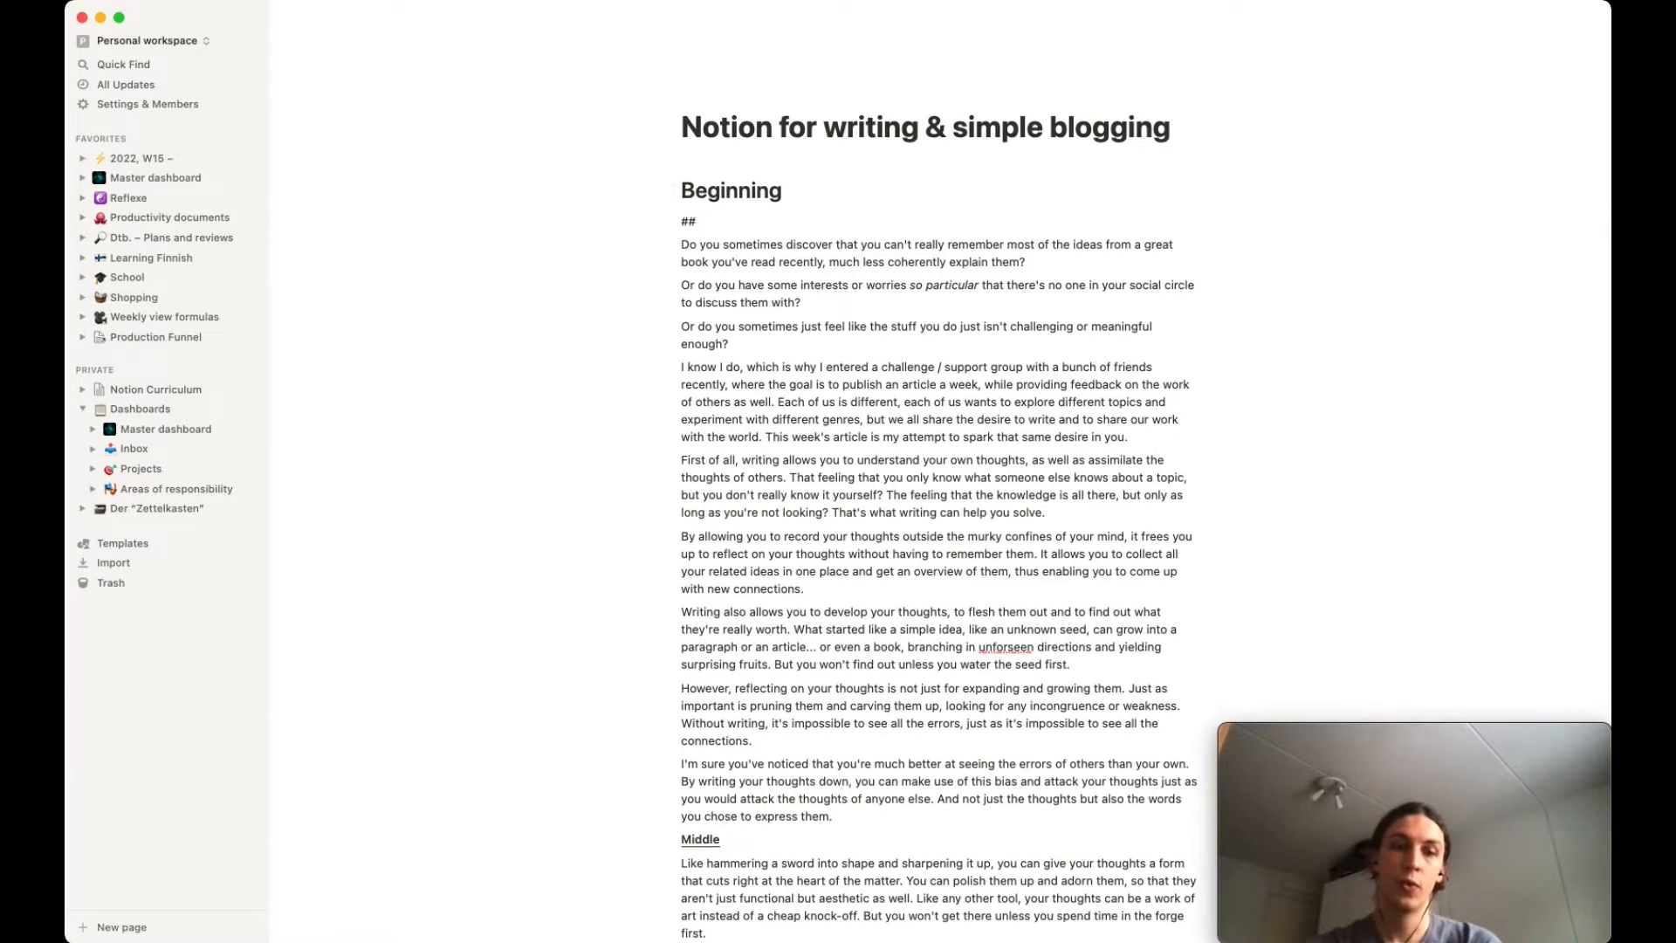
pyautogui.write(' Heading')
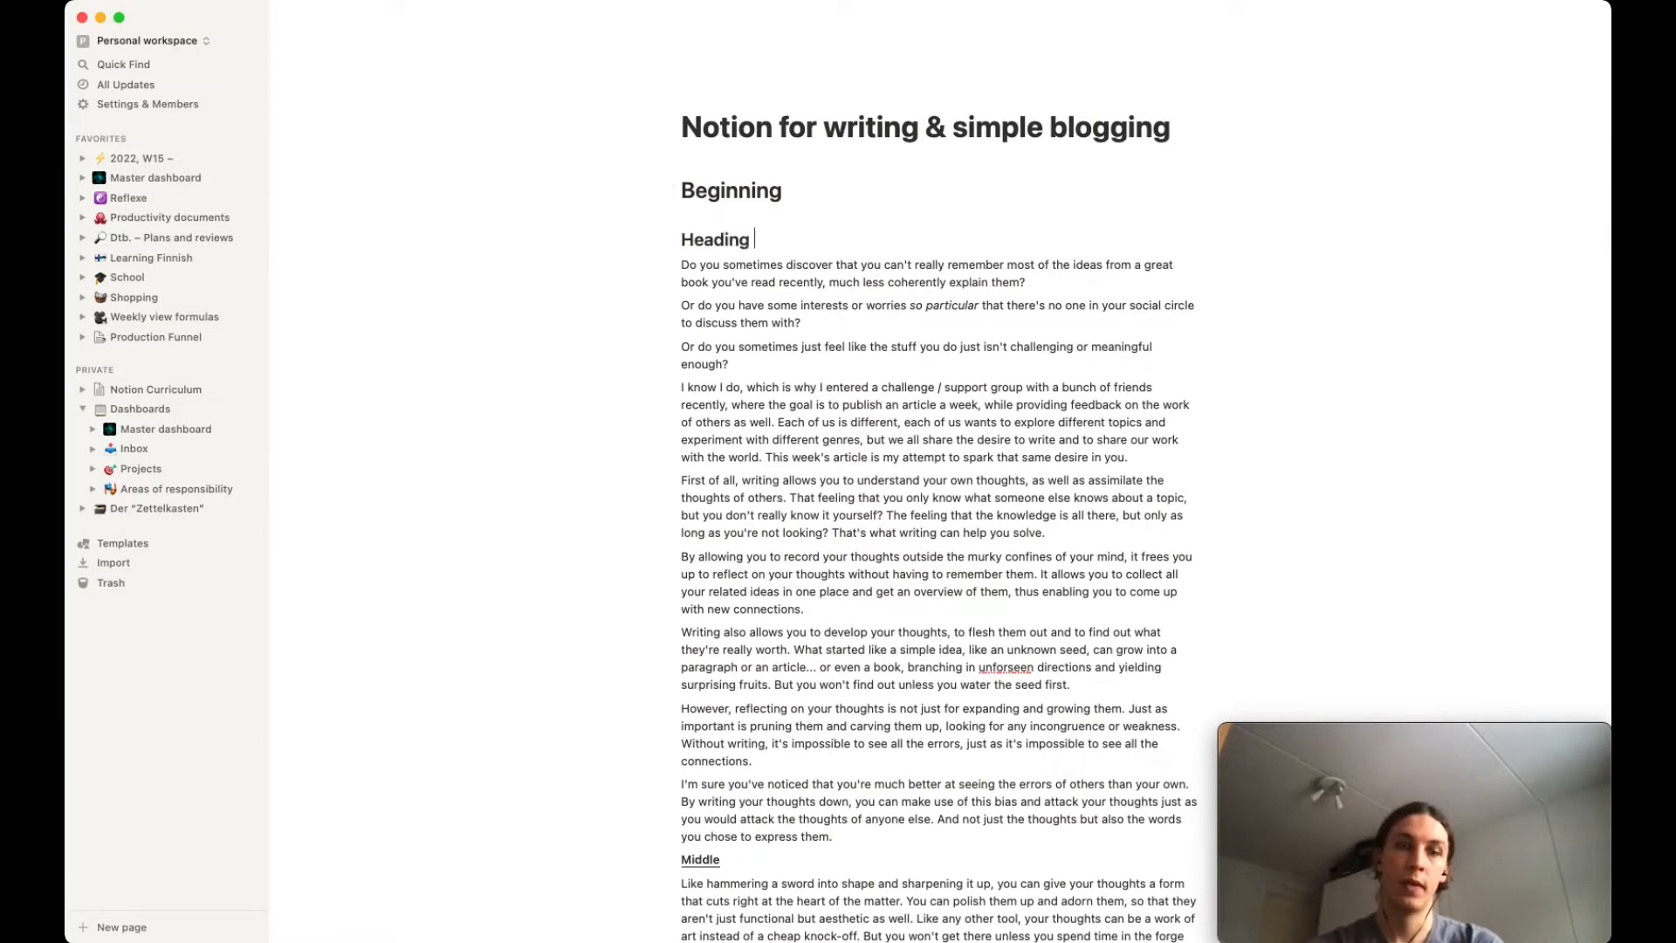
pyautogui.write('2')
# Add a level-three heading reading "Heading 3" below "Heading 2", followed by an empty text line.
pyautogui.press('Return')
pyautogui.write('### ')
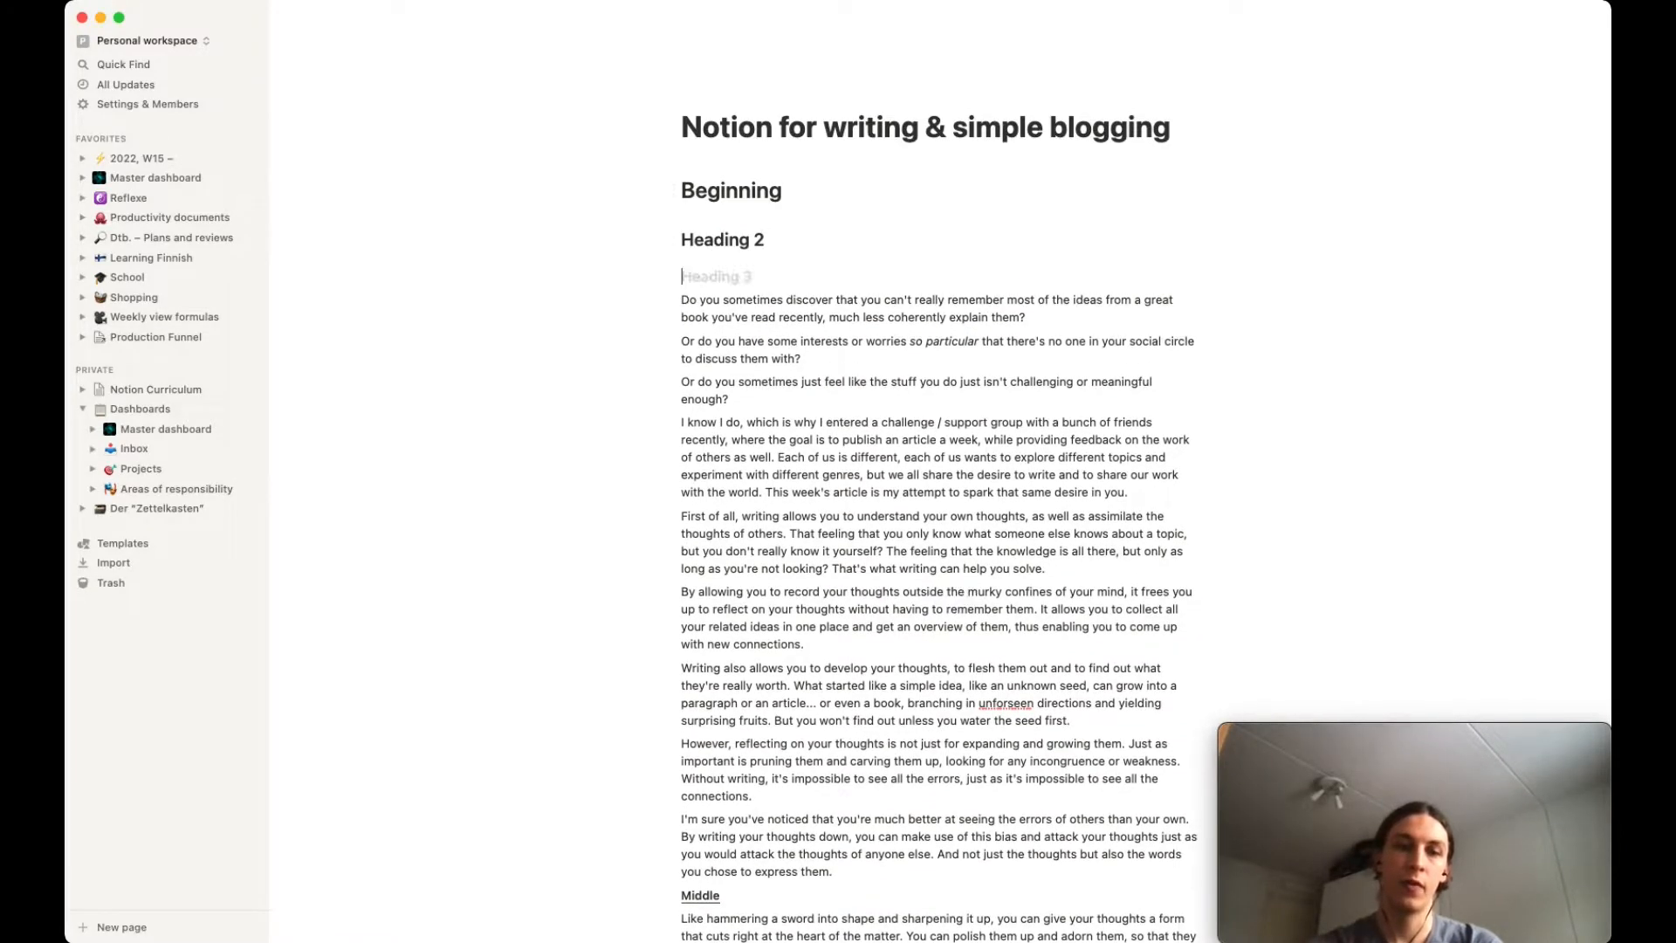
pyautogui.write('Heading')
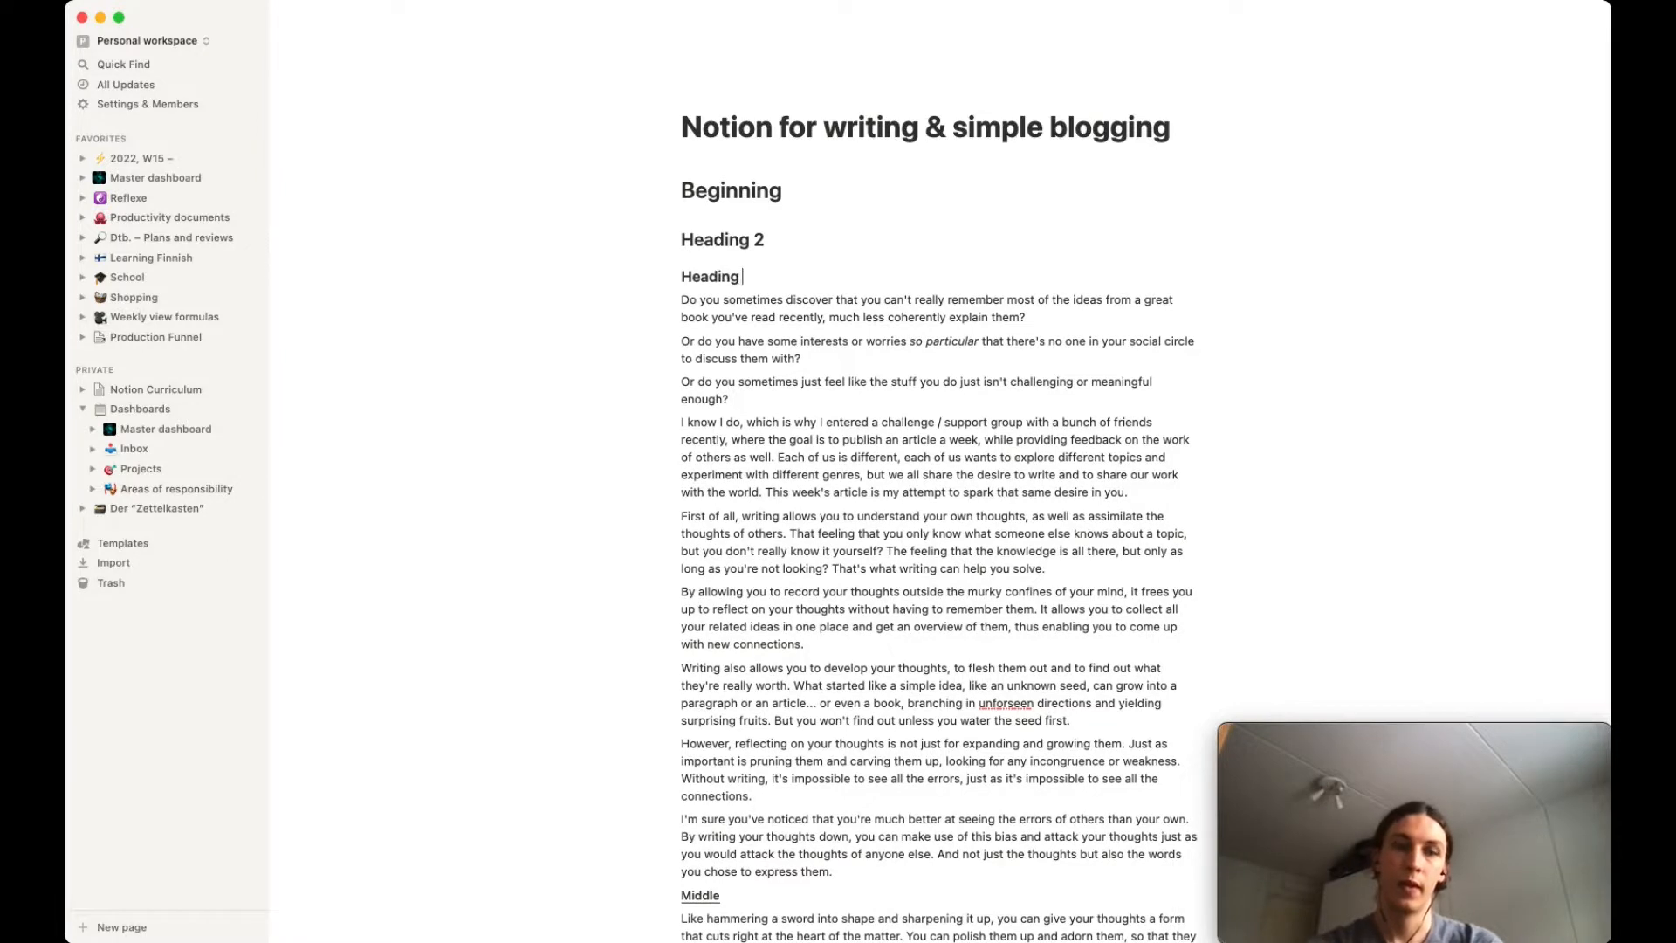
pyautogui.write(' 3')
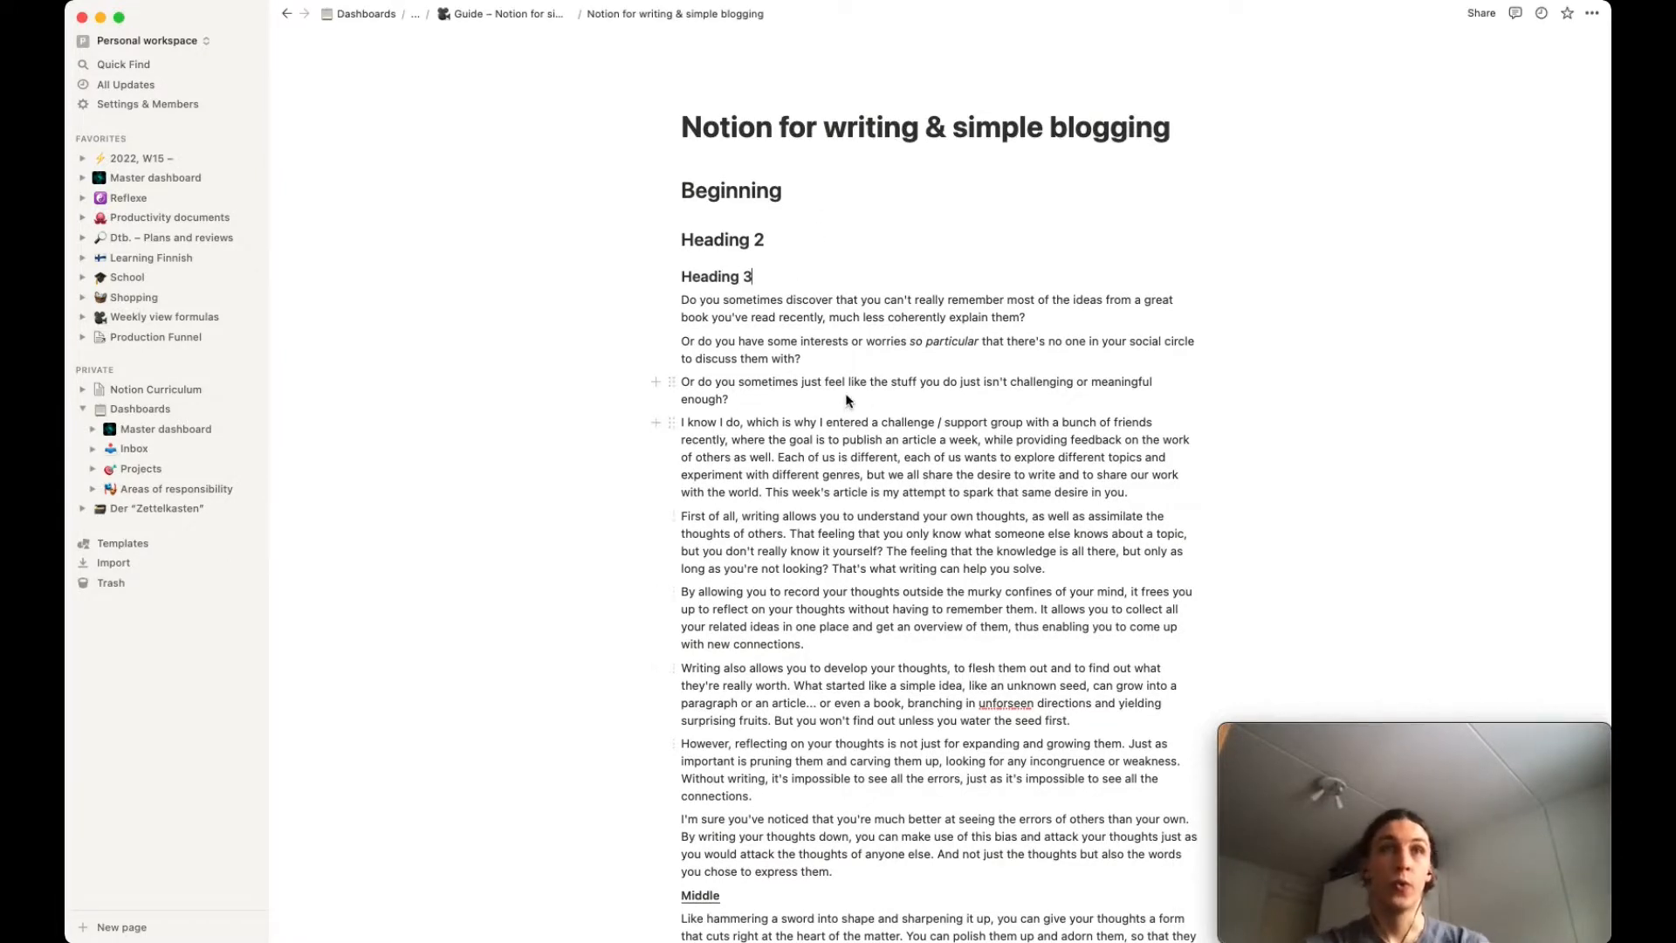
pyautogui.press('Return')
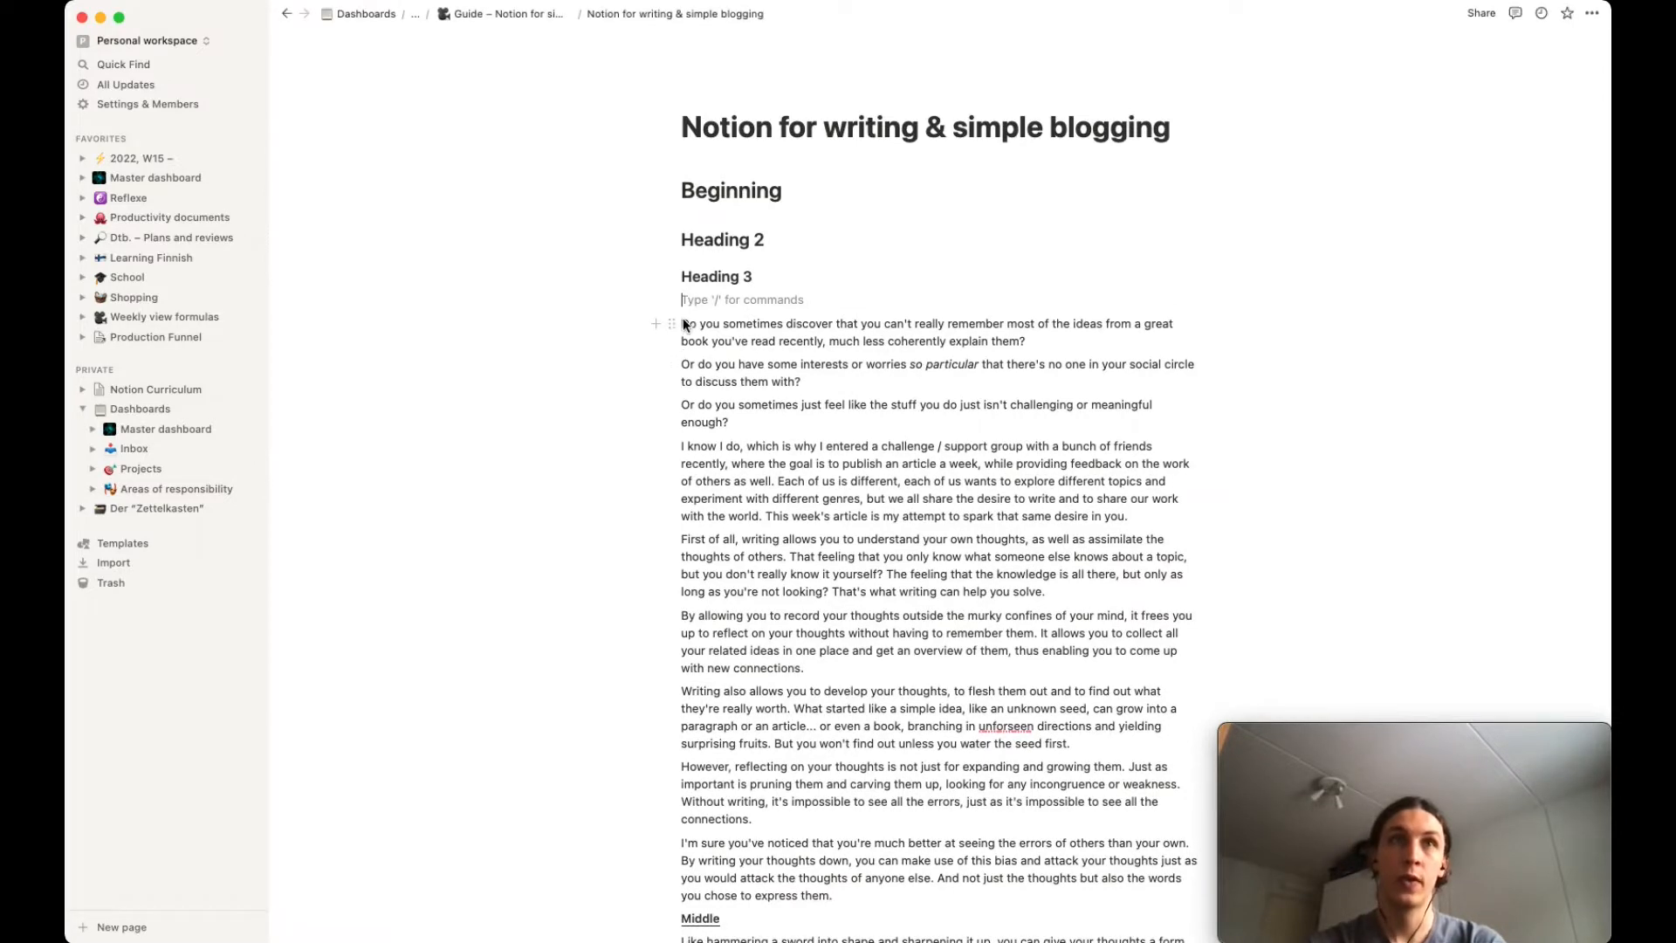
# Turn the "Do you sometimes discover" paragraph into a toggle and nest the two following "Or do you" paragraphs inside it.
pyautogui.write('>')
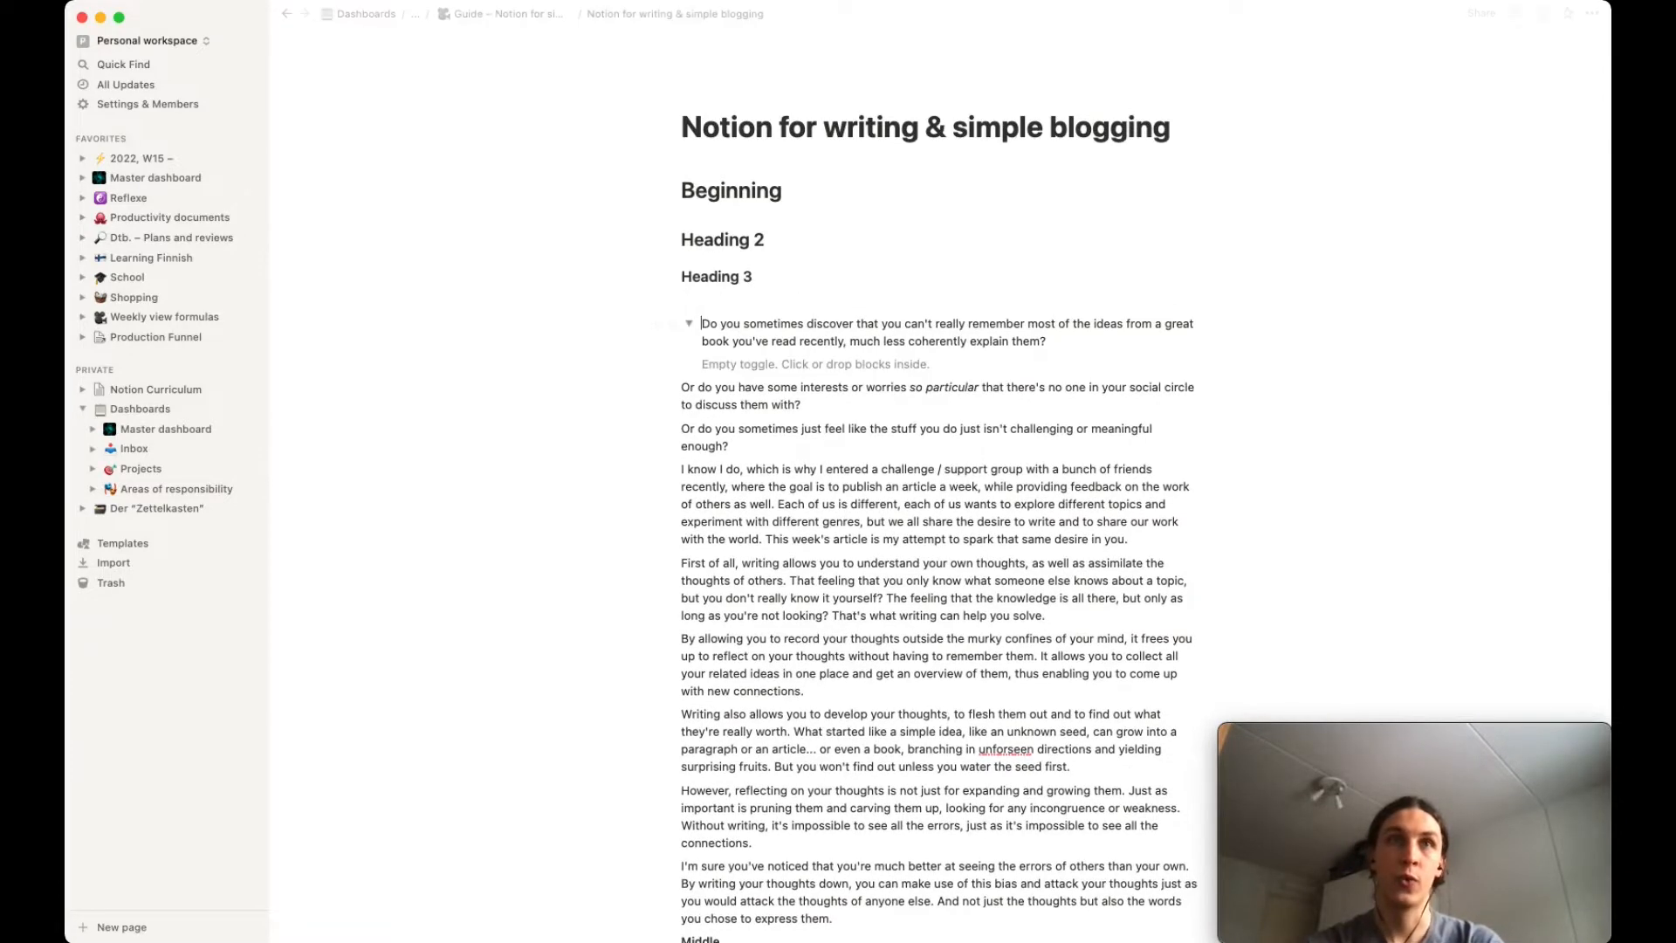
pyautogui.moveTo(668, 387); pyautogui.dragTo(721, 353)
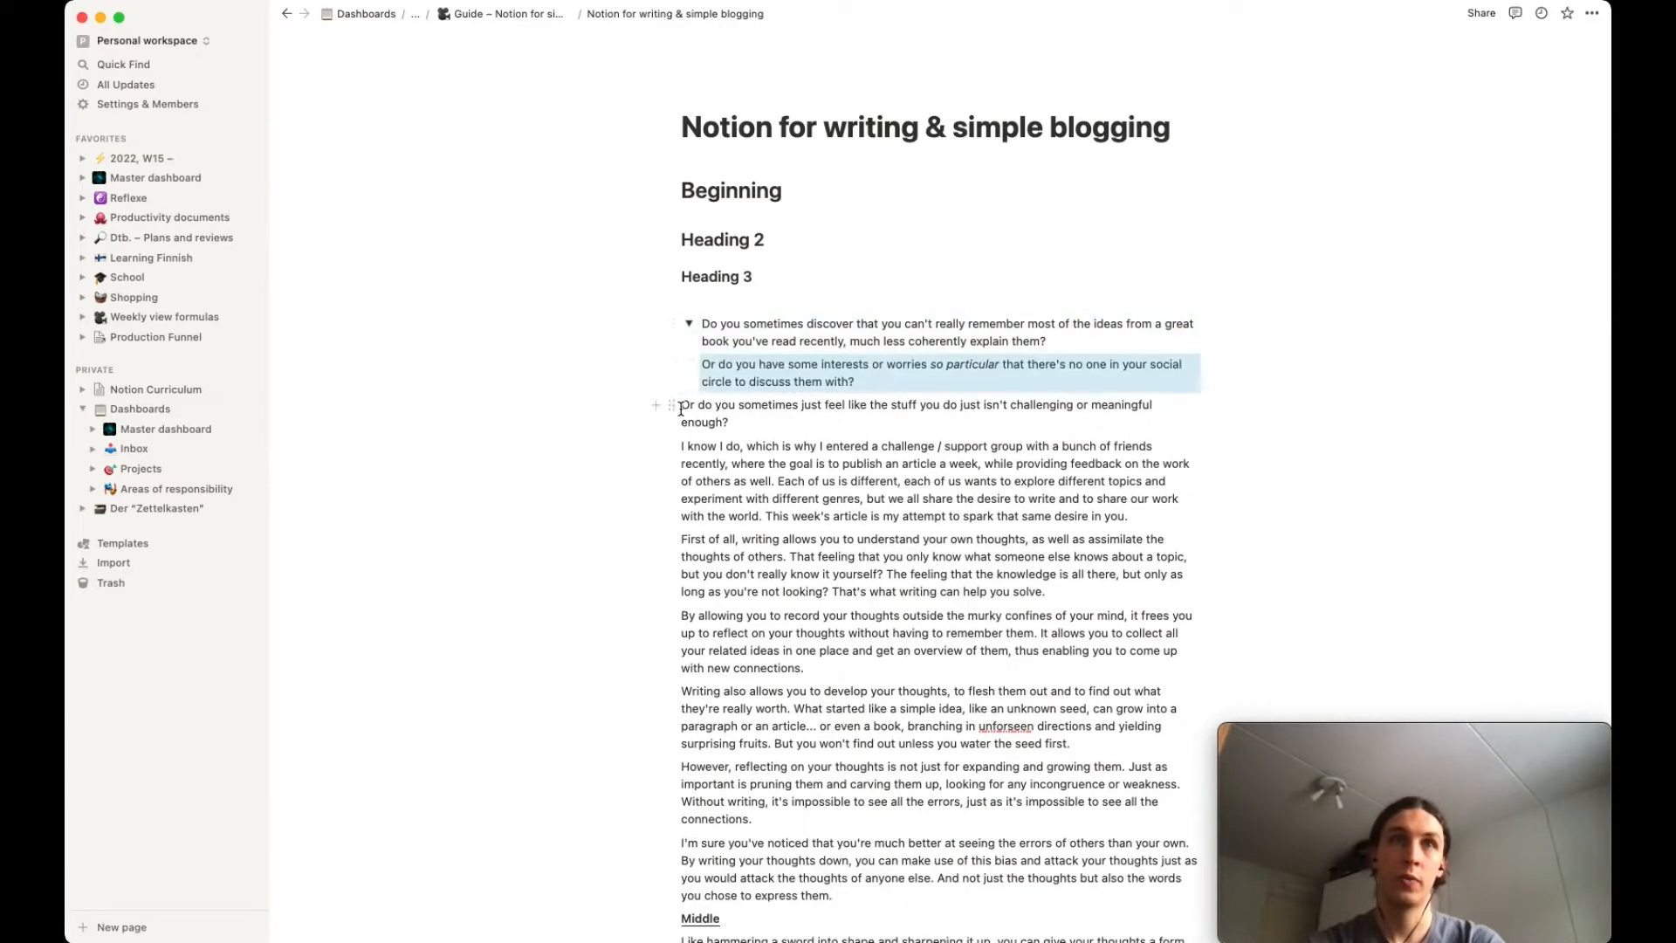
pyautogui.moveTo(675, 404); pyautogui.dragTo(707, 372)
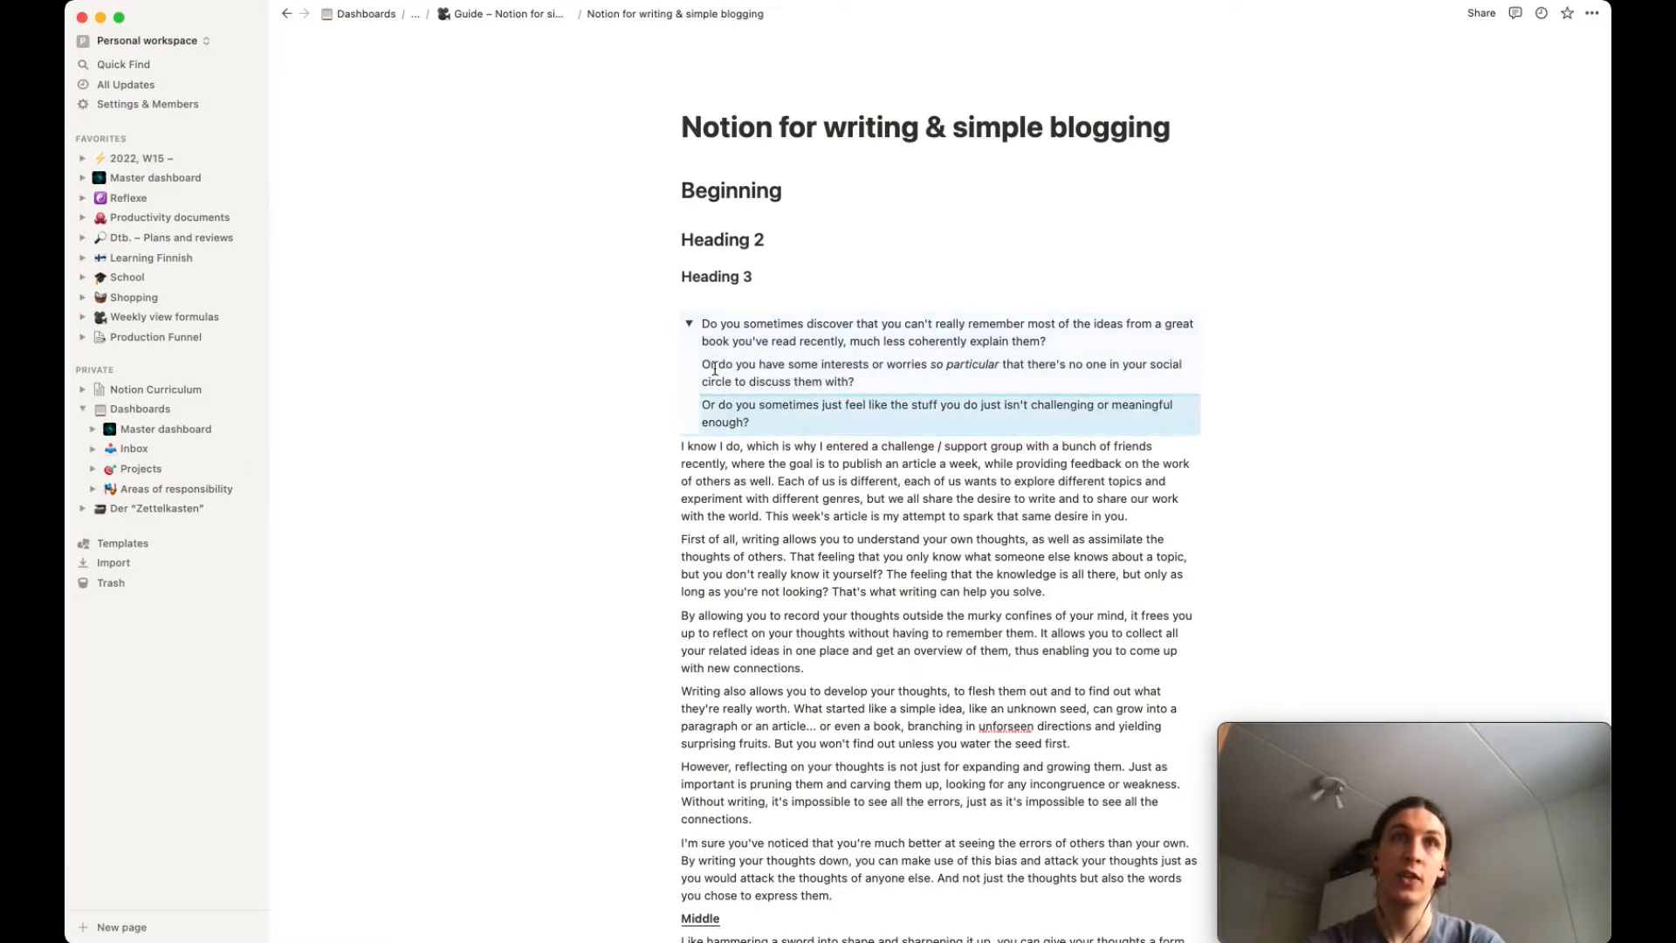
# Collapse and expand the "Do you sometimes discover" toggle to check how it hides its nested paragraphs.
pyautogui.click(691, 327)
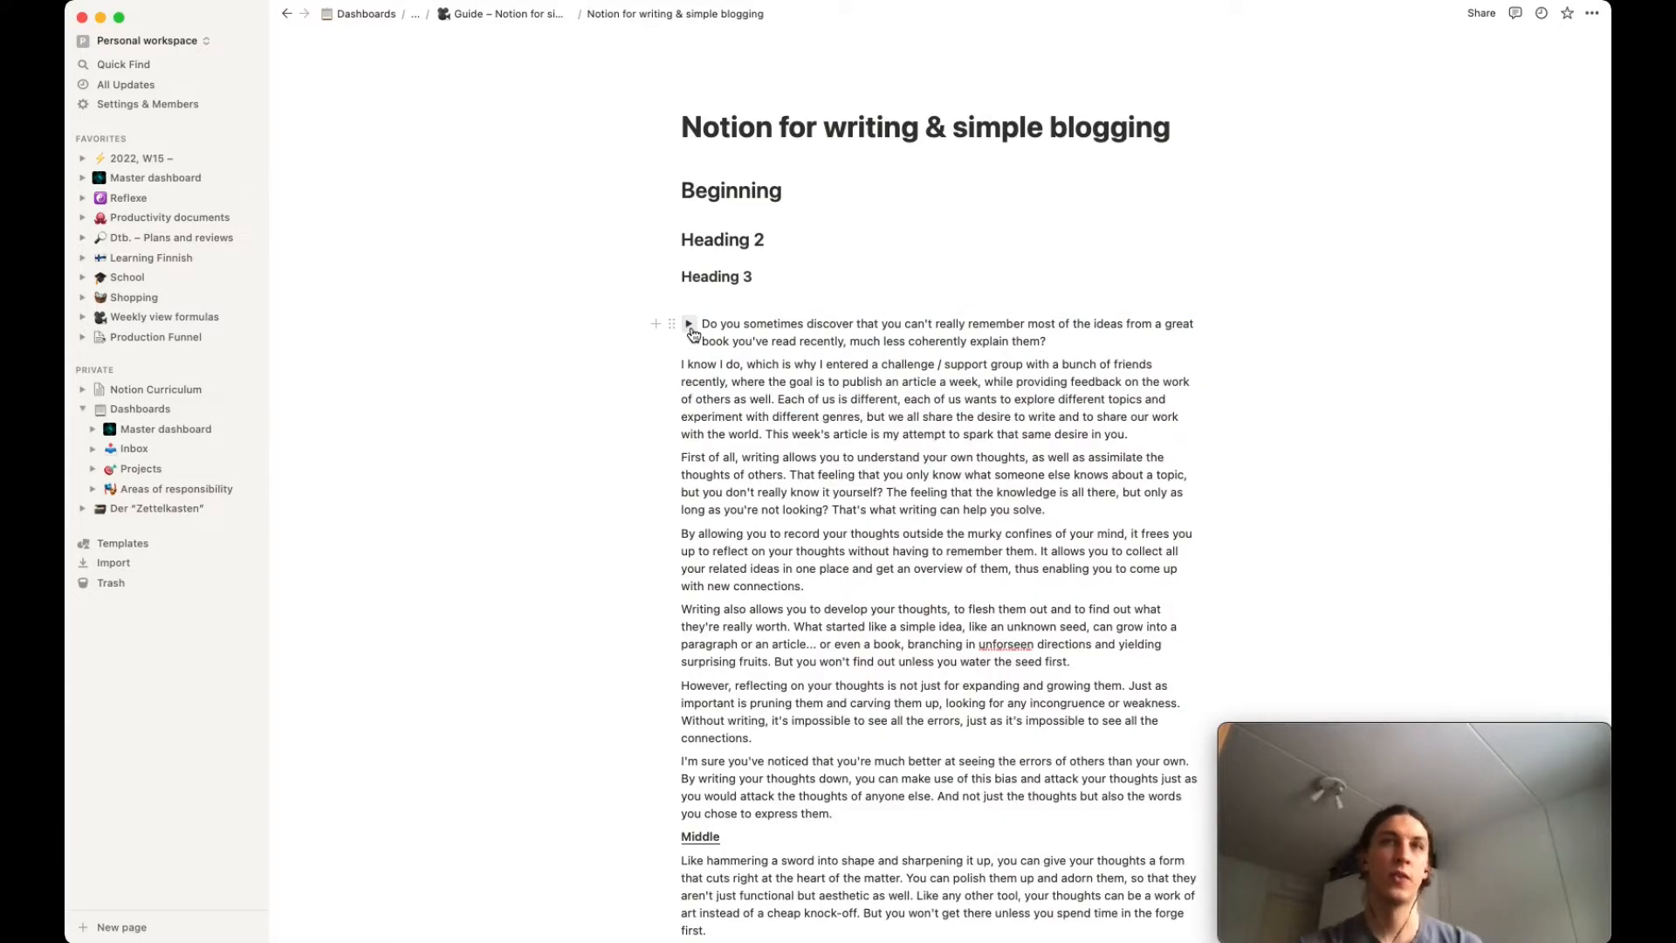
pyautogui.click(691, 328)
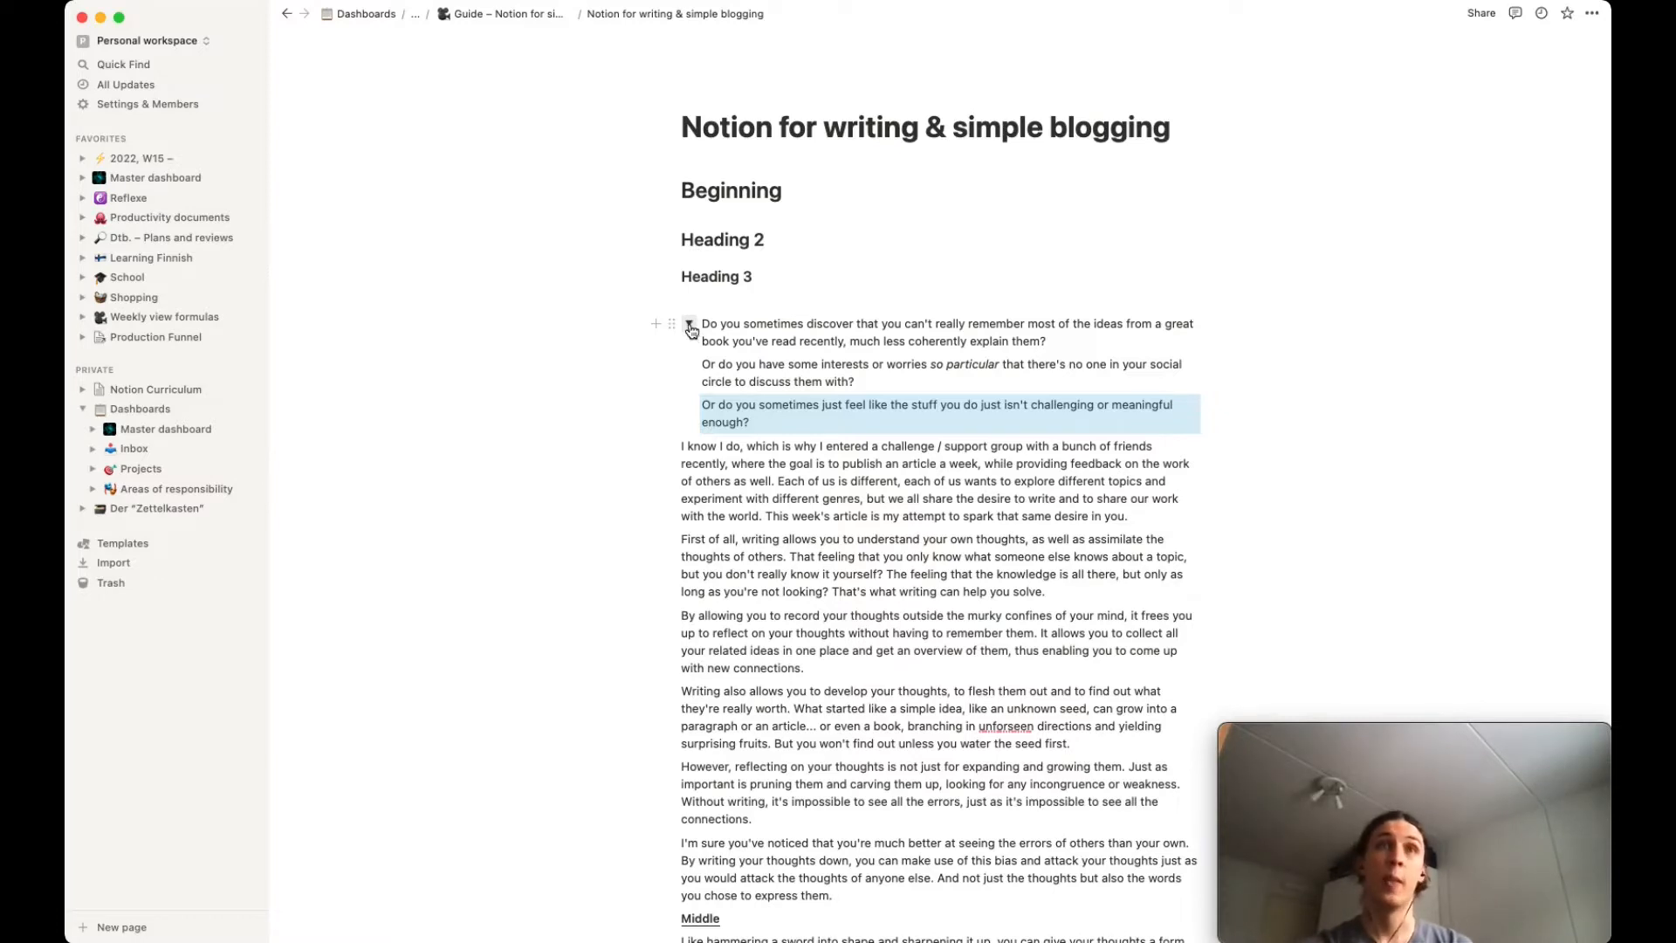
pyautogui.click(690, 329)
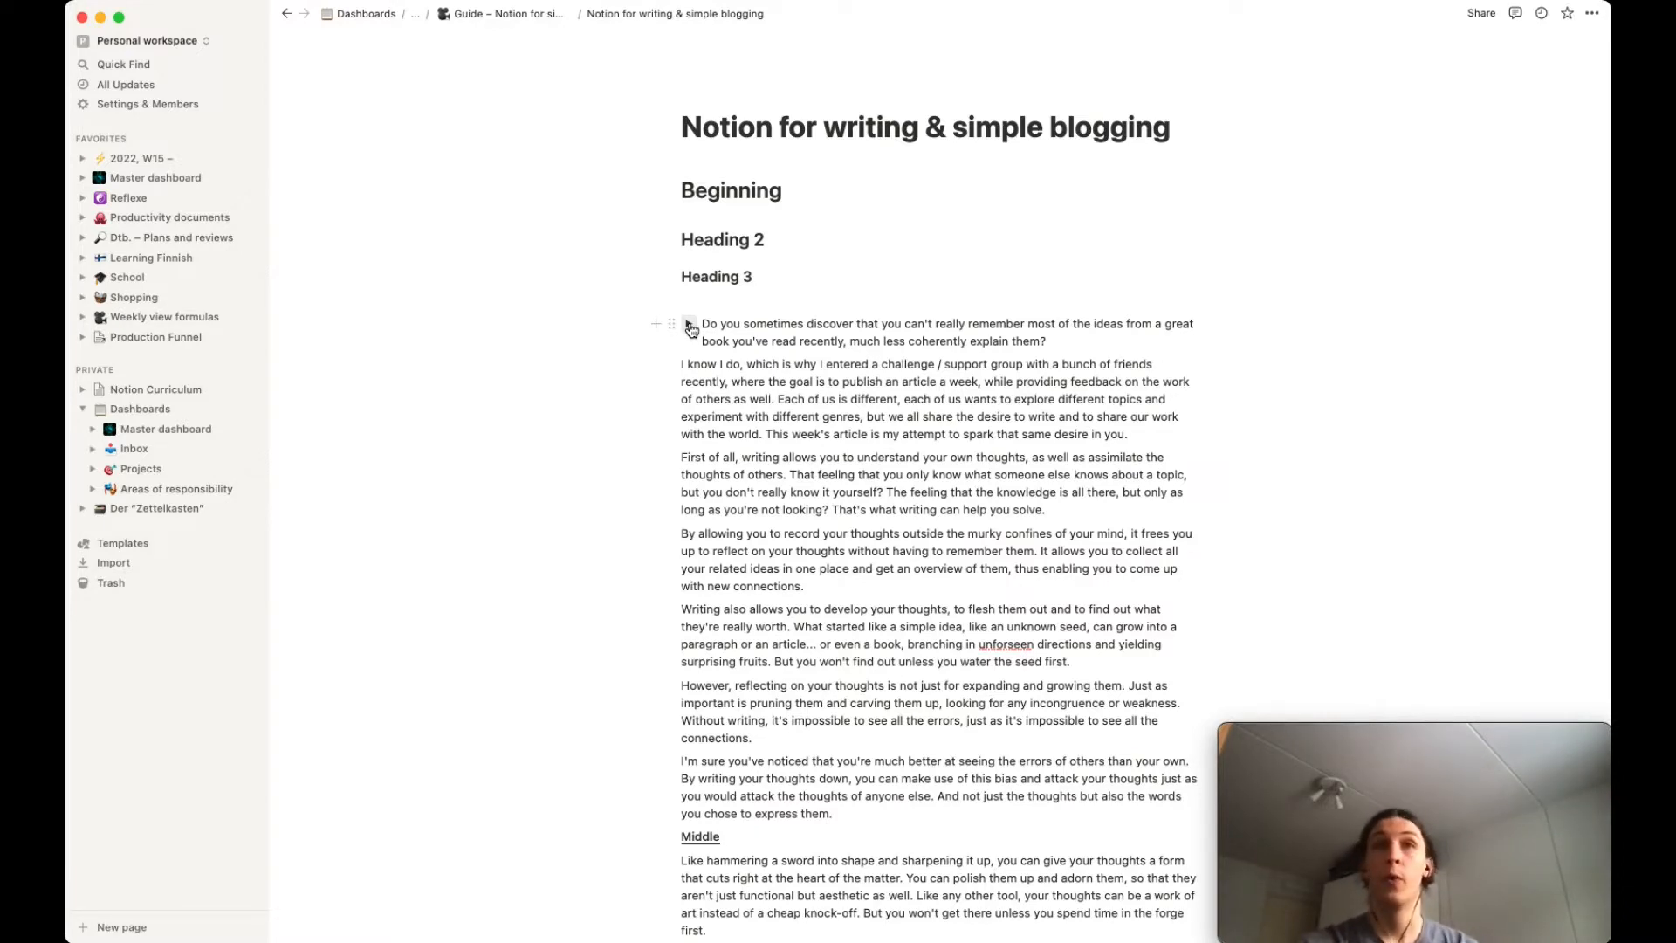
pyautogui.click(691, 328)
pyautogui.click(690, 328)
pyautogui.click(690, 328)
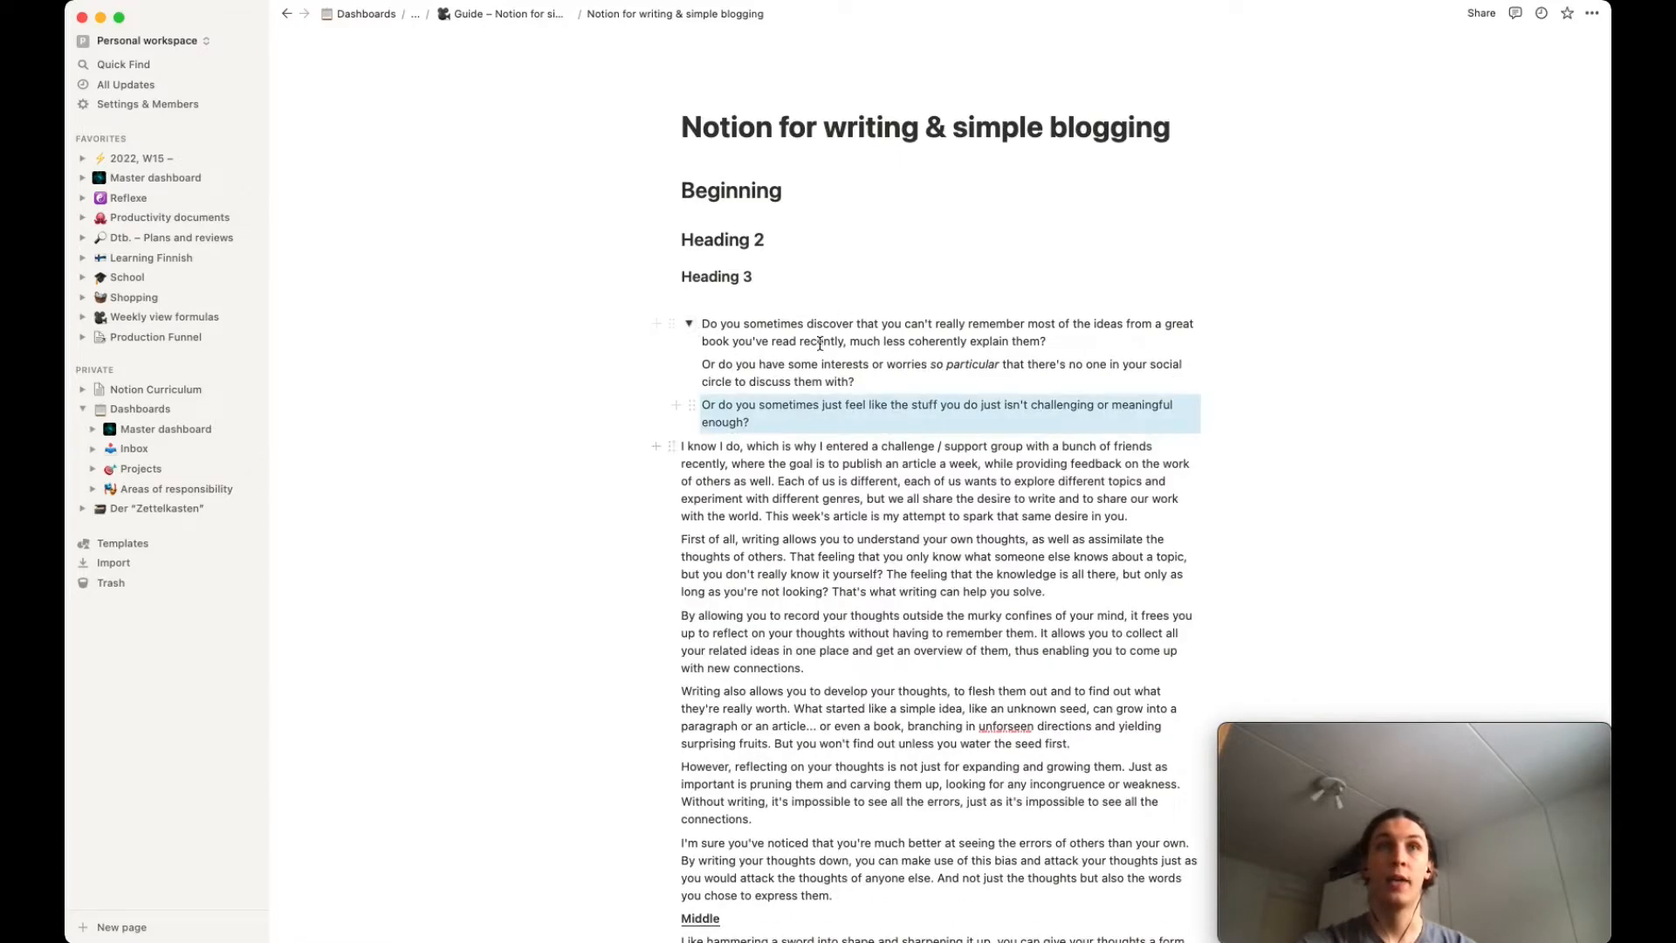
pyautogui.click(691, 327)
pyautogui.click(690, 327)
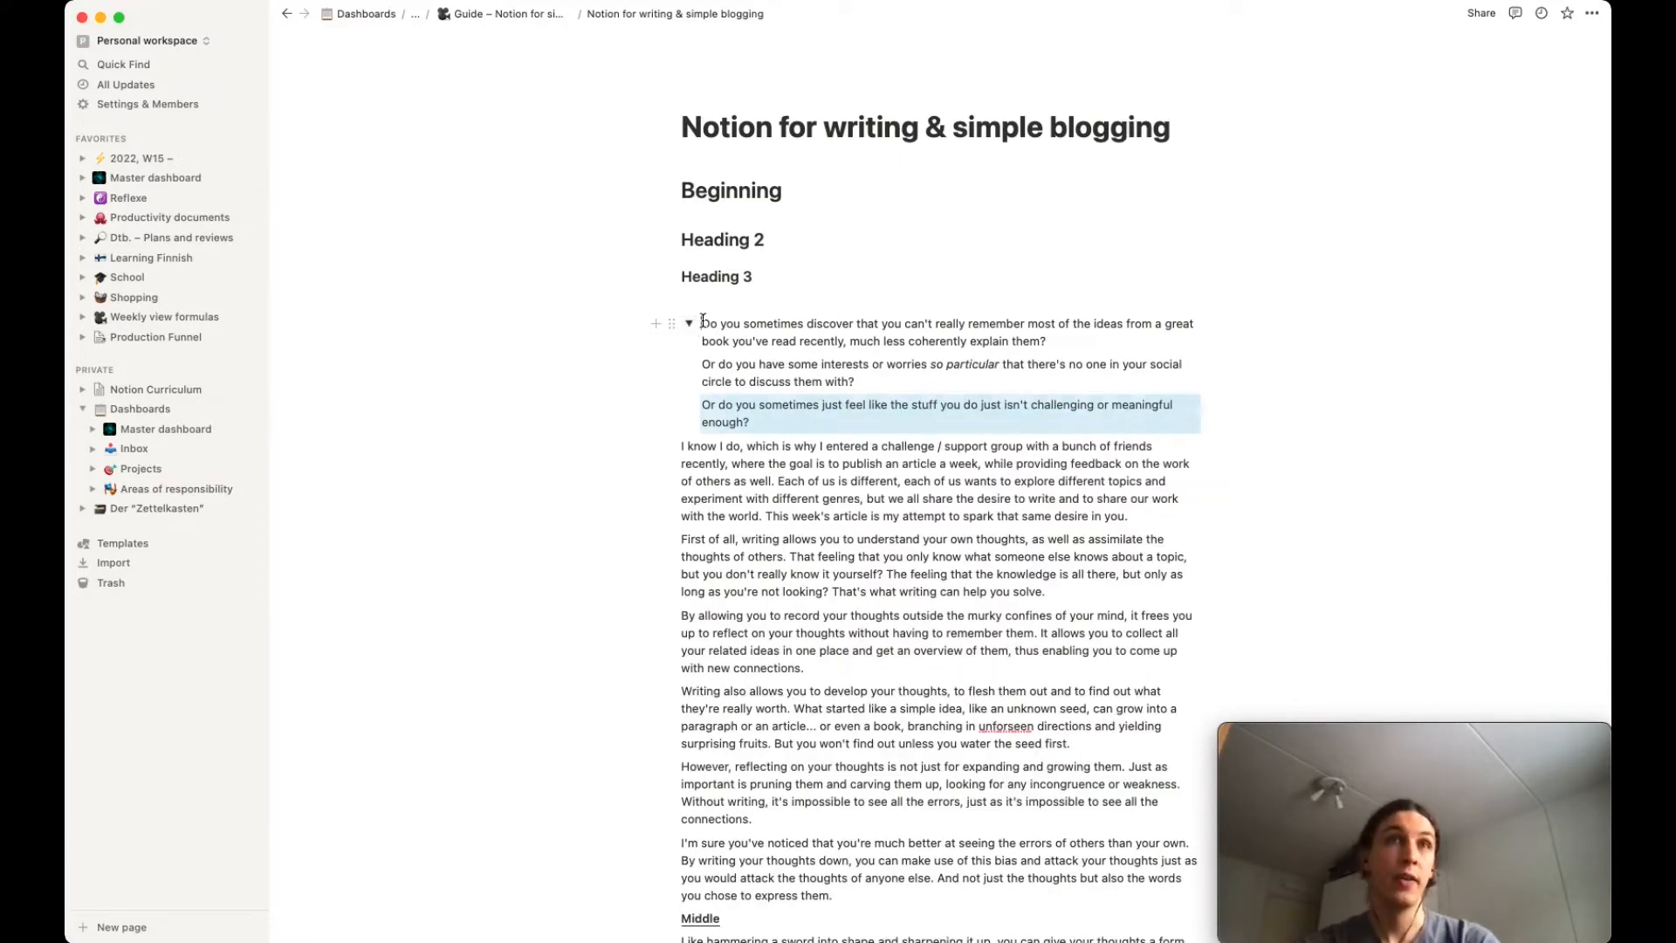
# Convert the "Do you sometimes discover" toggle list into a Toggle heading 1 and collapse it.
pyautogui.click(703, 324)
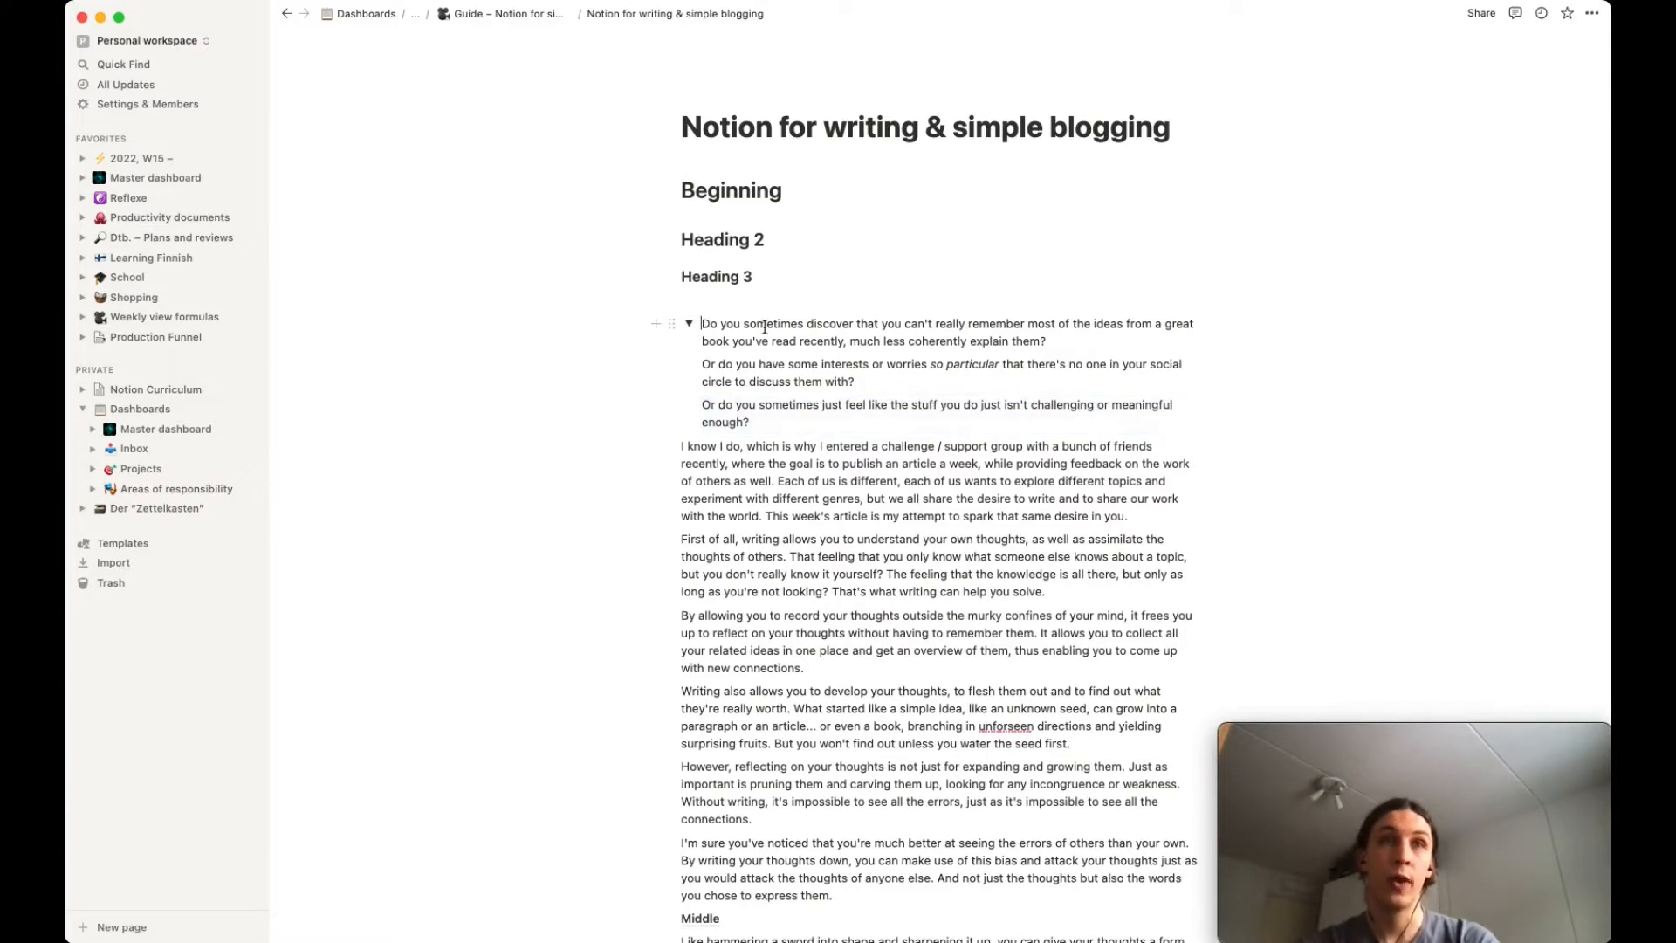
pyautogui.click(672, 324)
pyautogui.moveTo(630, 281)
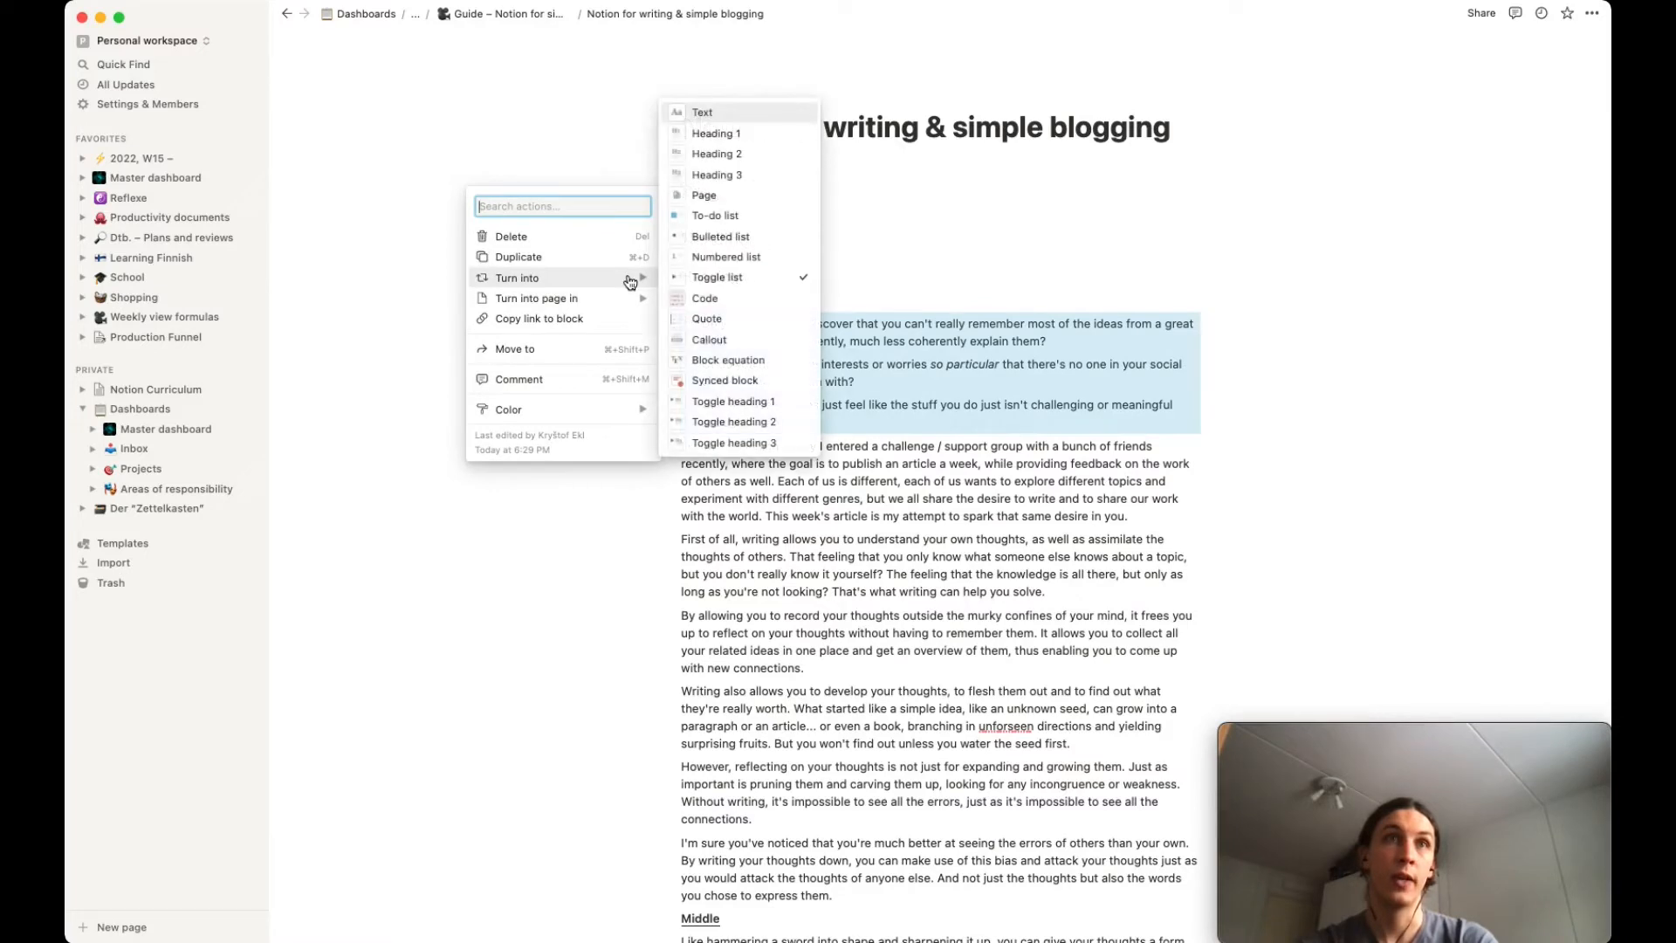
pyautogui.click(764, 402)
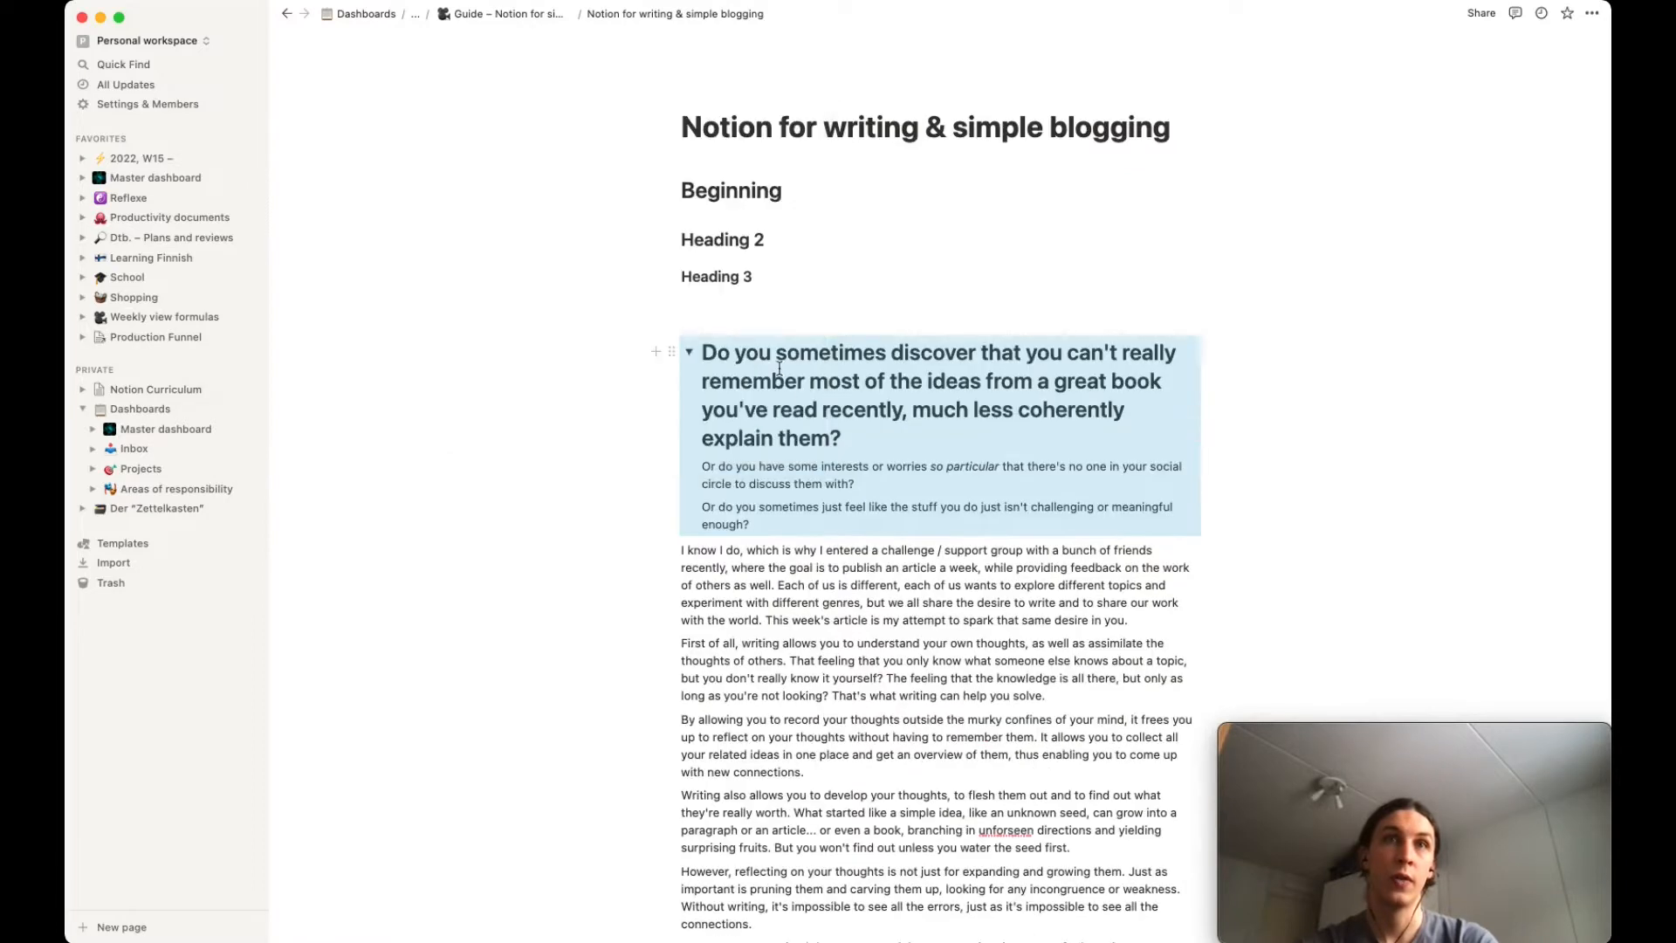
pyautogui.click(689, 355)
pyautogui.click(689, 355)
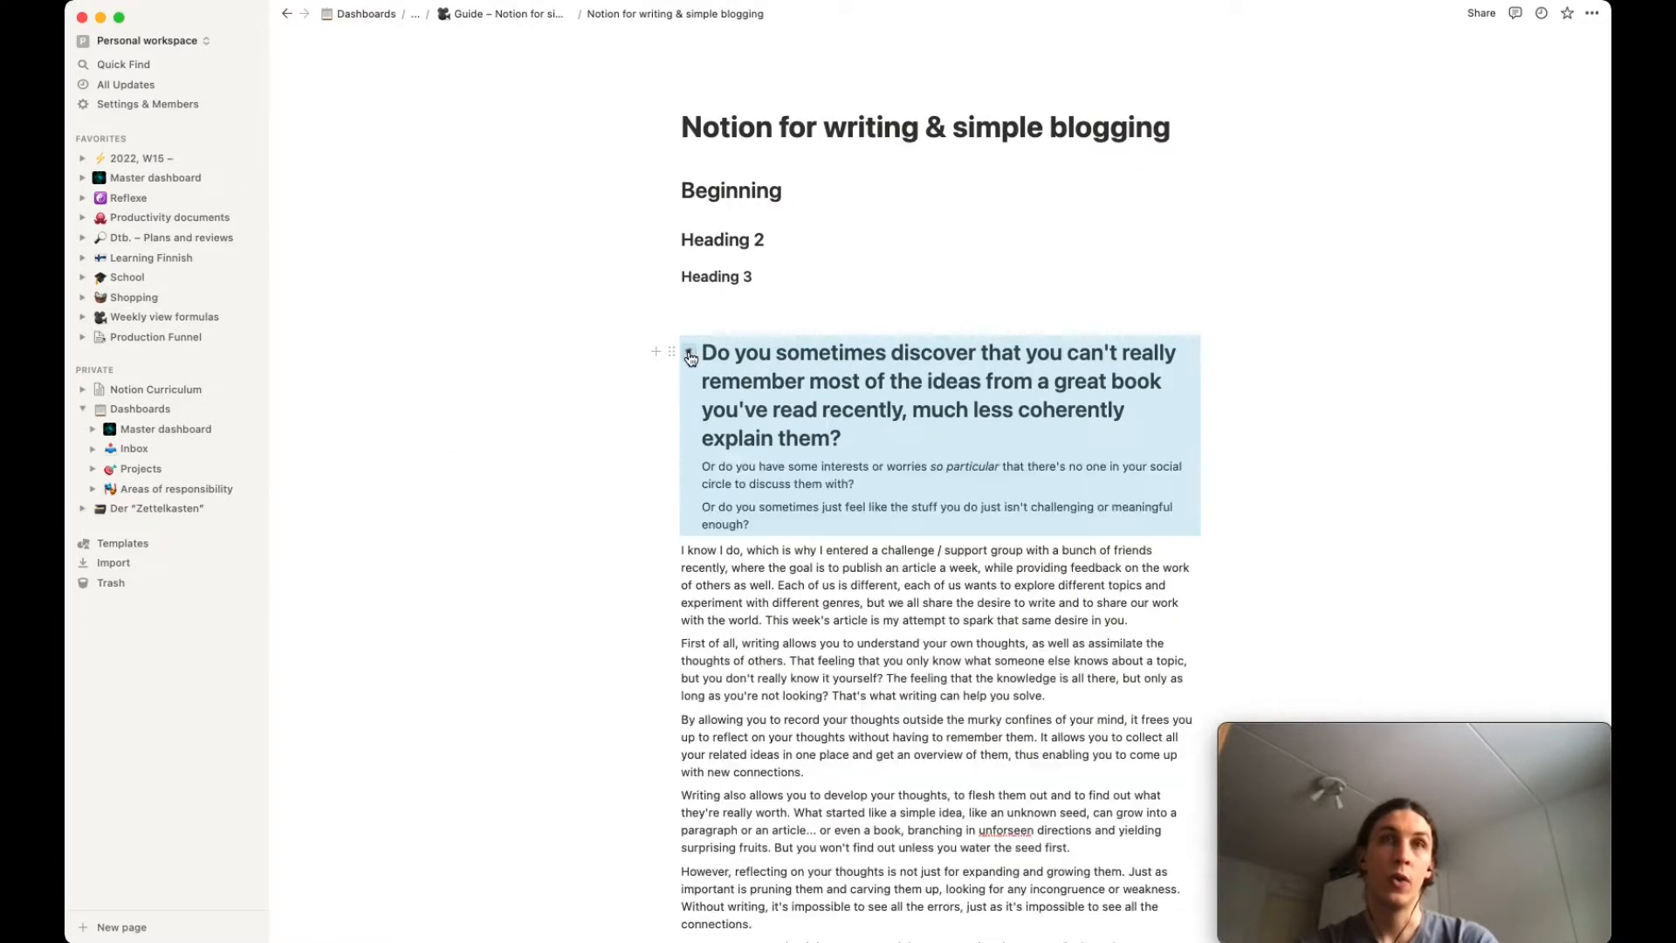
pyautogui.click(689, 354)
# Add an empty toggle directly below "Heading 3".
pyautogui.click(684, 277)
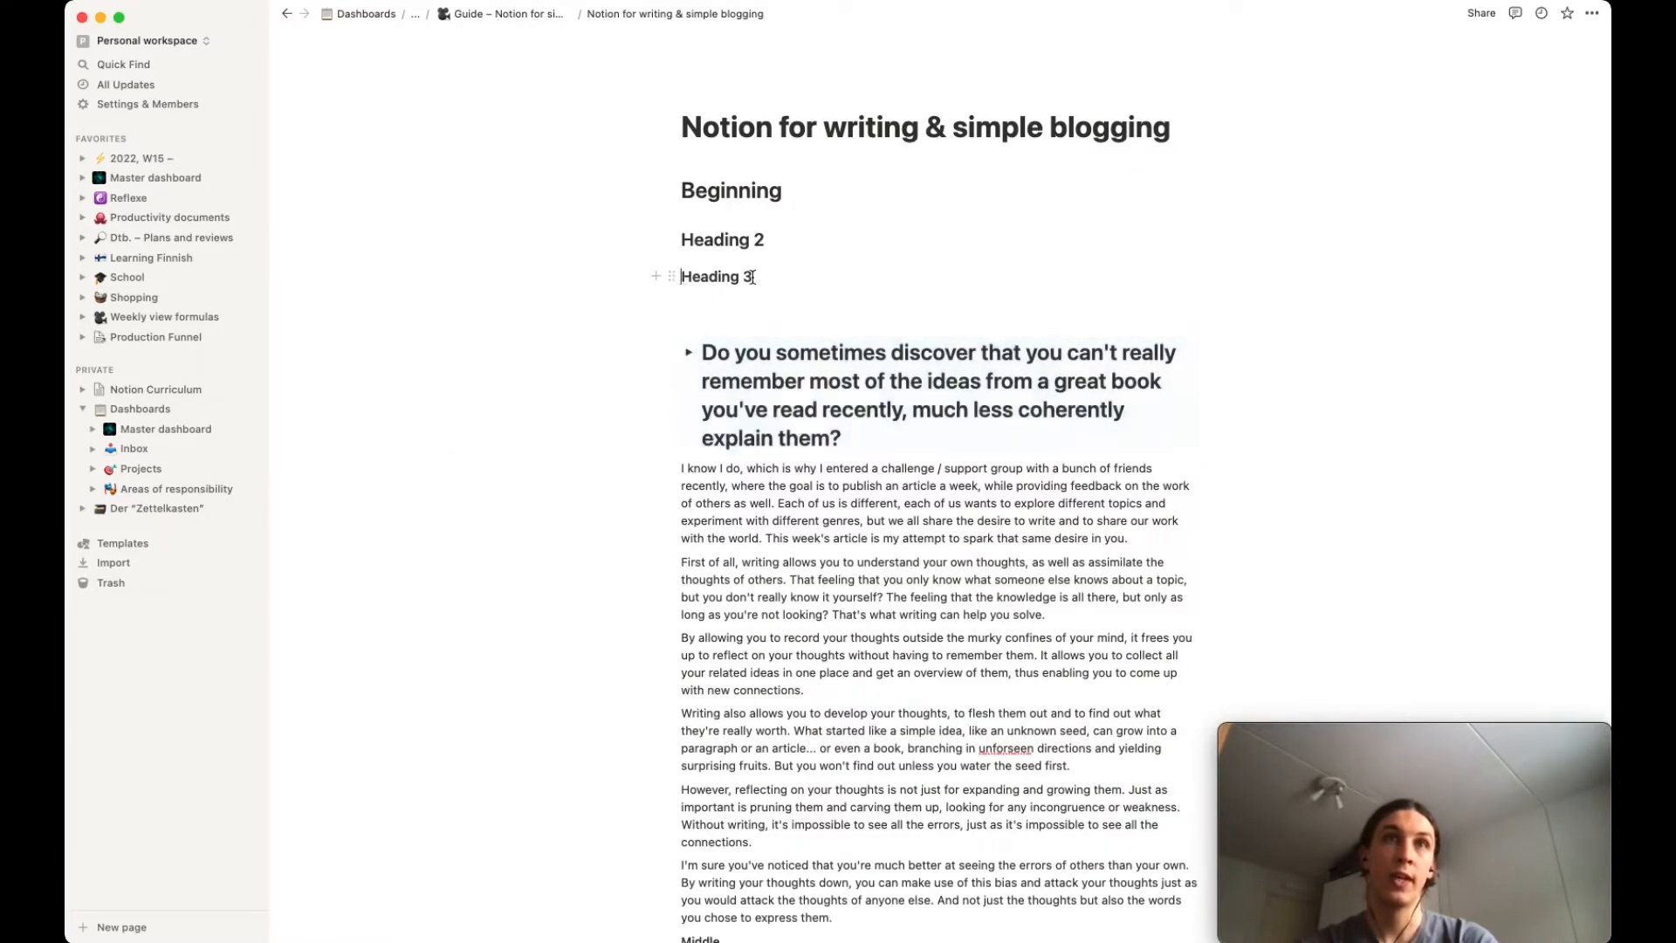
pyautogui.click(789, 281)
pyautogui.press('Return')
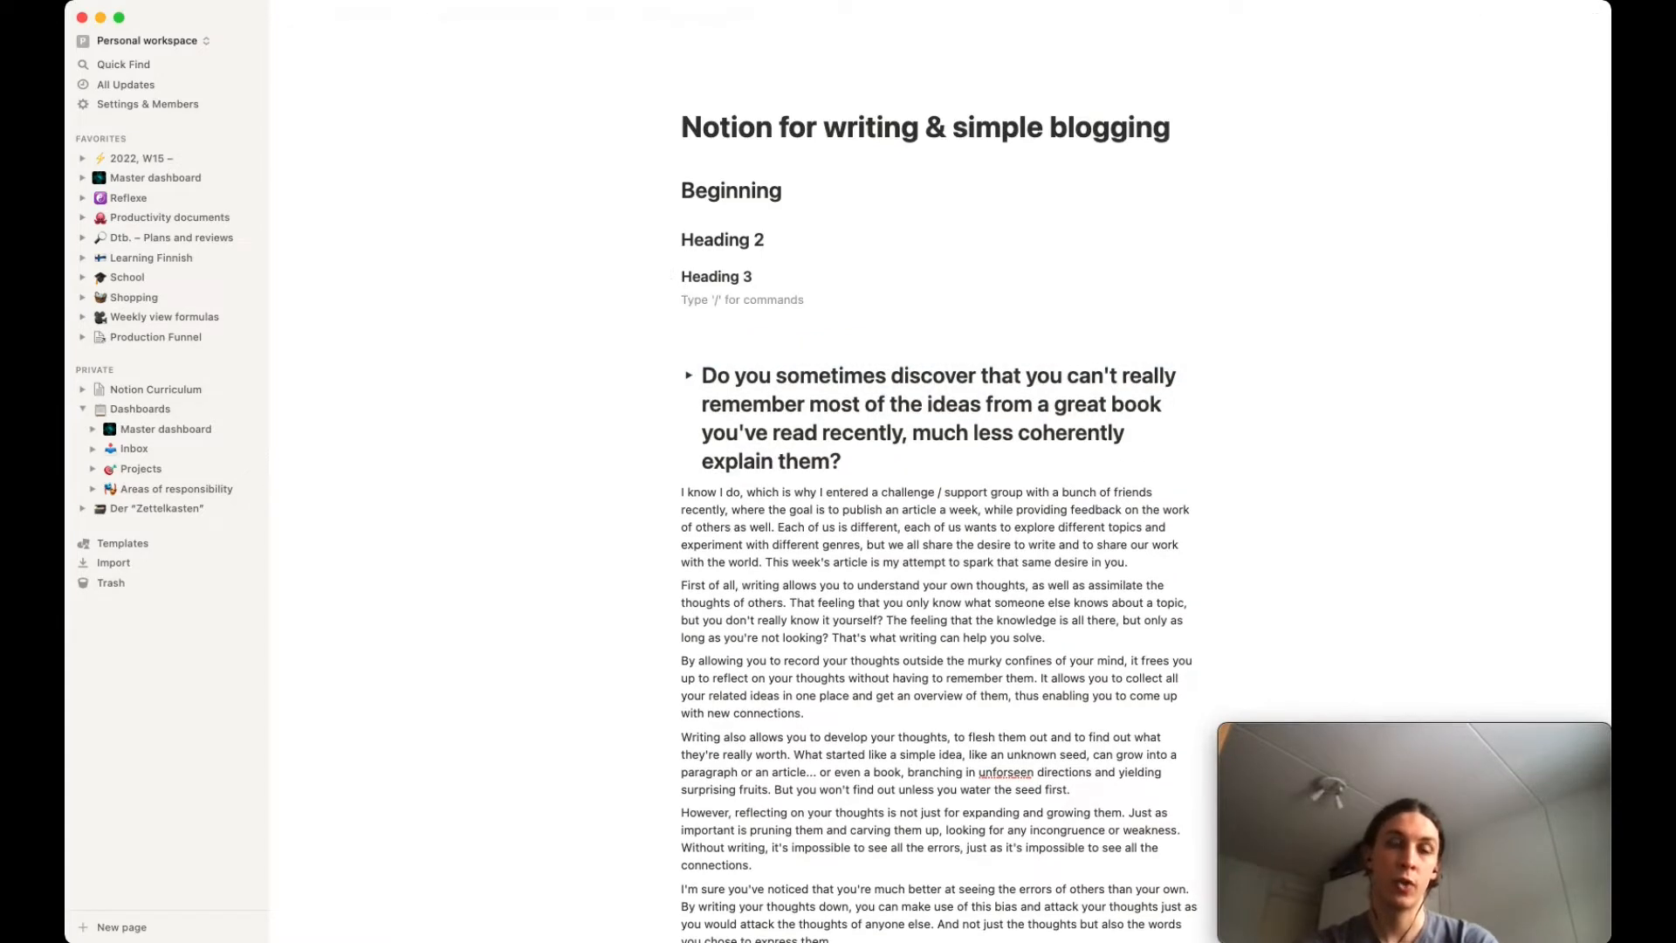
pyautogui.write('>')
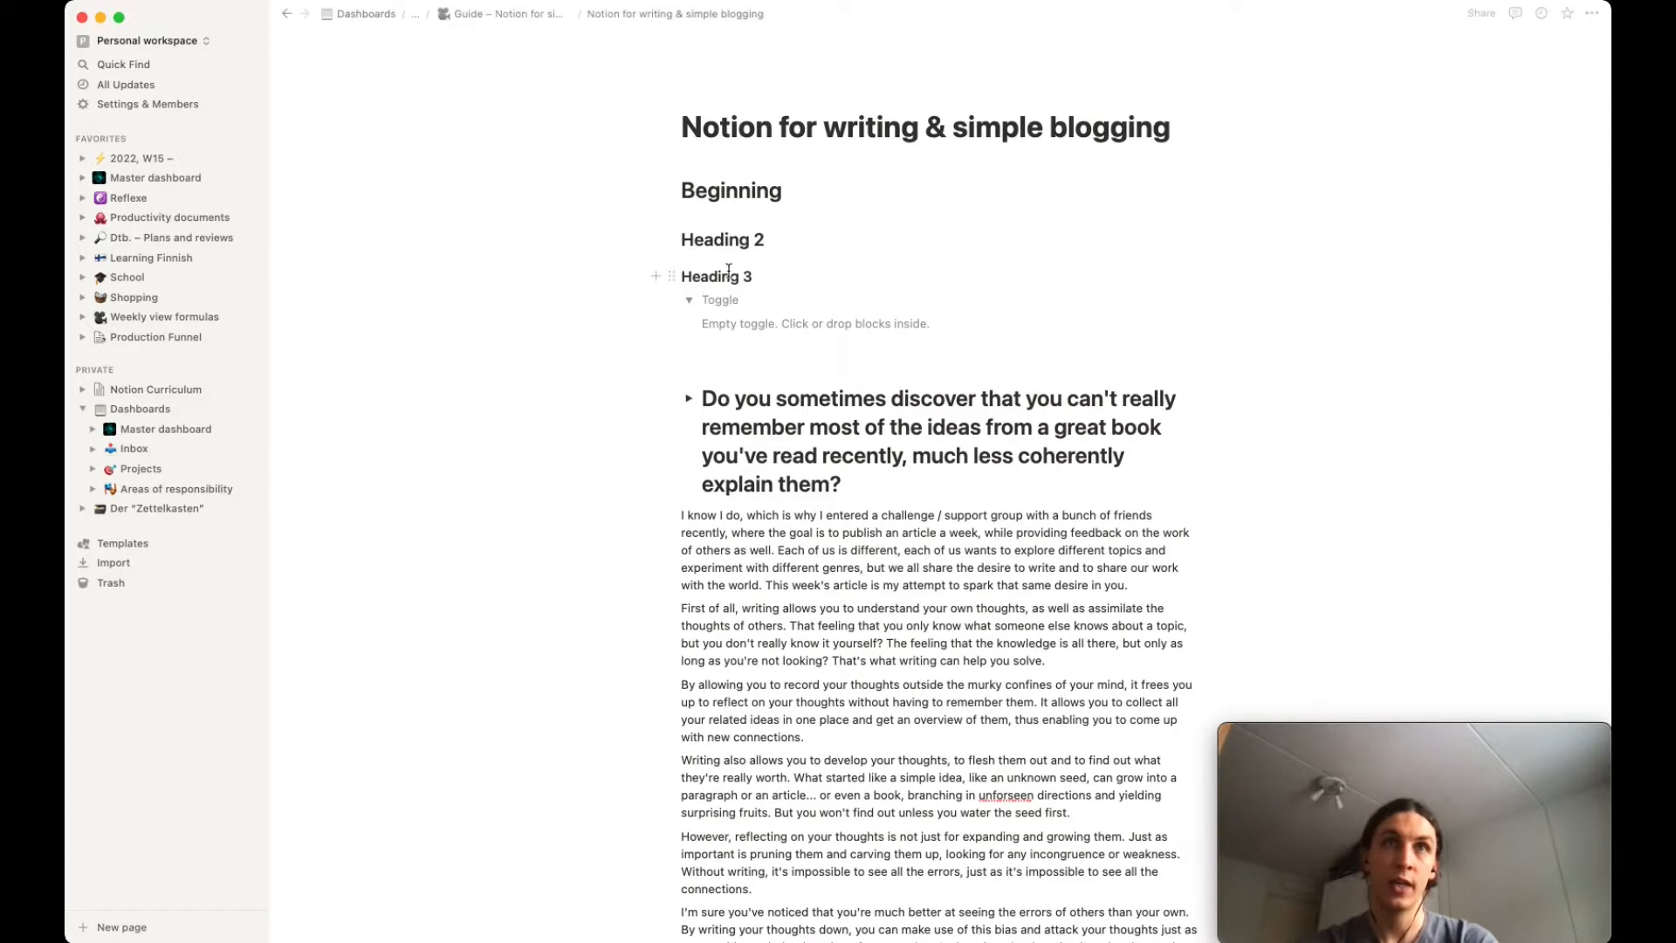
# Turn "Heading 3" into a toggle heading and the empty toggle below it into a level-one toggle heading.
pyautogui.click(682, 274)
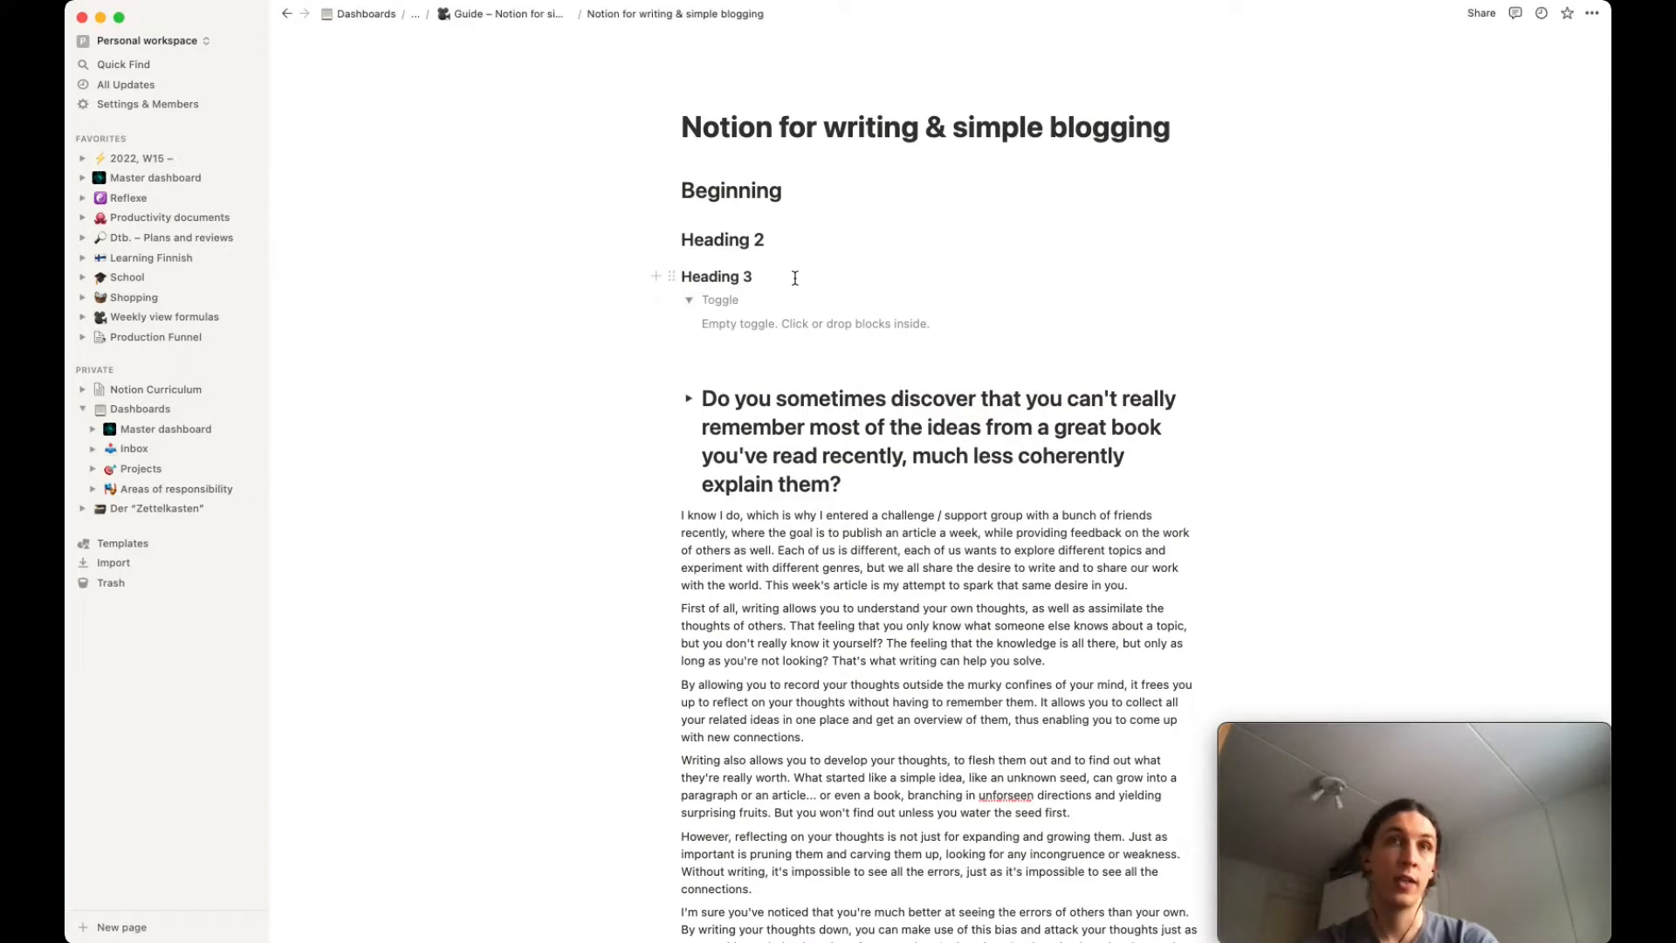
pyautogui.write('>')
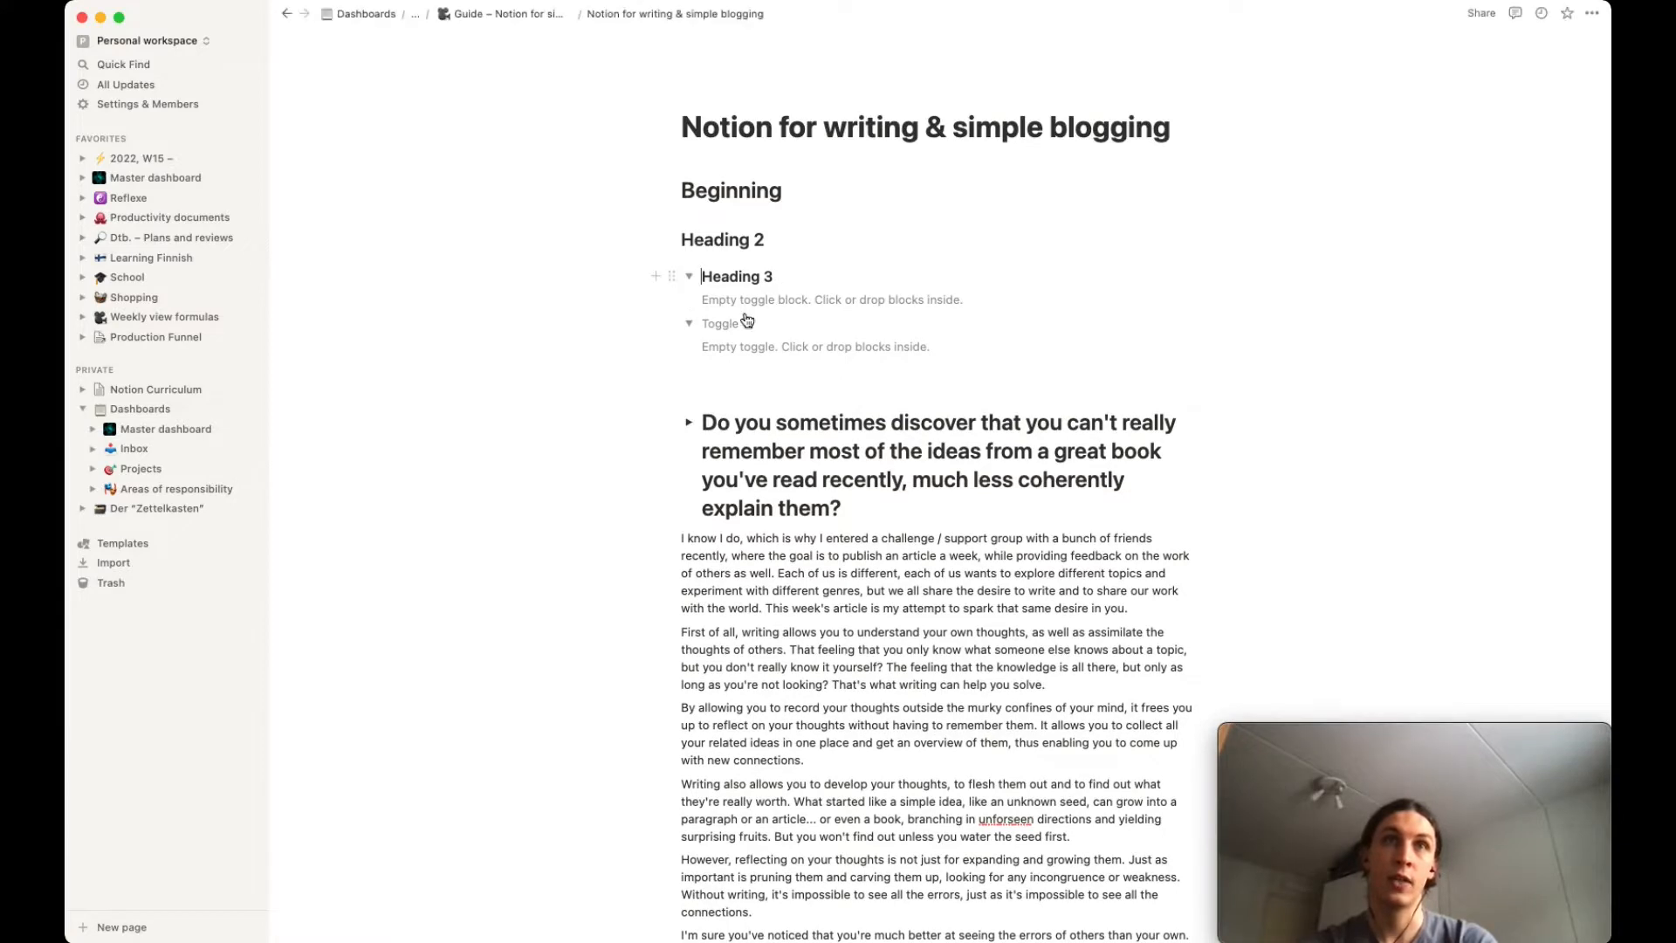
pyautogui.click(731, 323)
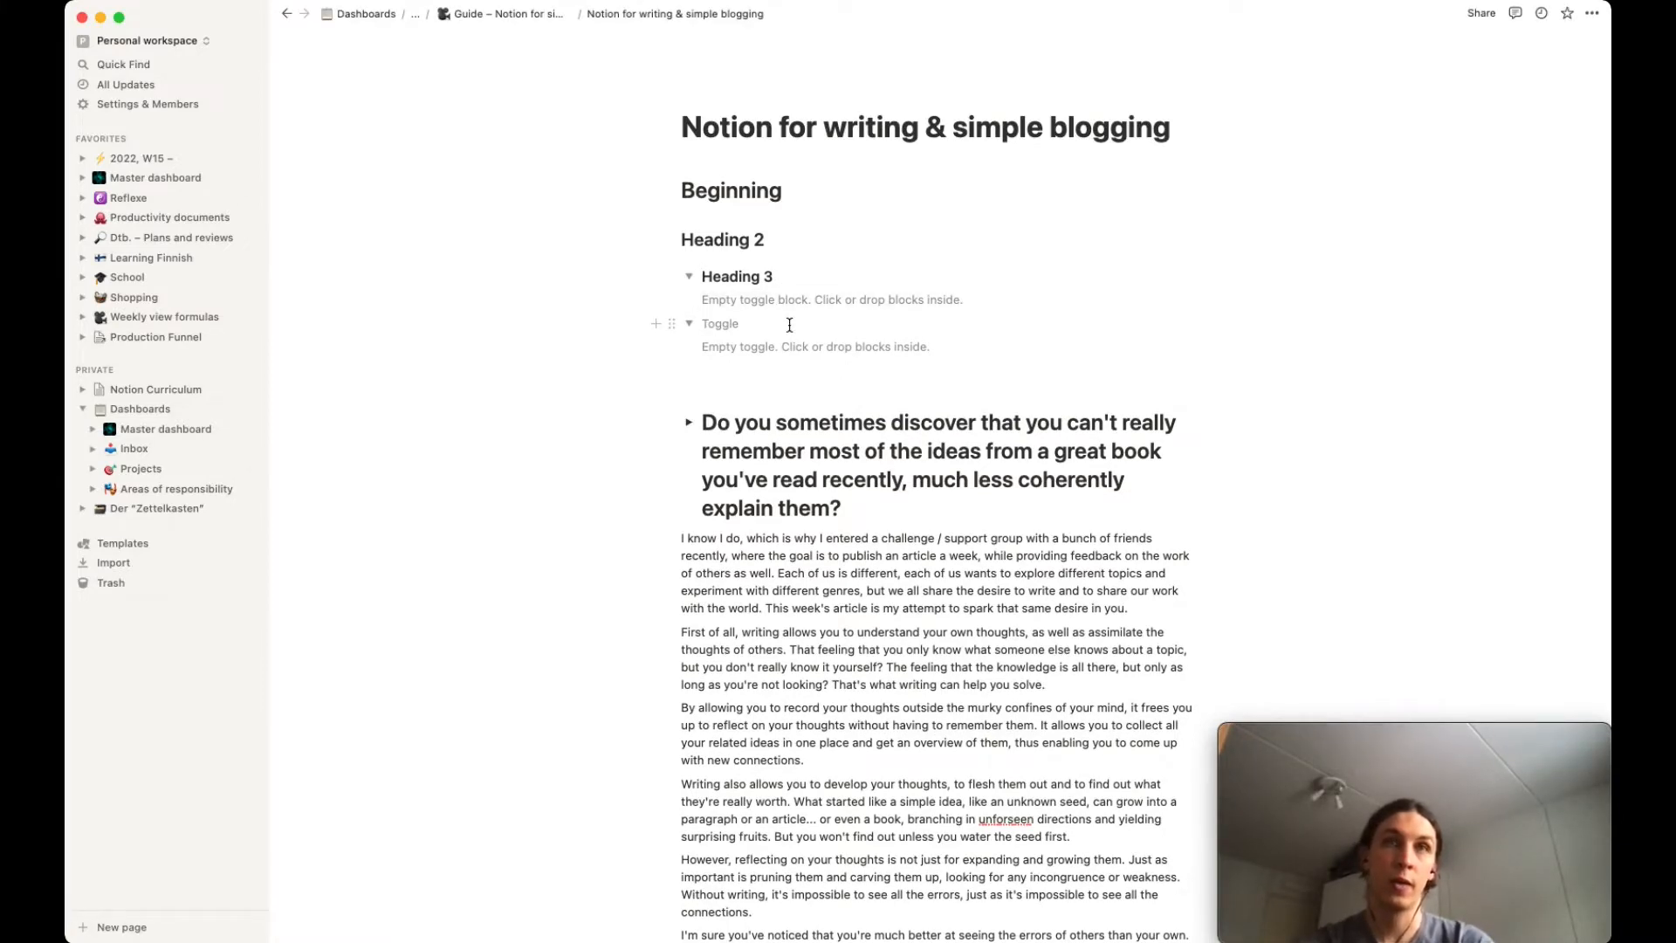
pyautogui.write('#')
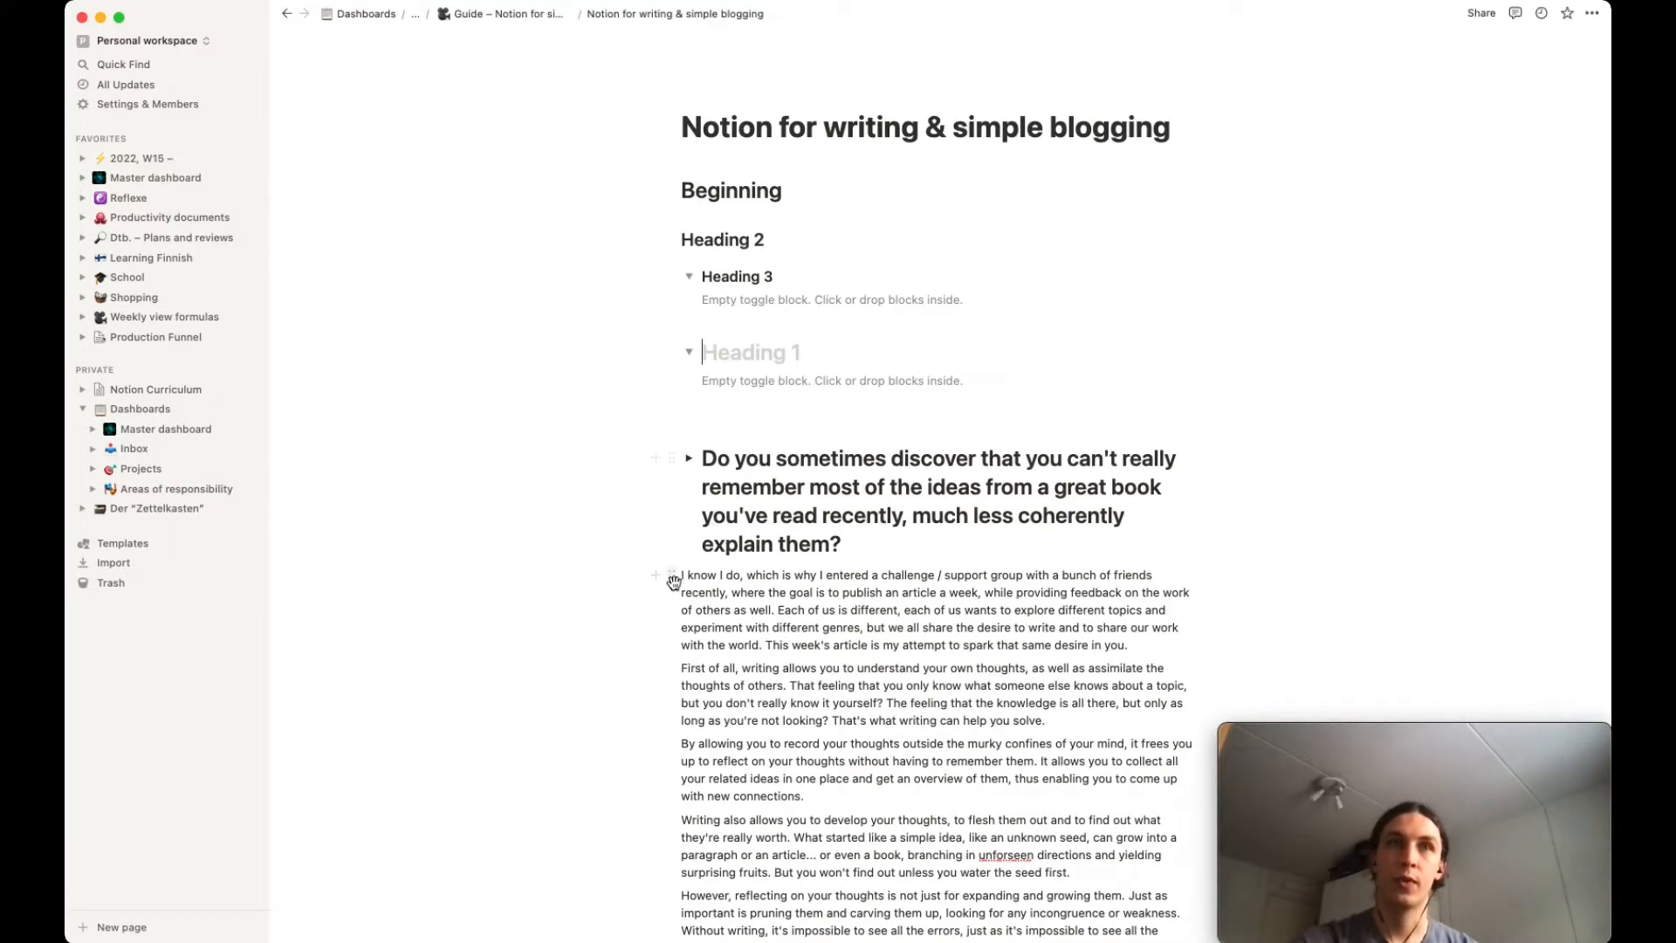
# Move the "I know I do" paragraph inside the "Heading 3" toggle and delete the empty level-one toggle heading below it.
pyautogui.moveTo(672, 576); pyautogui.dragTo(709, 305)
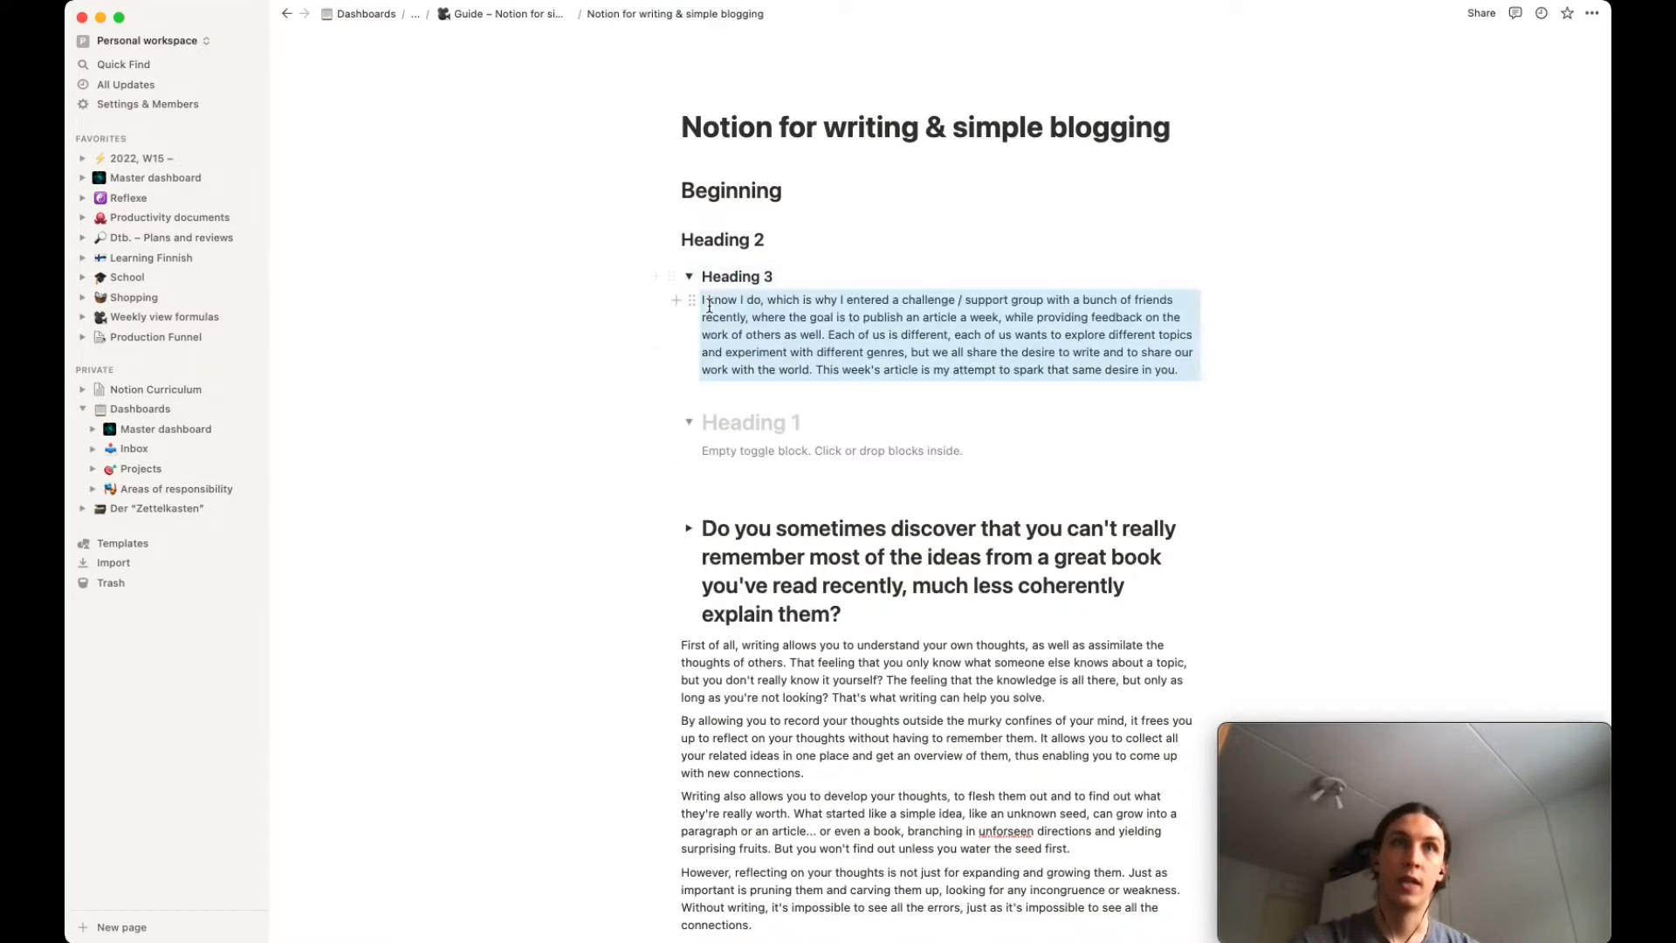
pyautogui.click(672, 423)
pyautogui.press('Delete')
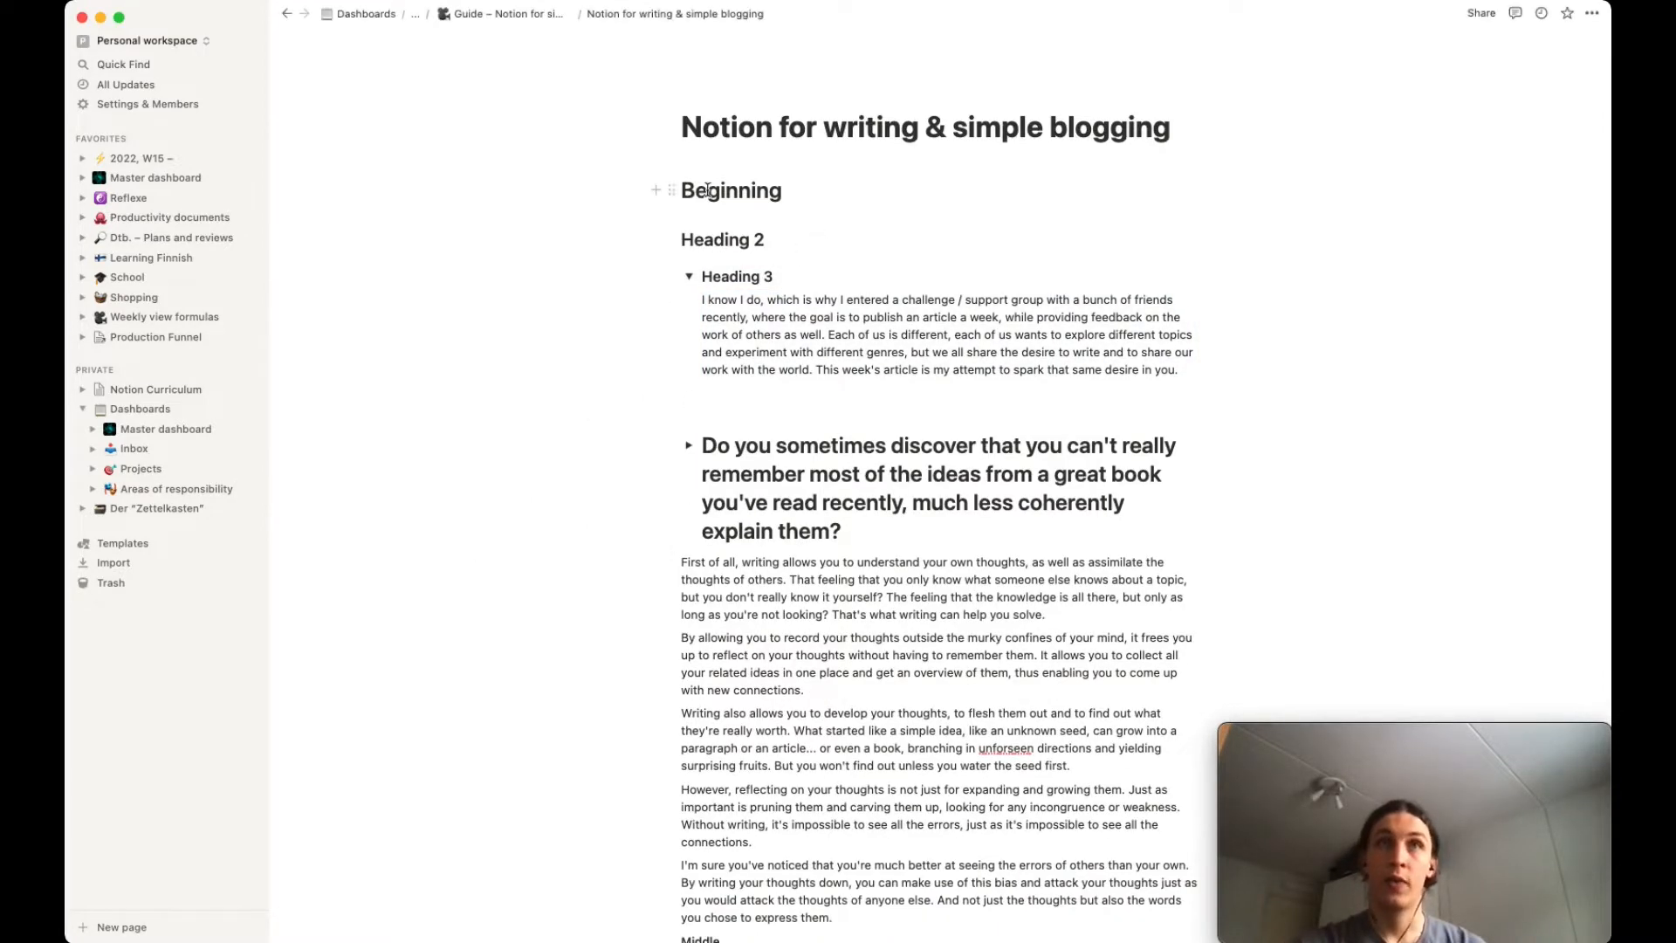
# Insert a table of contents on a new line between the page title and the "Beginning" heading.
pyautogui.click(825, 190)
pyautogui.press('super+Left')
pyautogui.press('Return')
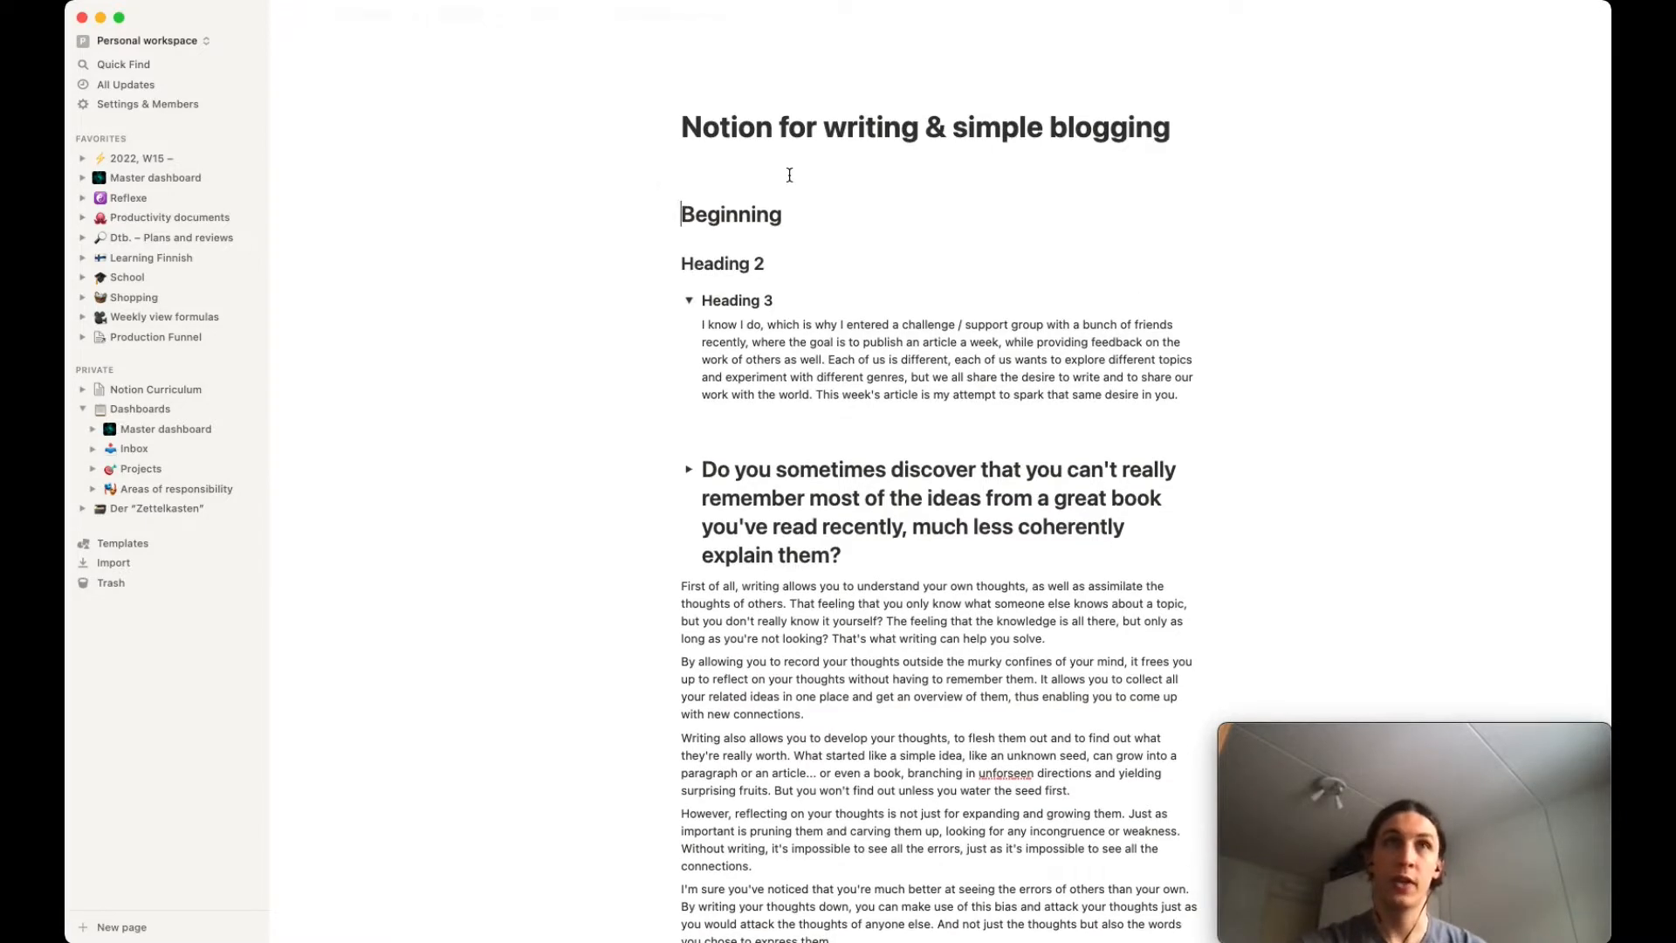
pyautogui.click(749, 181)
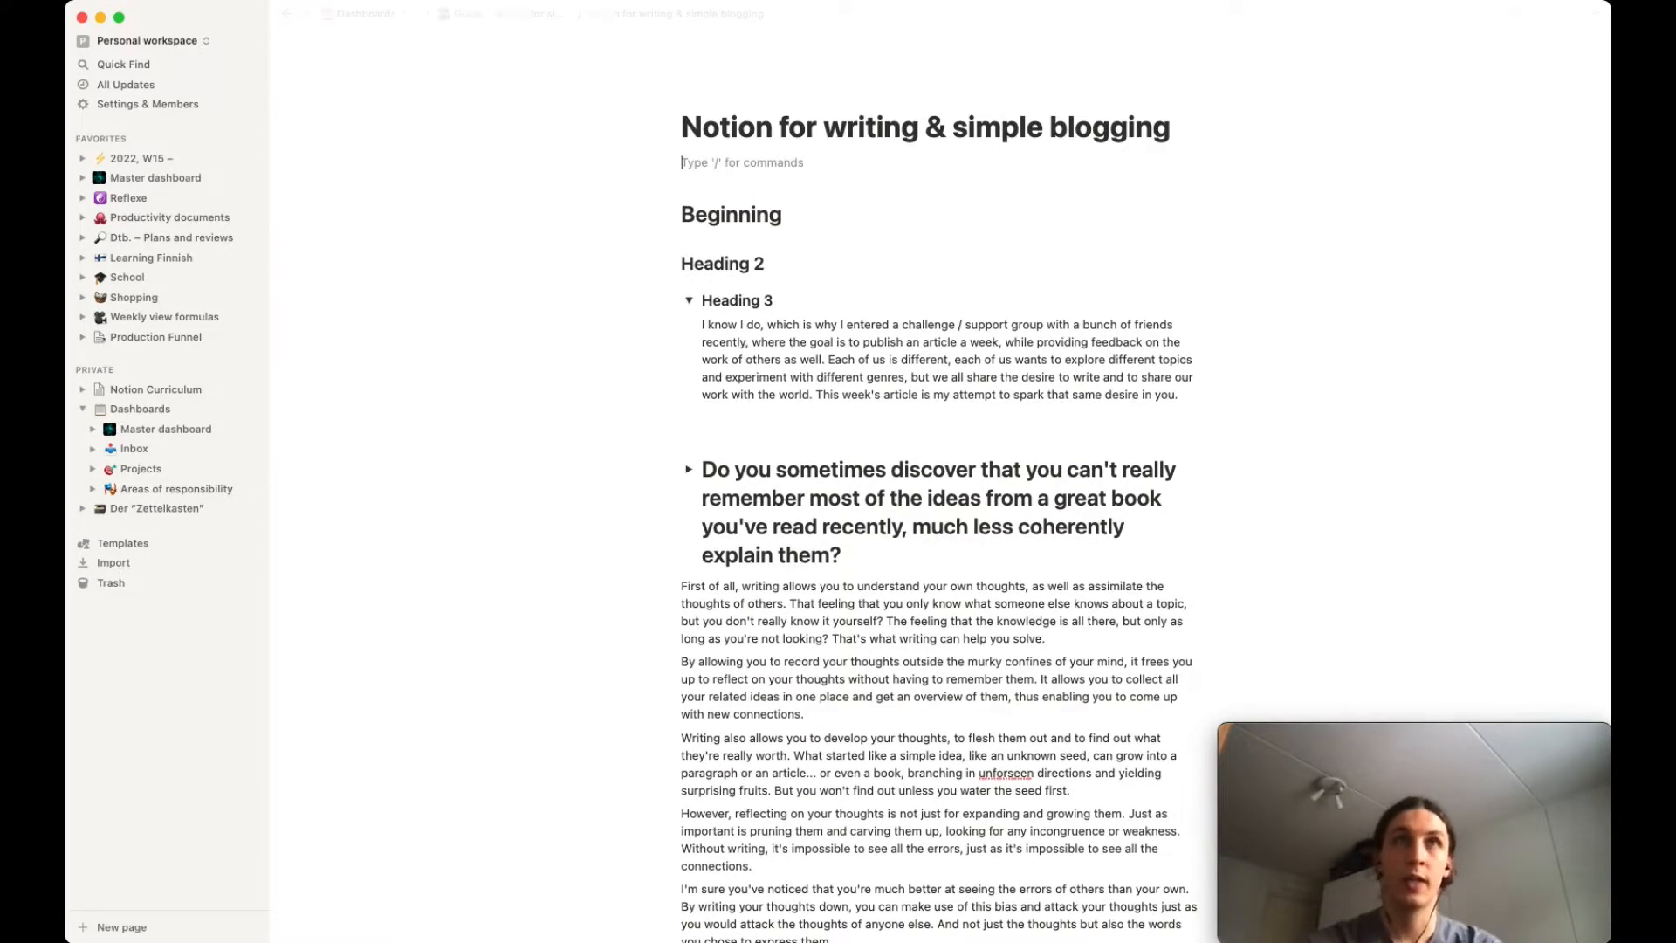
pyautogui.write('/table')
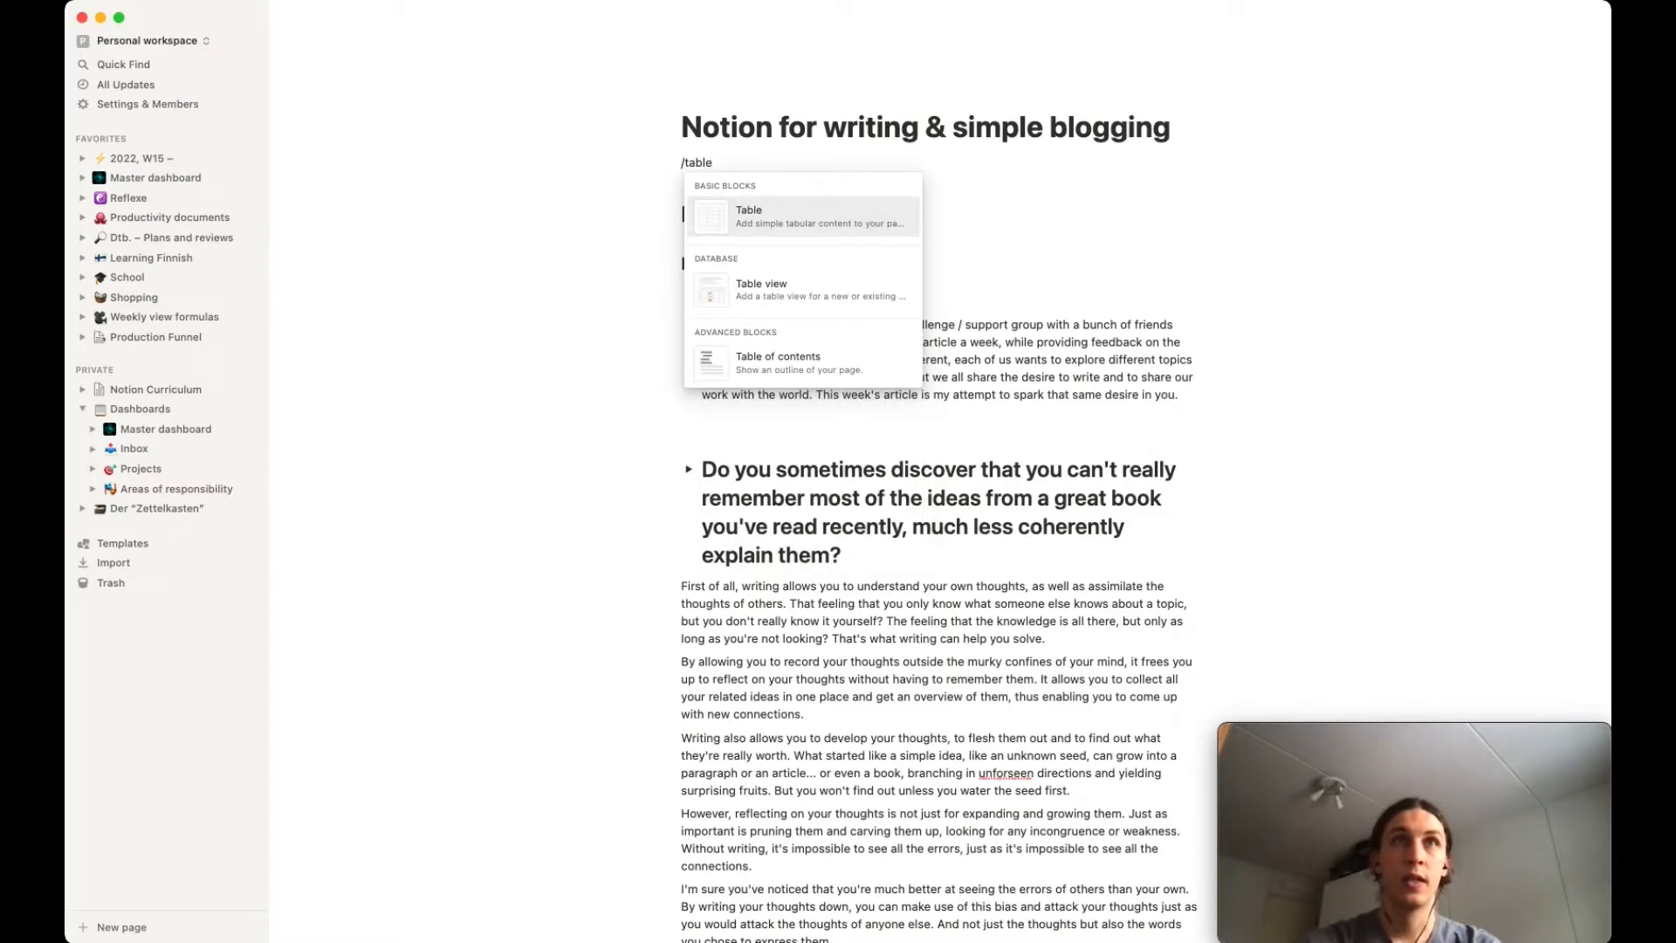
pyautogui.click(786, 360)
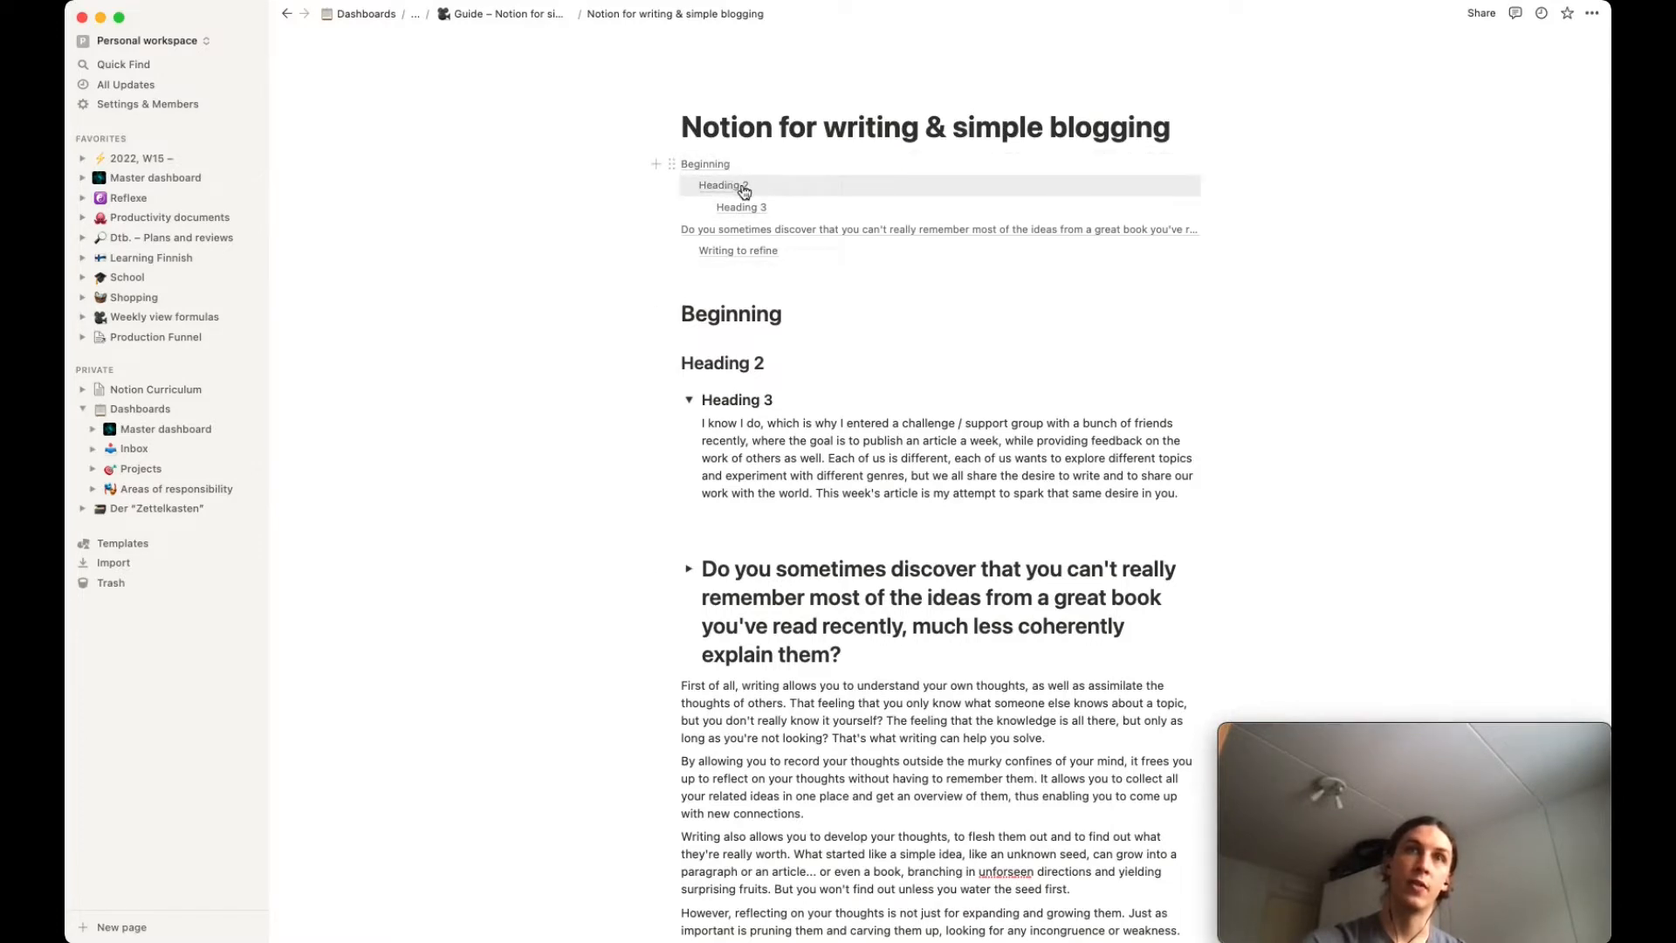
# Jump to the "Do you sometimes discover" heading from the table of contents and view the section below it.
pyautogui.click(749, 213)
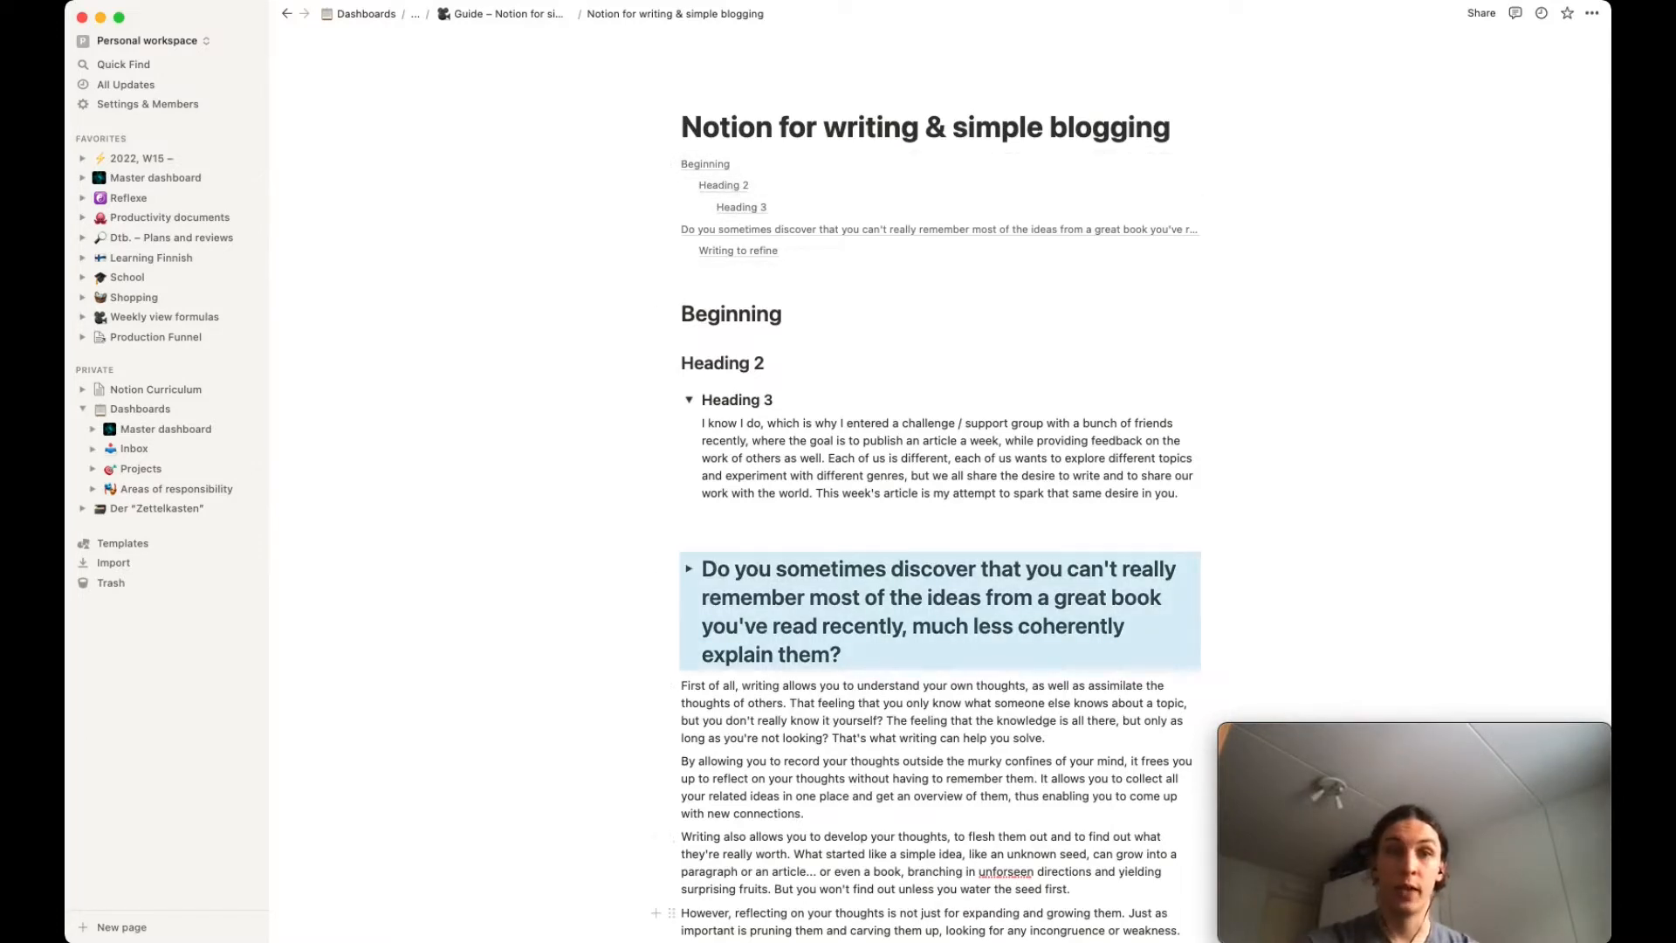
pyautogui.scroll(-2, 830, 598)
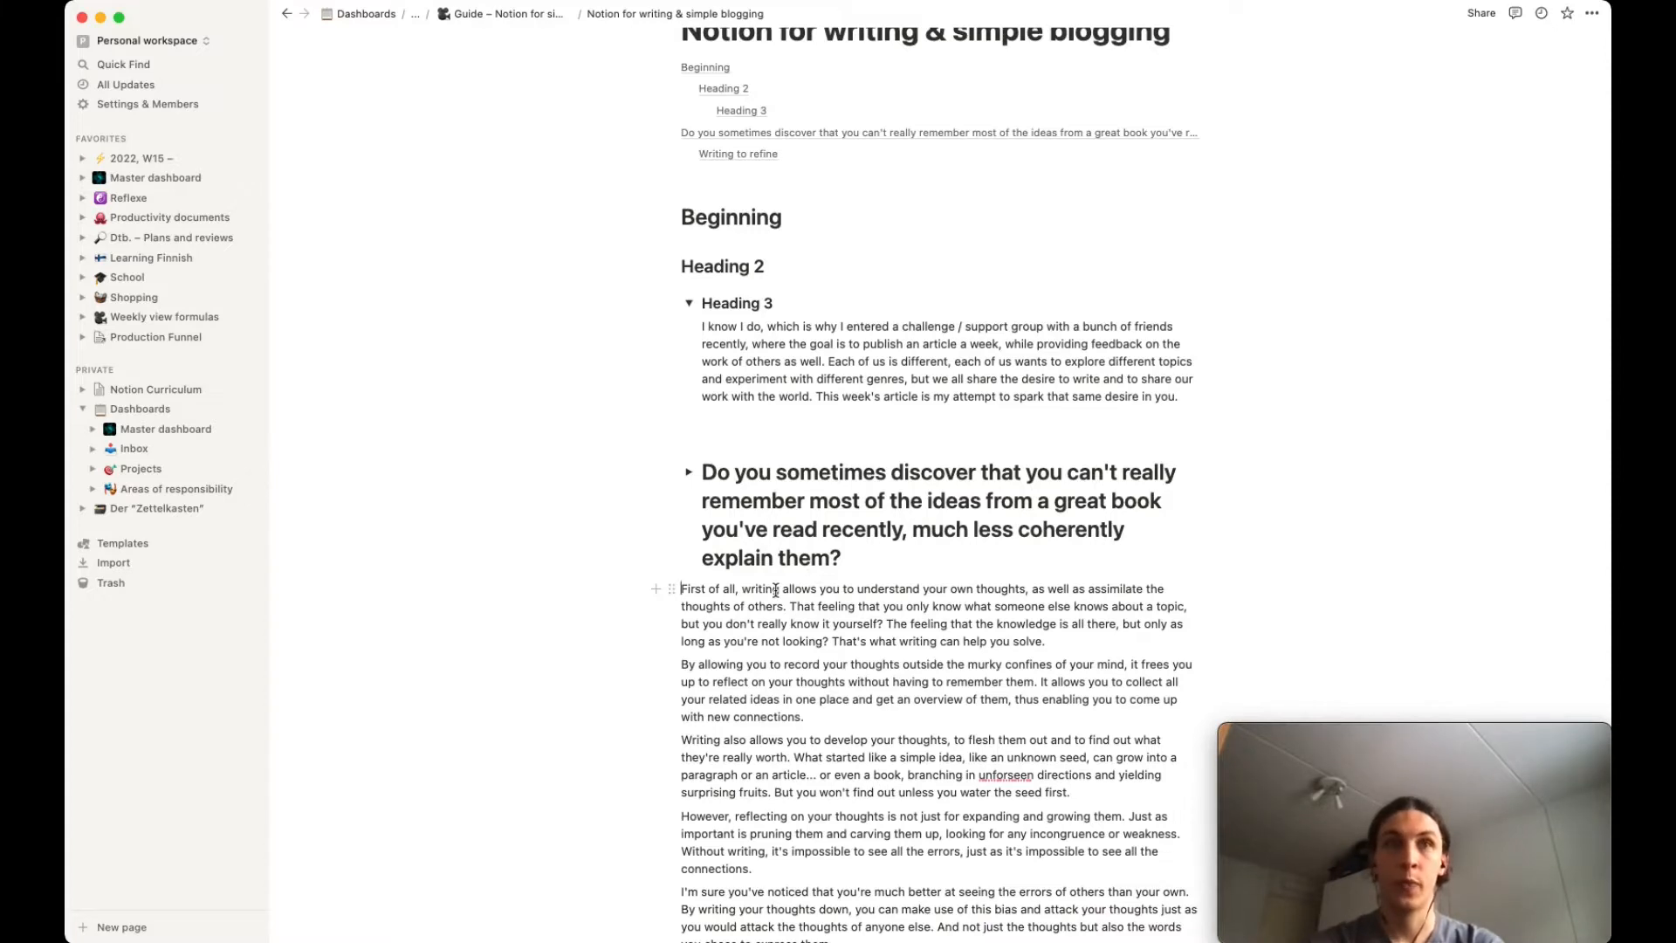
# Turn the "First of all" paragraph below the toggle heading into a bulleted list item.
pyautogui.click(672, 589)
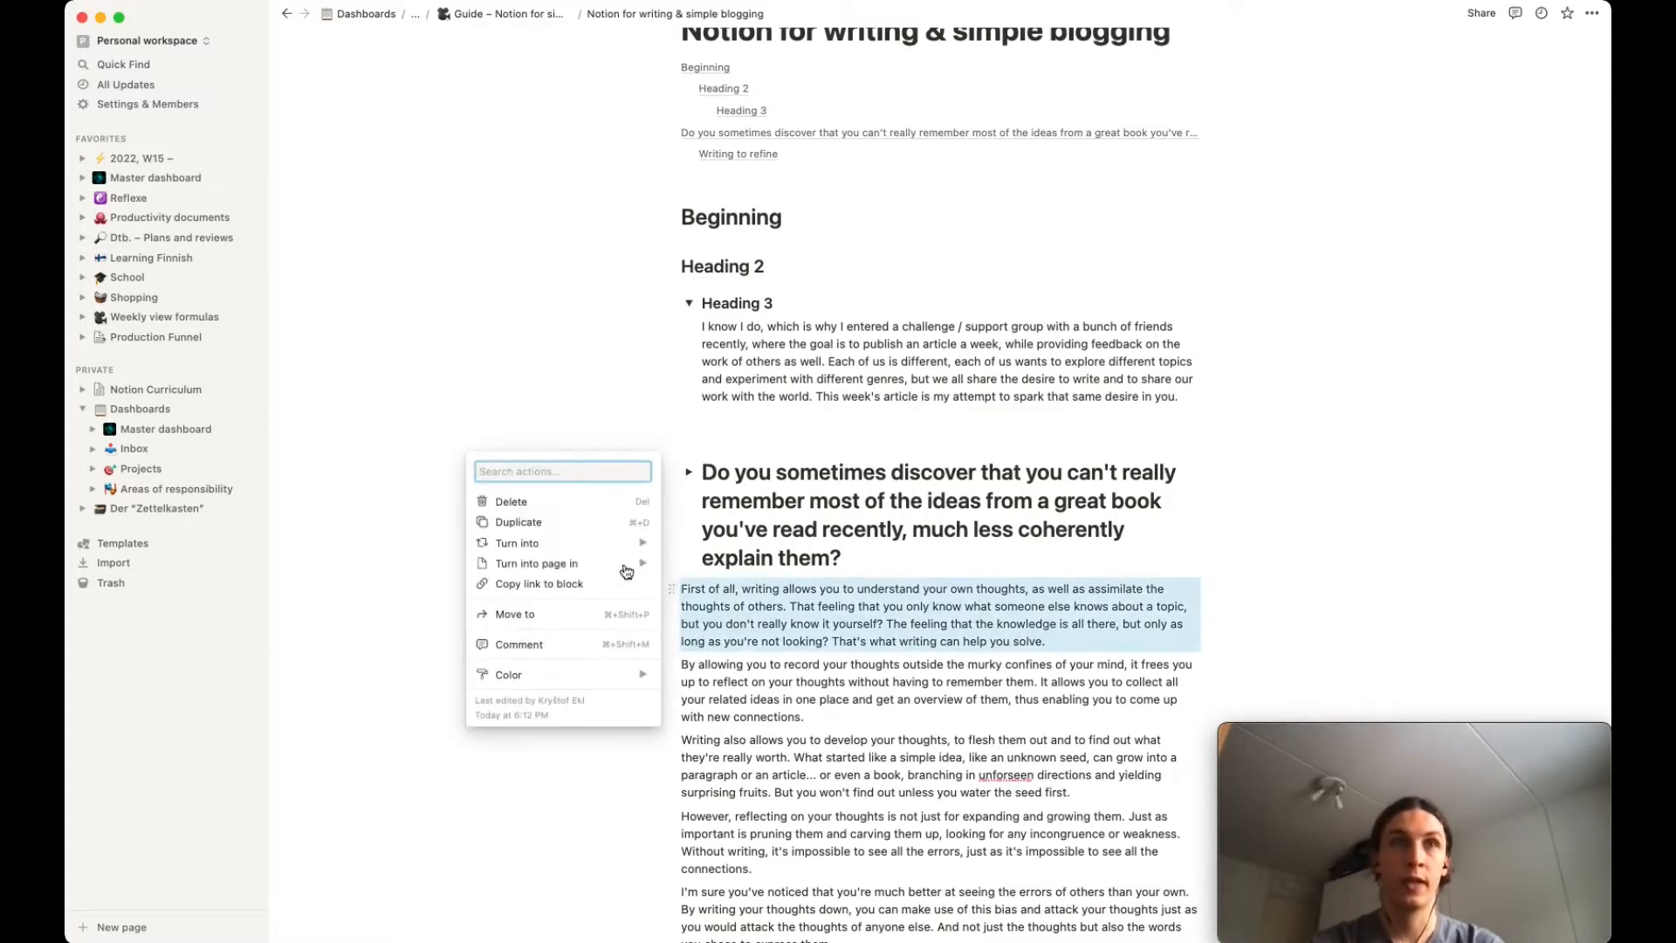
pyautogui.moveTo(606, 542)
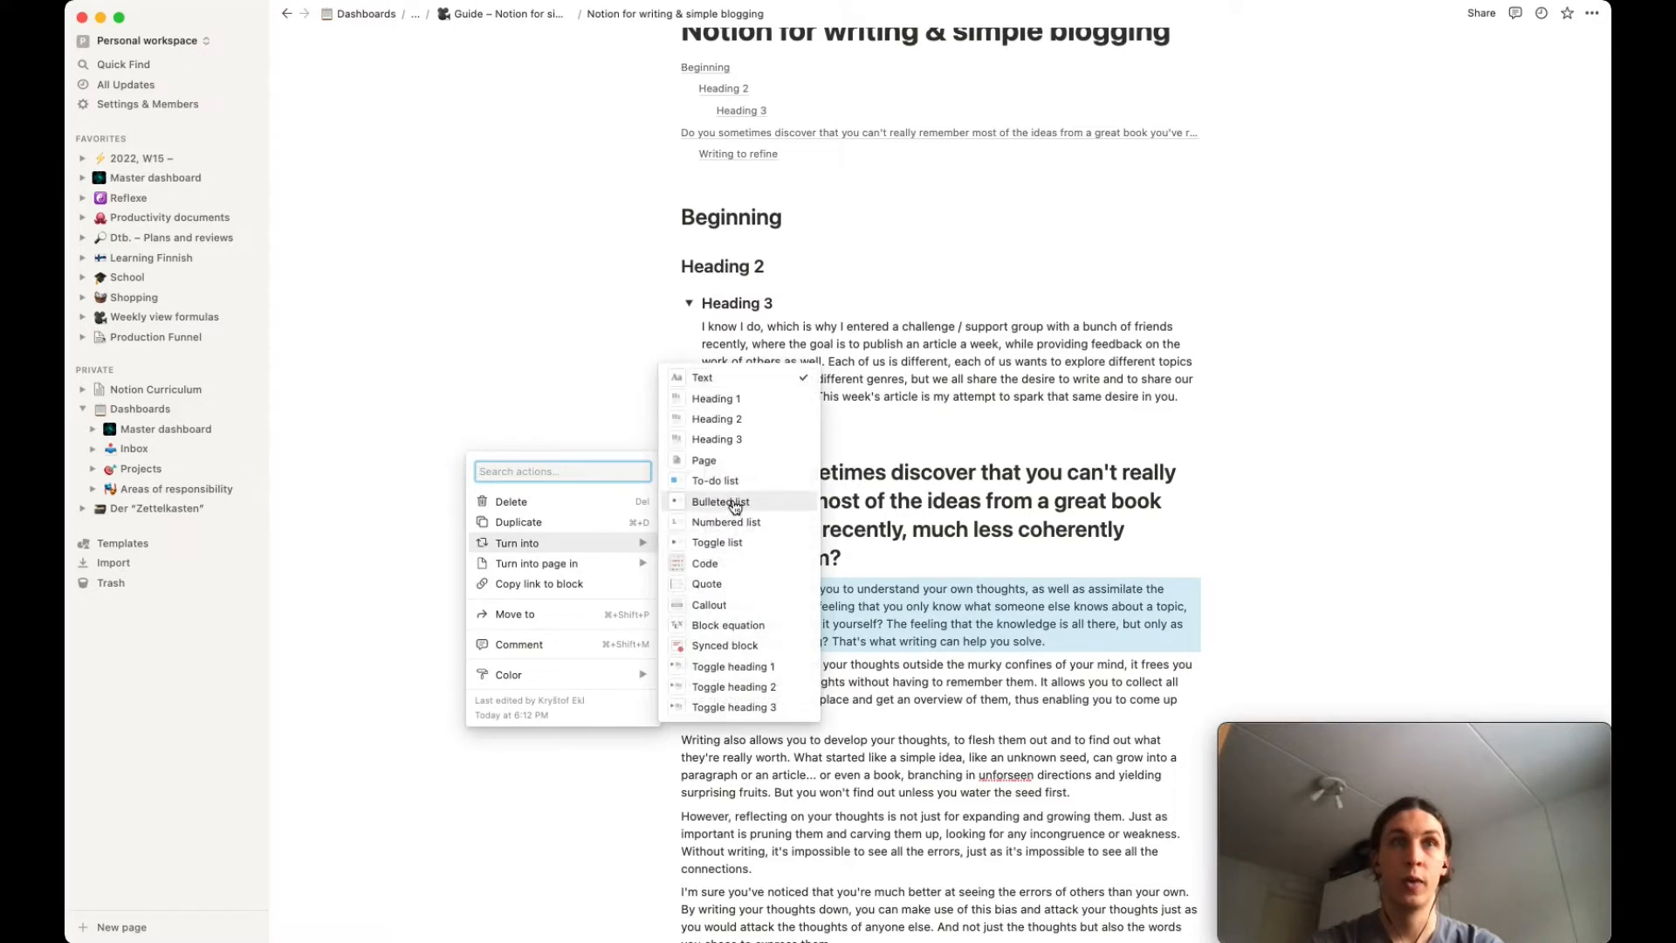
pyautogui.click(735, 503)
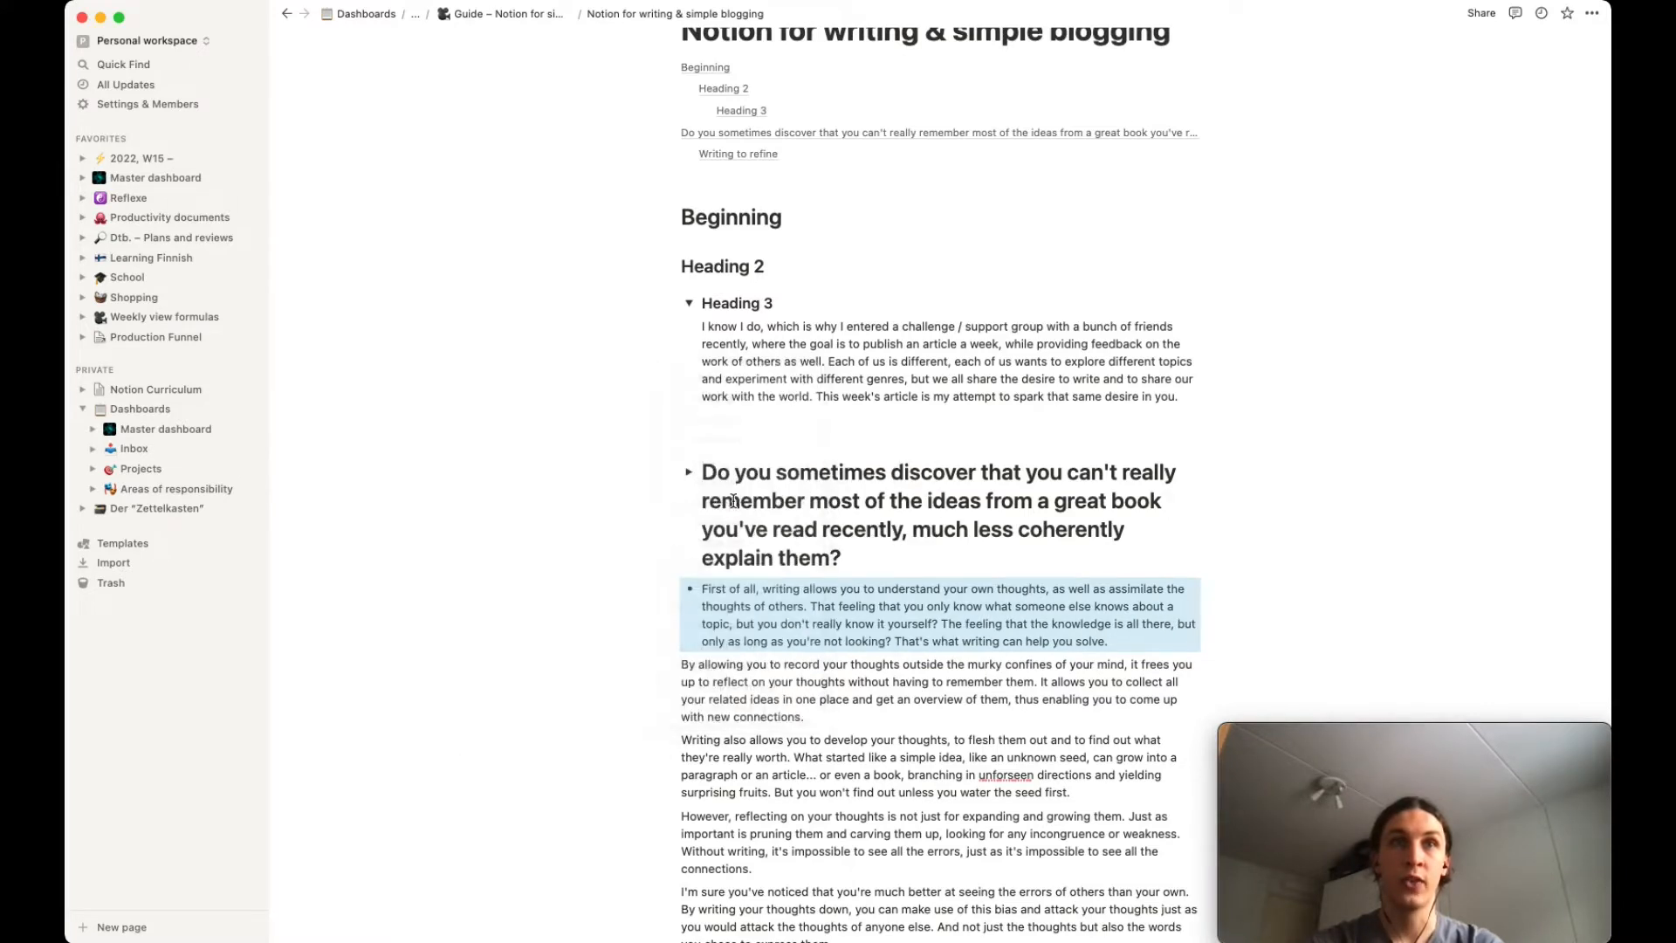
# Revert the "First of all" bullet to plain text and make it a bullet again with the Markdown hyphen prefix.
pyautogui.click(706, 590)
pyautogui.press('BackSpace')
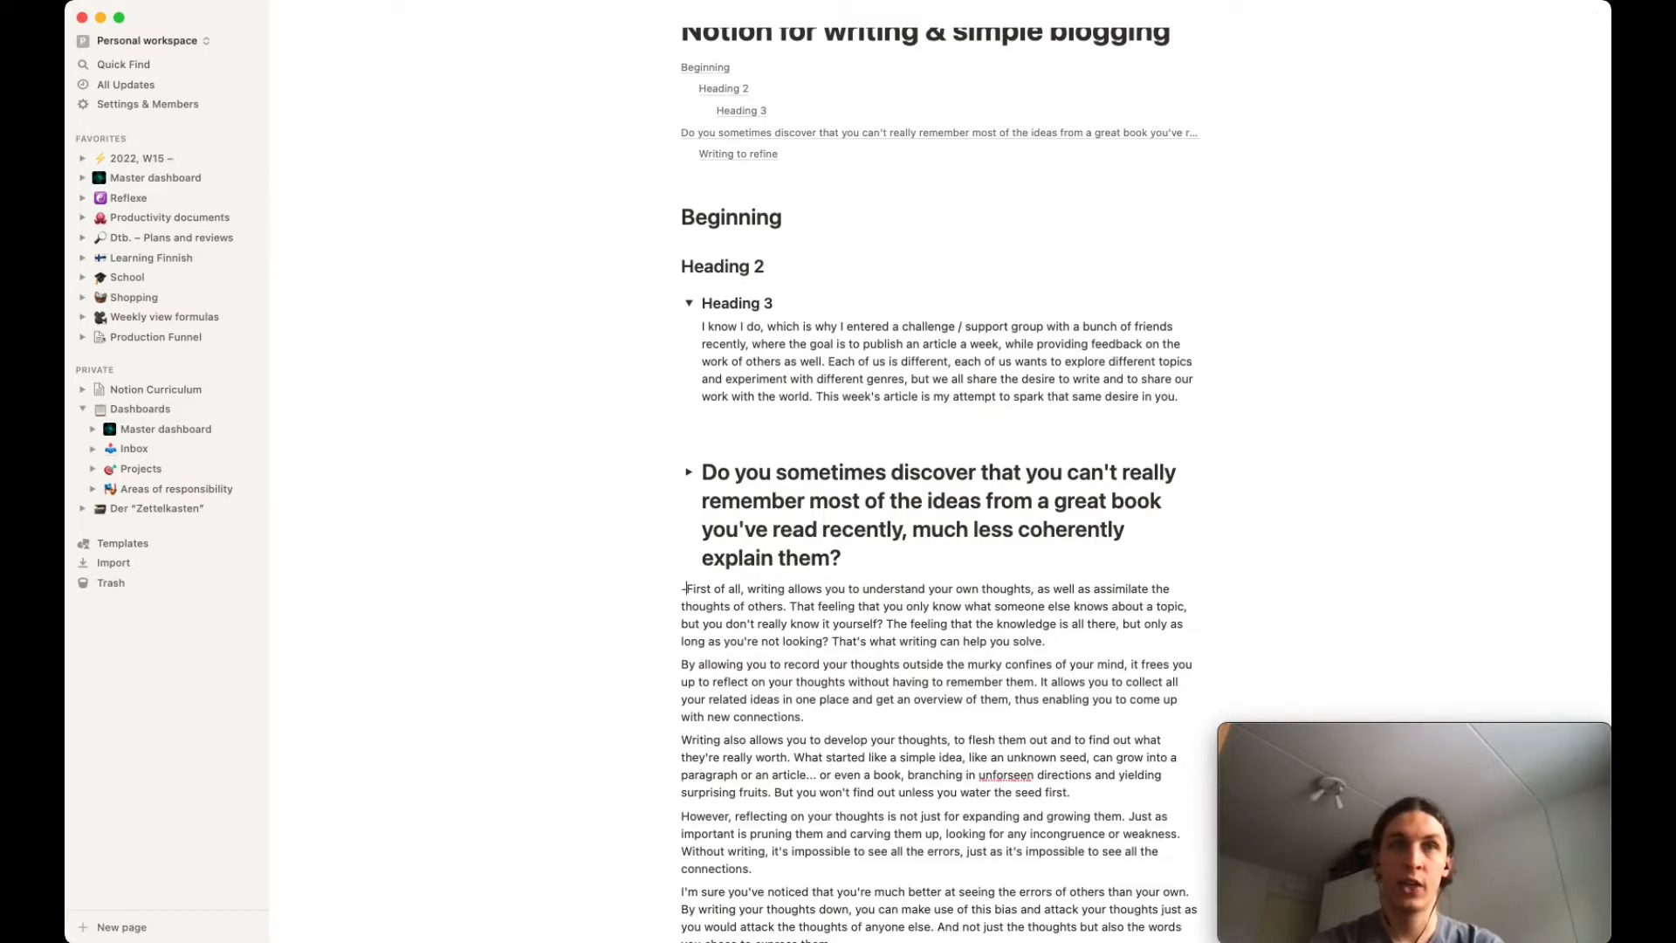
pyautogui.write('-')
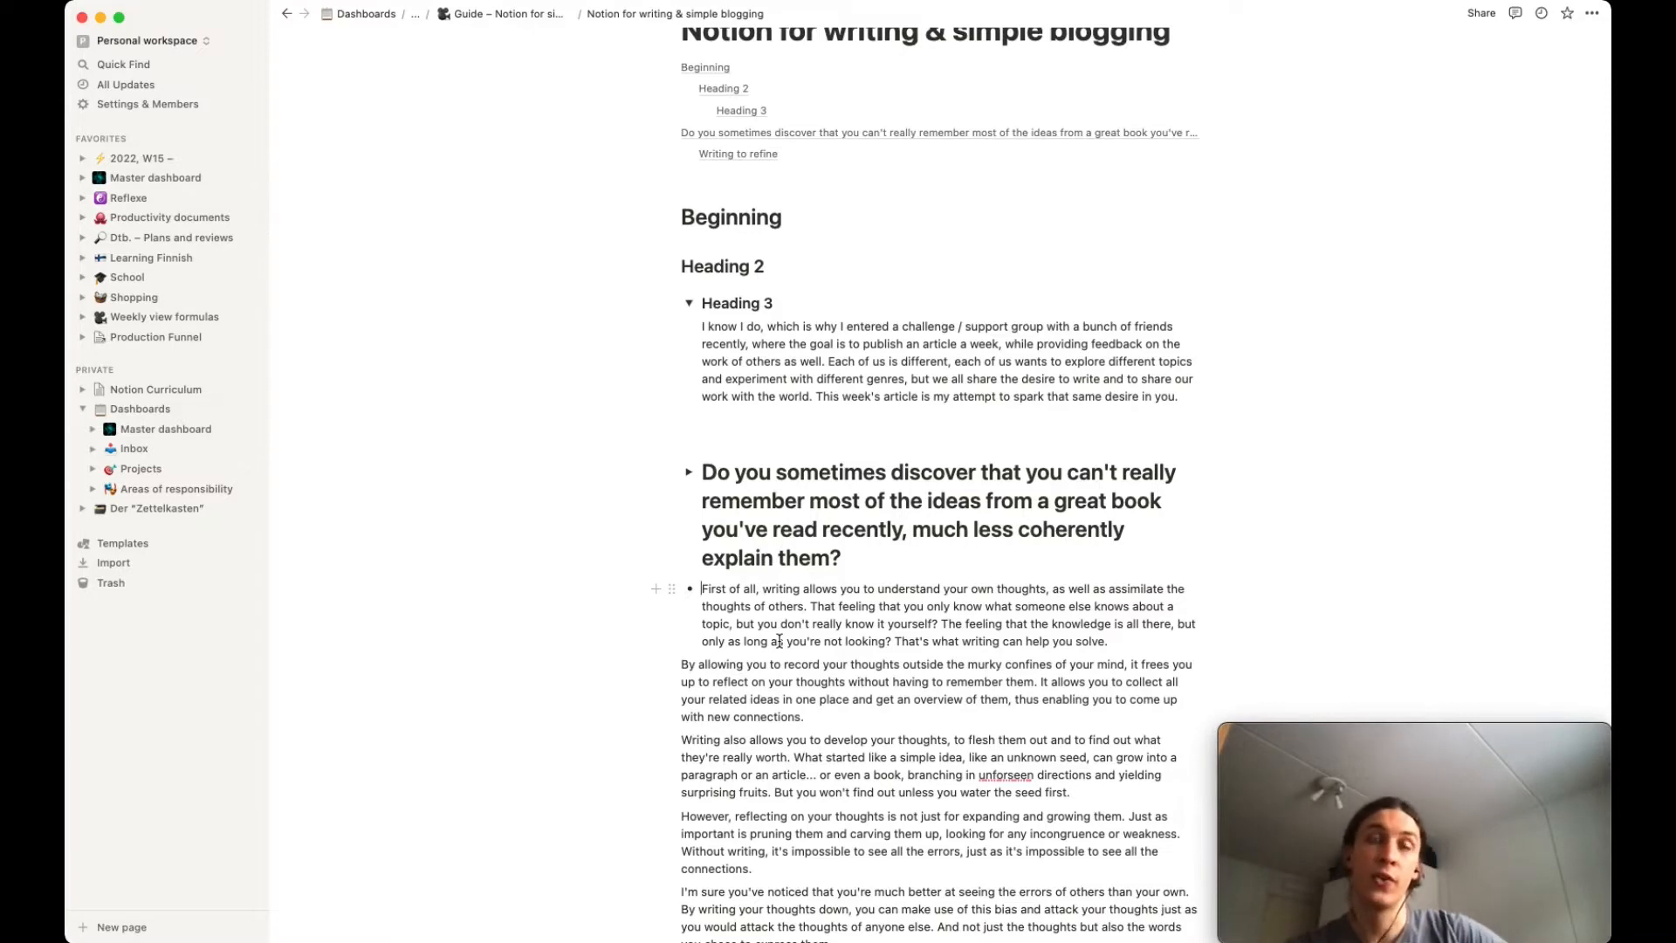
# Add a level-three heading "asdfafa" on the empty line below the "Heading 3" toggle.
pyautogui.click(733, 423)
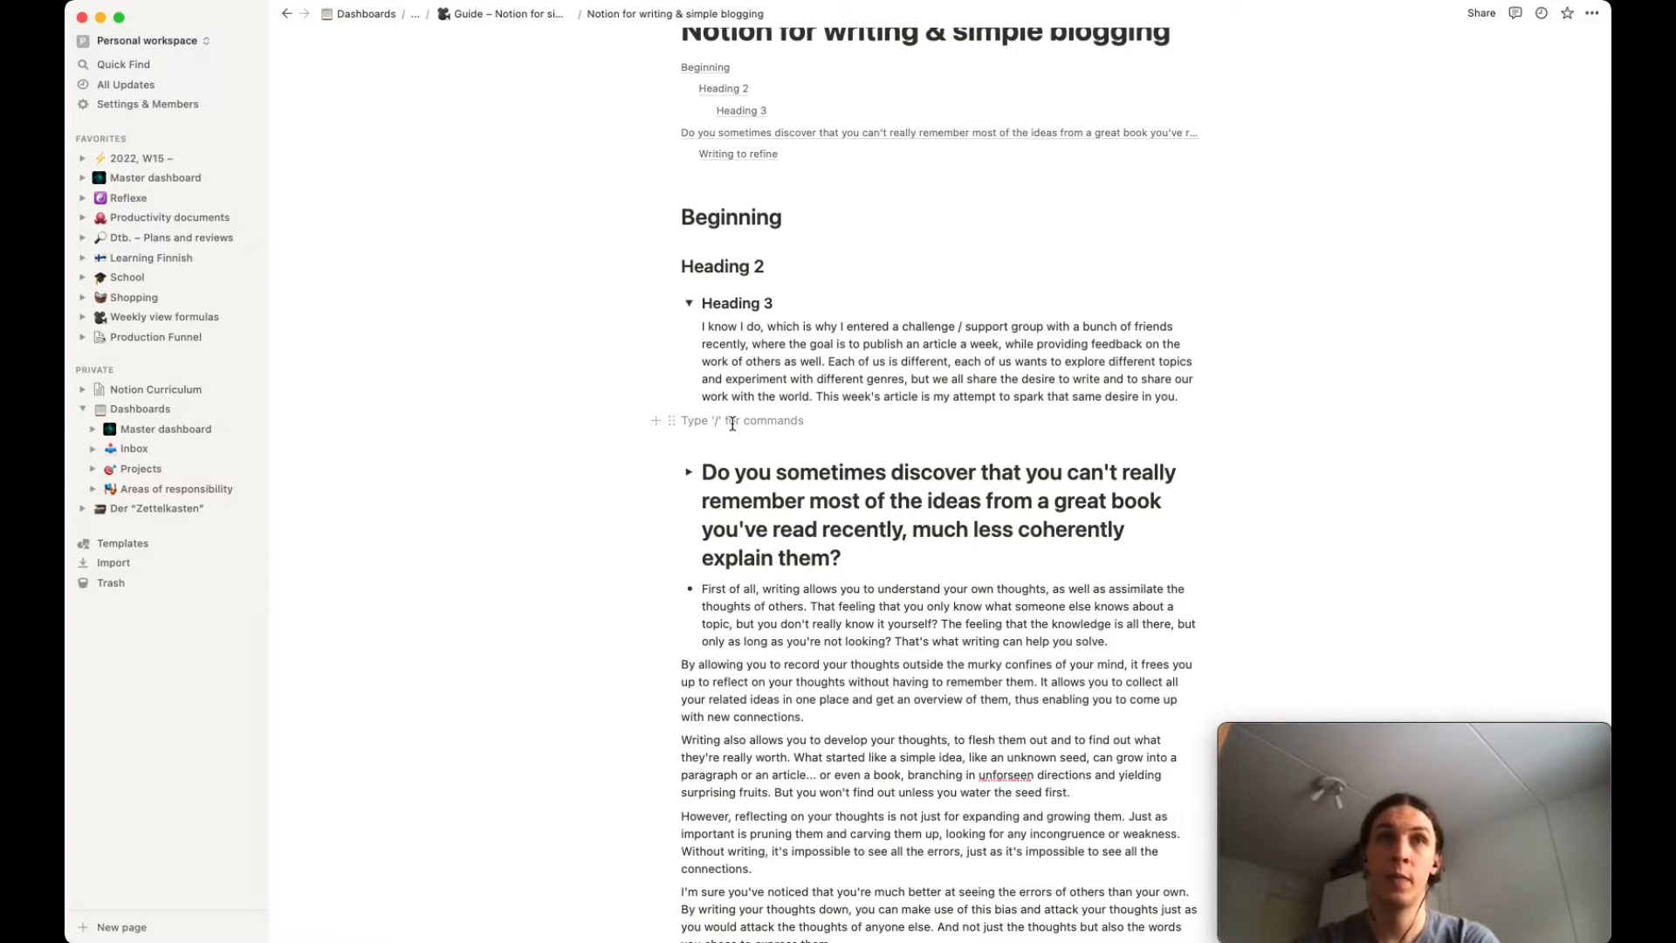
pyautogui.write('###')
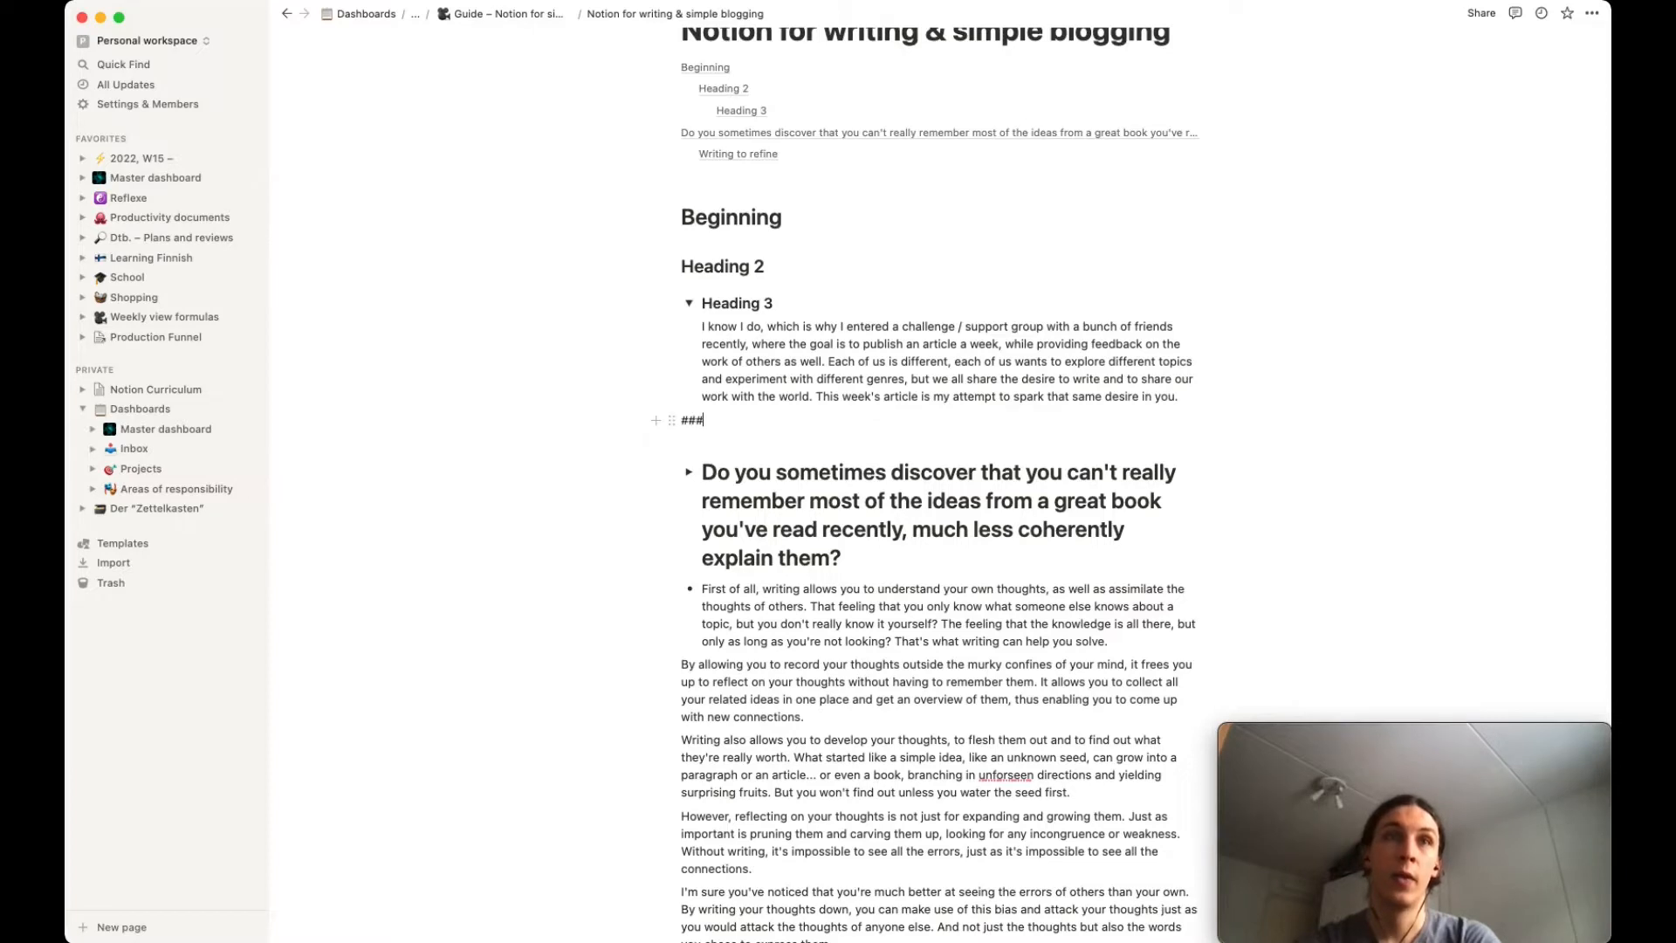
pyautogui.write('asdfafa')
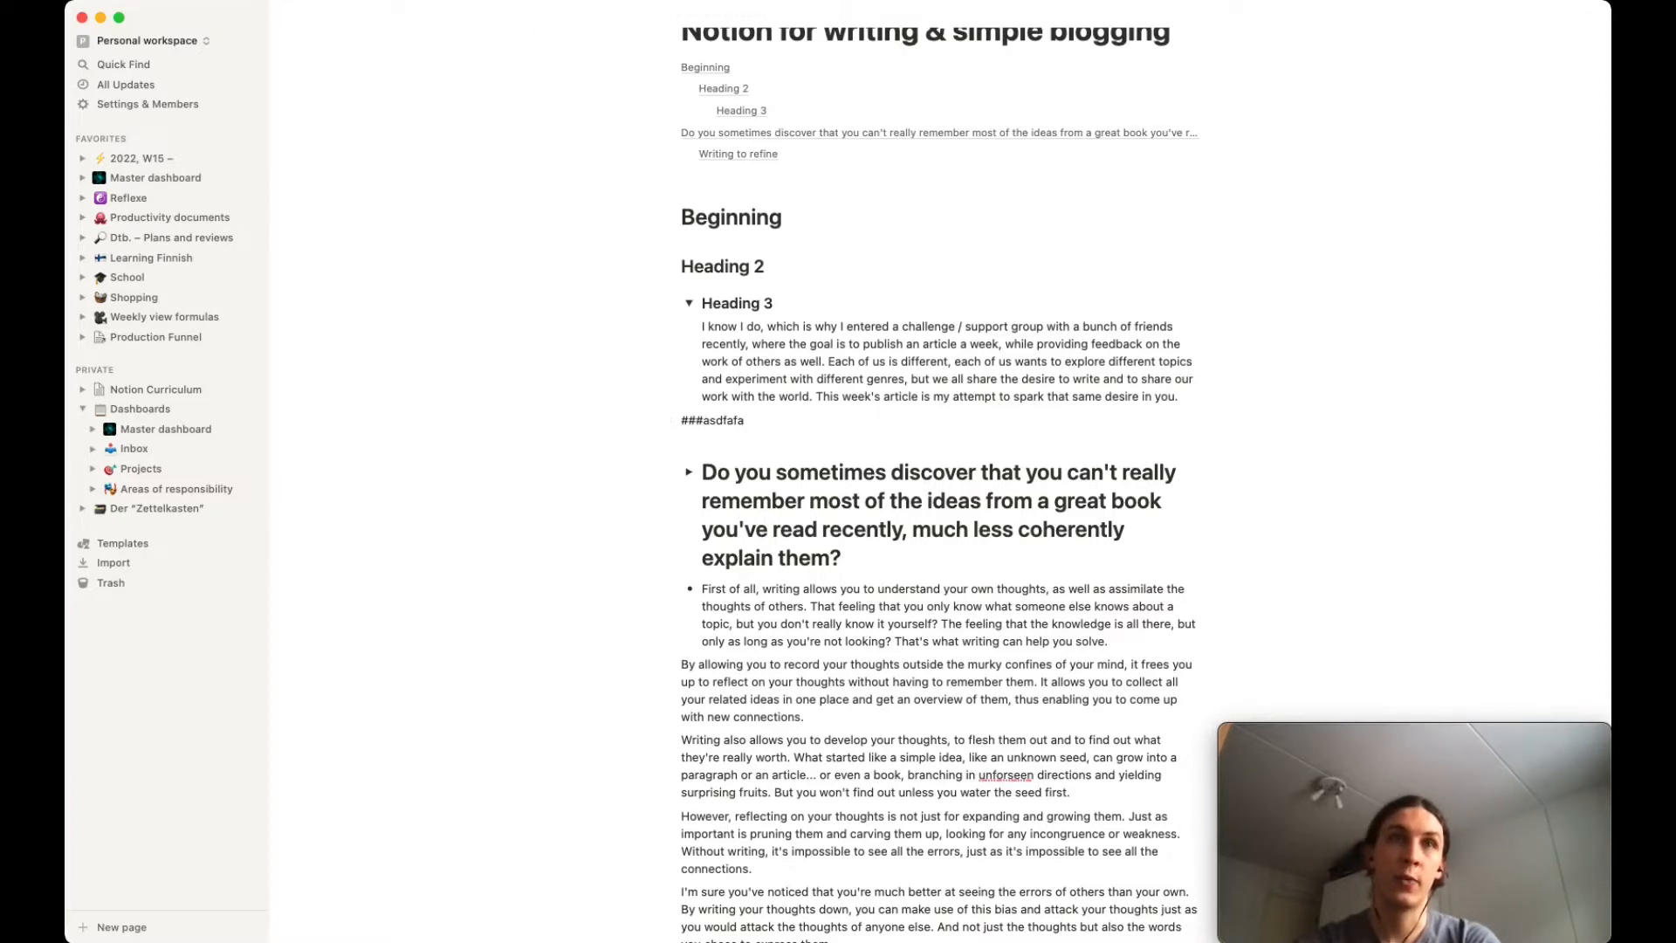
pyautogui.click(706, 421)
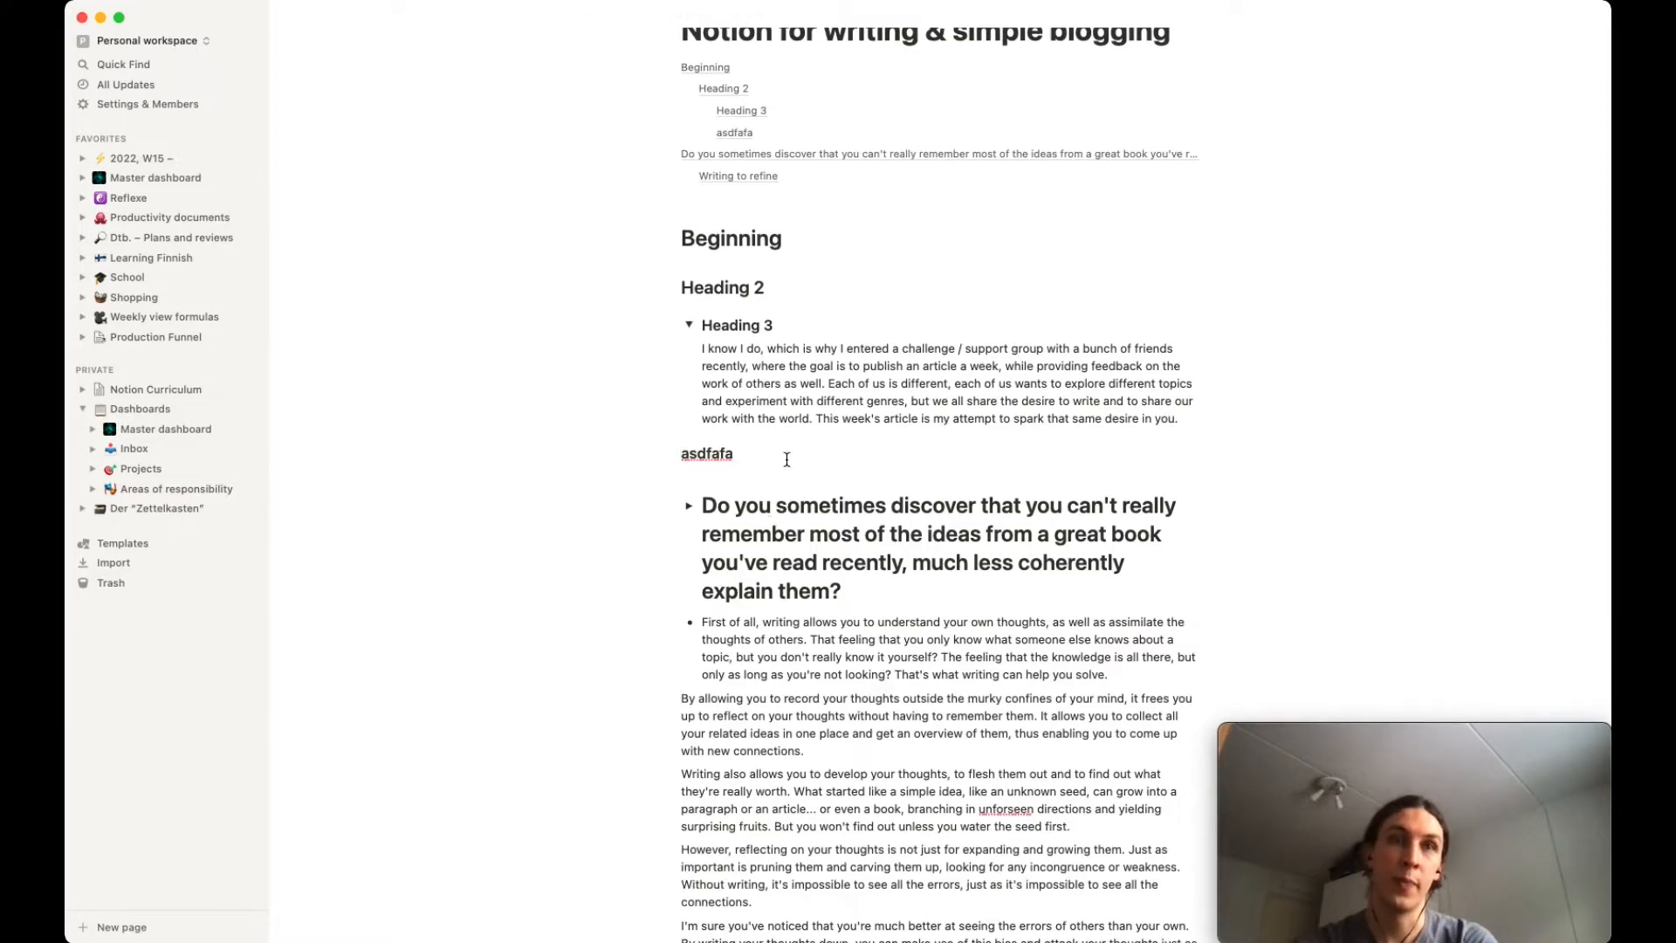
# Convert the "First of all" bullet to a numbered list and split its sentences into three items.
pyautogui.click(703, 624)
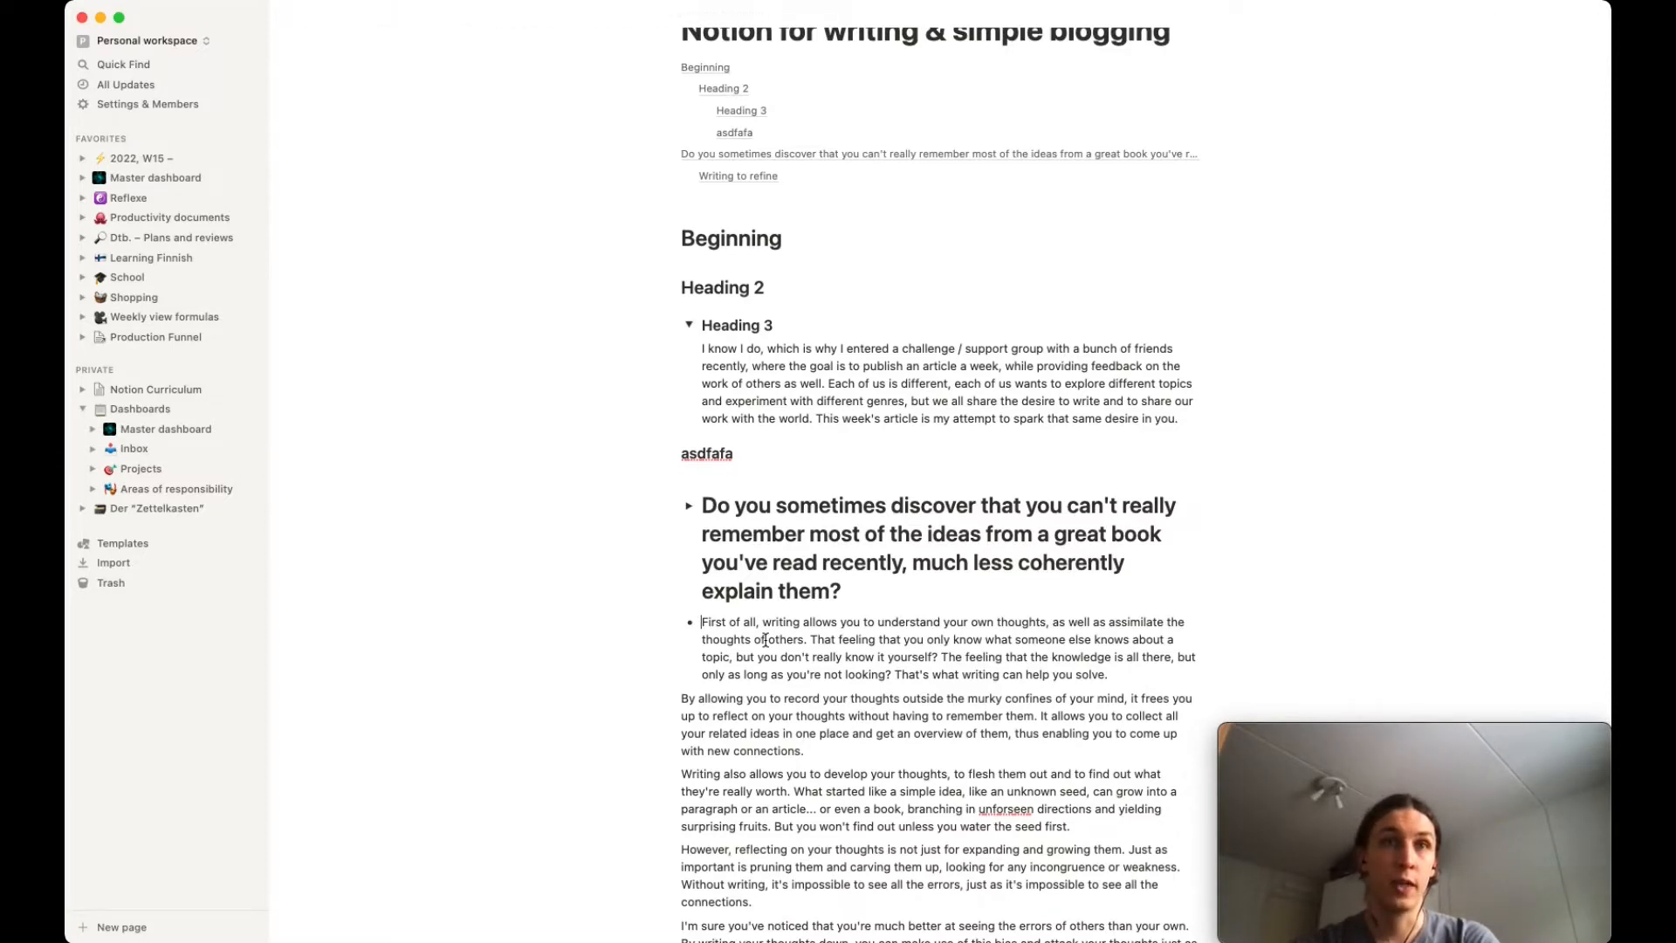
pyautogui.write('1')
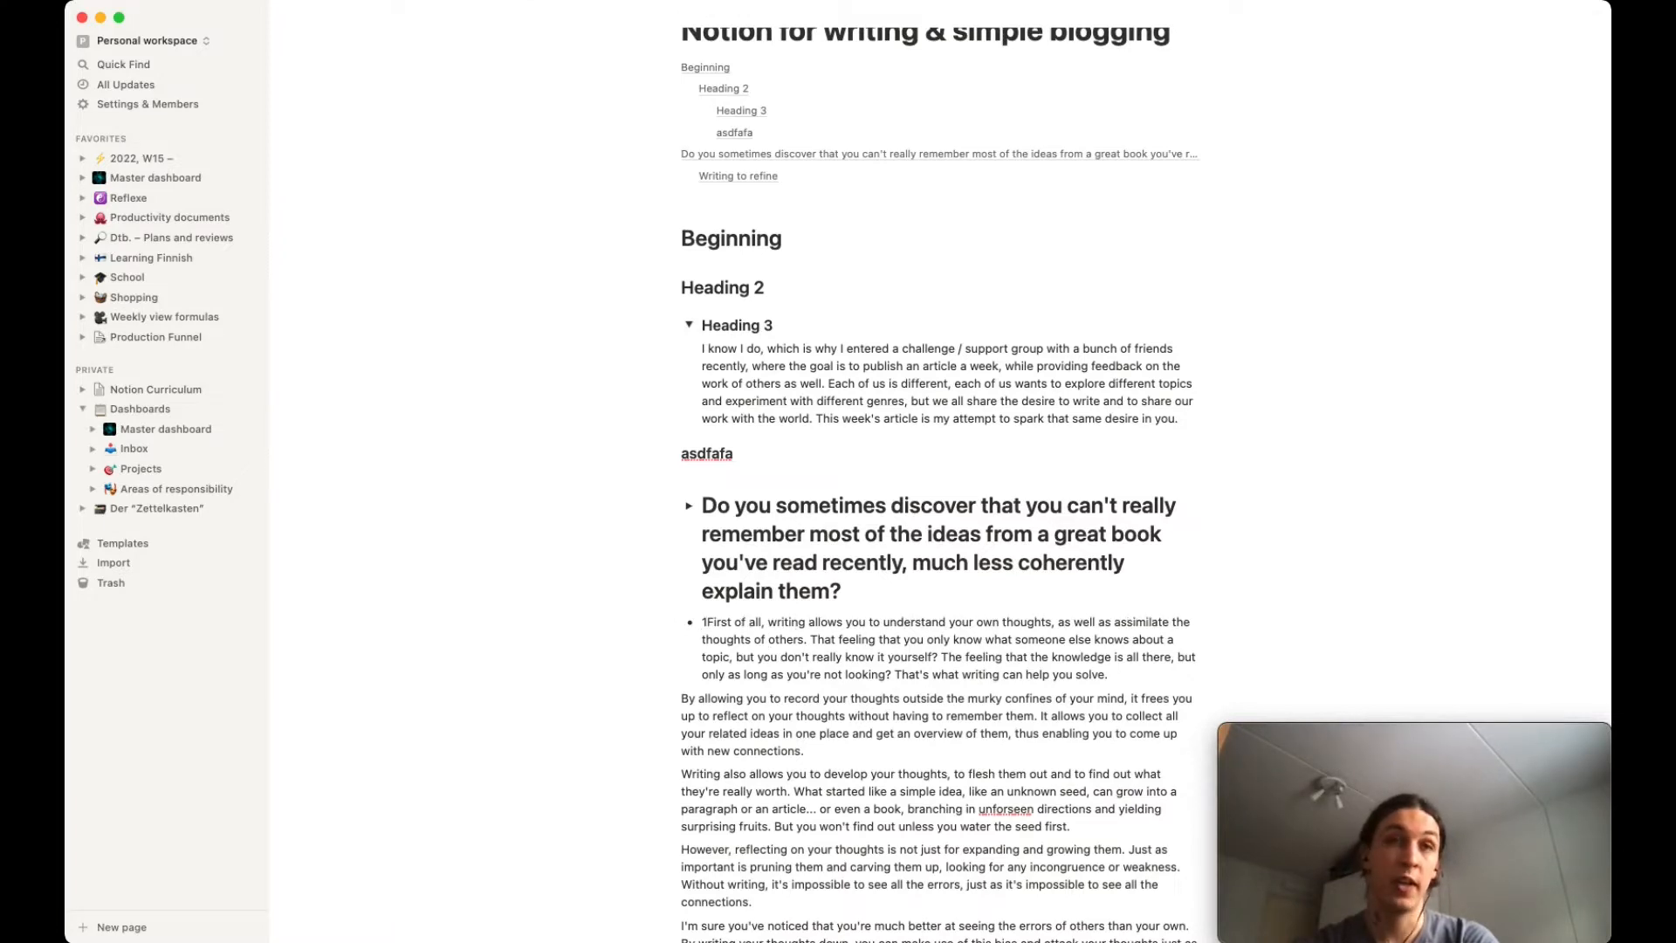
pyautogui.write('.')
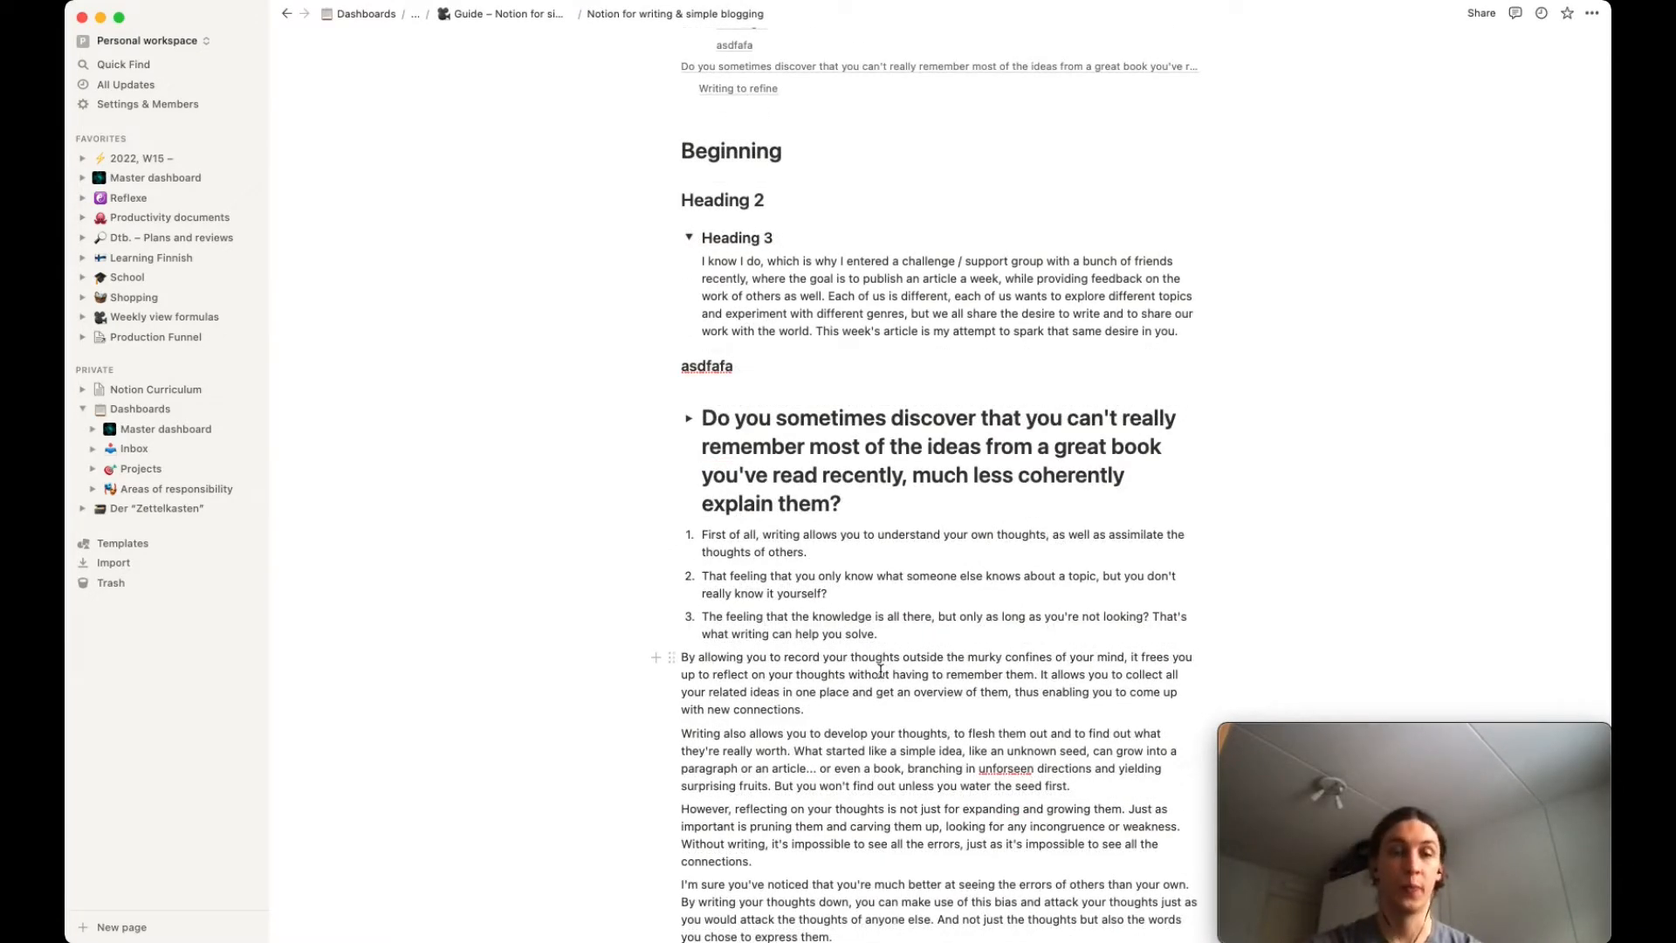
# Turn the "By allowing you to record your thoughts" paragraph into a quote block.
pyautogui.scroll(-2, 880, 670)
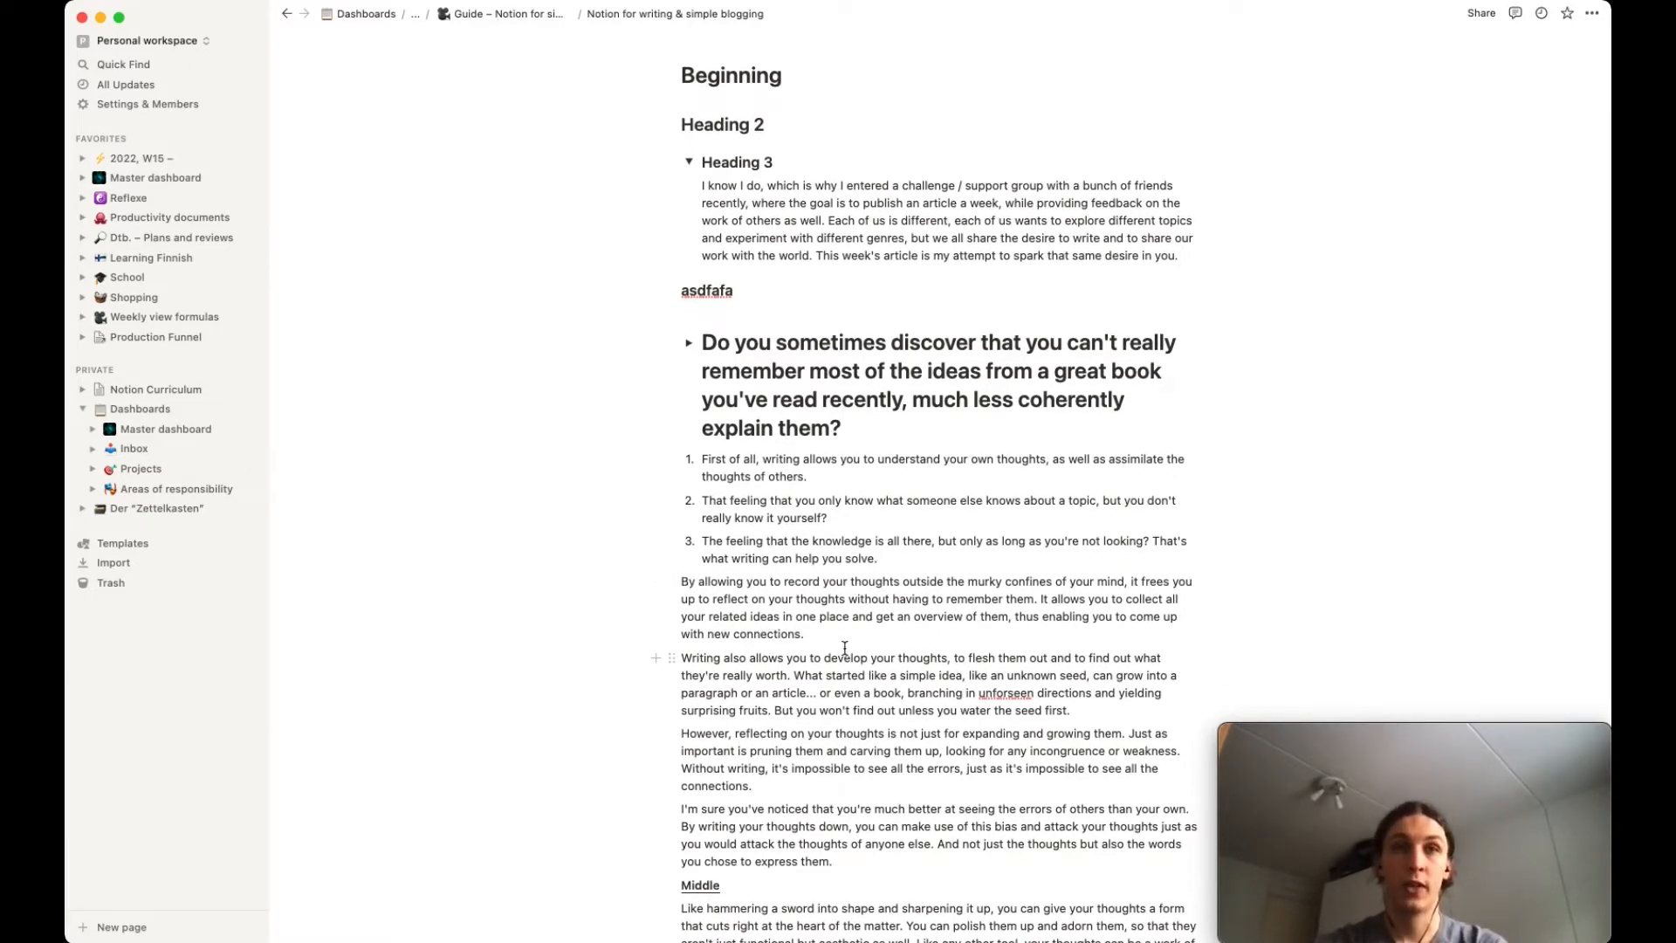
pyautogui.scroll(-1, 844, 647)
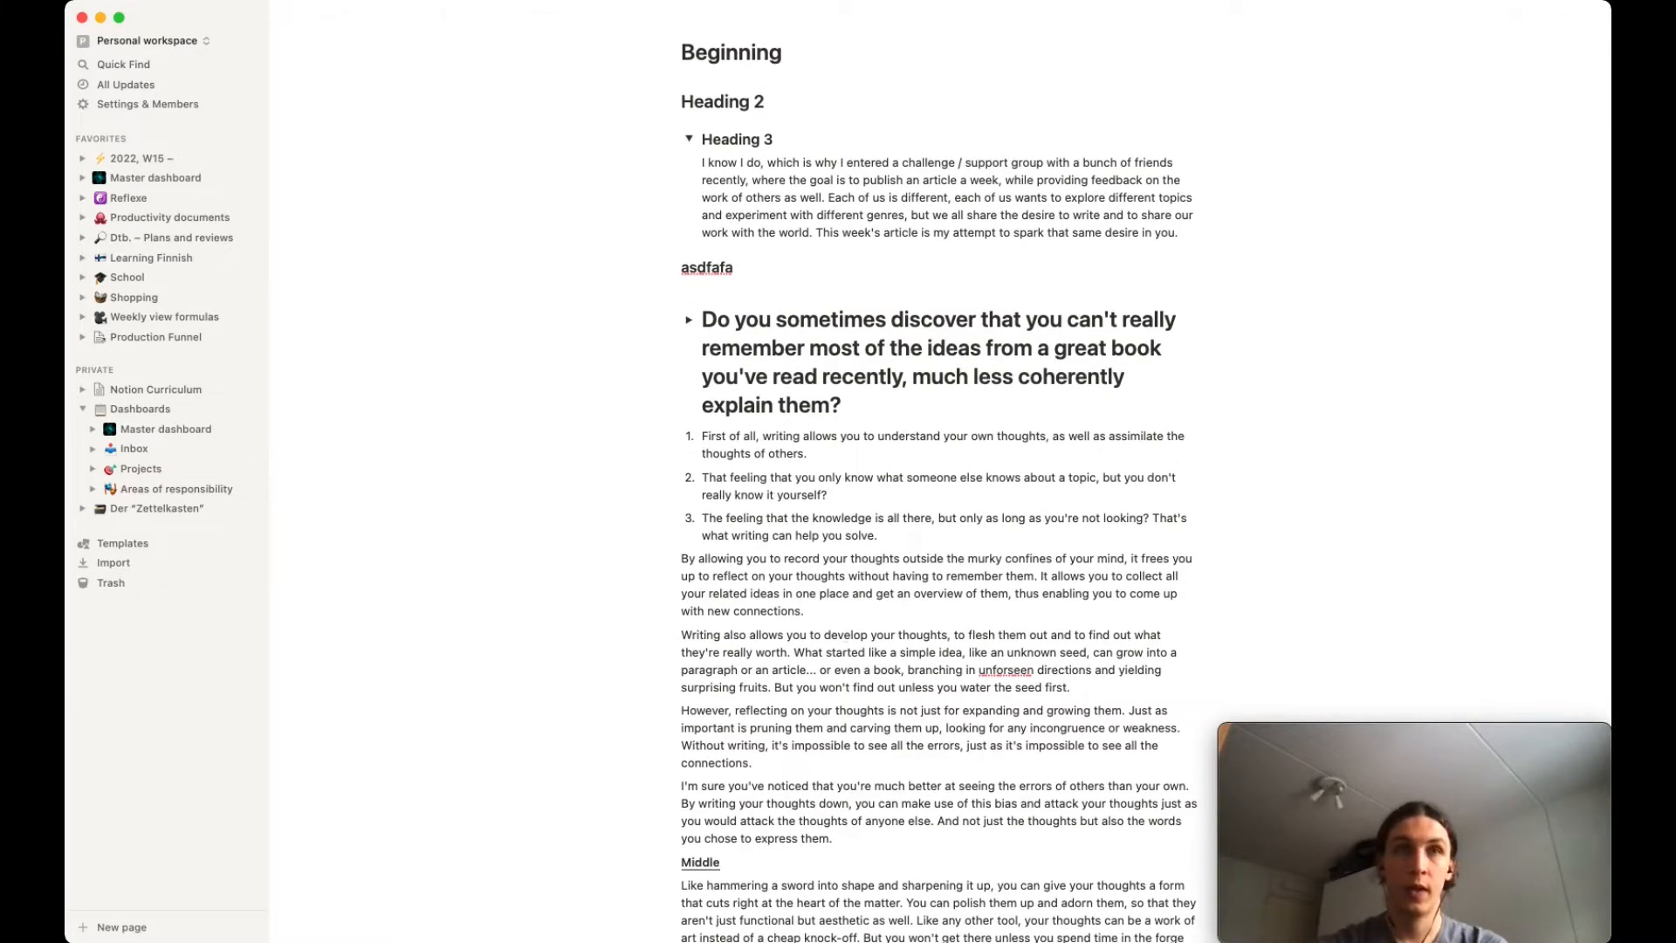
pyautogui.write('"')
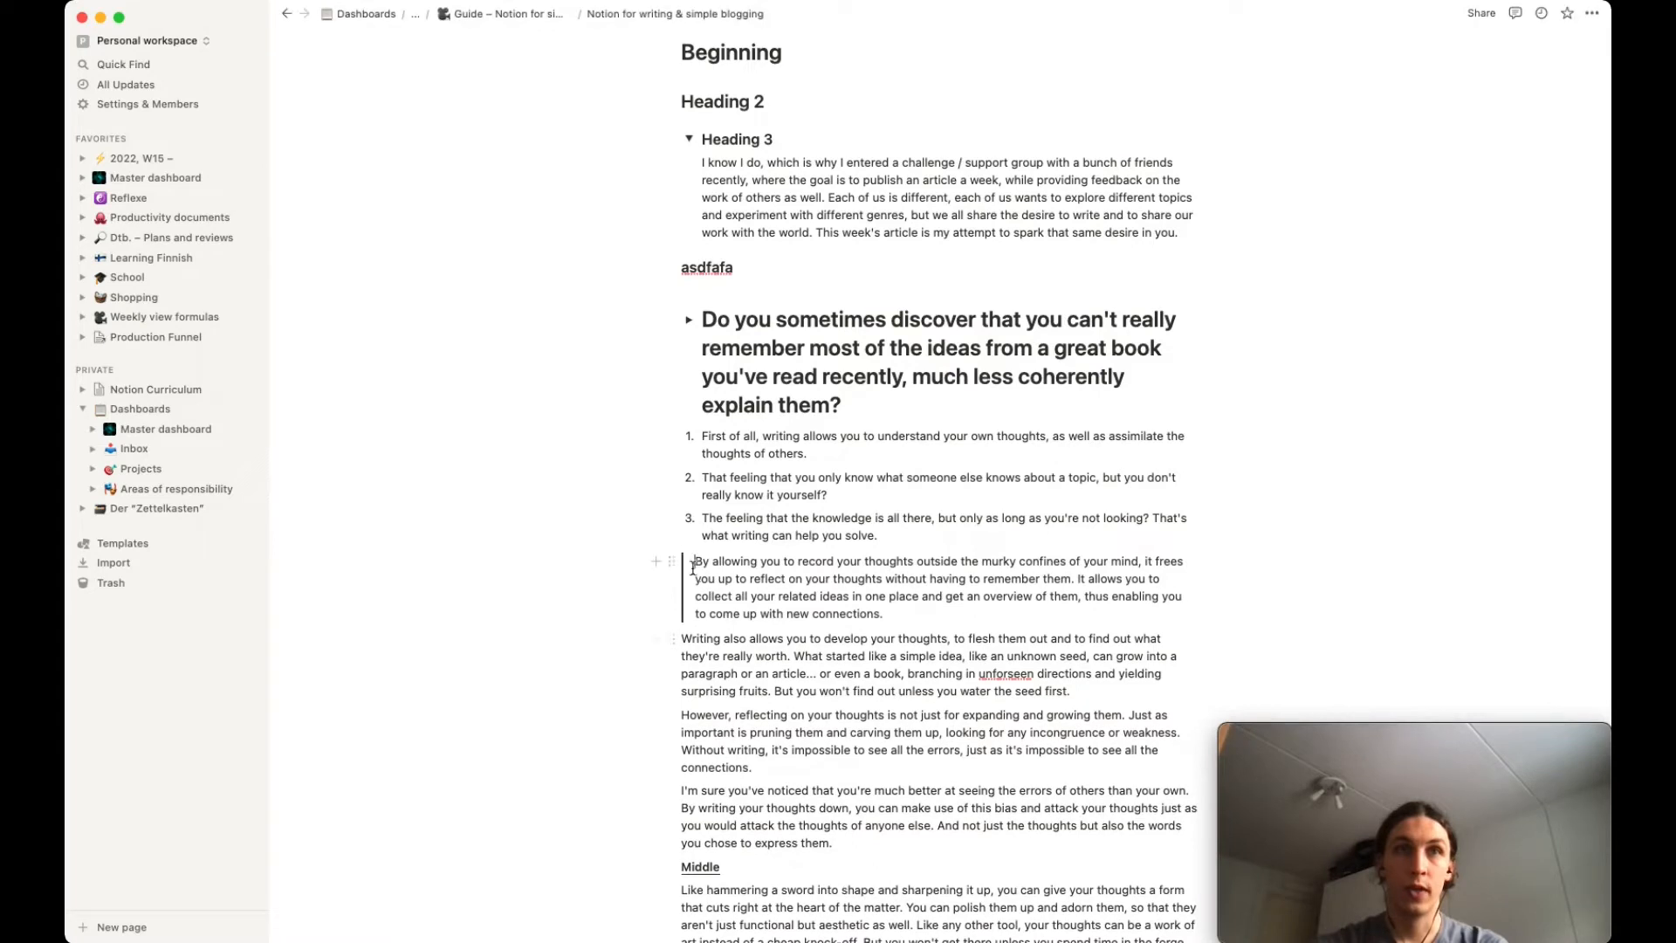
# Insert a divider after the quote, move it below the "Writing also allows you" paragraph and remove the leftover empty line.
pyautogui.click(914, 613)
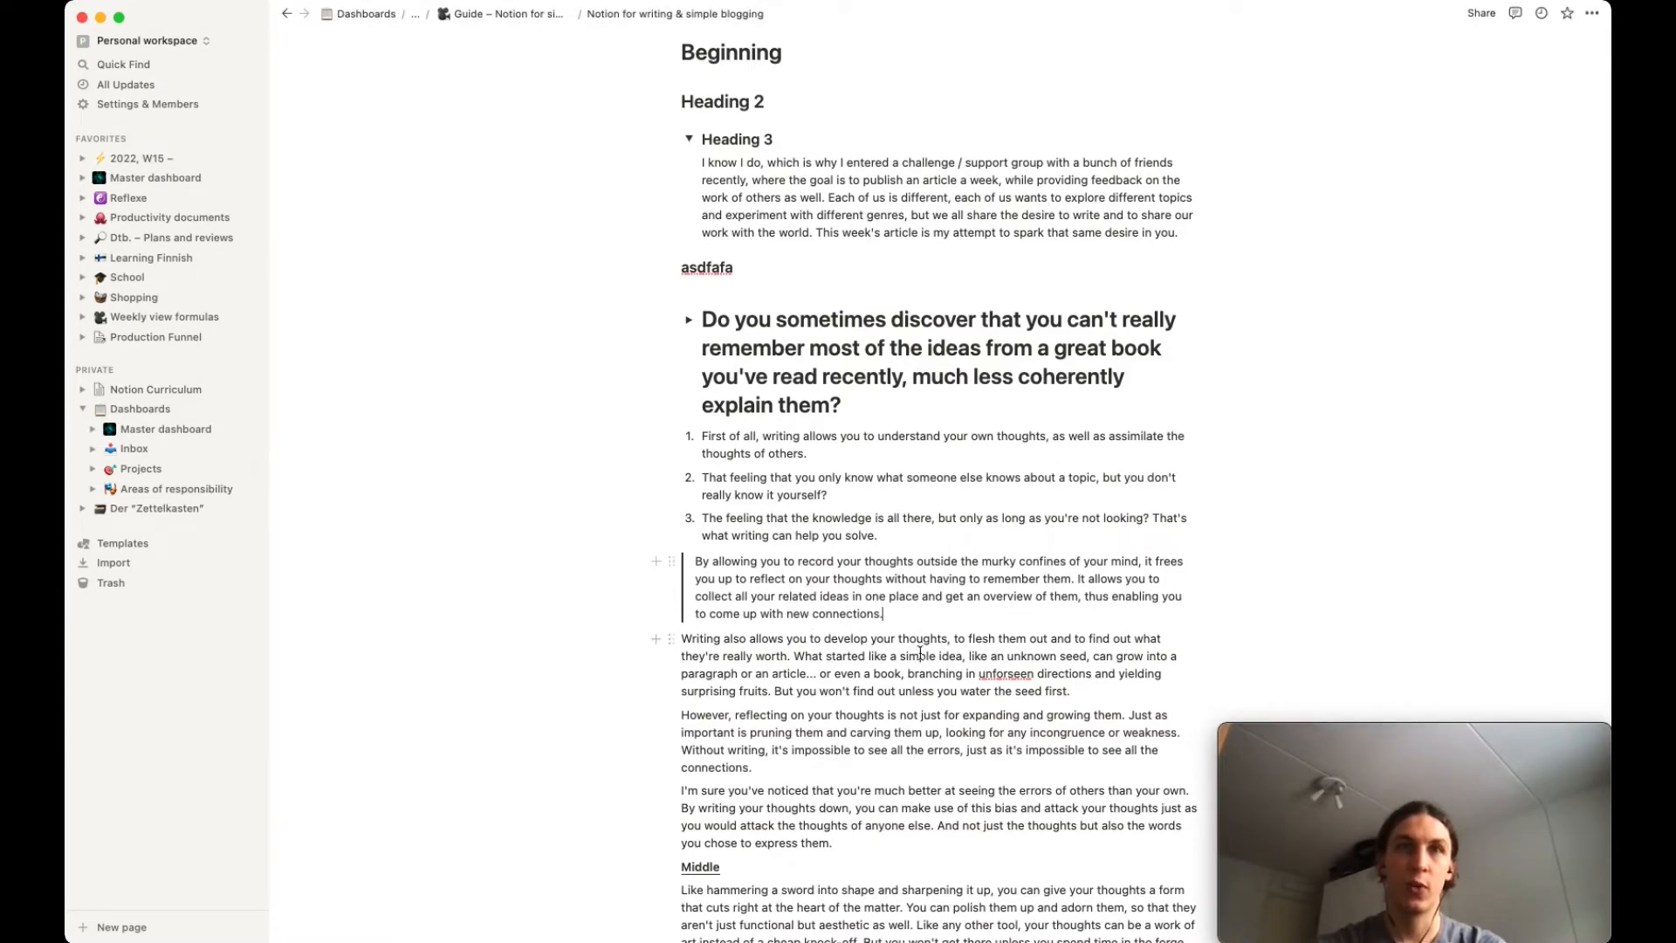
pyautogui.press('Return')
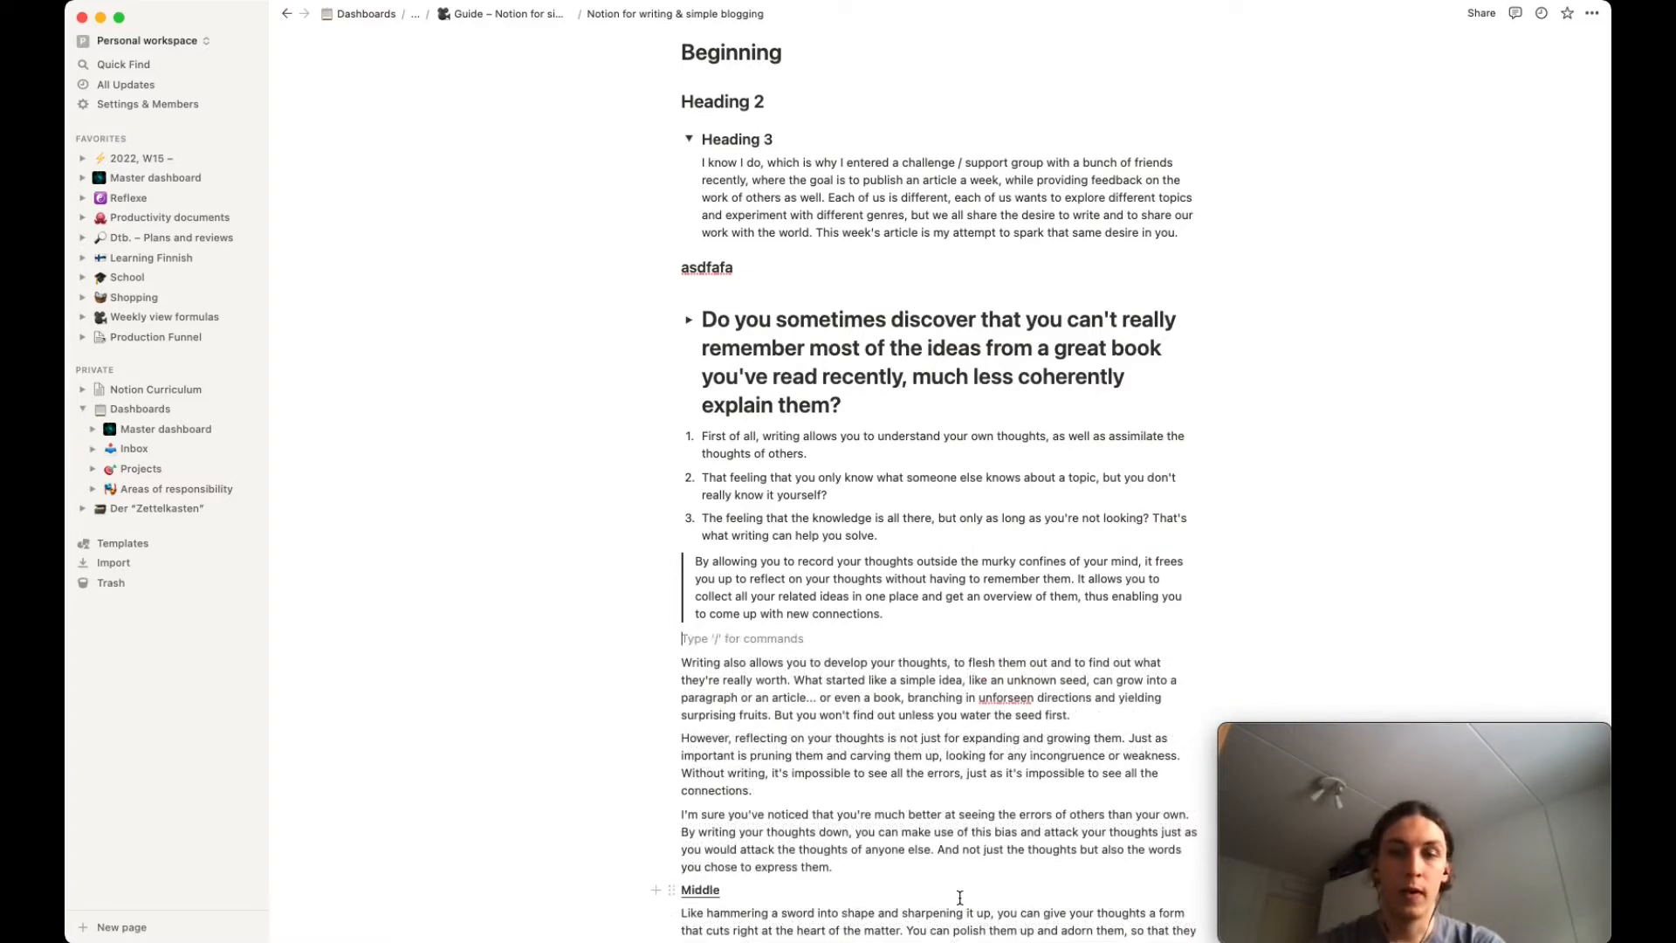
pyautogui.write('---')
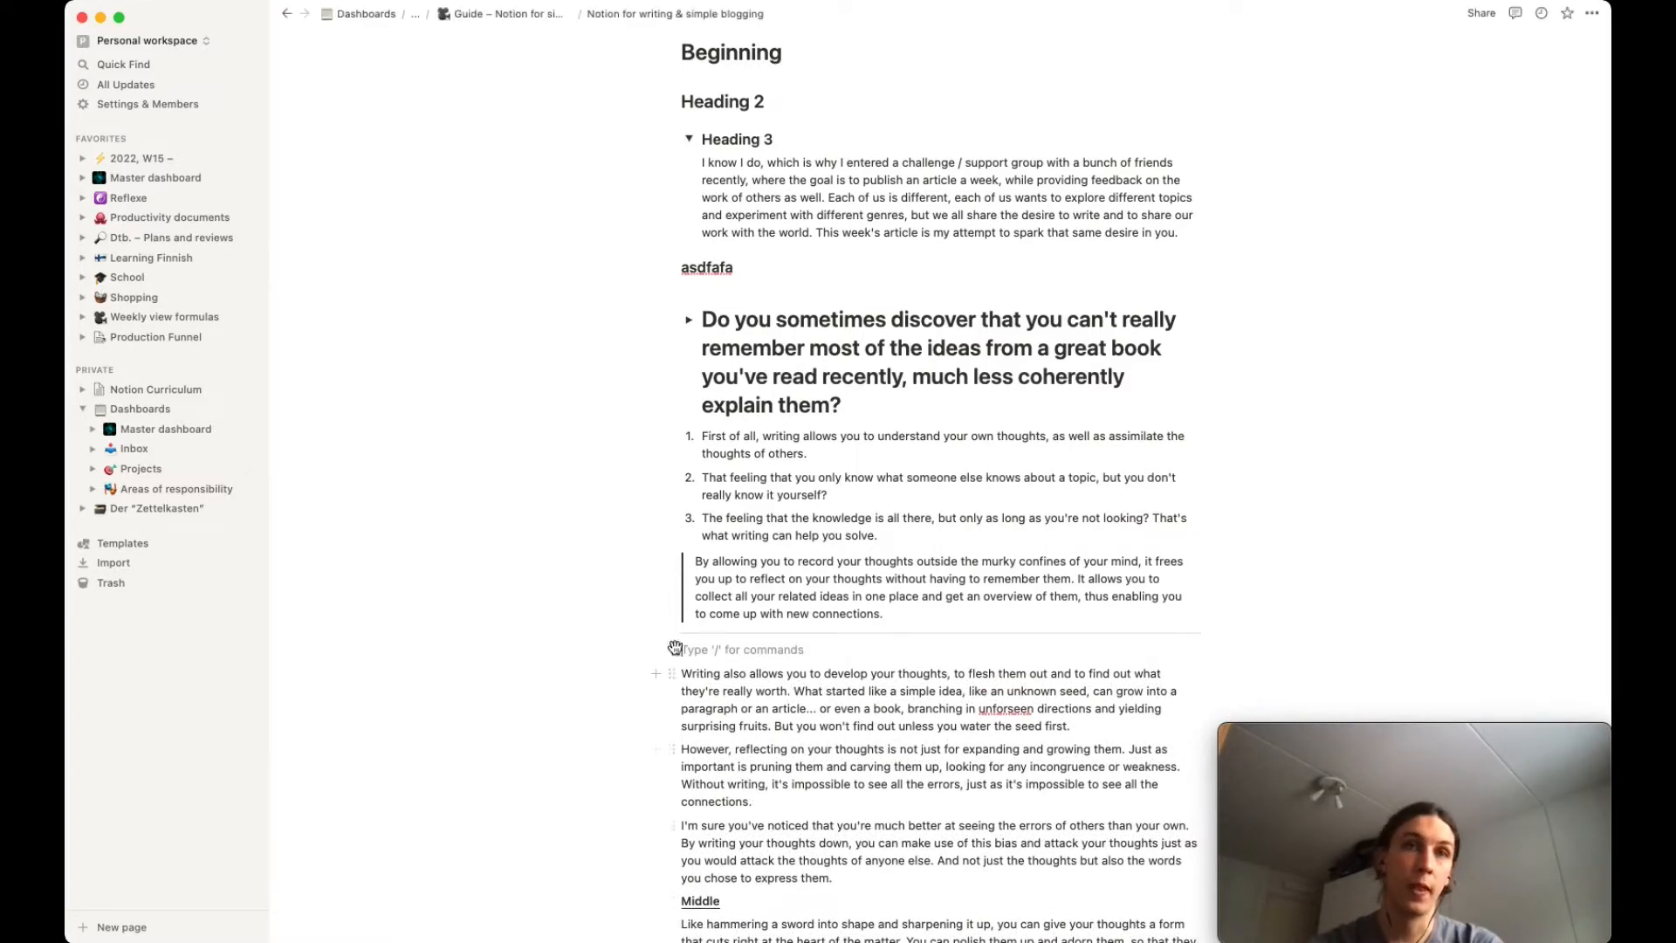
pyautogui.moveTo(672, 632); pyautogui.dragTo(674, 730)
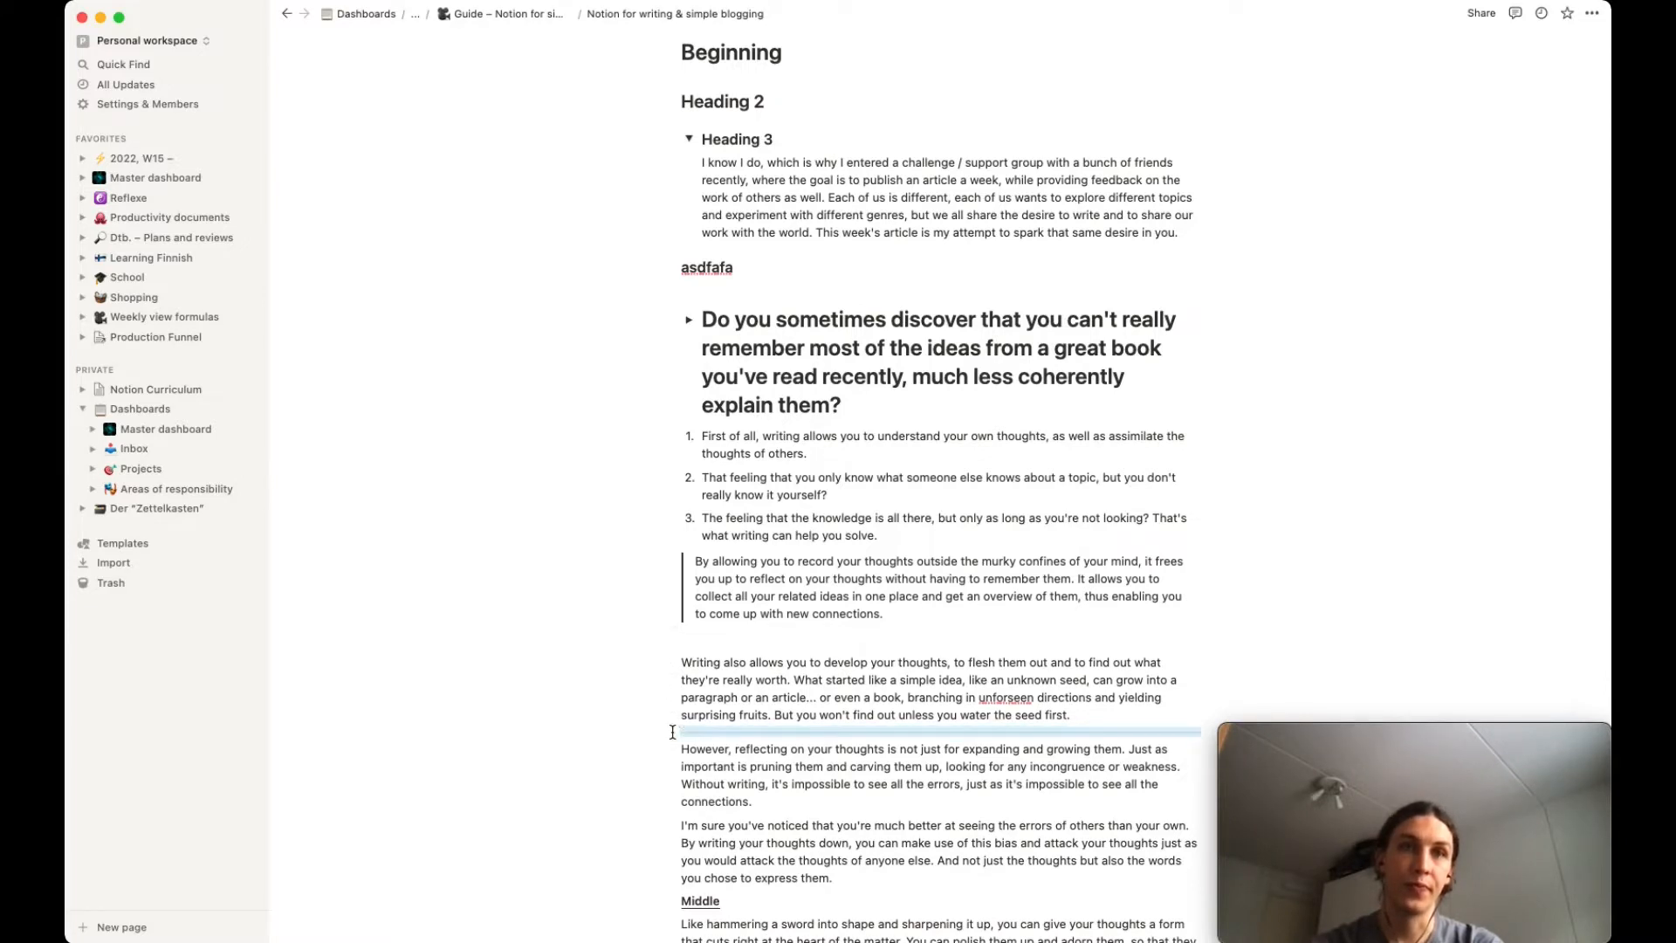
pyautogui.click(705, 649)
pyautogui.press('BackSpace')
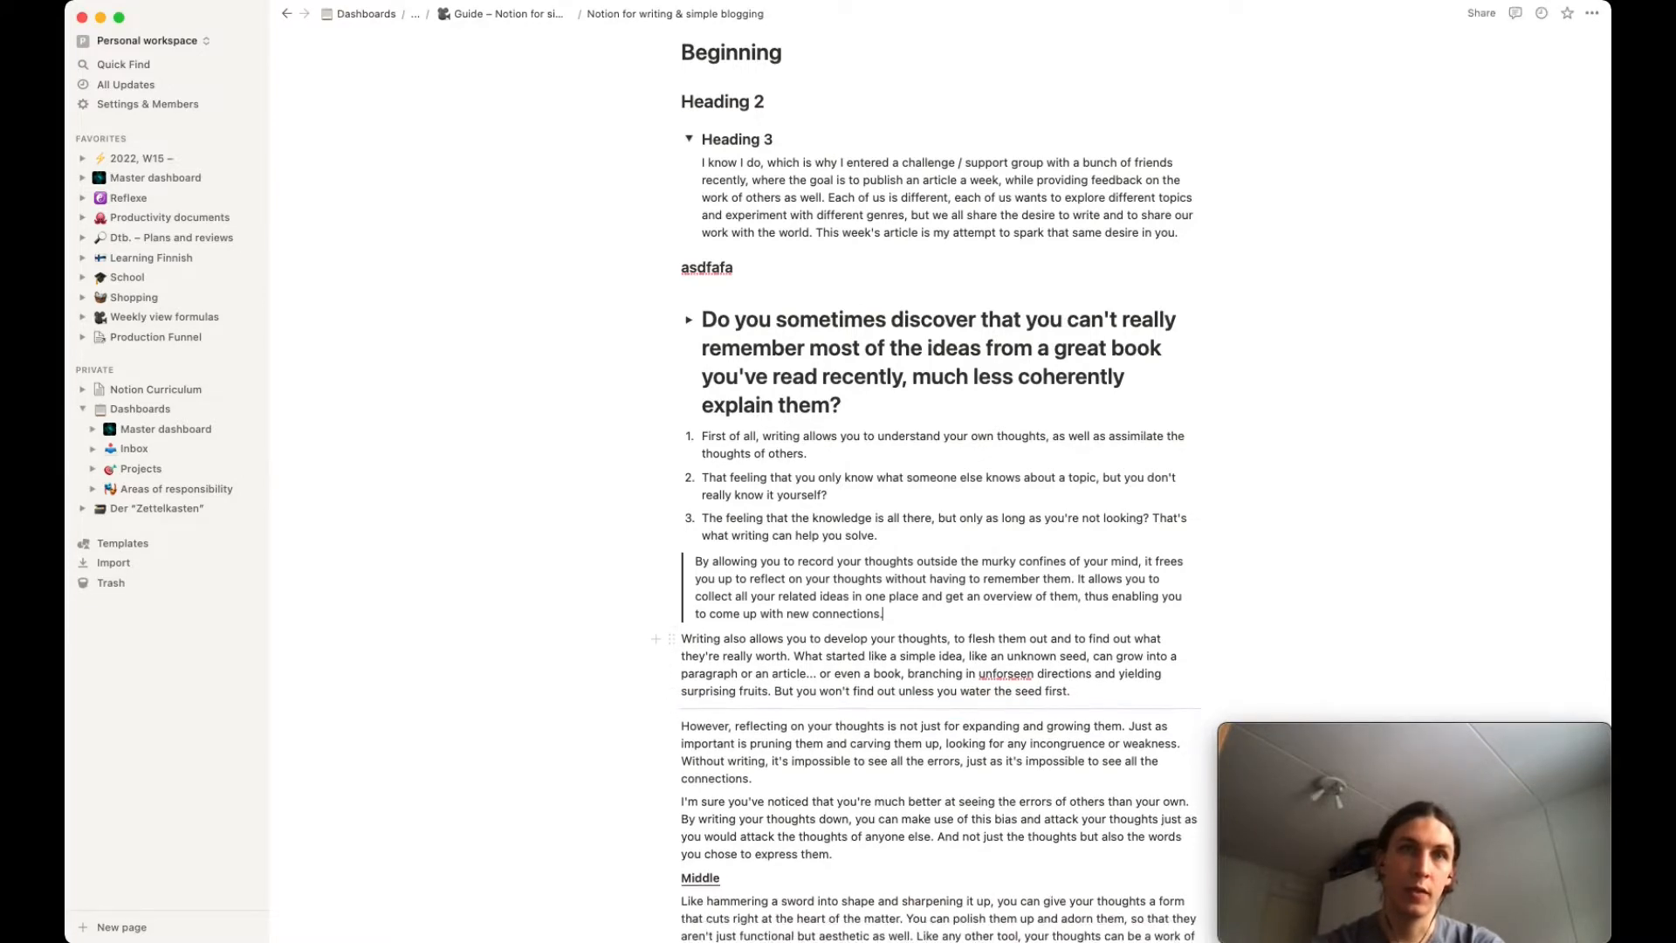
# Insert another divider directly below the quote block, leaving no empty line after it.
pyautogui.scroll(-1, 705, 648)
pyautogui.press('Return')
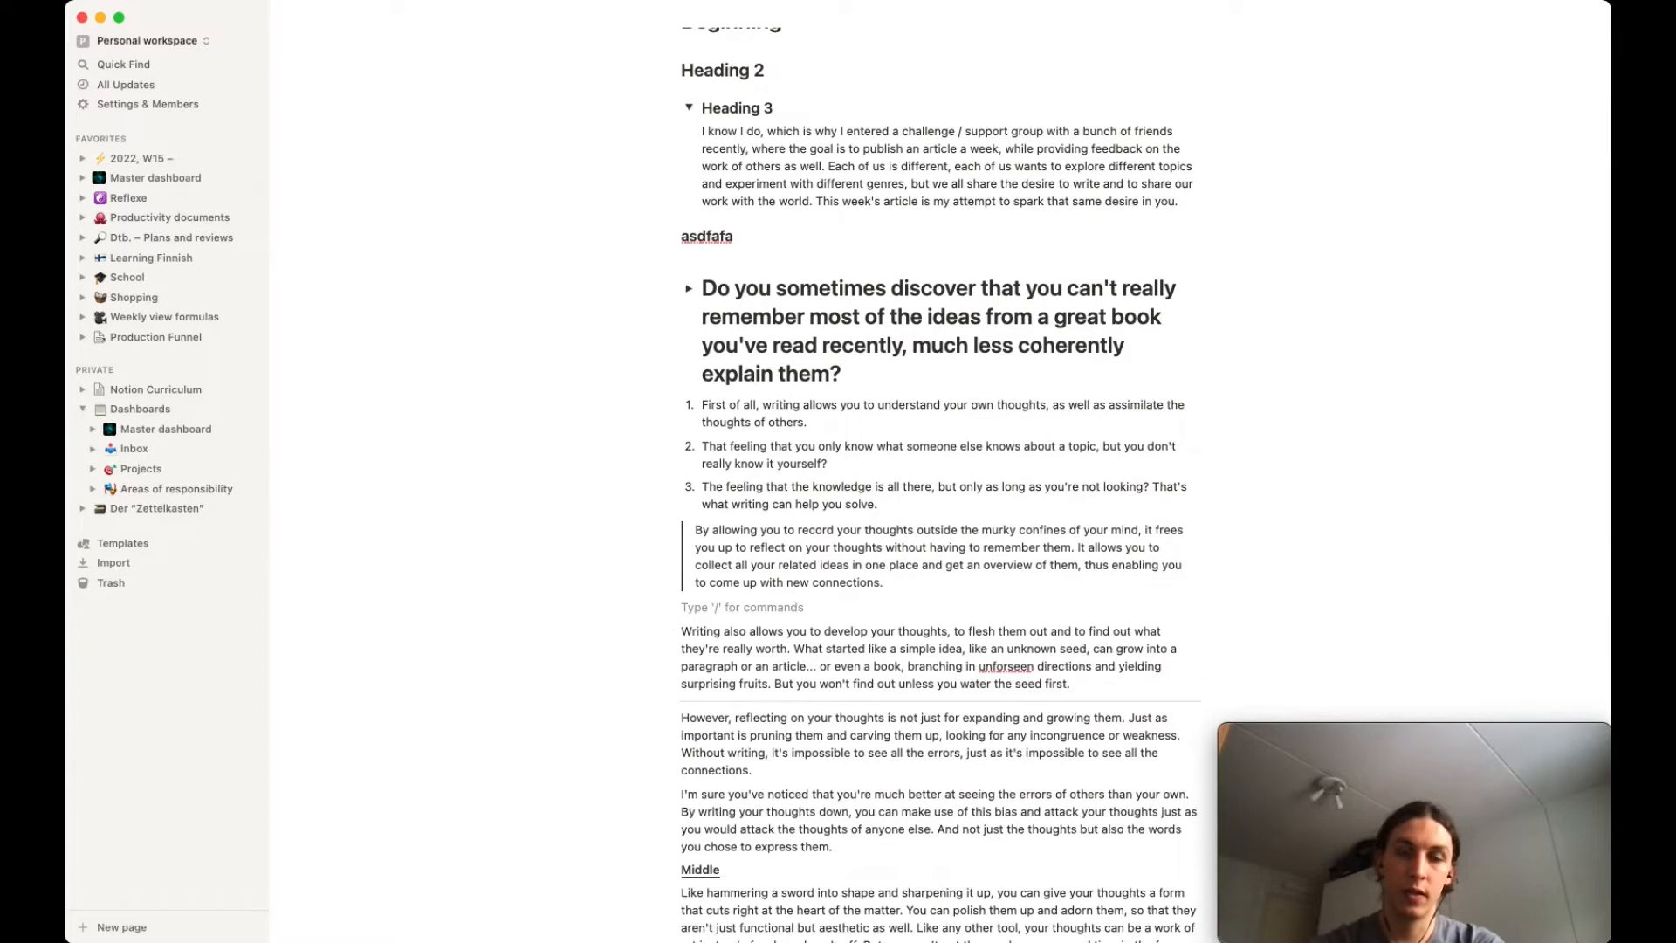
pyautogui.write('---')
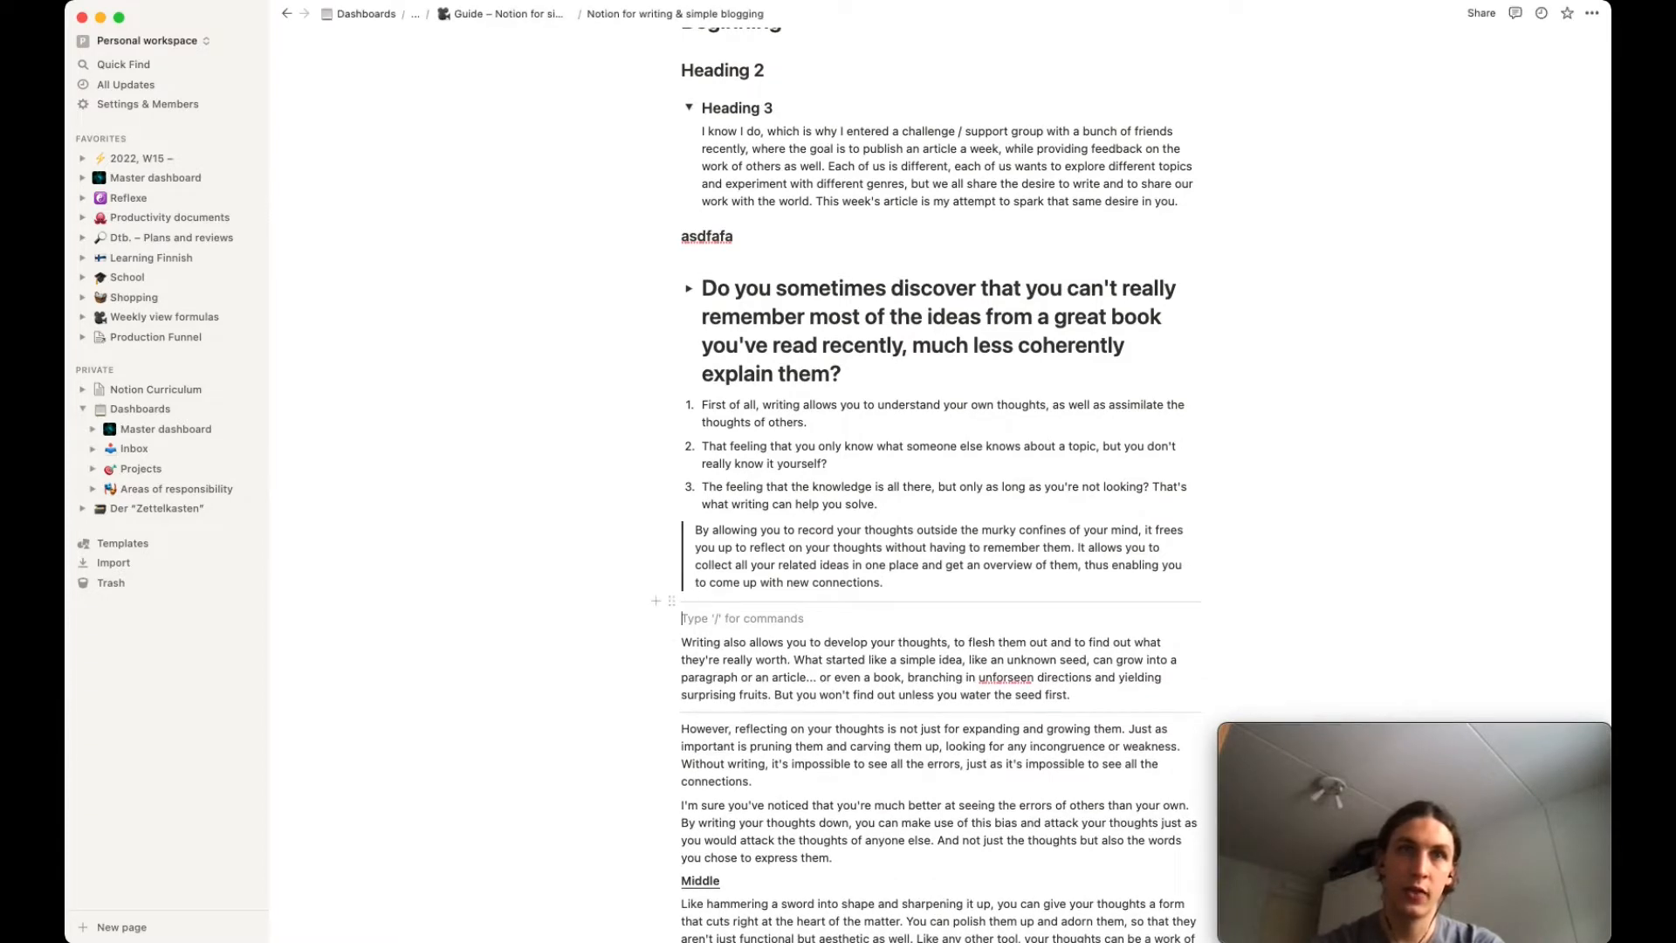
pyautogui.press('BackSpace')
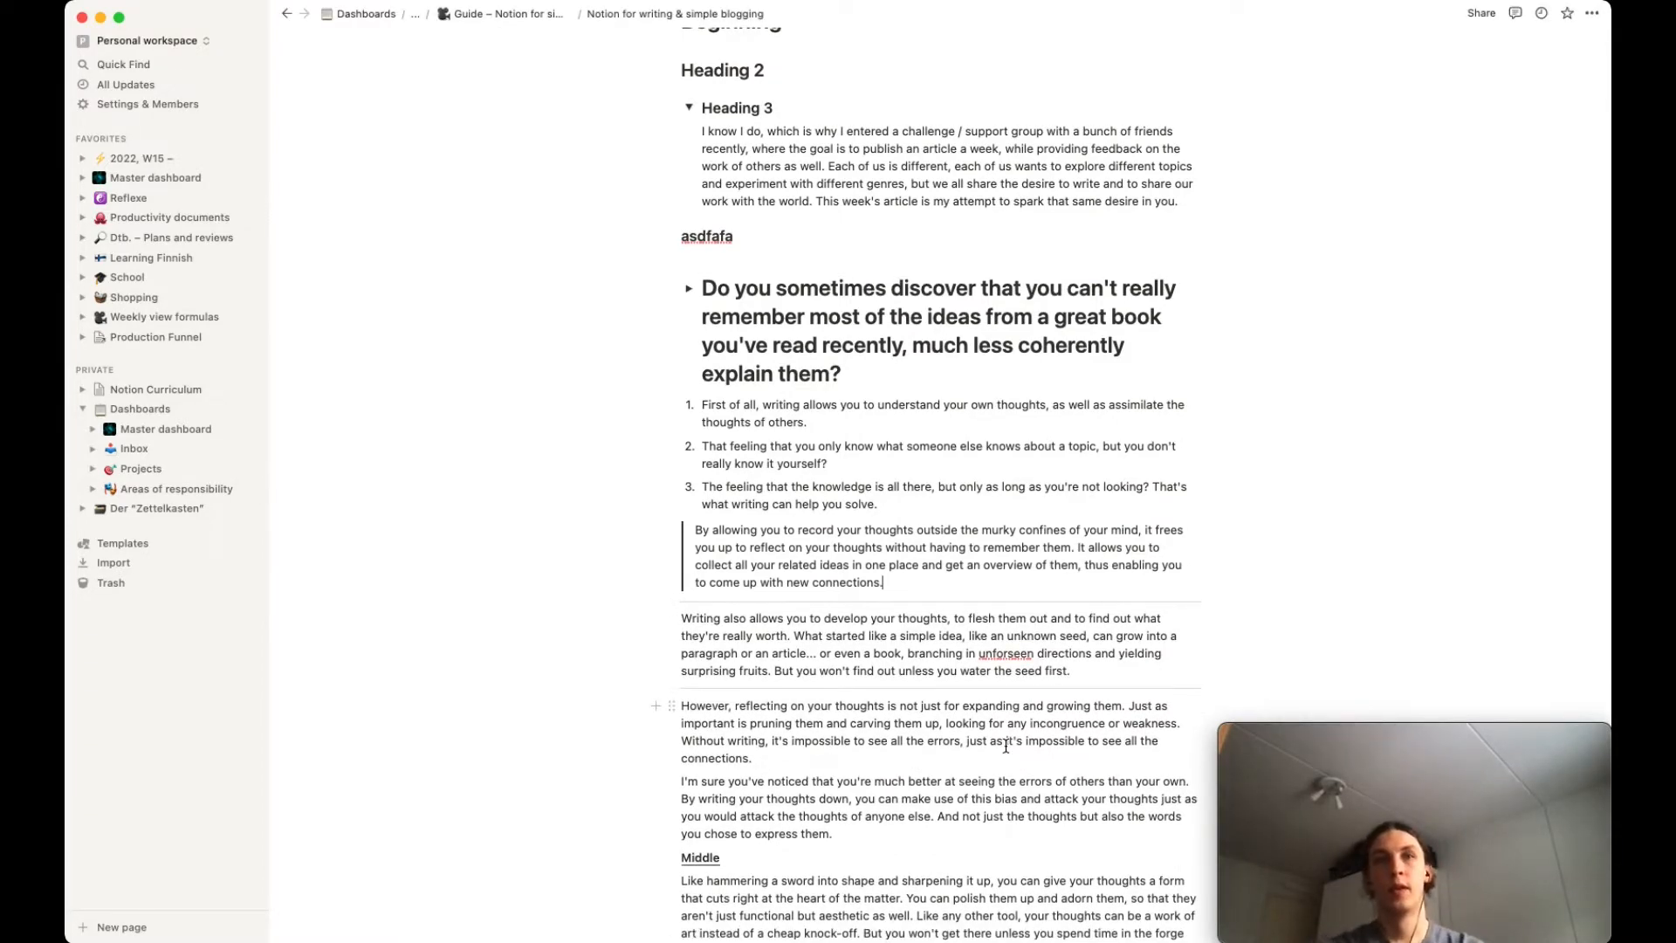
# Insert an empty callout block below the "However, reflecting on your thoughts" paragraph.
pyautogui.scroll(-5, 1006, 744)
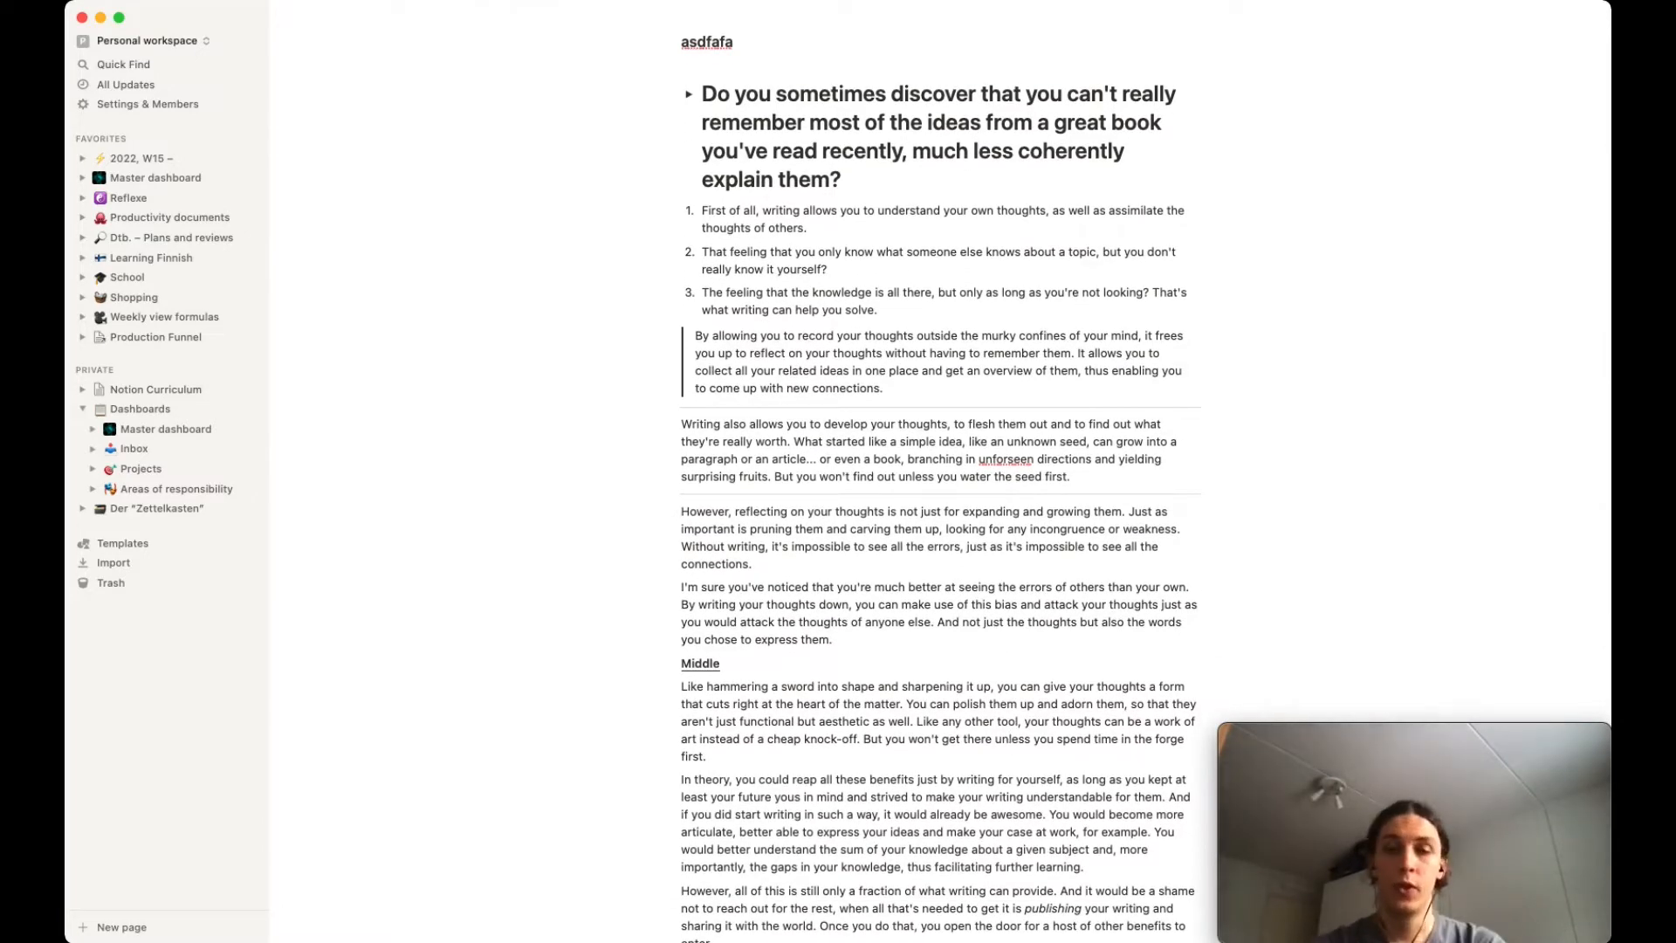
pyautogui.write('/')
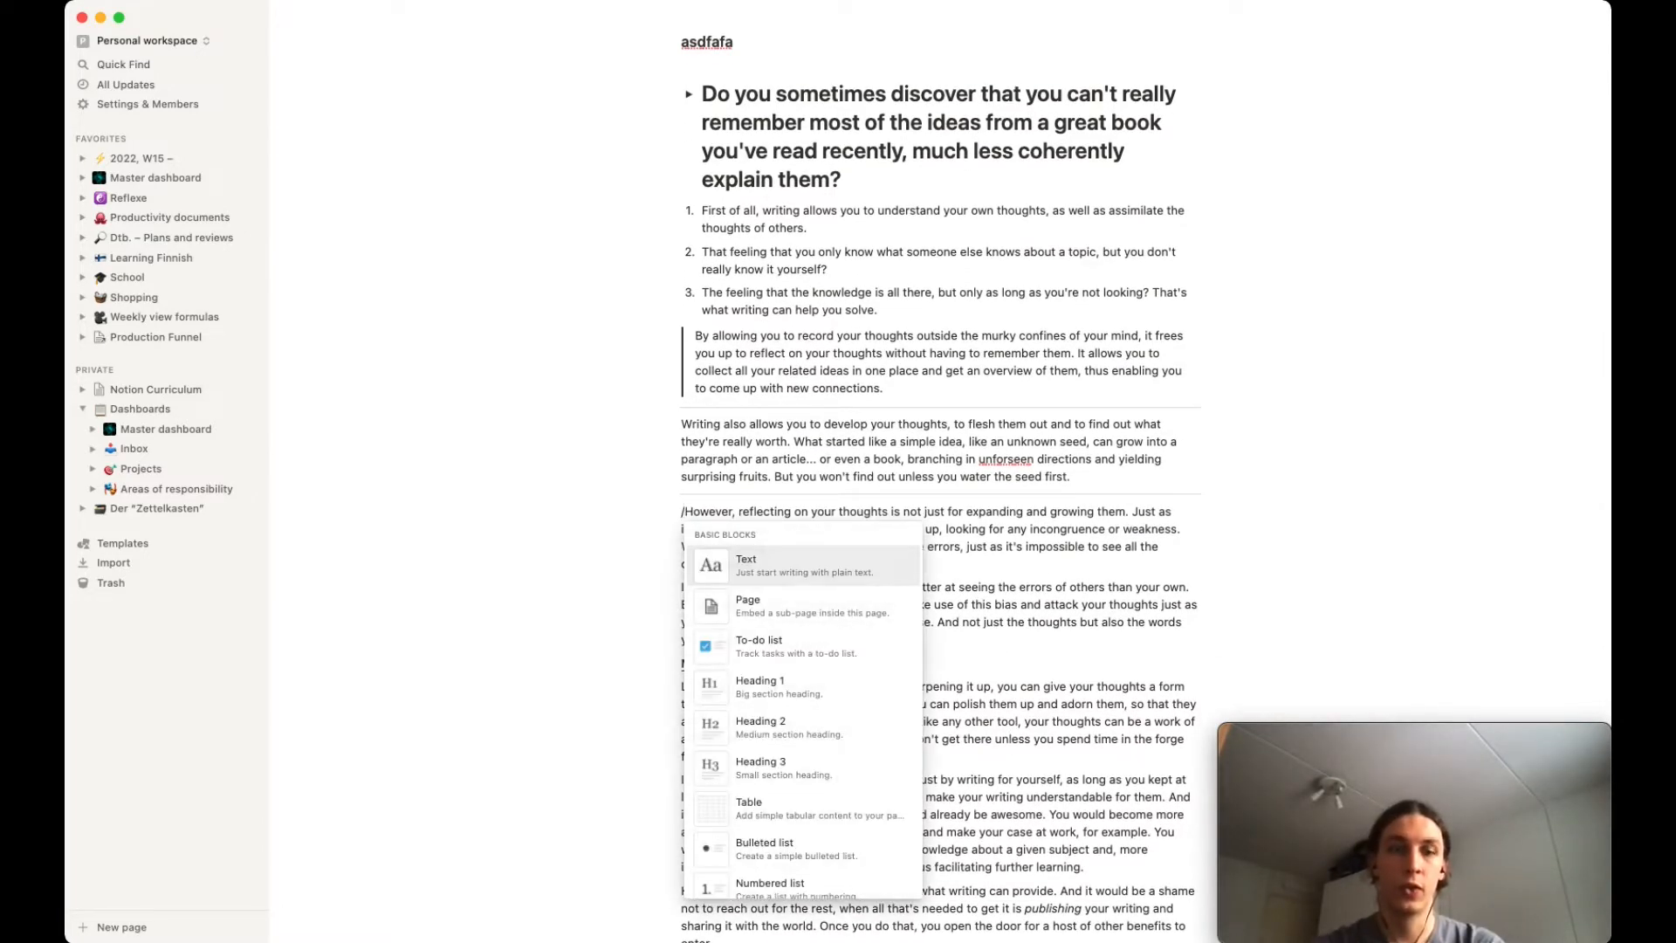
pyautogui.write('ca')
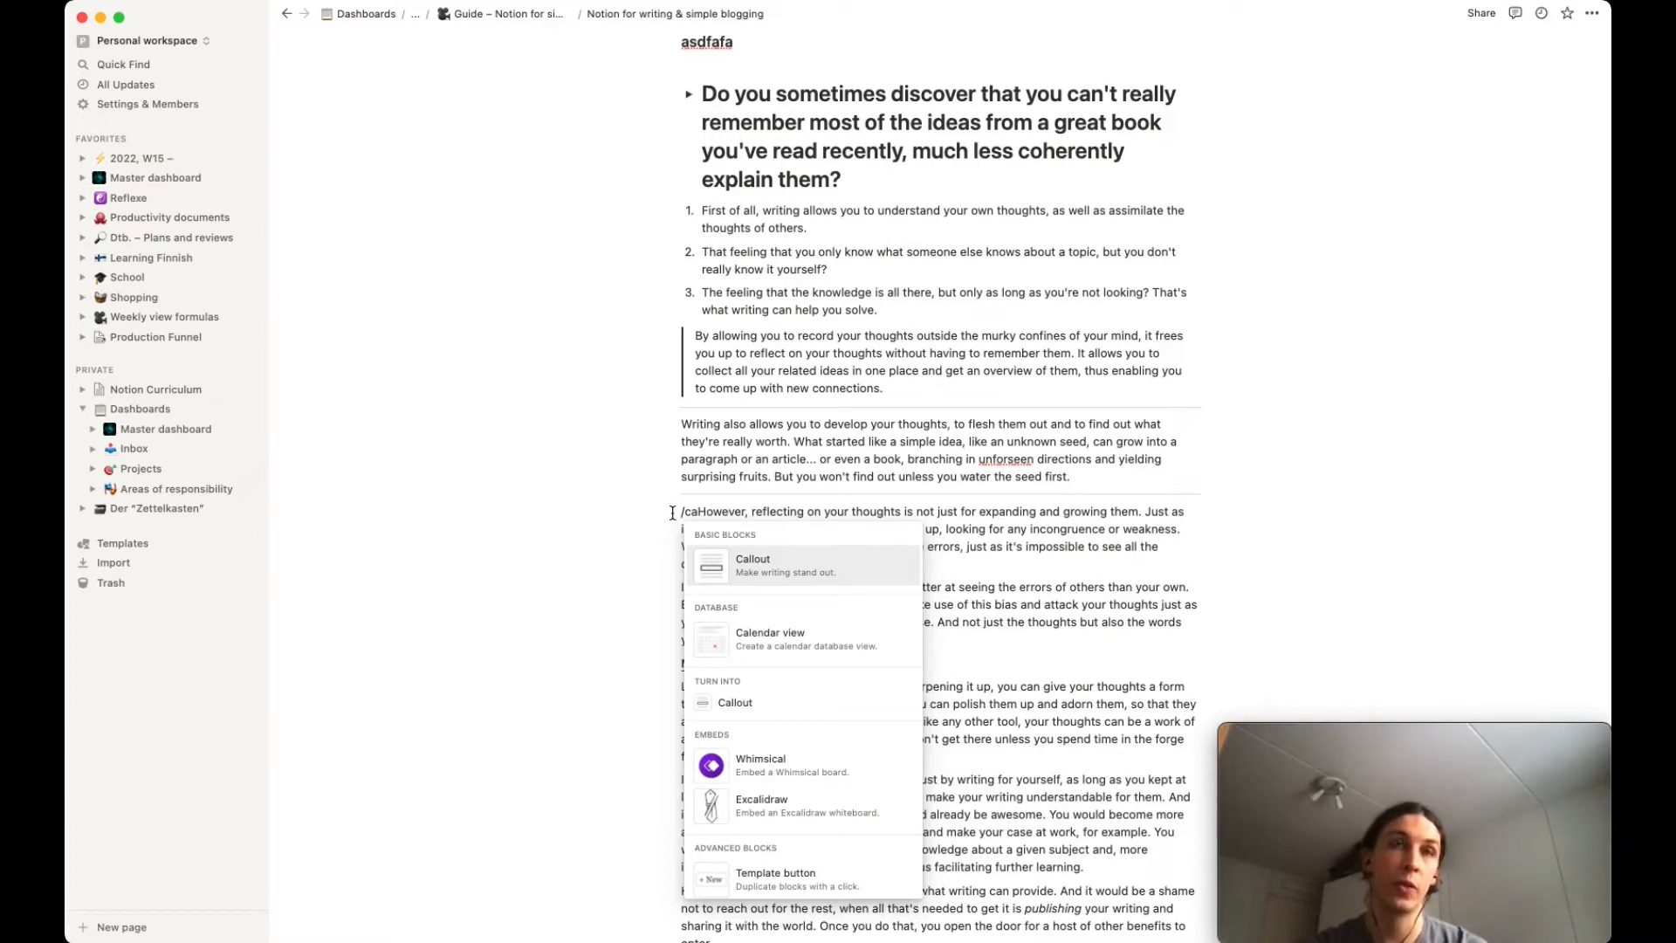
pyautogui.click(784, 572)
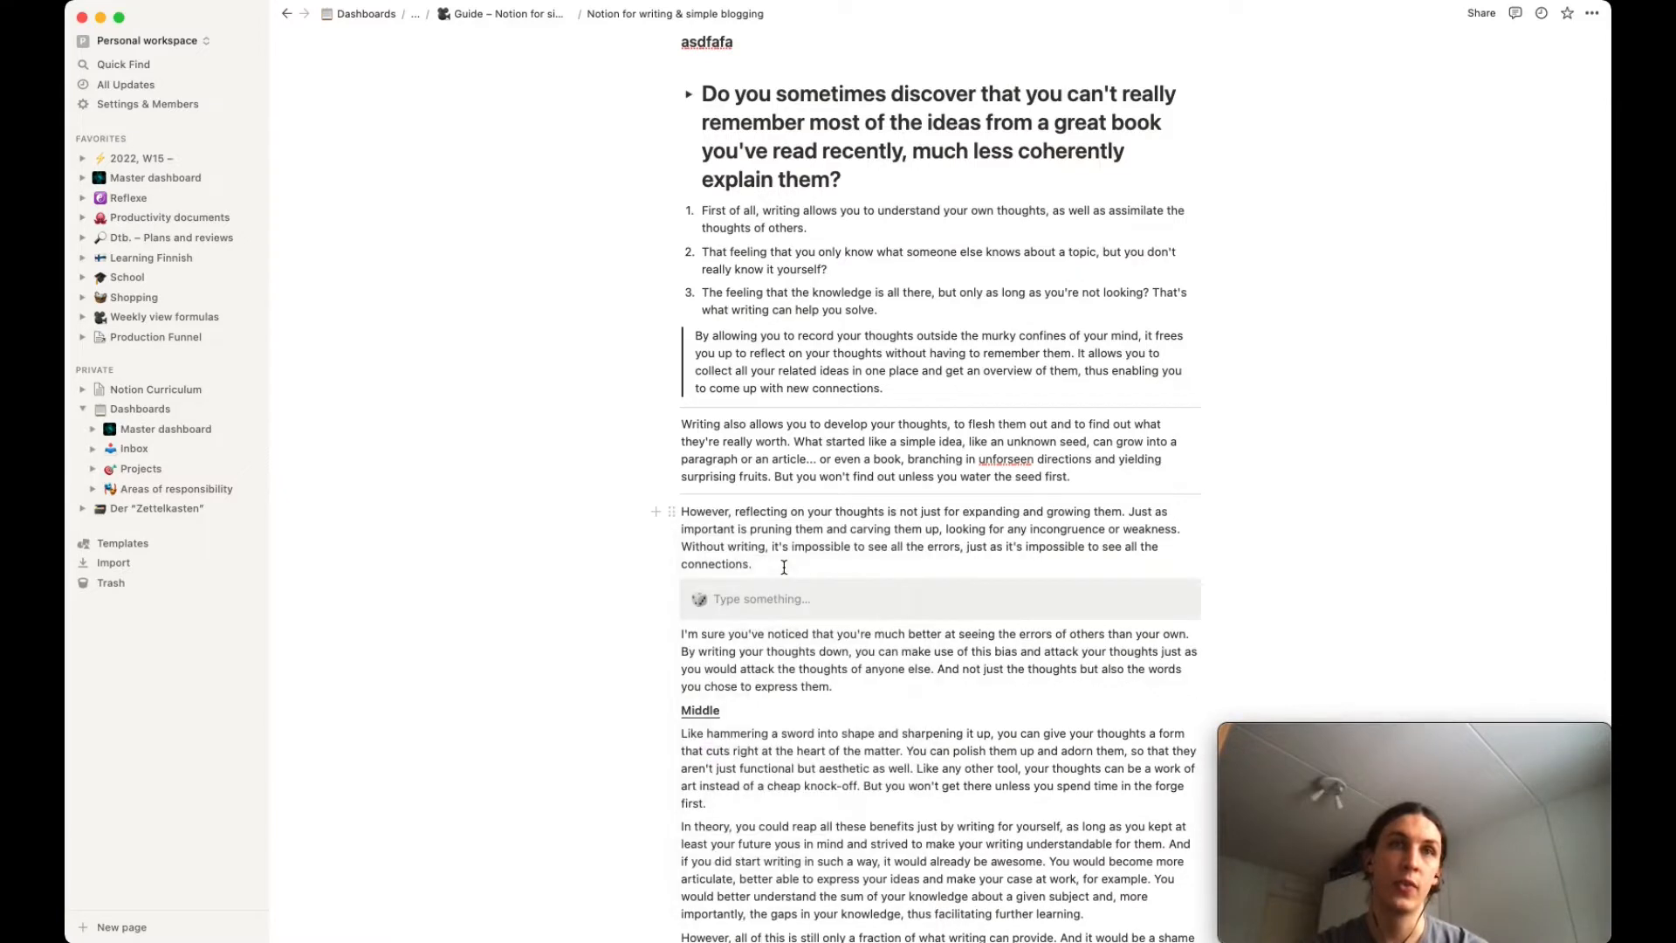
# Set the callout's icon to the potted plant emoji and move the "However, reflecting on your thoughts" paragraph into the callout.
pyautogui.click(700, 600)
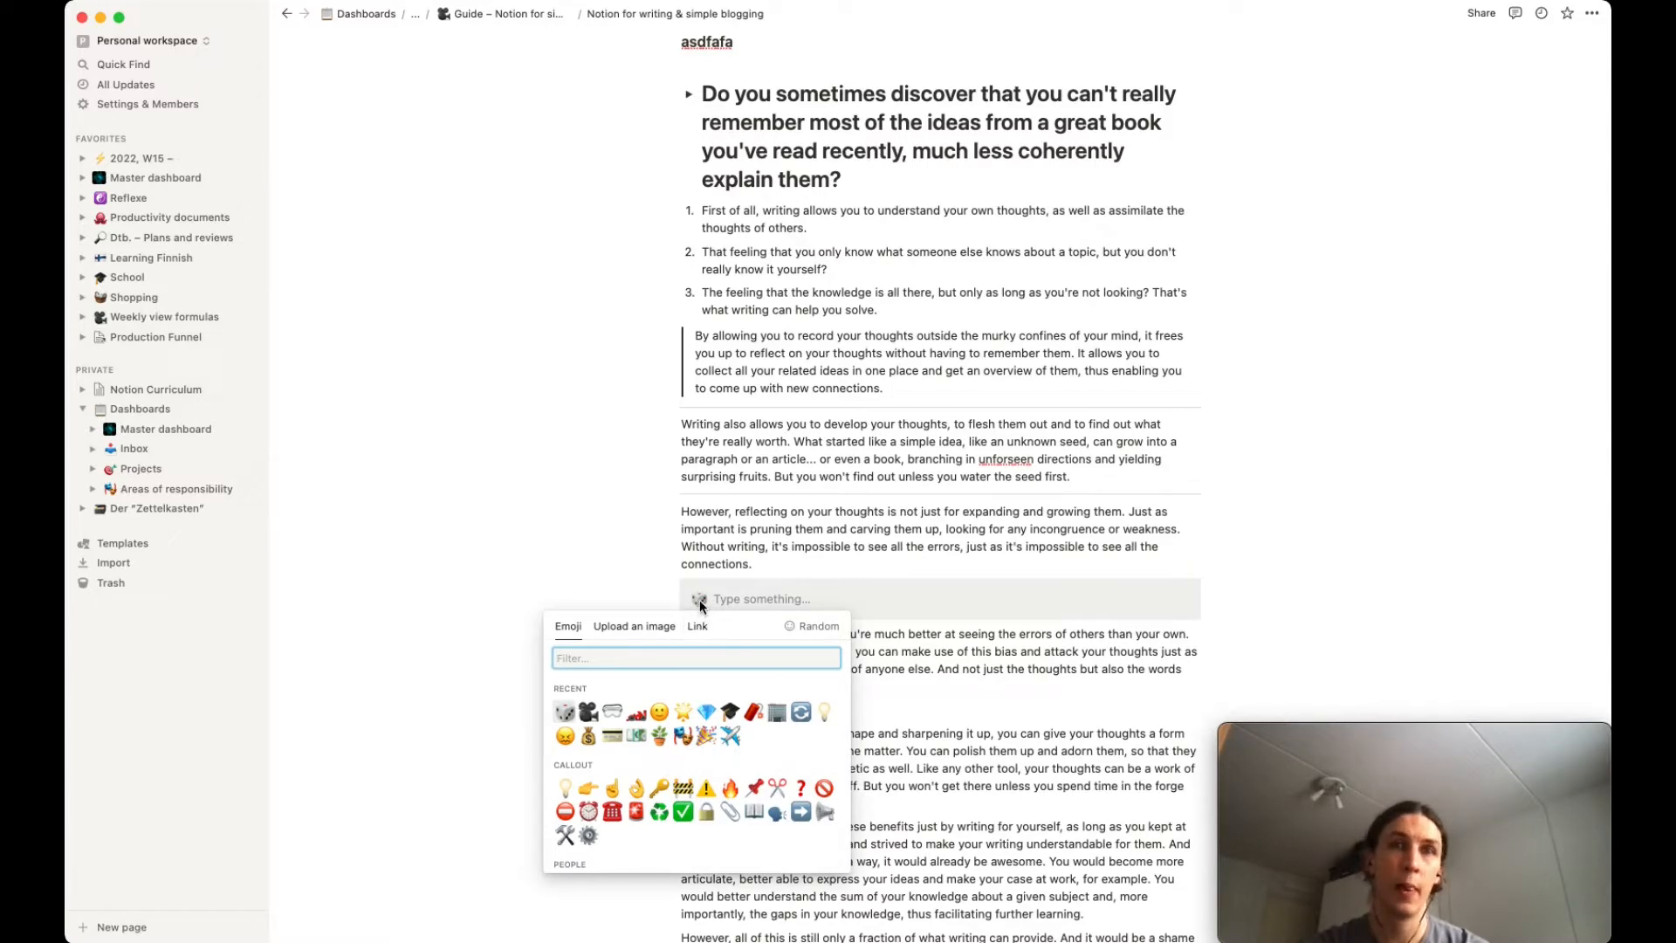
pyautogui.click(824, 712)
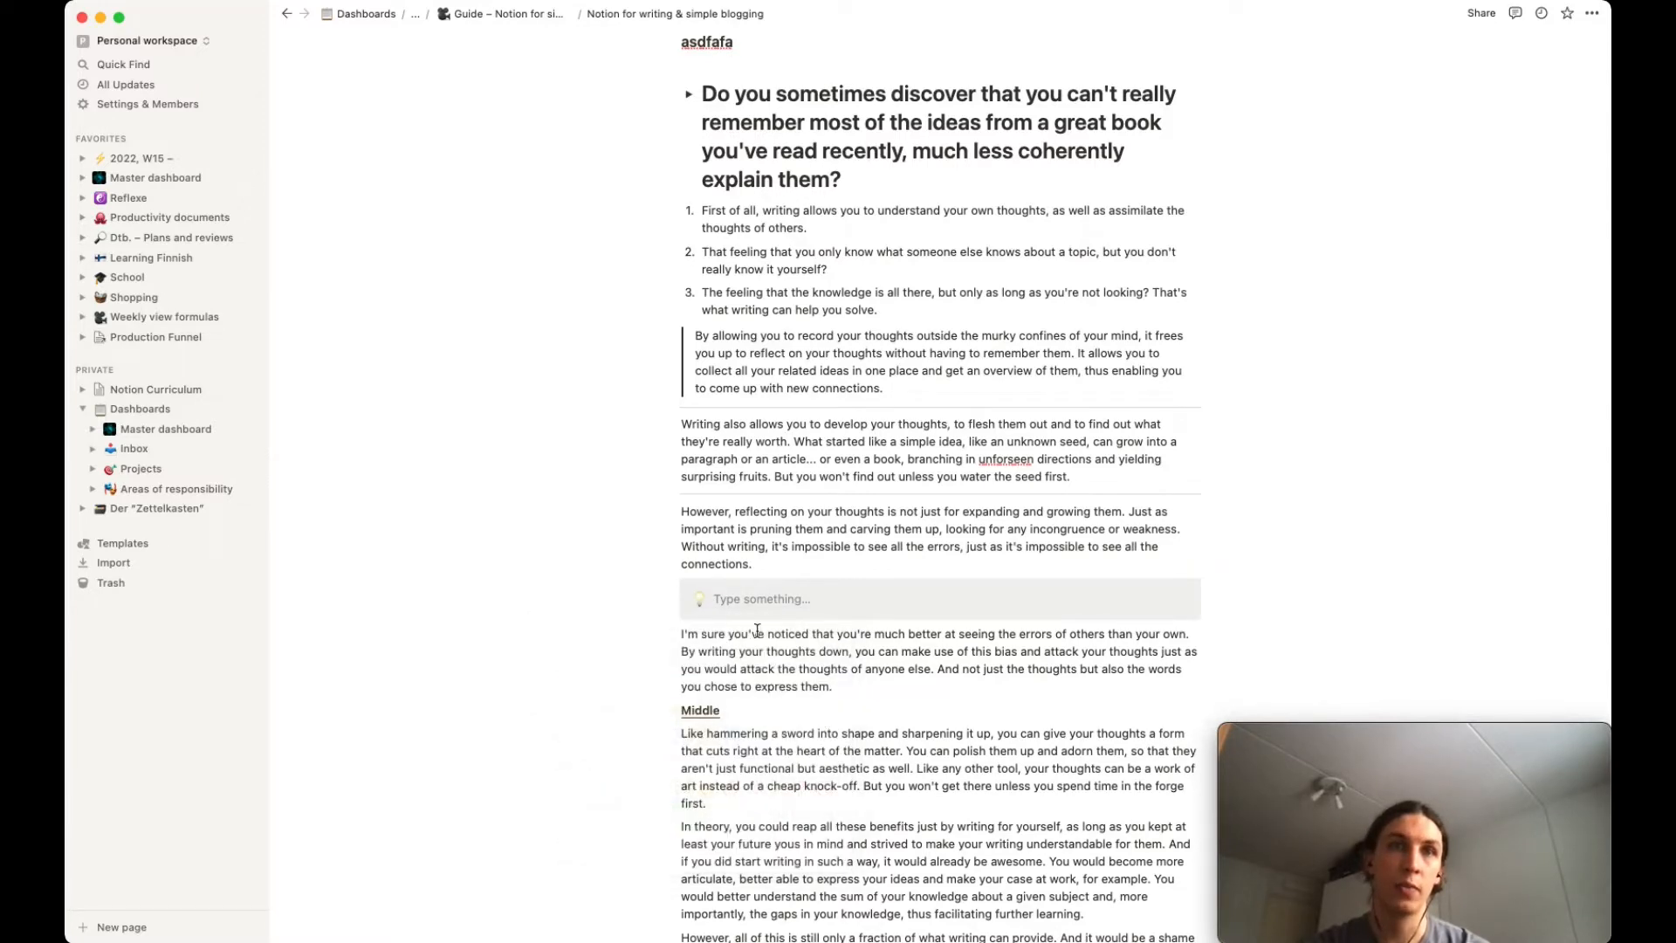
pyautogui.click(701, 602)
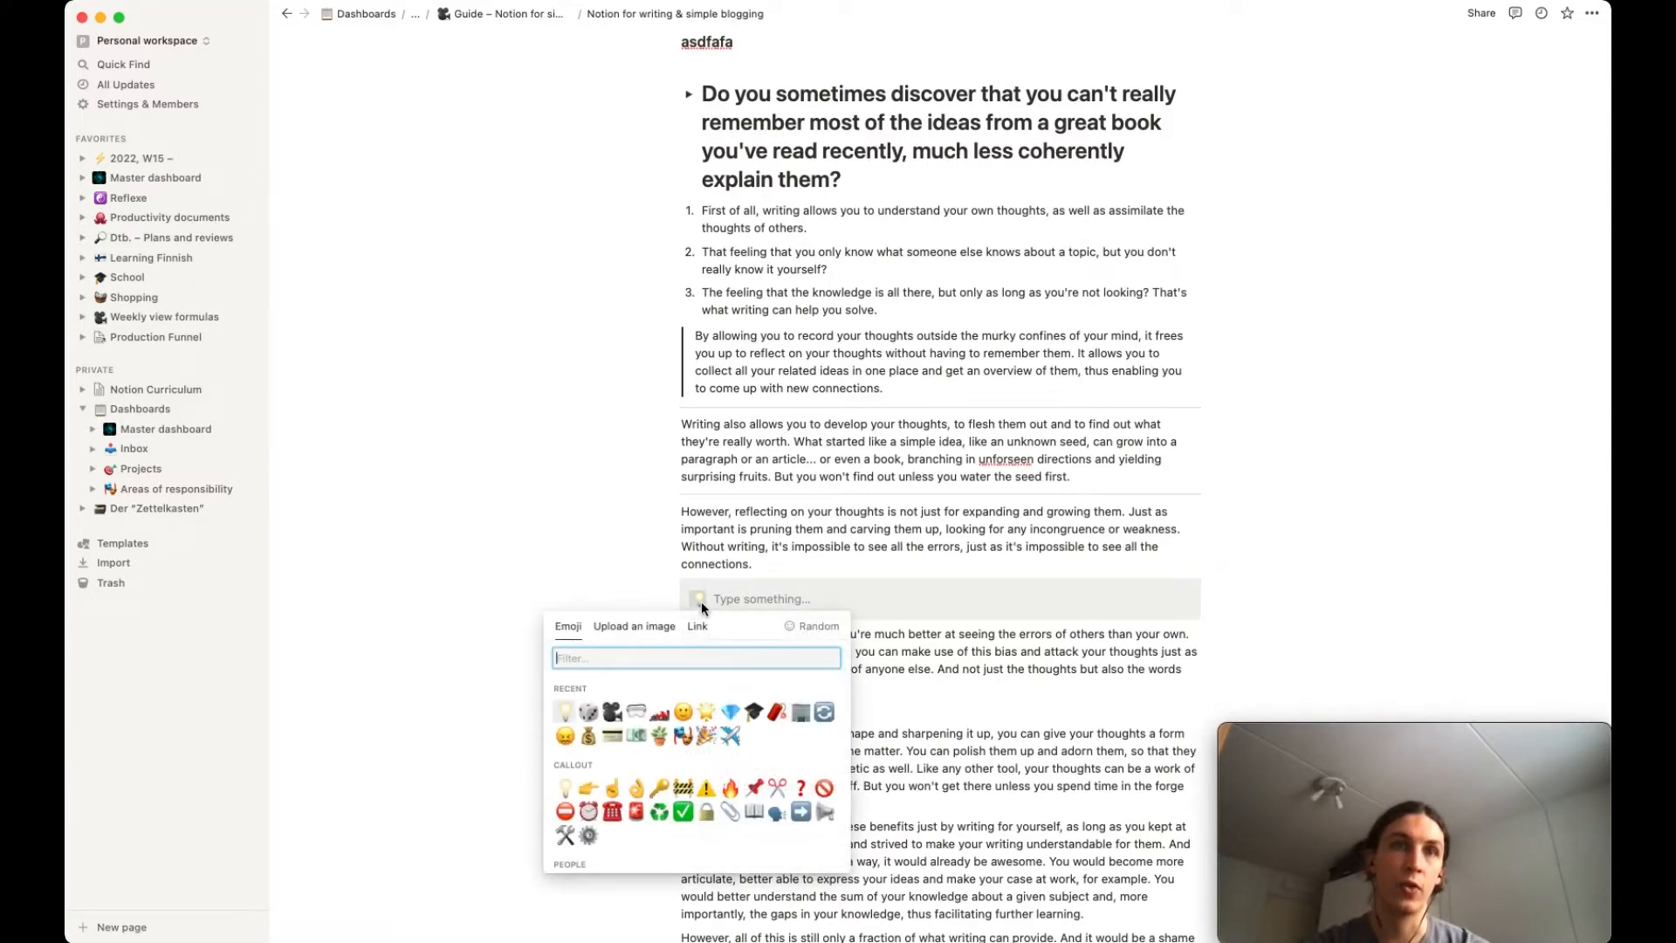
pyautogui.click(660, 738)
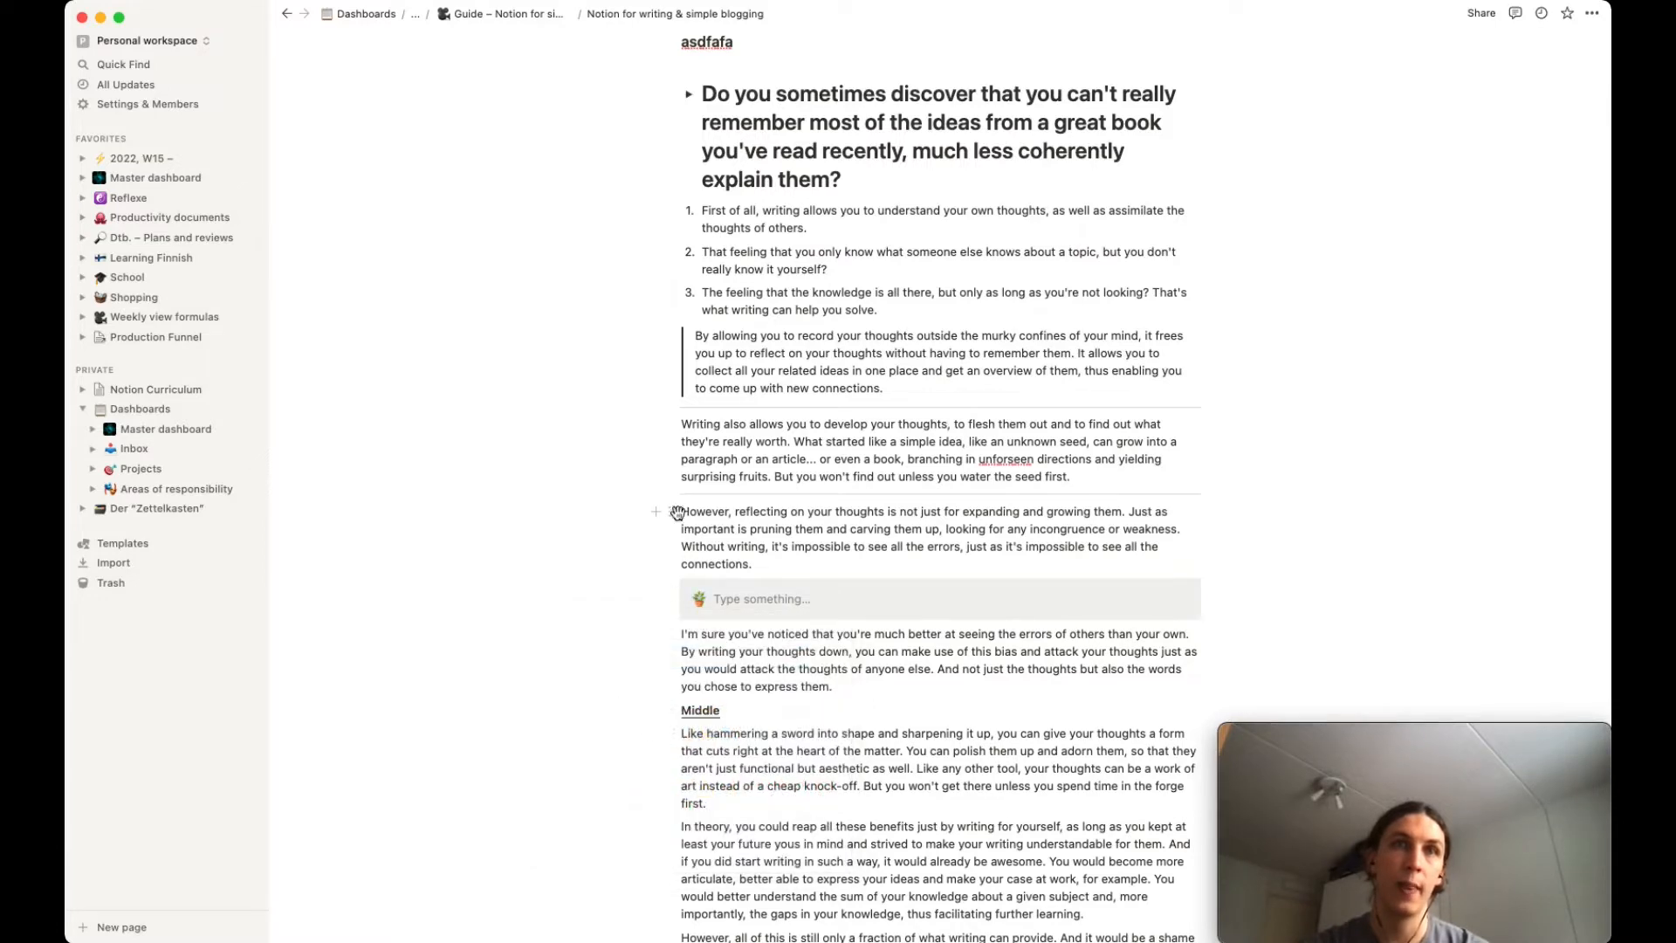
pyautogui.moveTo(671, 512); pyautogui.dragTo(731, 598)
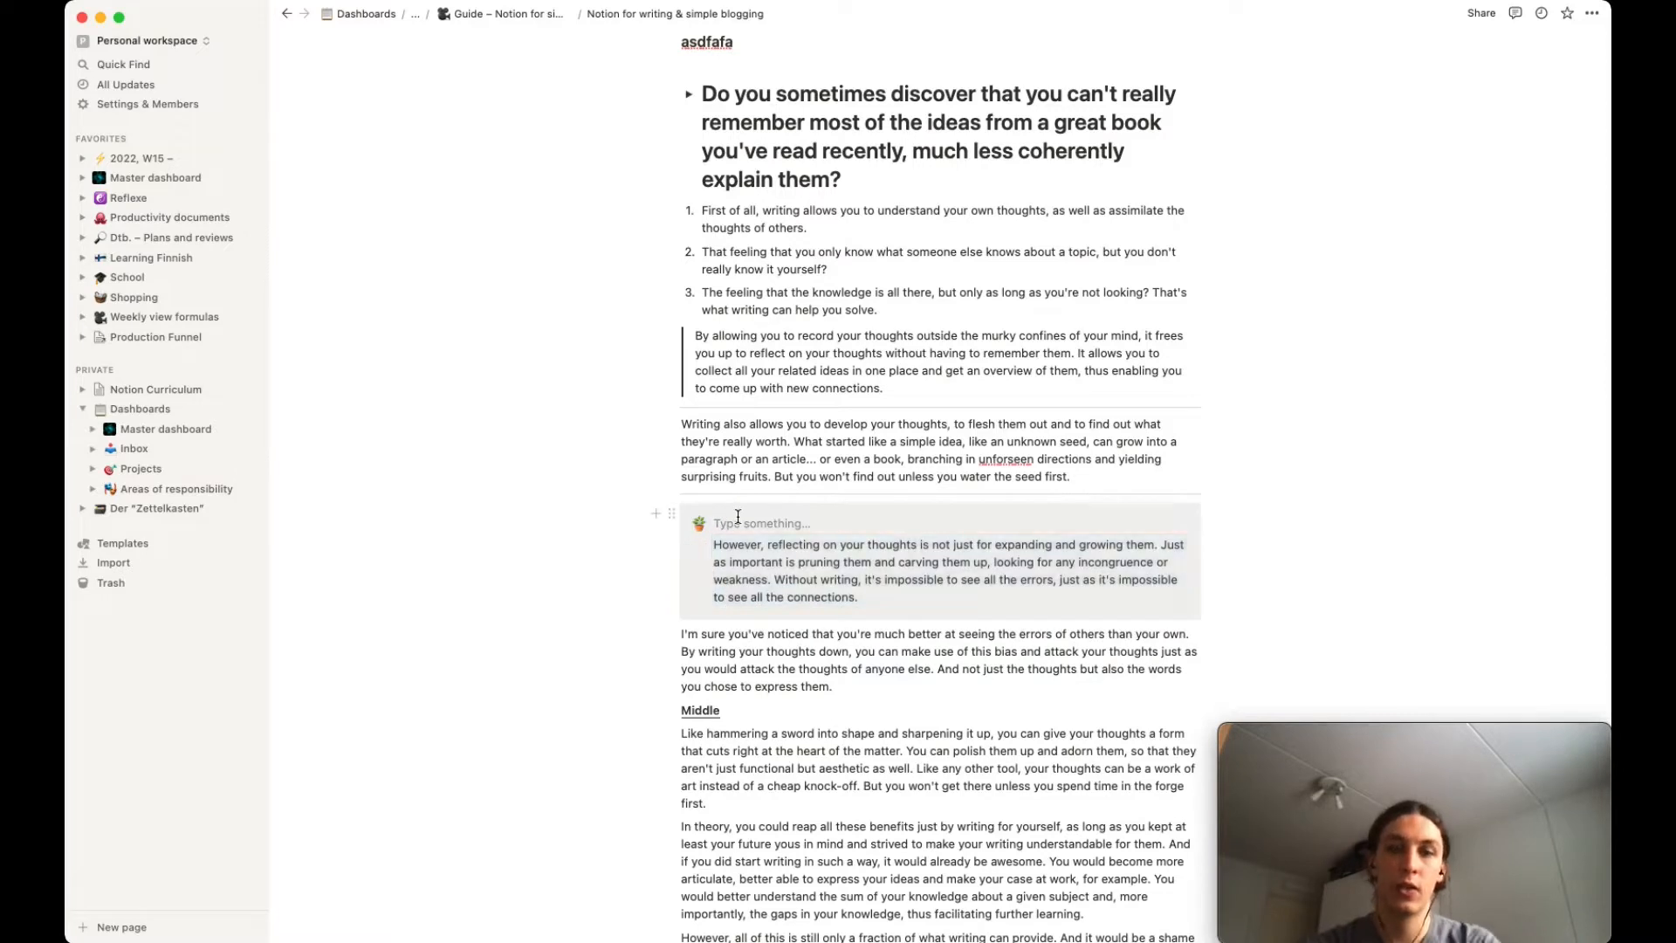
pyautogui.press('Delete')
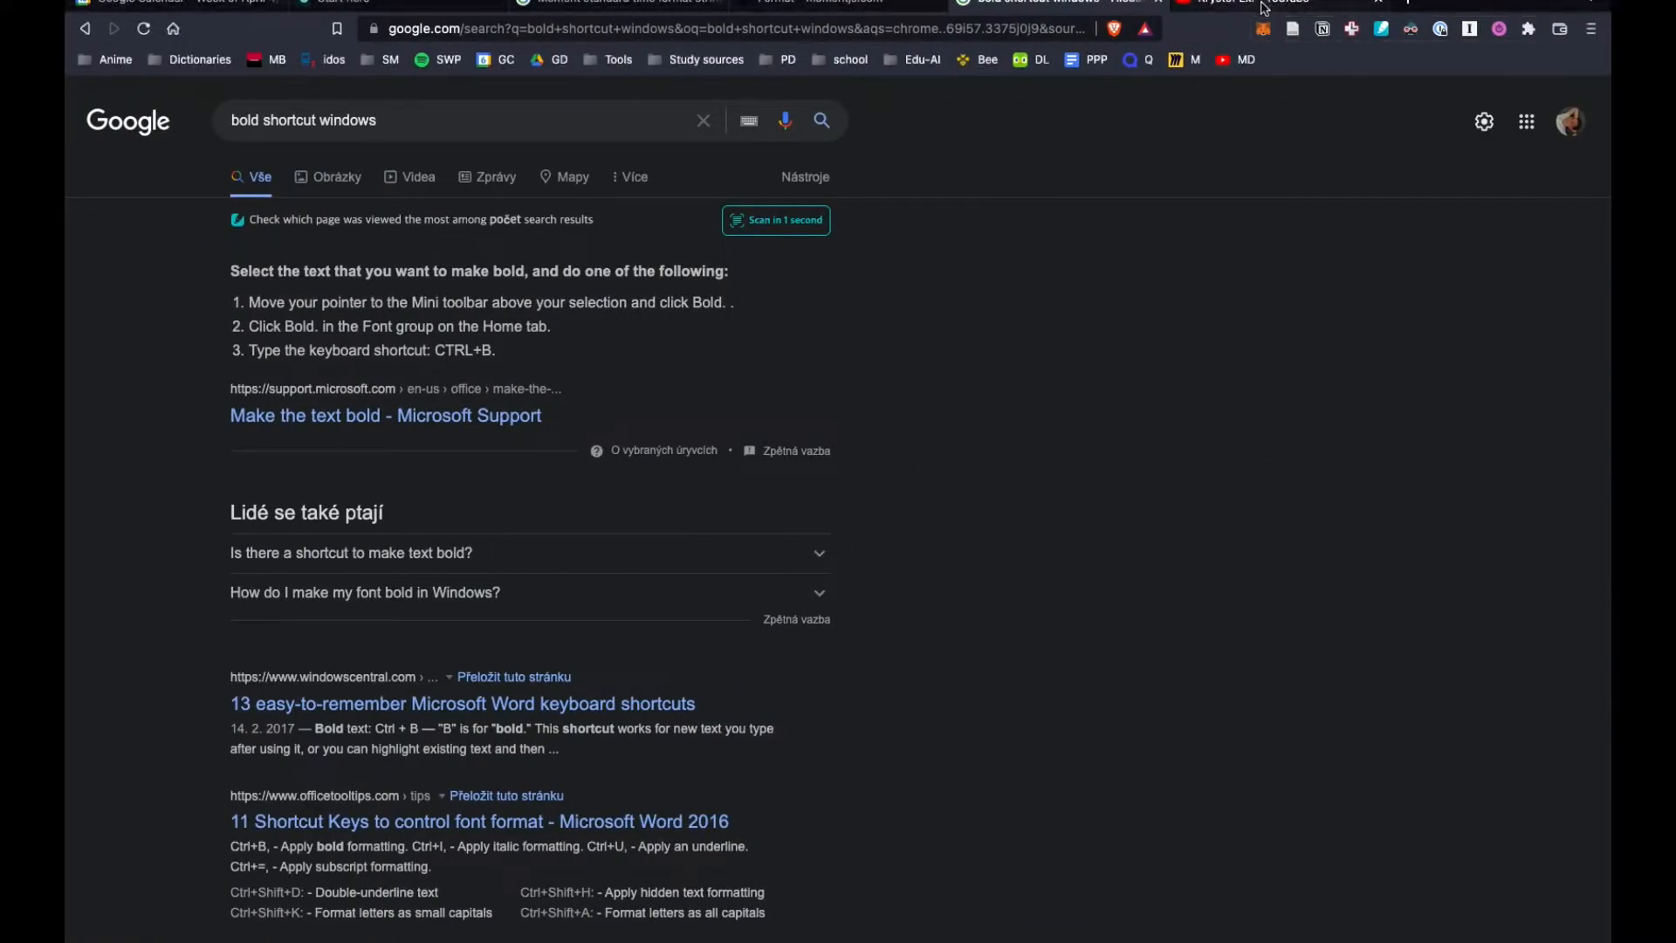
# Copy the link address of the "Notion beginner tutorial – Stay on Top of Your Studies" video from the YouTube channel page.
pyautogui.click(1263, 7)
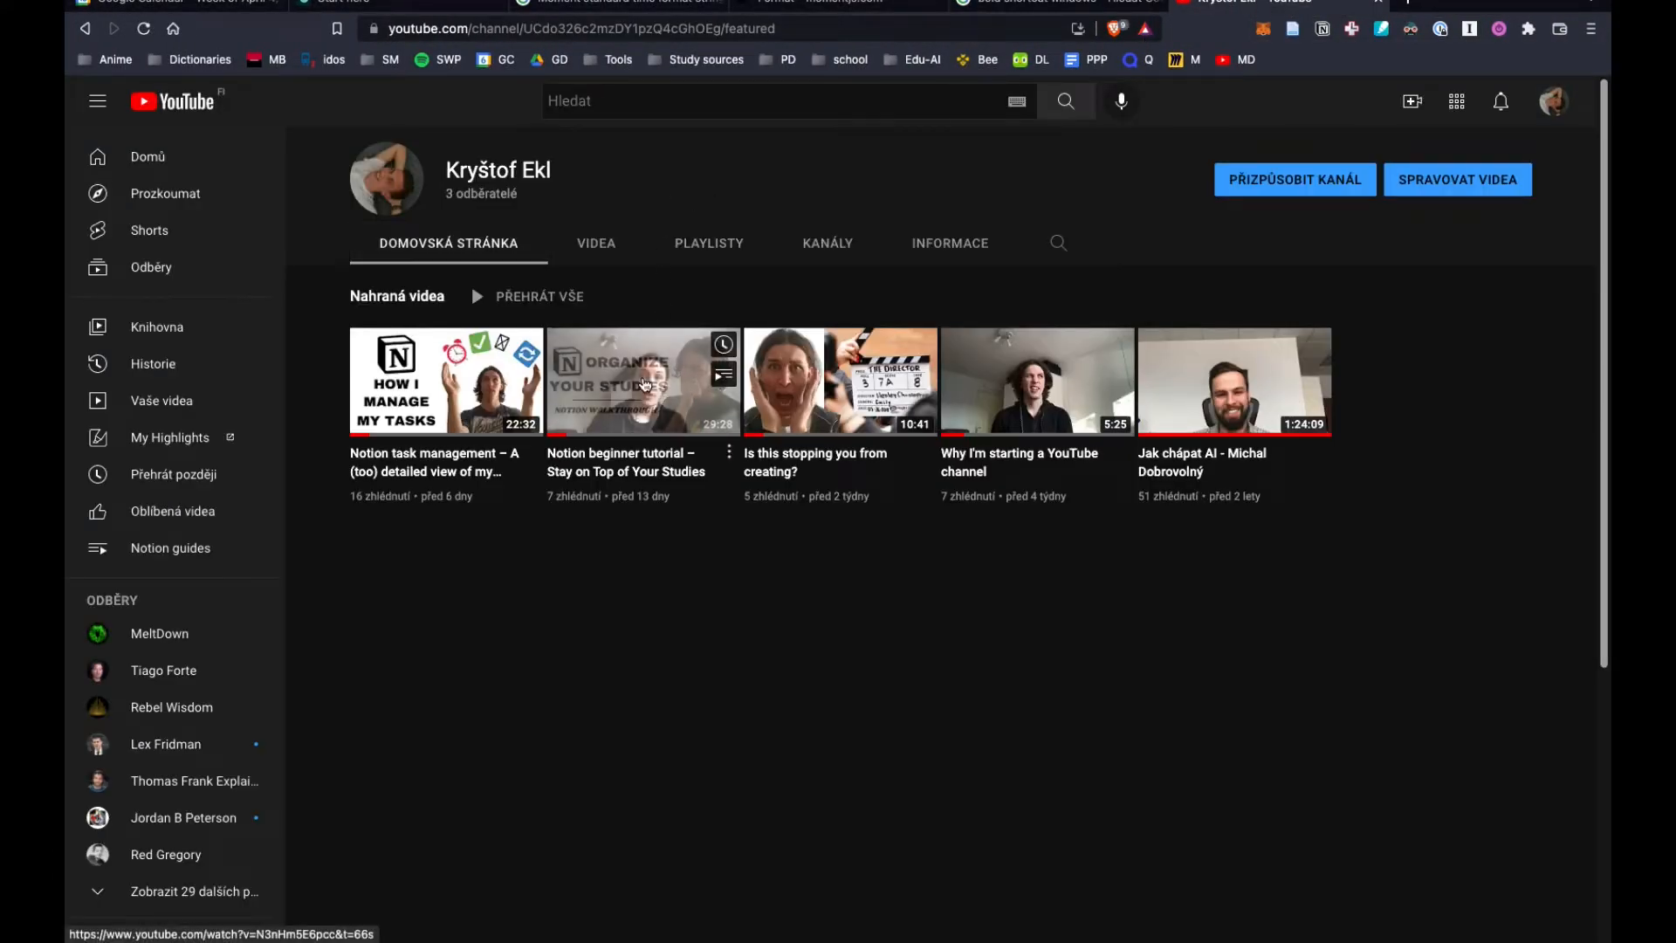
pyautogui.rightClick(645, 385)
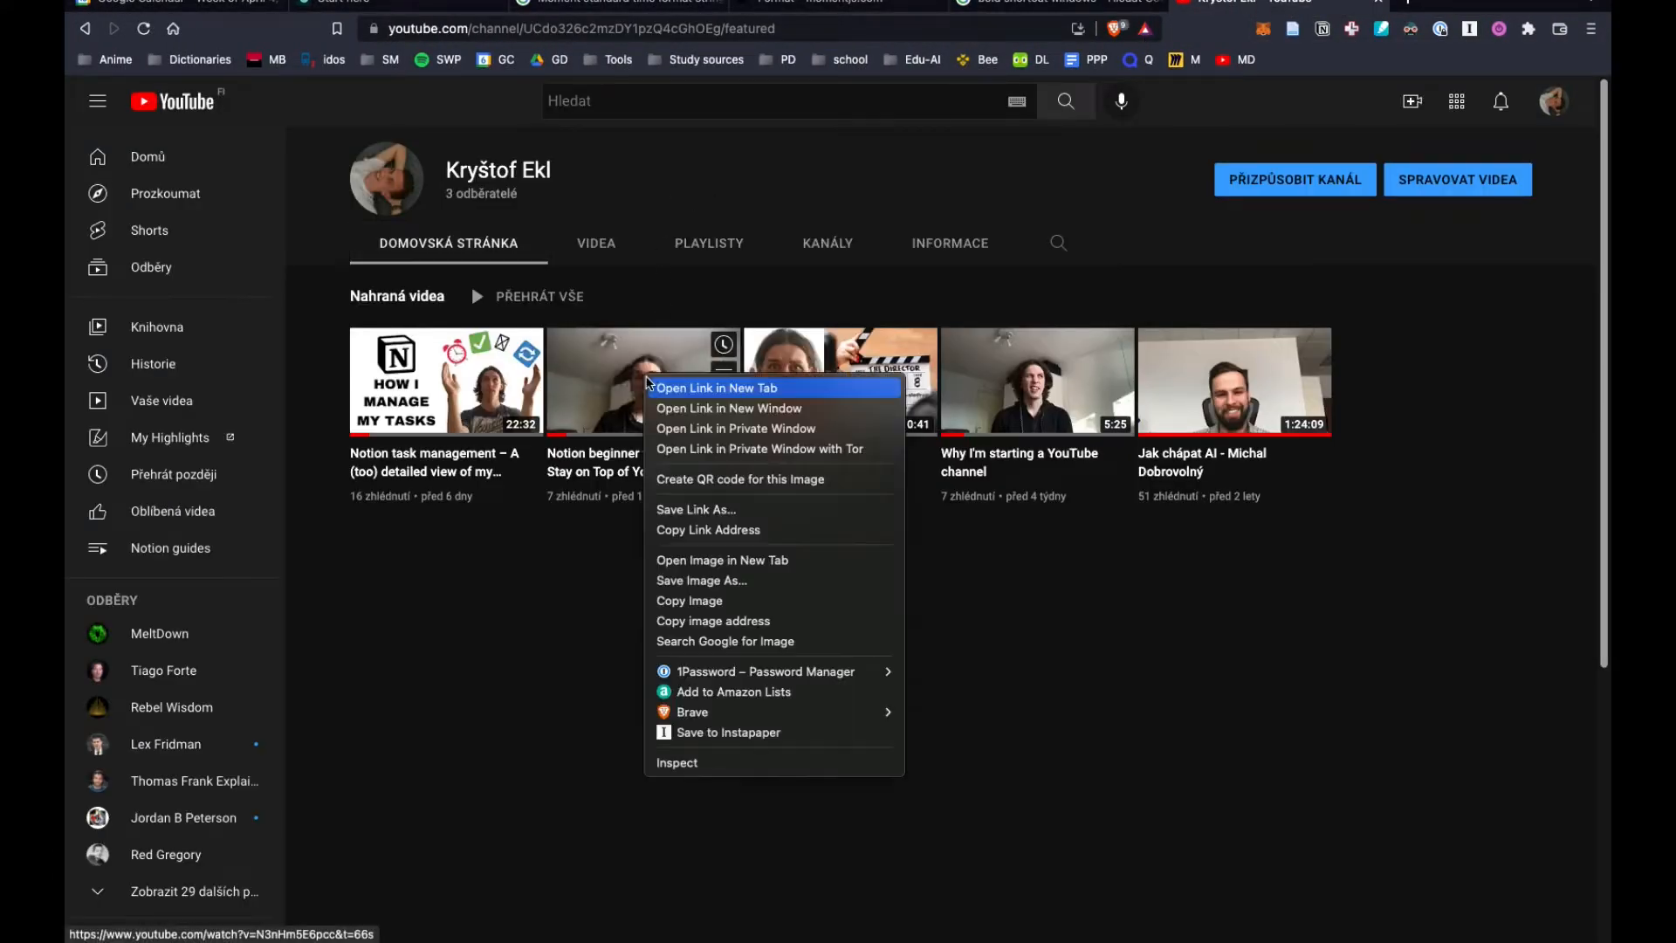
pyautogui.click(741, 535)
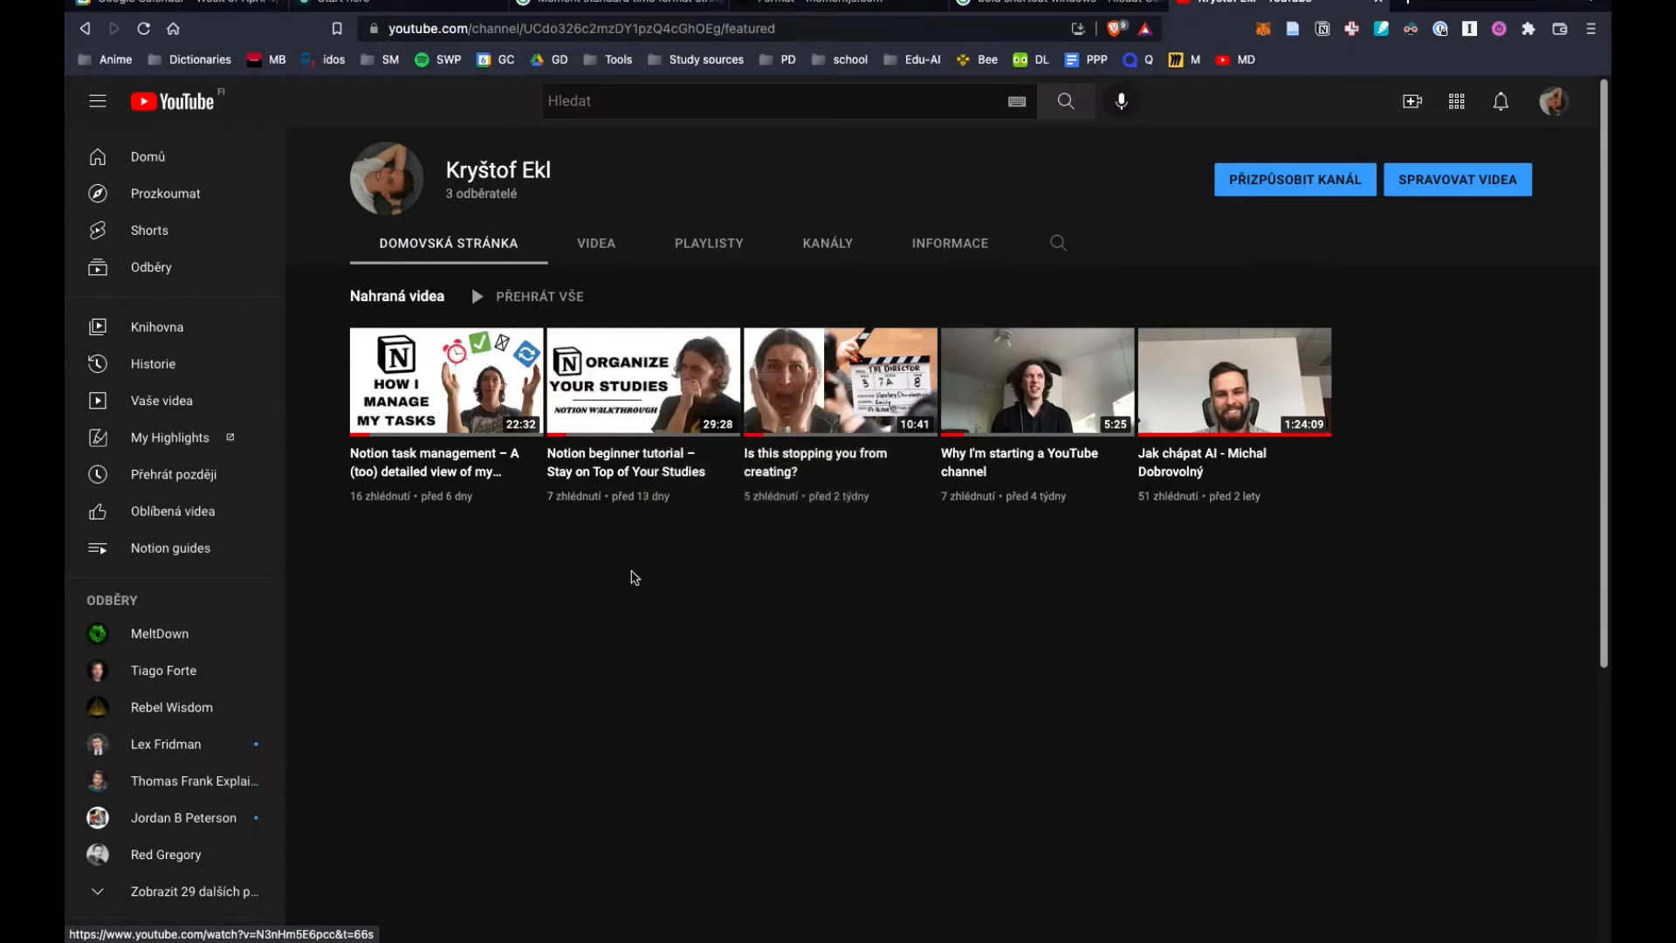
# Switch back to Notion and link the phrase "By writing your thoughts down" to the copied video address.
pyautogui.hotkey('ctrl', 'Left')
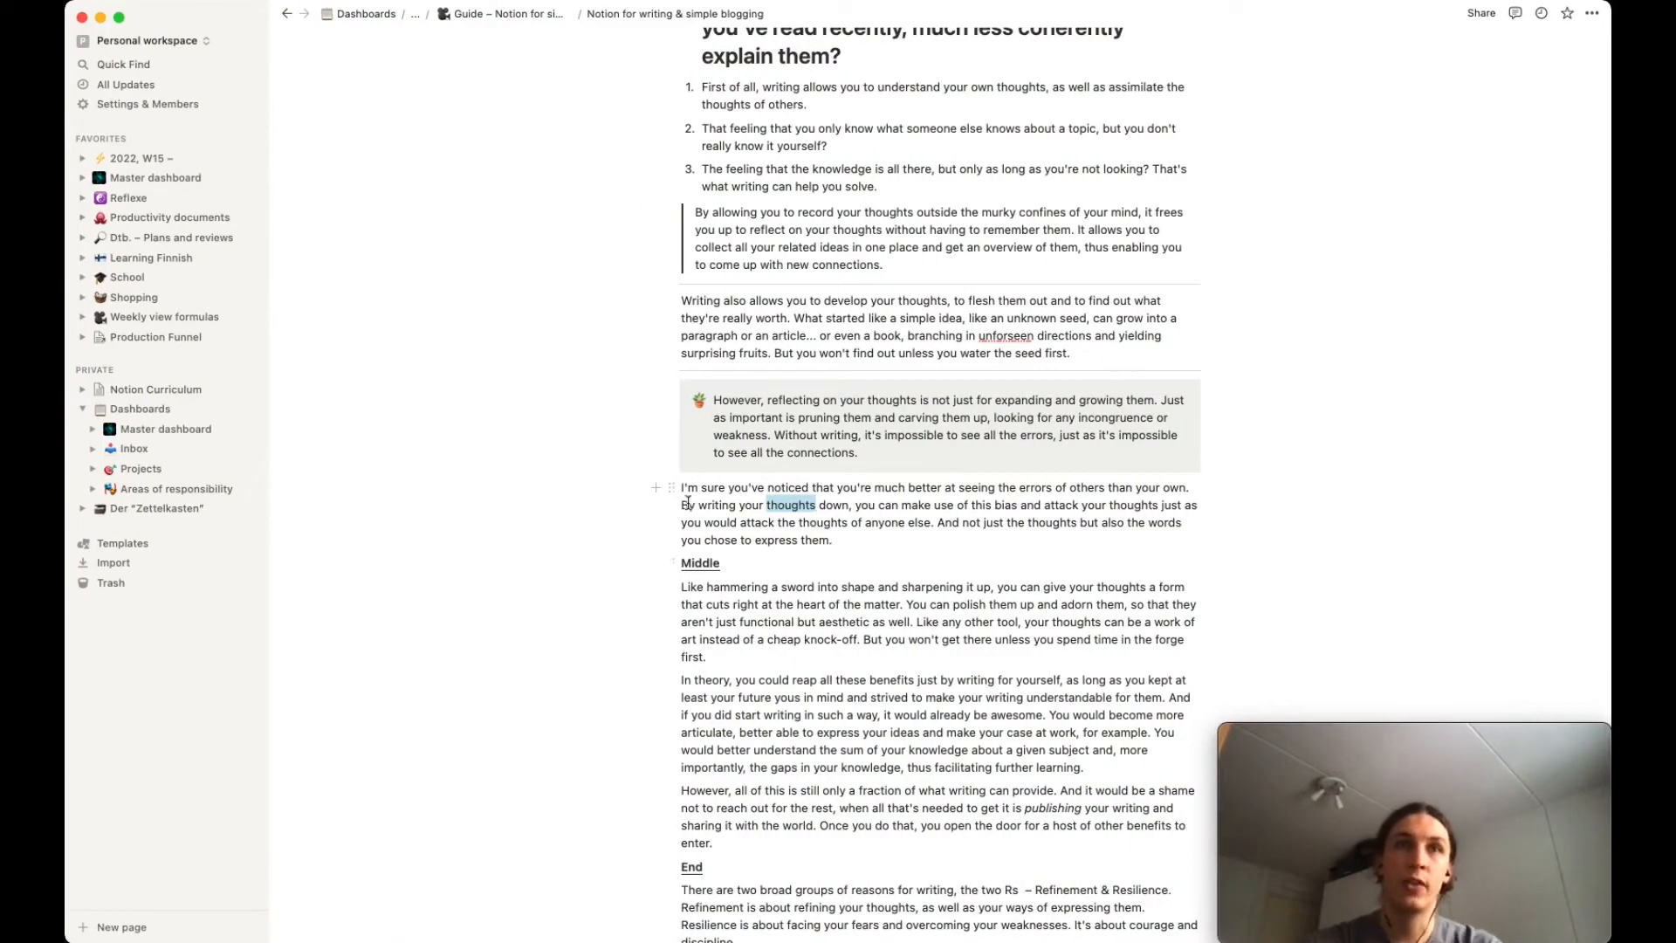
pyautogui.moveTo(682, 501); pyautogui.dragTo(841, 503)
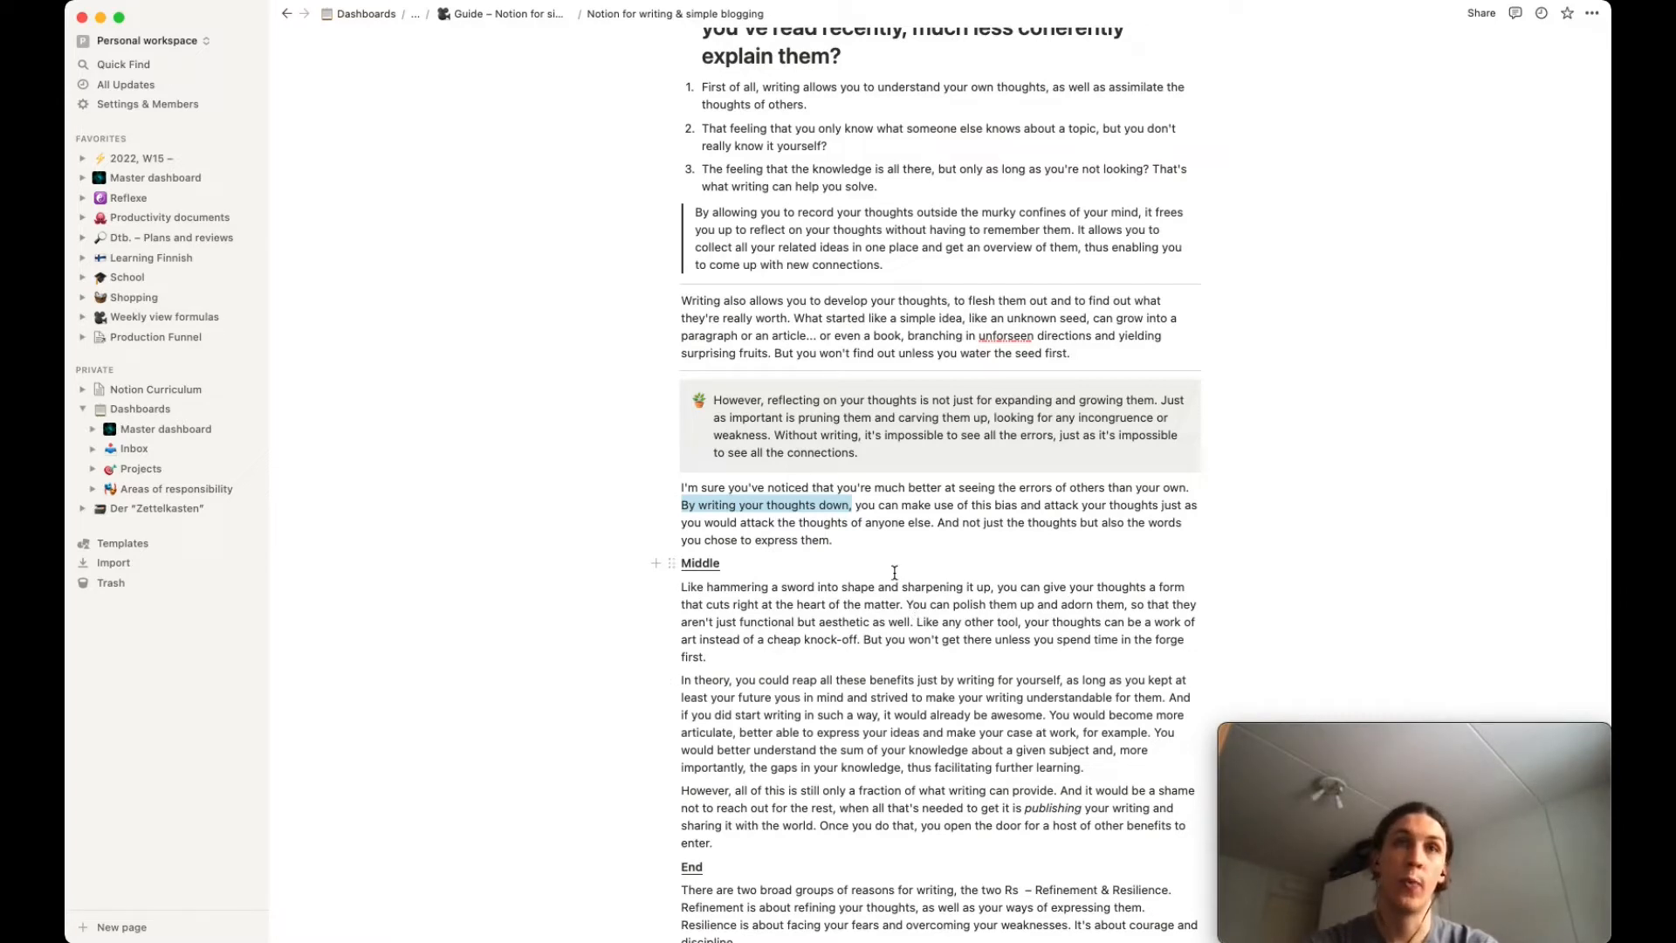
pyautogui.press('super+v')
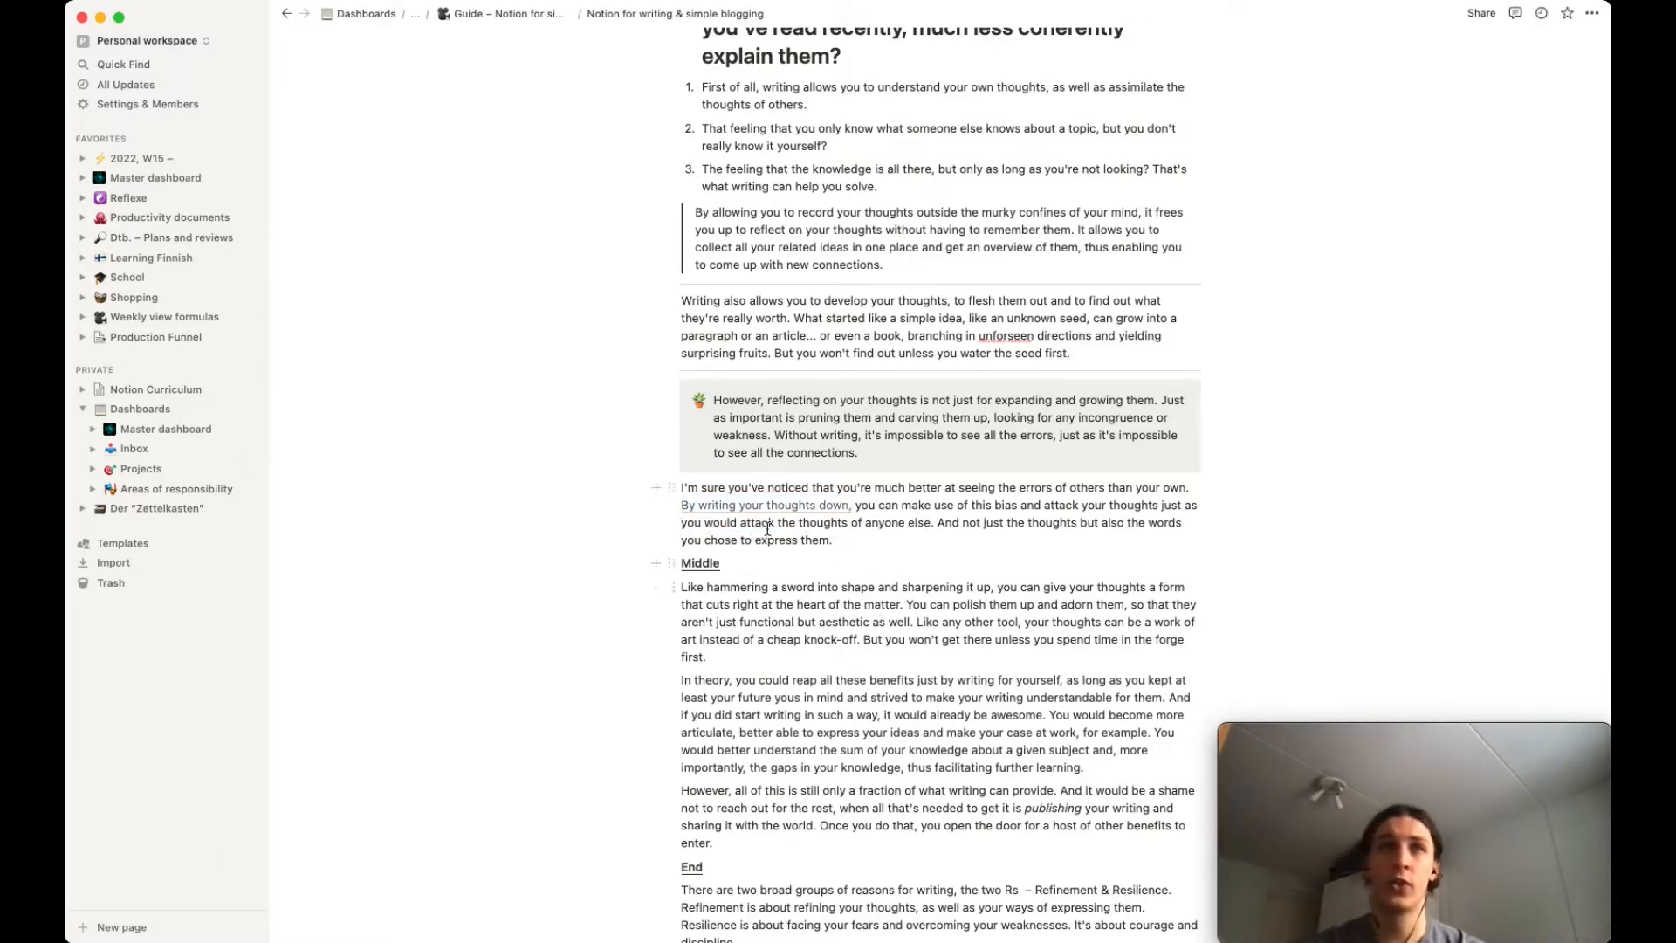
pyautogui.moveTo(745, 509)
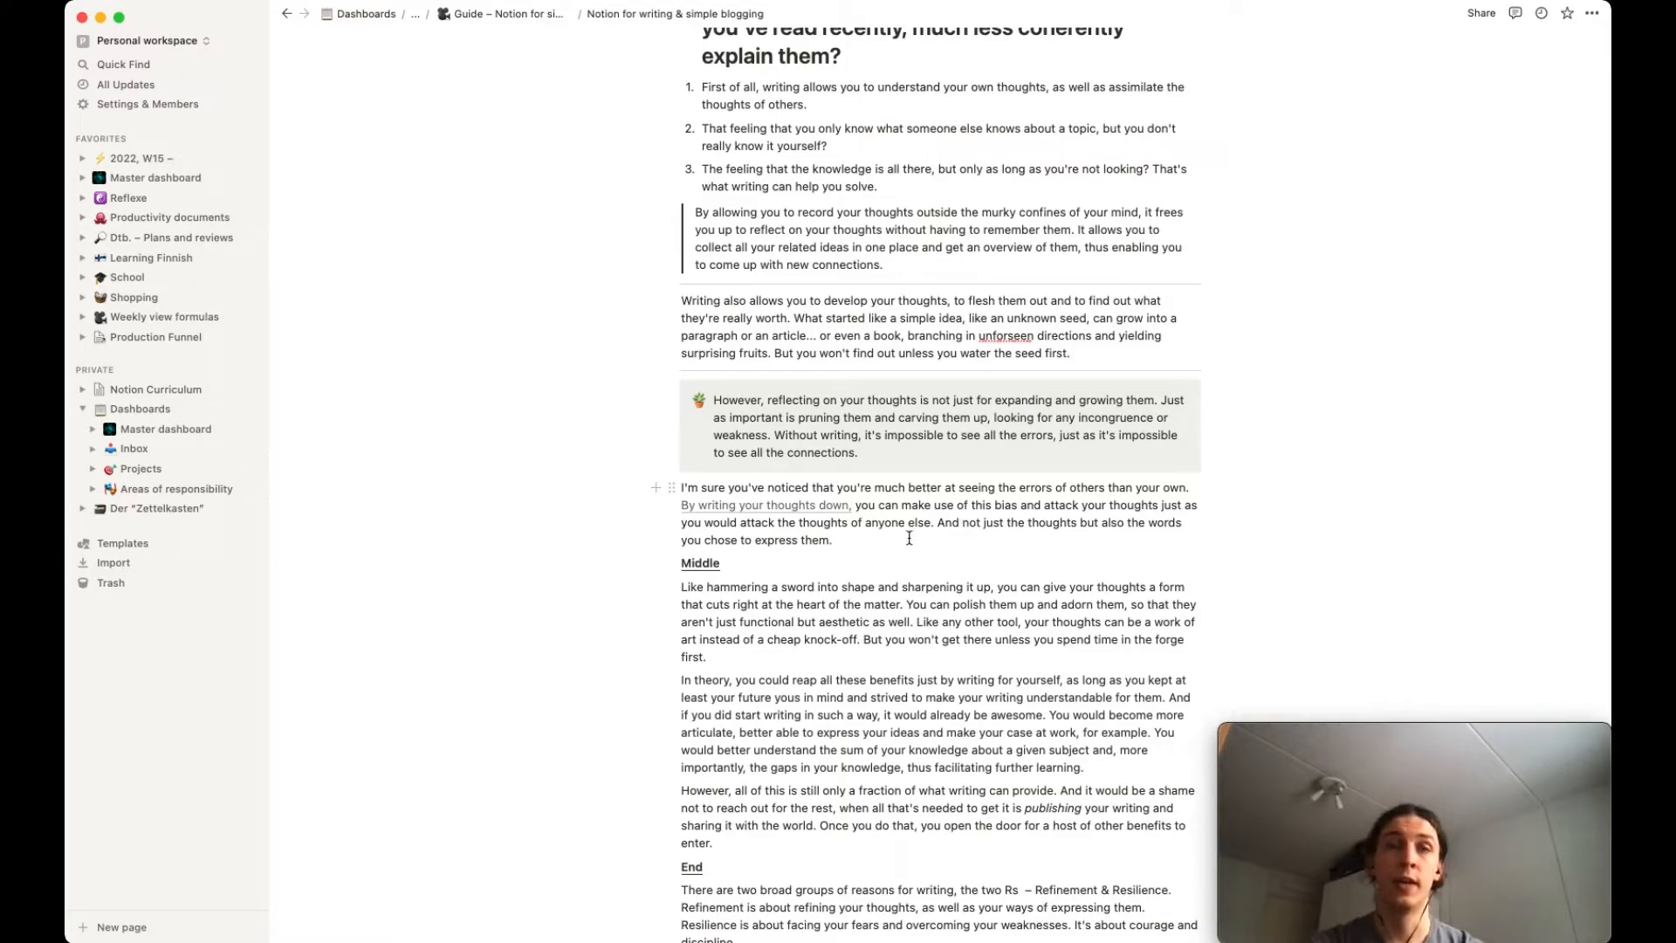
# Add the YouTube video link as a bookmark on a new line below the "I'm sure you've noticed" paragraph.
pyautogui.scroll(-1, 905, 538)
pyautogui.scroll(1, 905, 539)
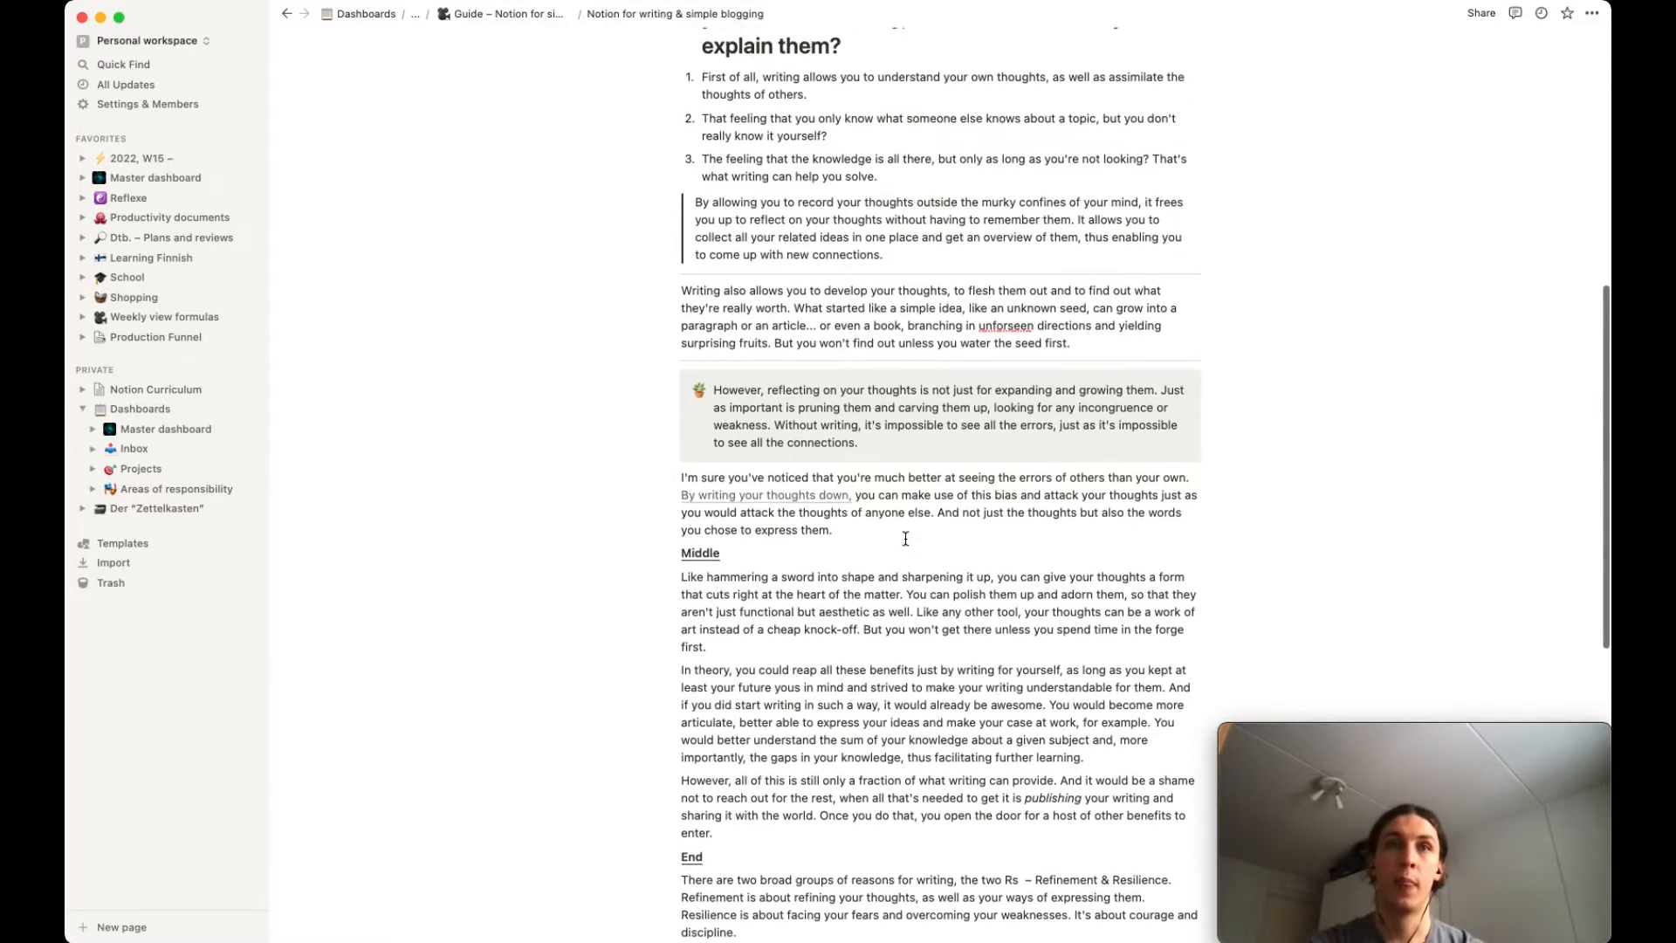
pyautogui.scroll(-1, 905, 539)
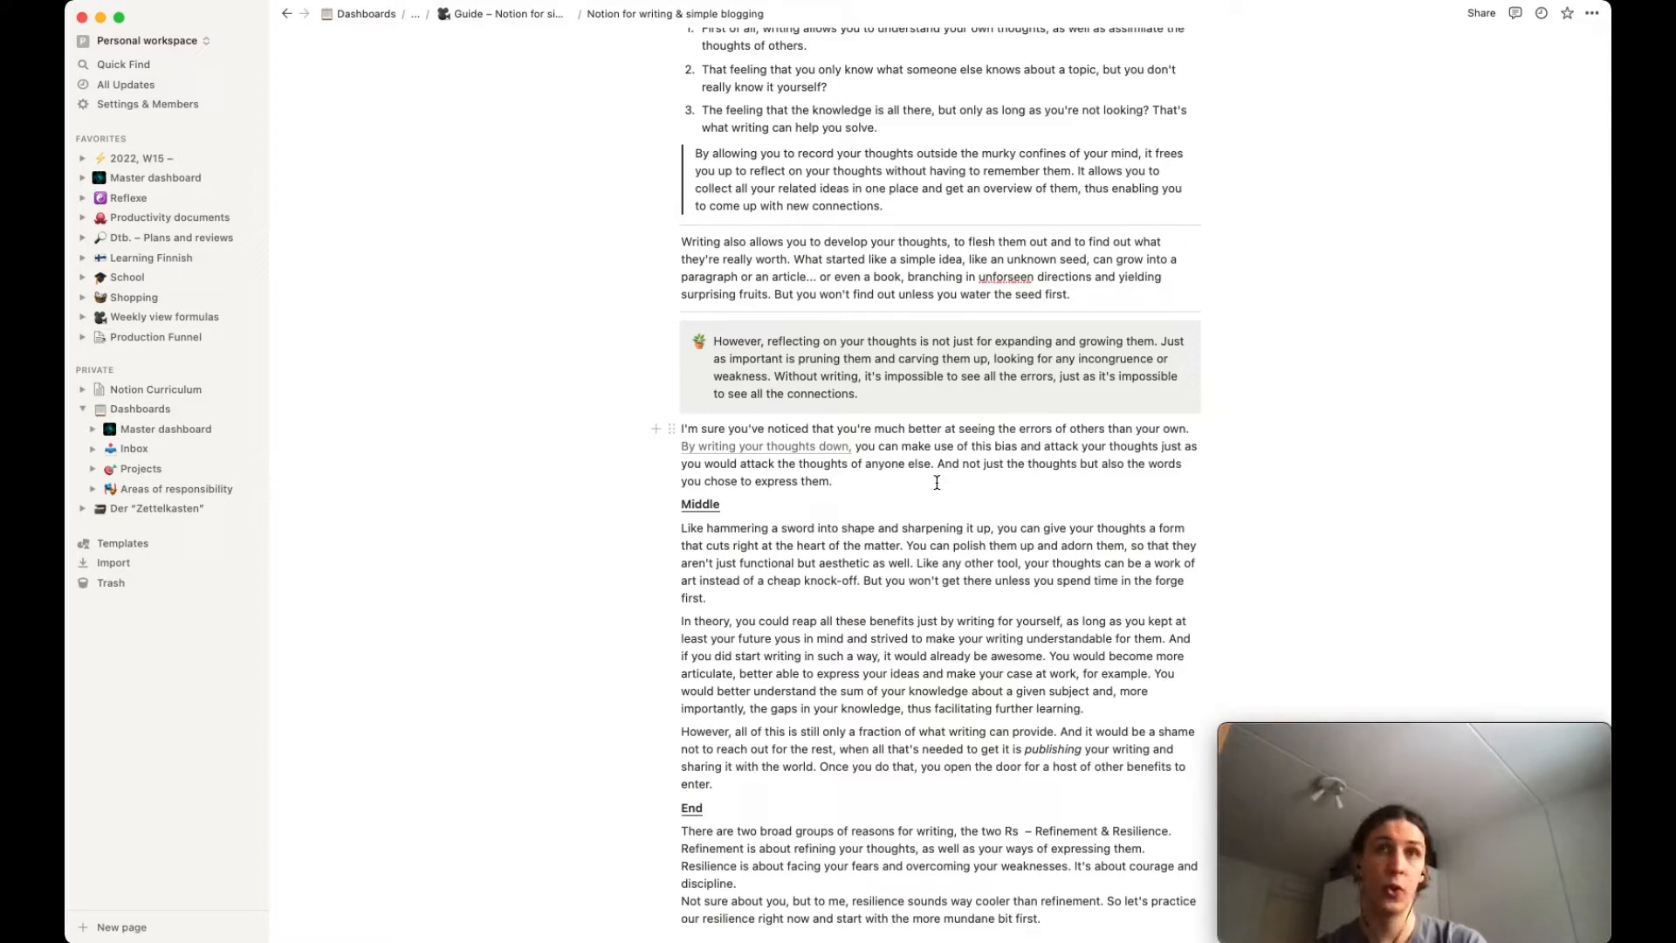
pyautogui.press('Return')
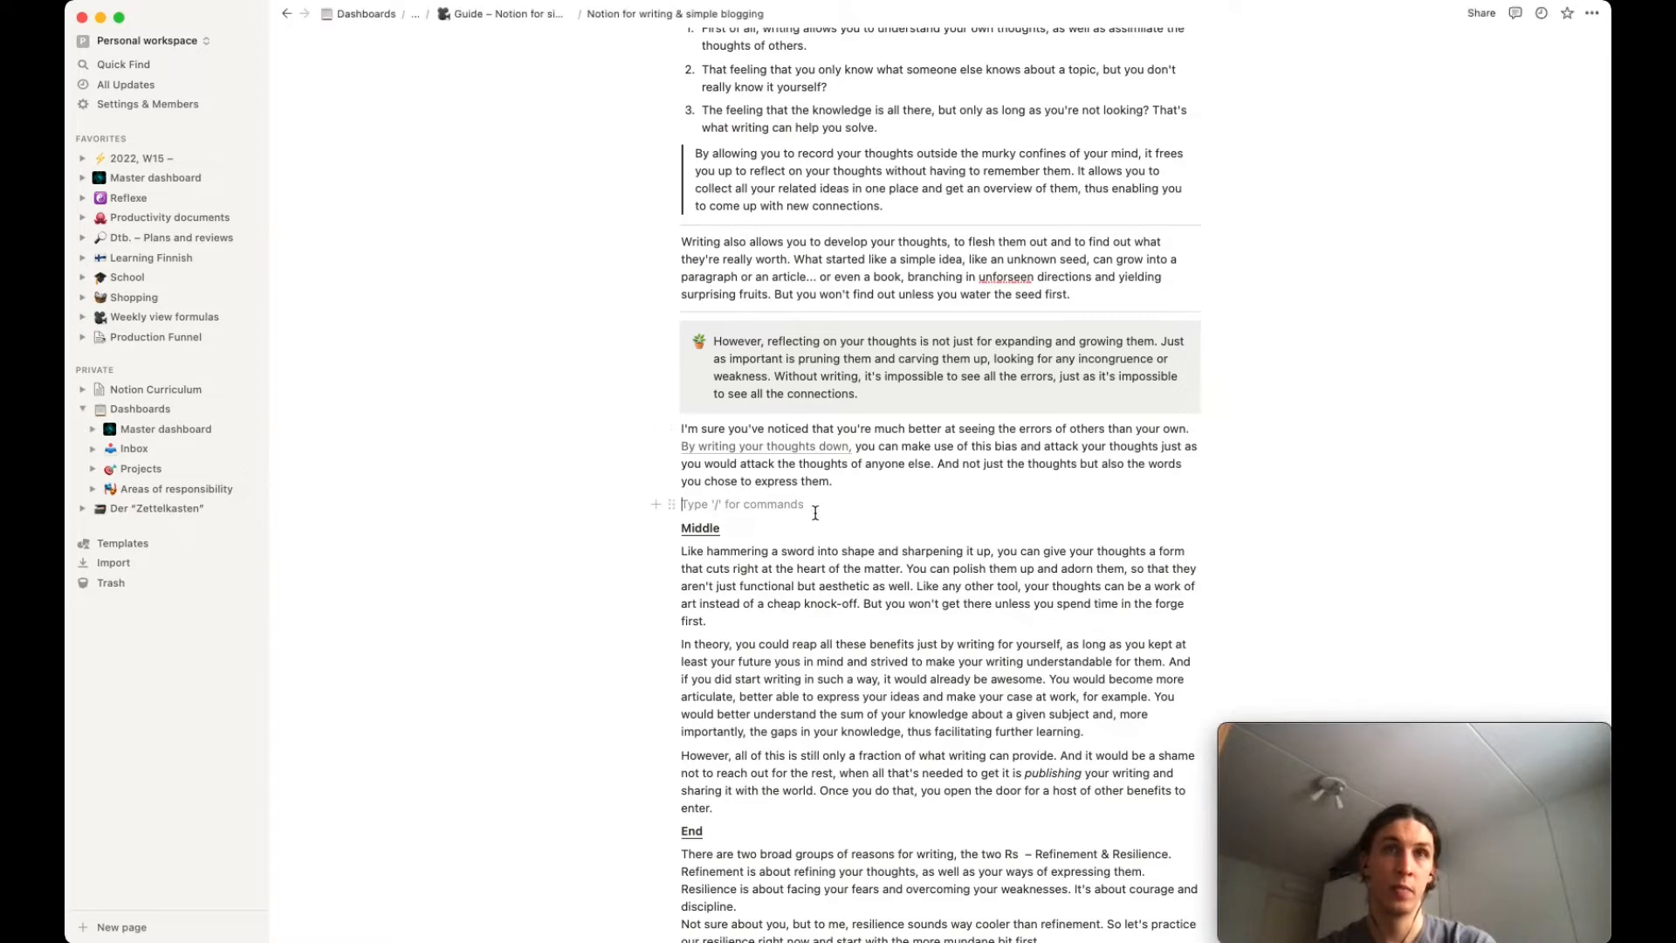
pyautogui.write('https://www.youtube.com/watch?v=N3nHm5E6pcc&t=66s')
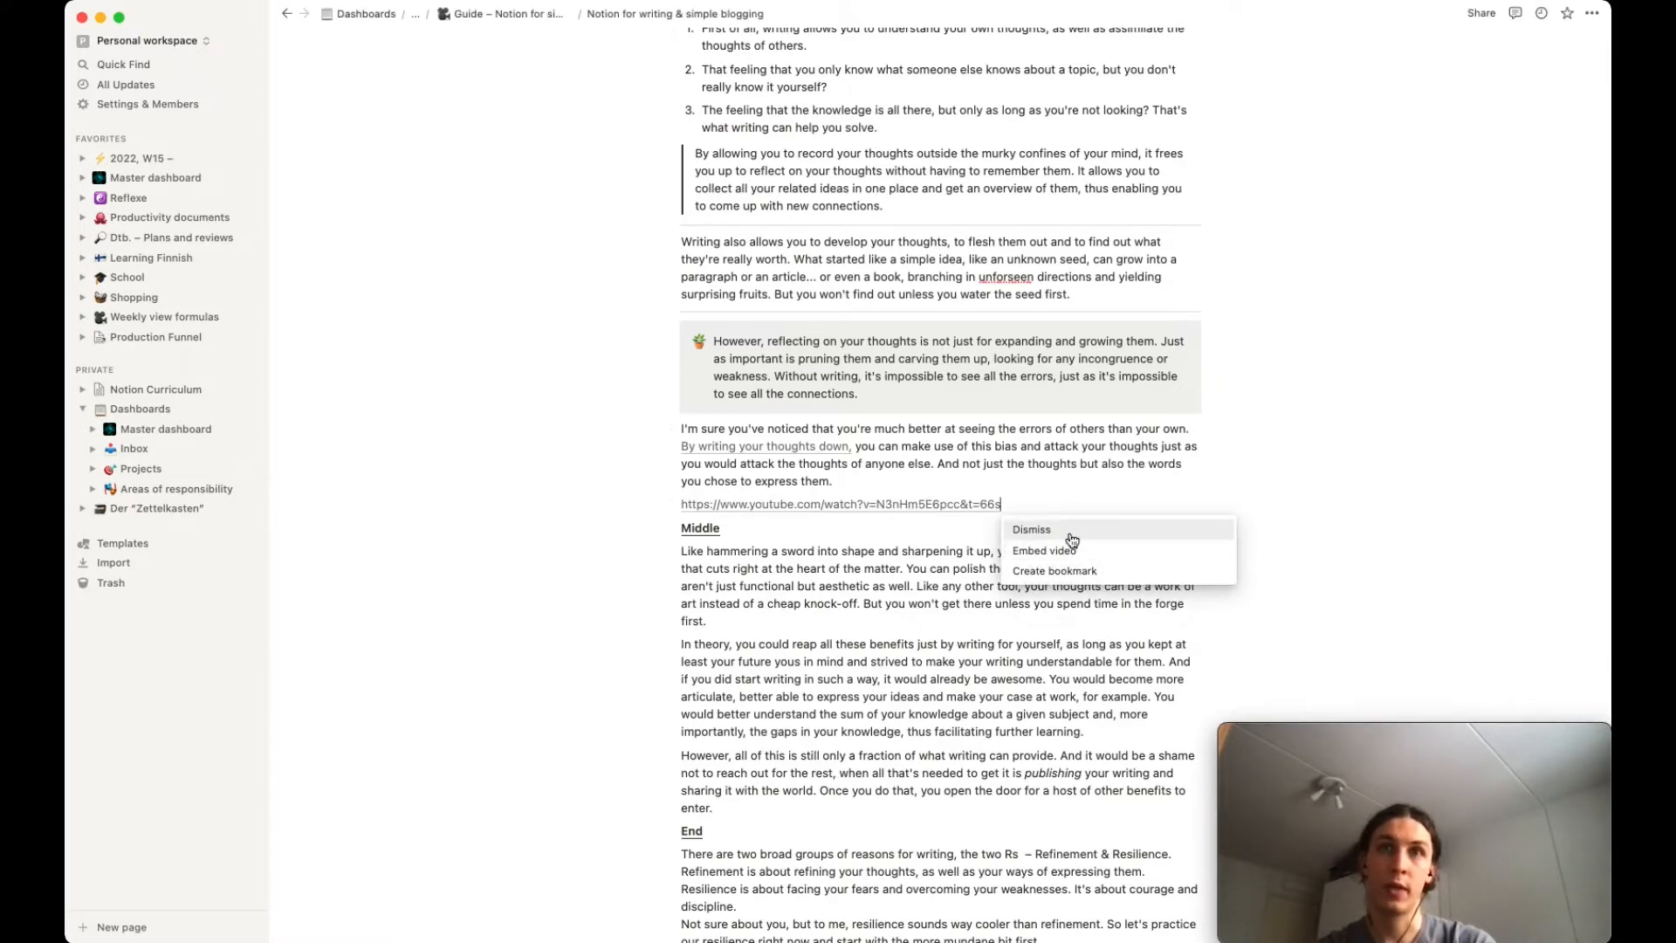
pyautogui.click(1097, 573)
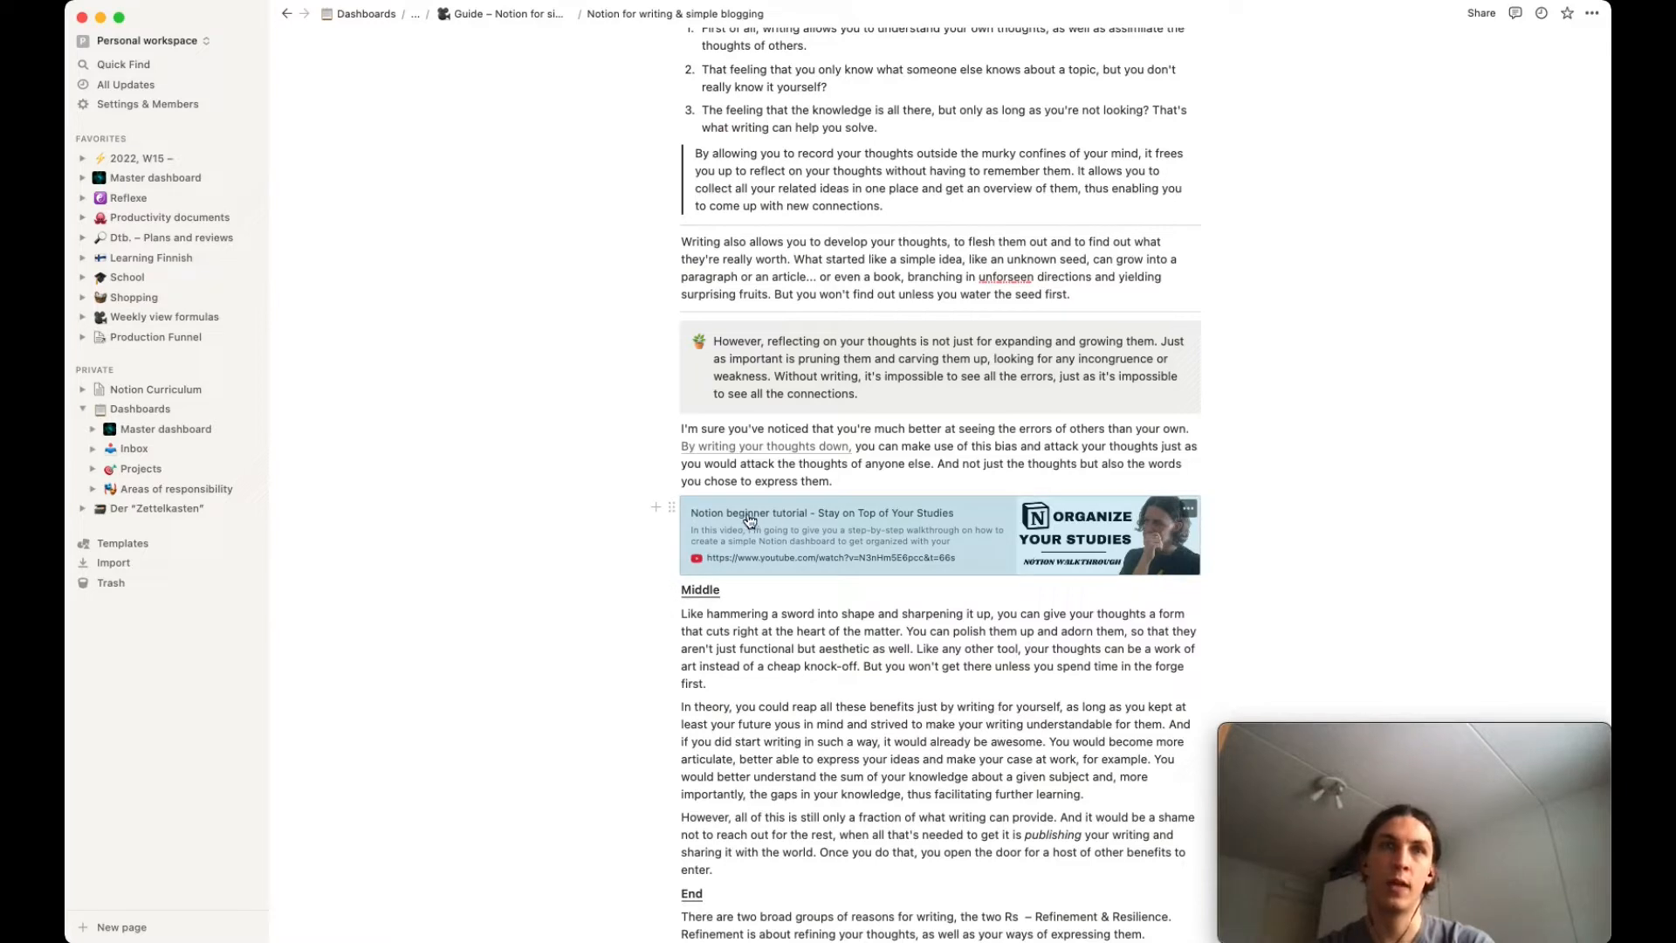
# Embed the same YouTube link as a video in a new block directly below the bookmark.
pyautogui.click(656, 506)
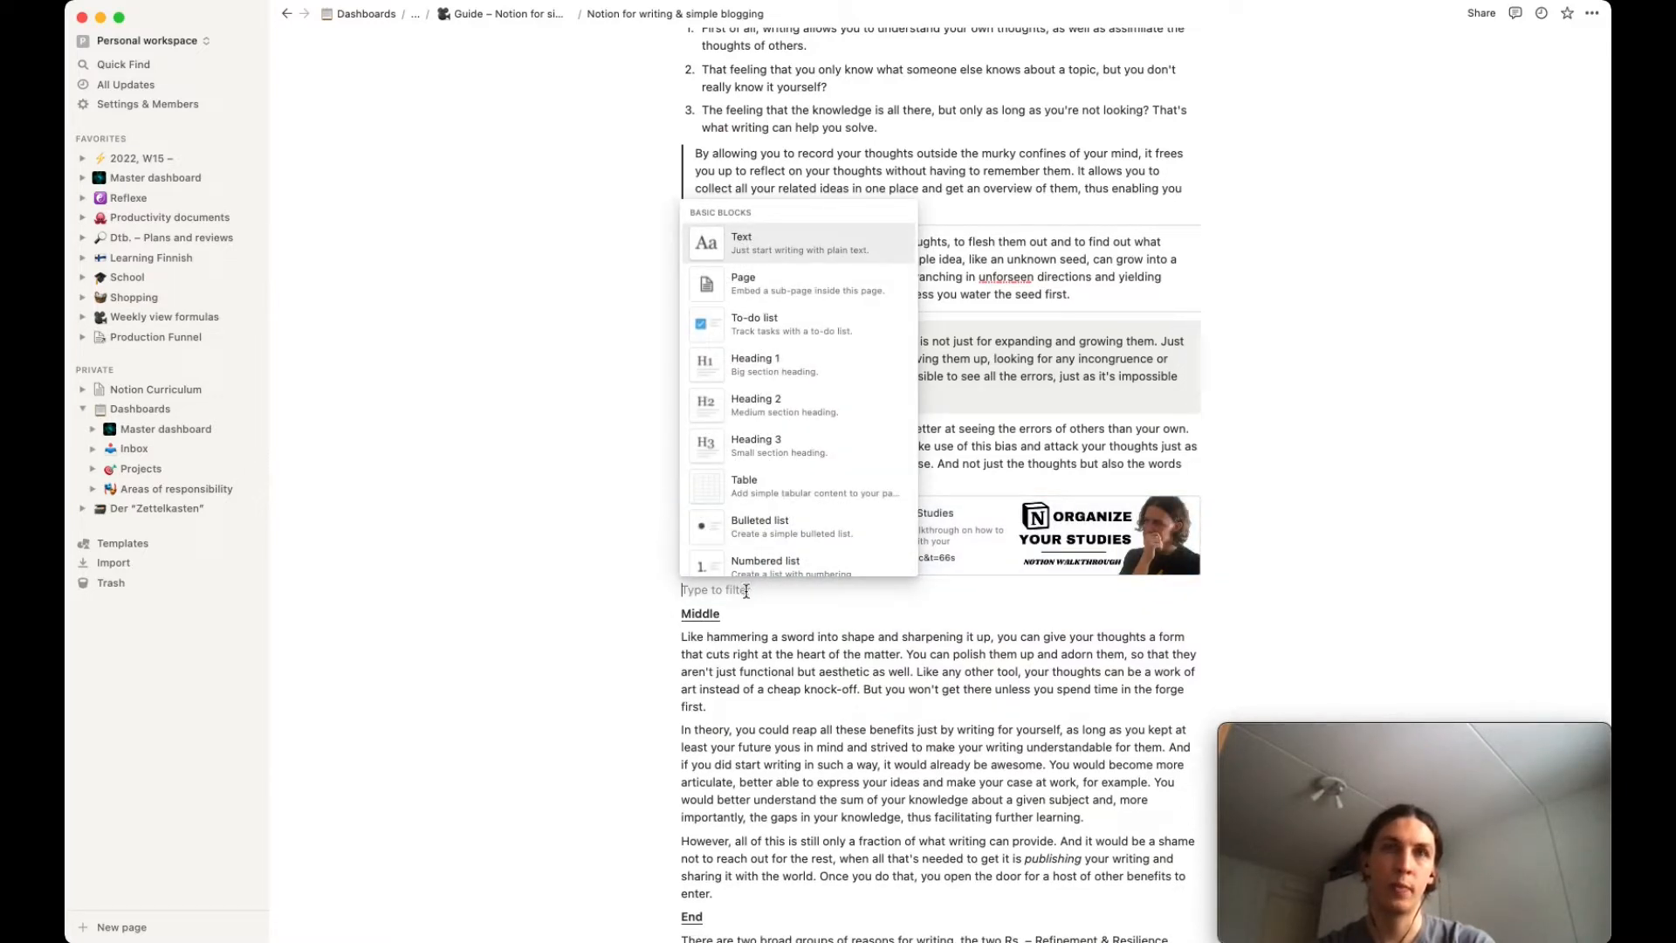
pyautogui.press('Escape')
pyautogui.write('https://www.youtube.com/watch?v=N3nHm5E6pcc&t=66s')
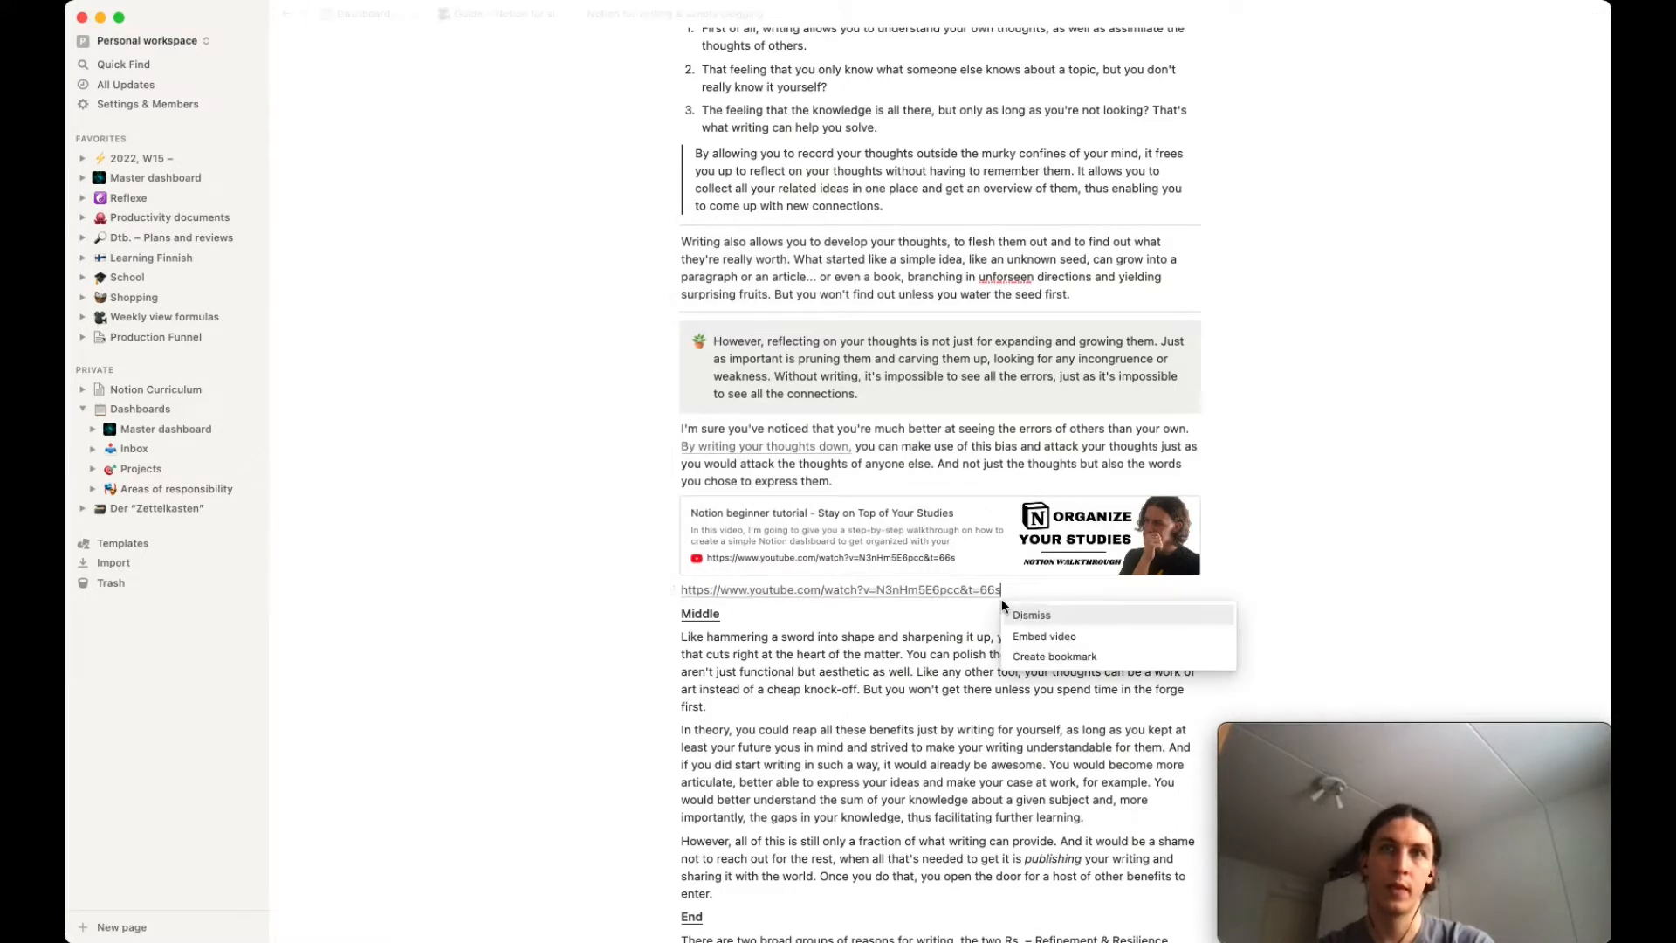
pyautogui.click(1061, 636)
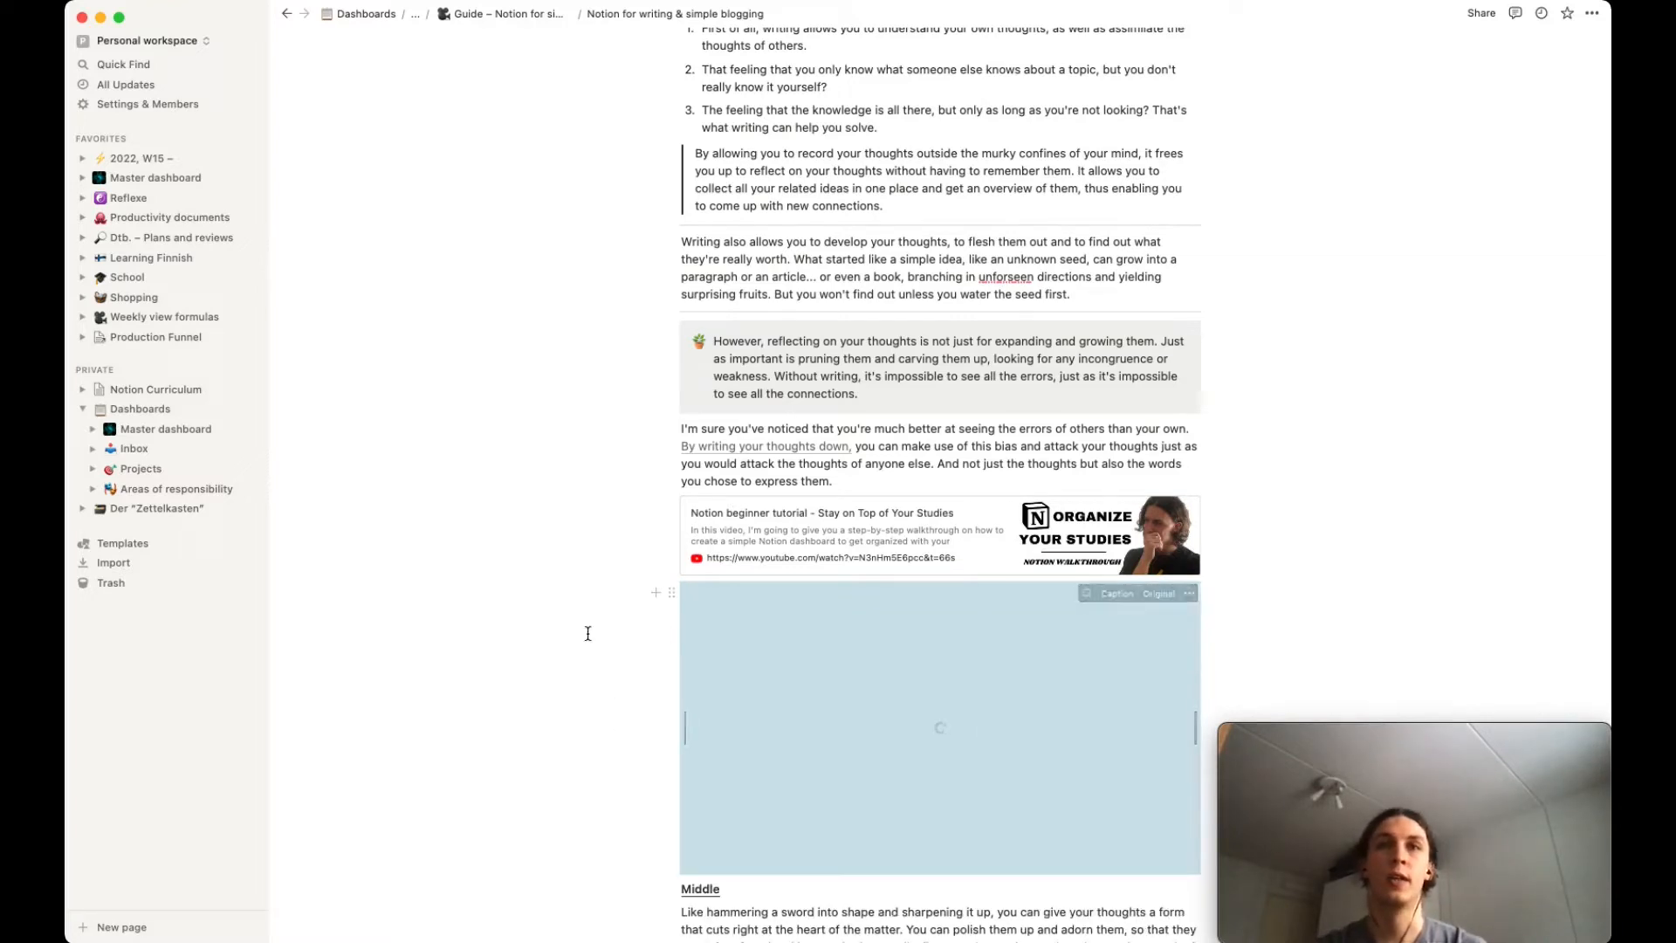
# Turn on full width for the page and check how the bookmark and embedded video are laid out.
pyautogui.scroll(-3, 588, 633)
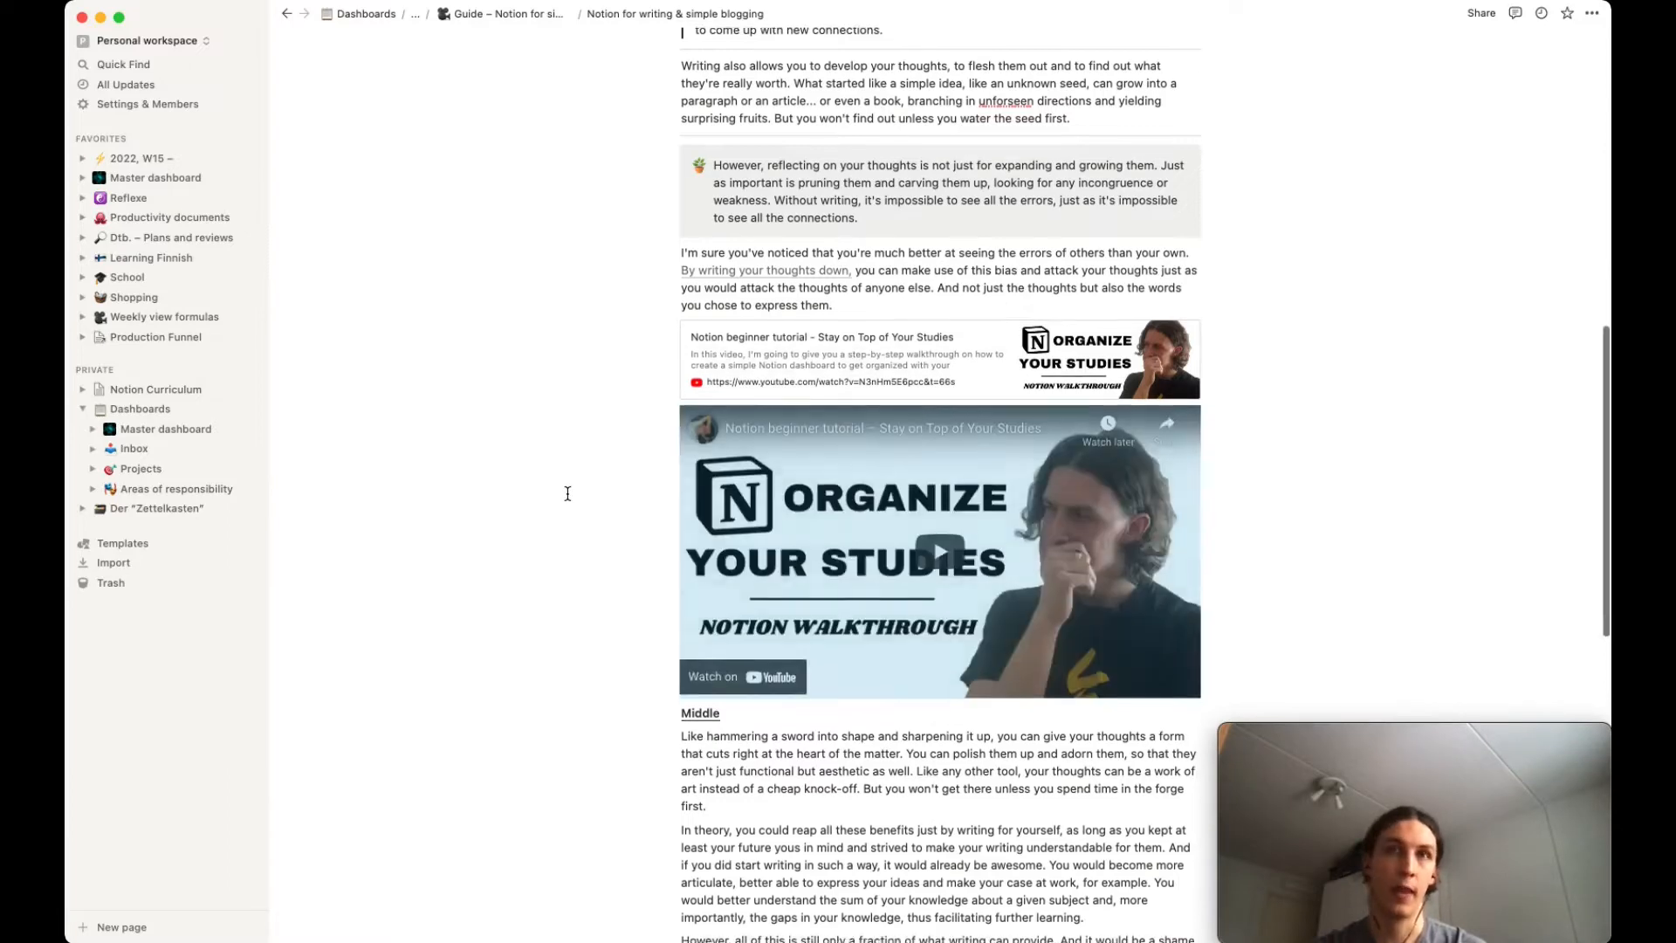
pyautogui.scroll(-4, 567, 493)
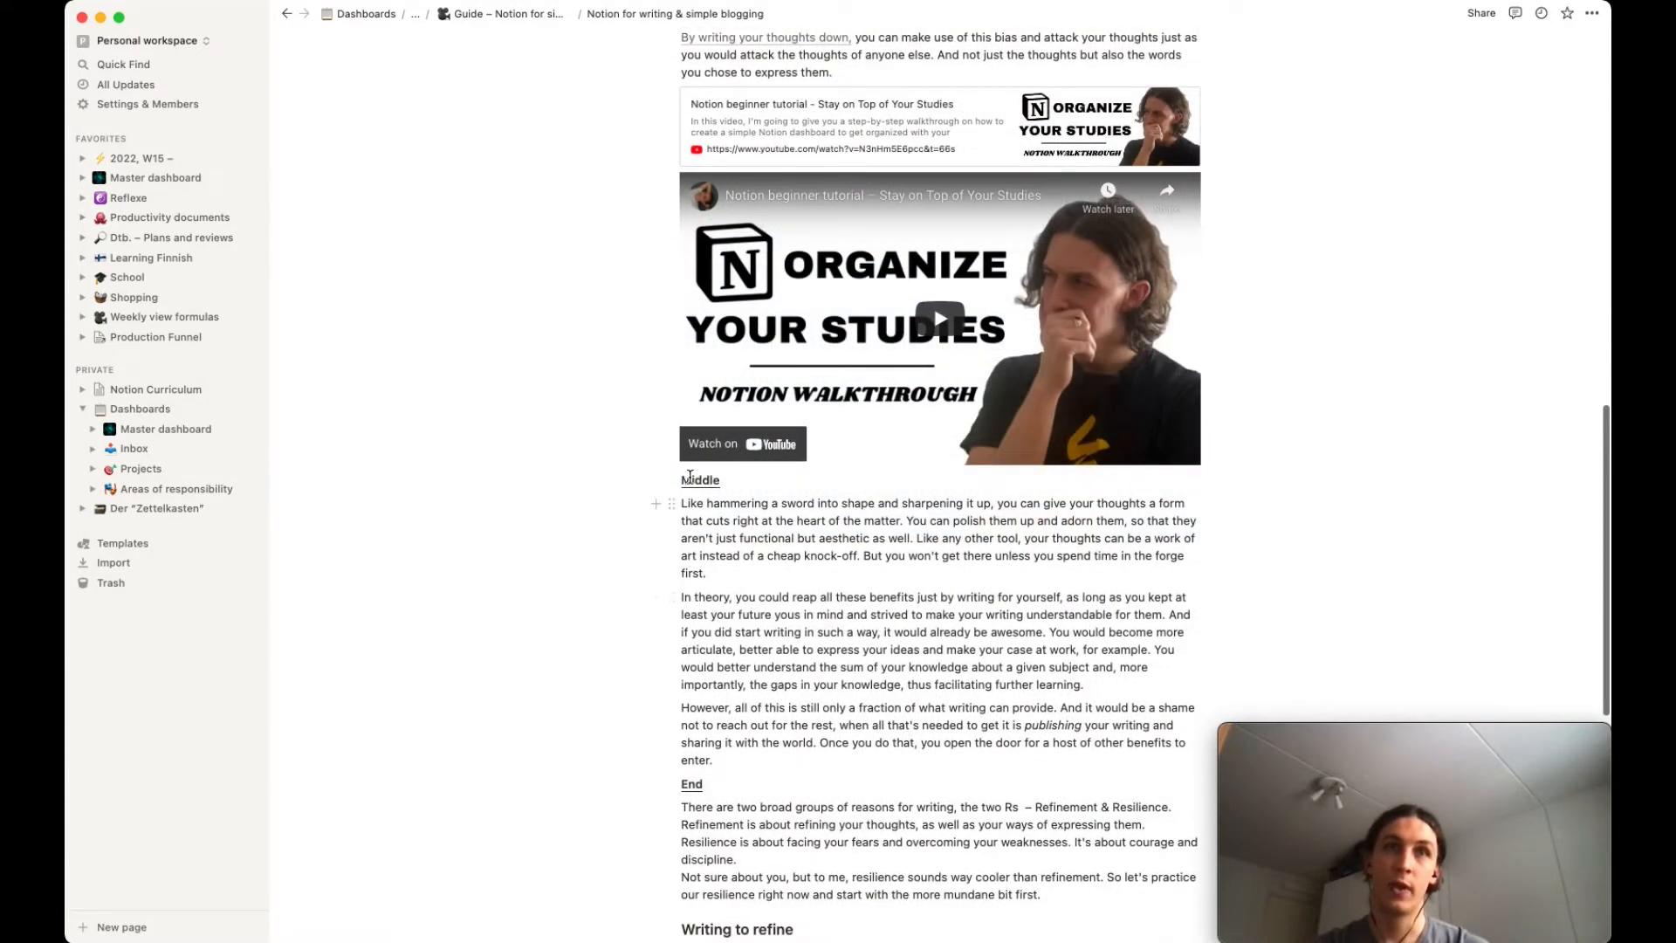
pyautogui.click(1592, 13)
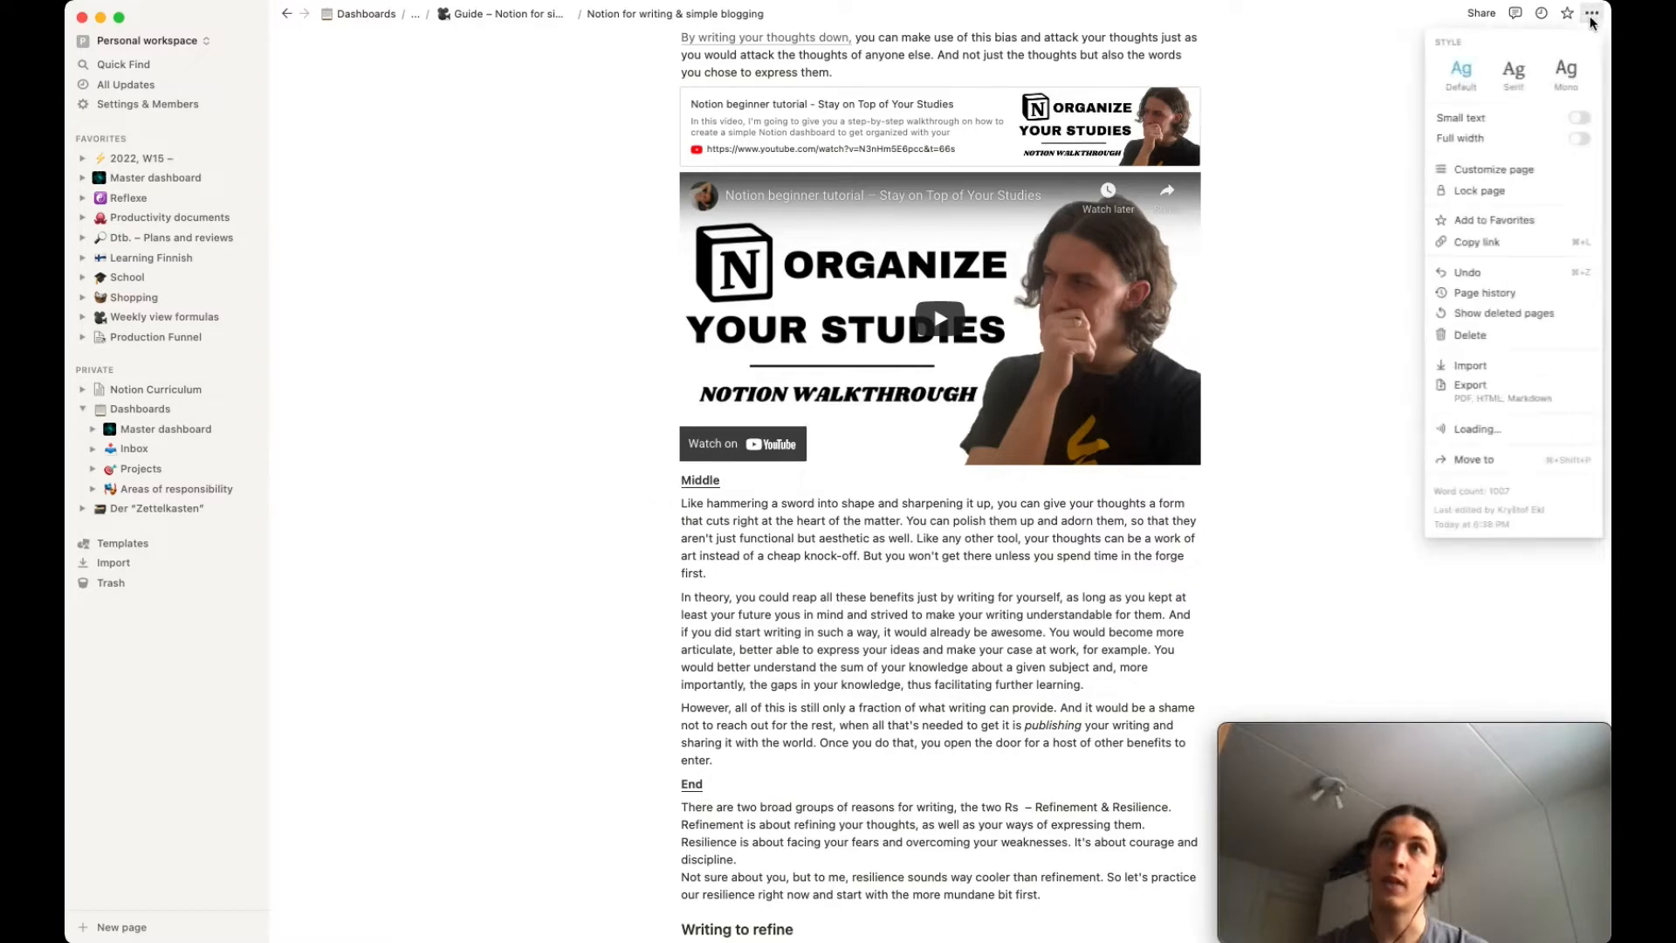
pyautogui.click(1579, 138)
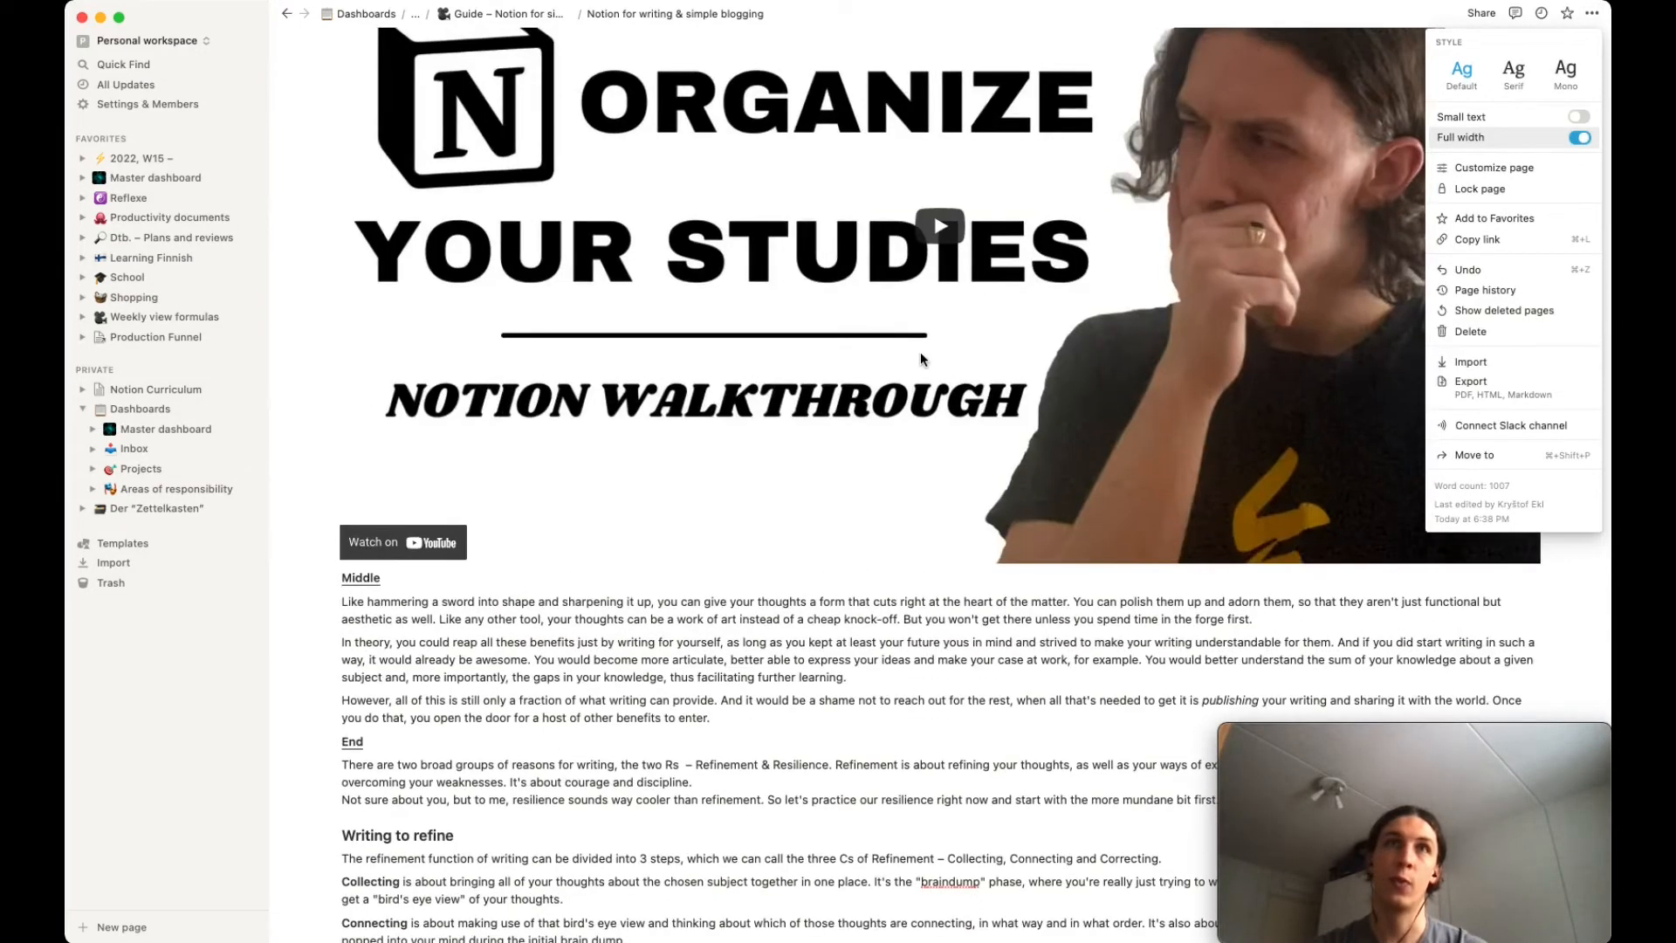
pyautogui.click(737, 656)
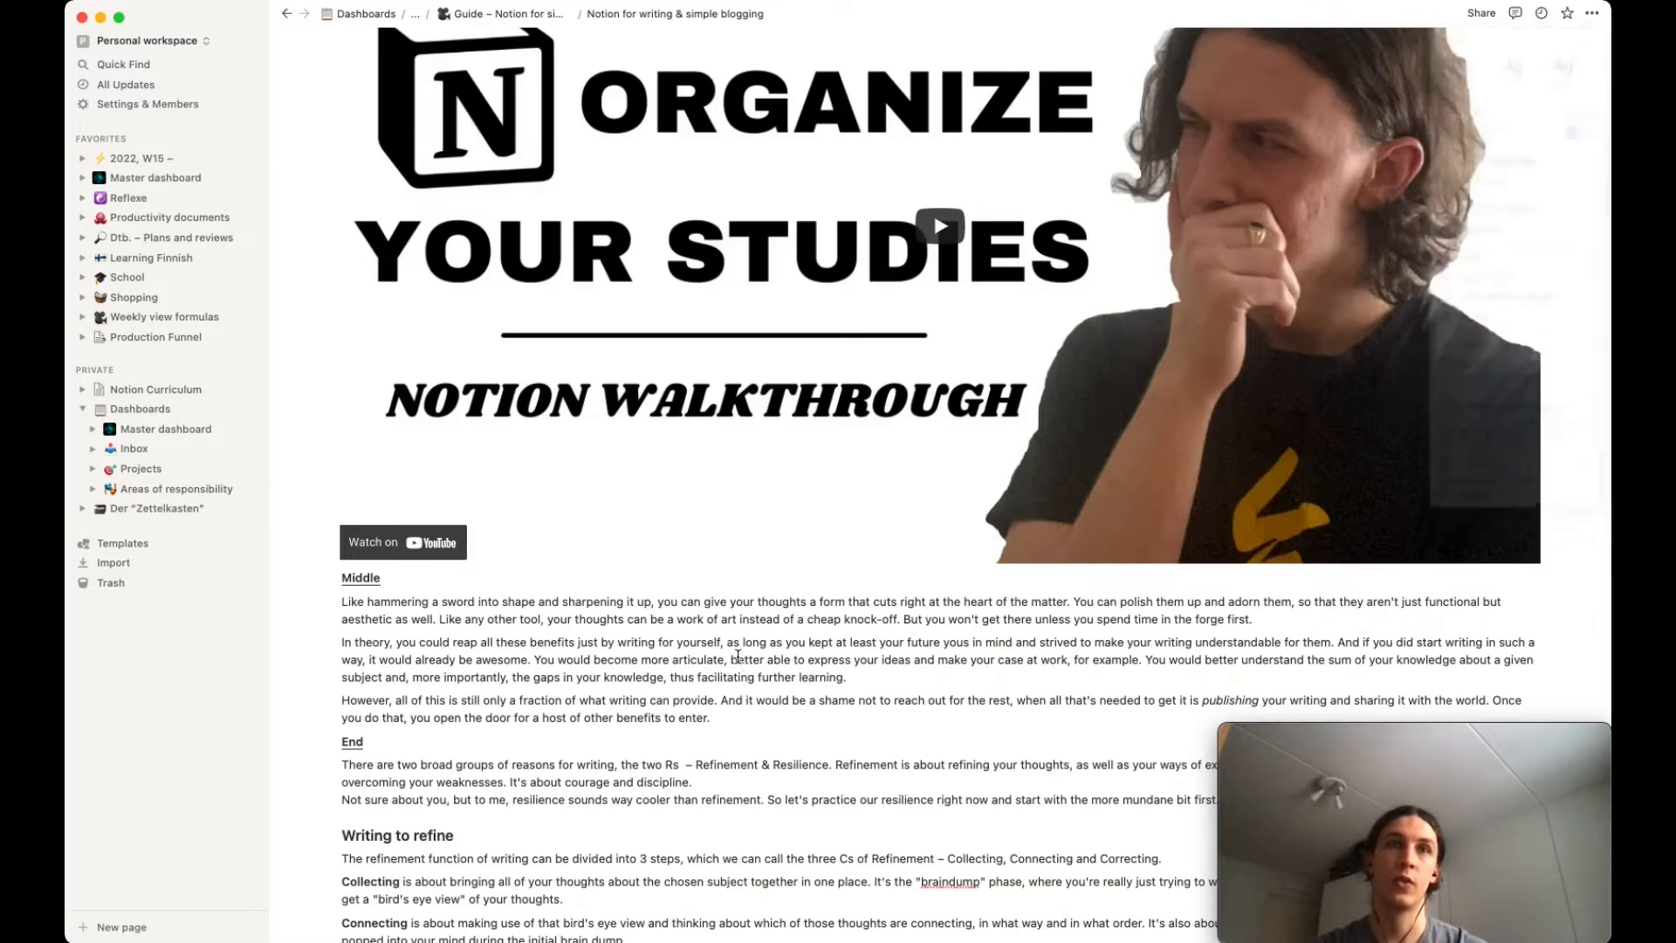
pyautogui.scroll(3, 738, 656)
pyautogui.scroll(2, 738, 656)
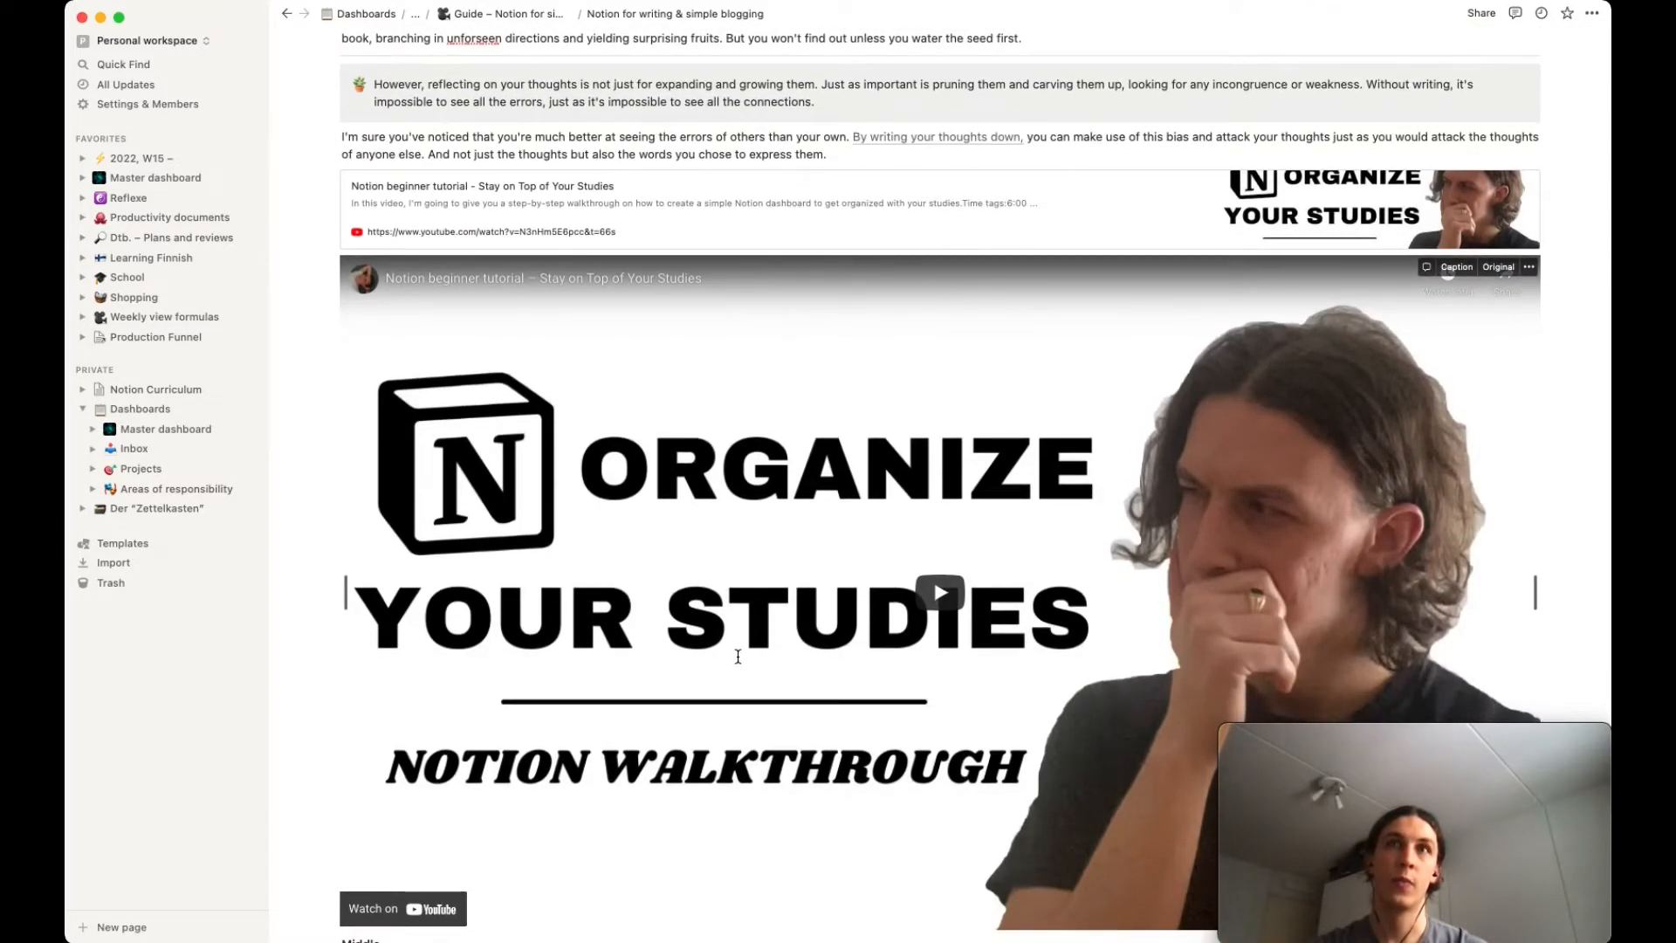
# Insert an image block below the "Like hammering a sword" paragraph and upload the bloggers JPEG from the Desktop folder.
pyautogui.scroll(-10, 738, 656)
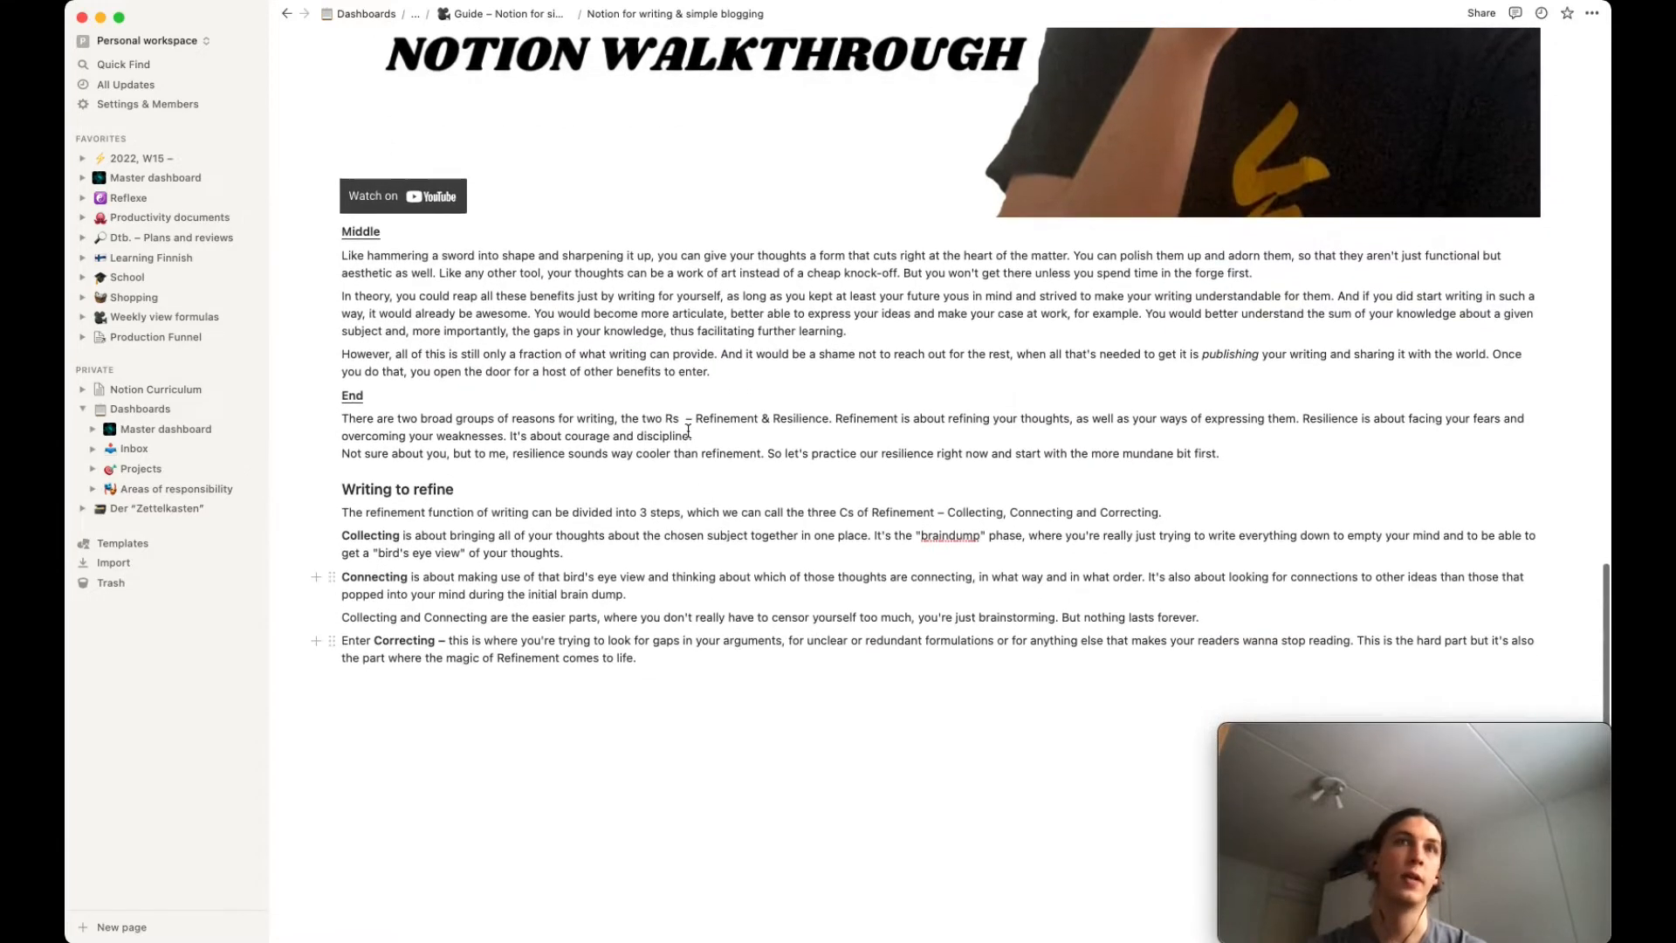
pyautogui.click(1293, 279)
pyautogui.press('Return')
pyautogui.write('Image')
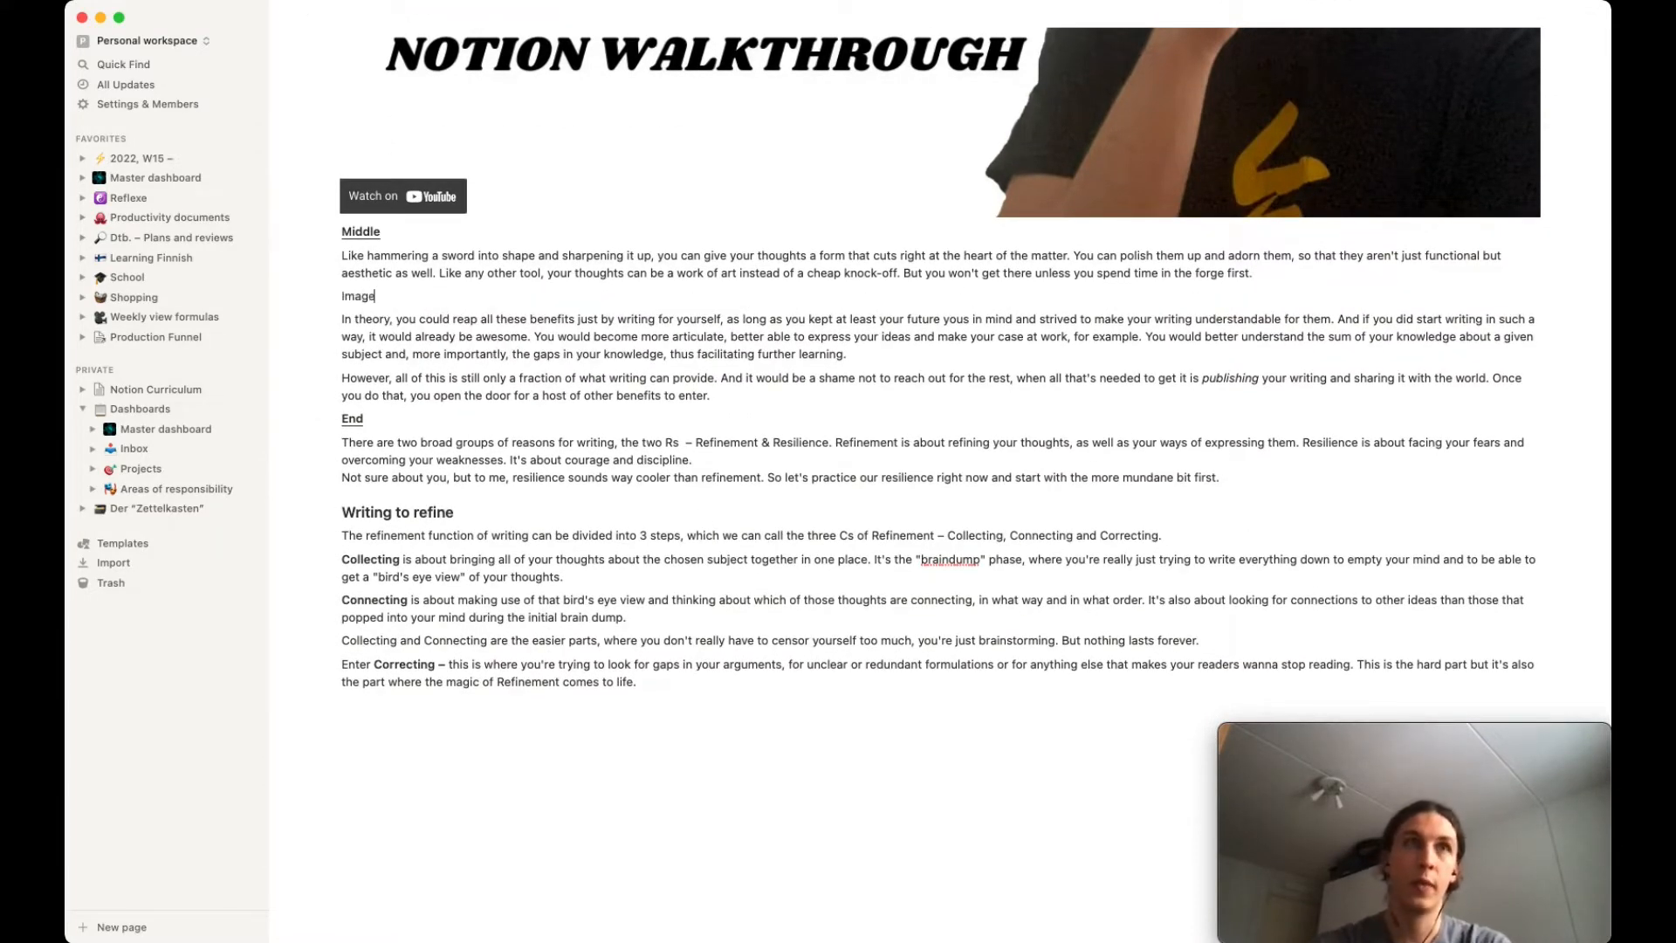
pyautogui.doubleClick(367, 298)
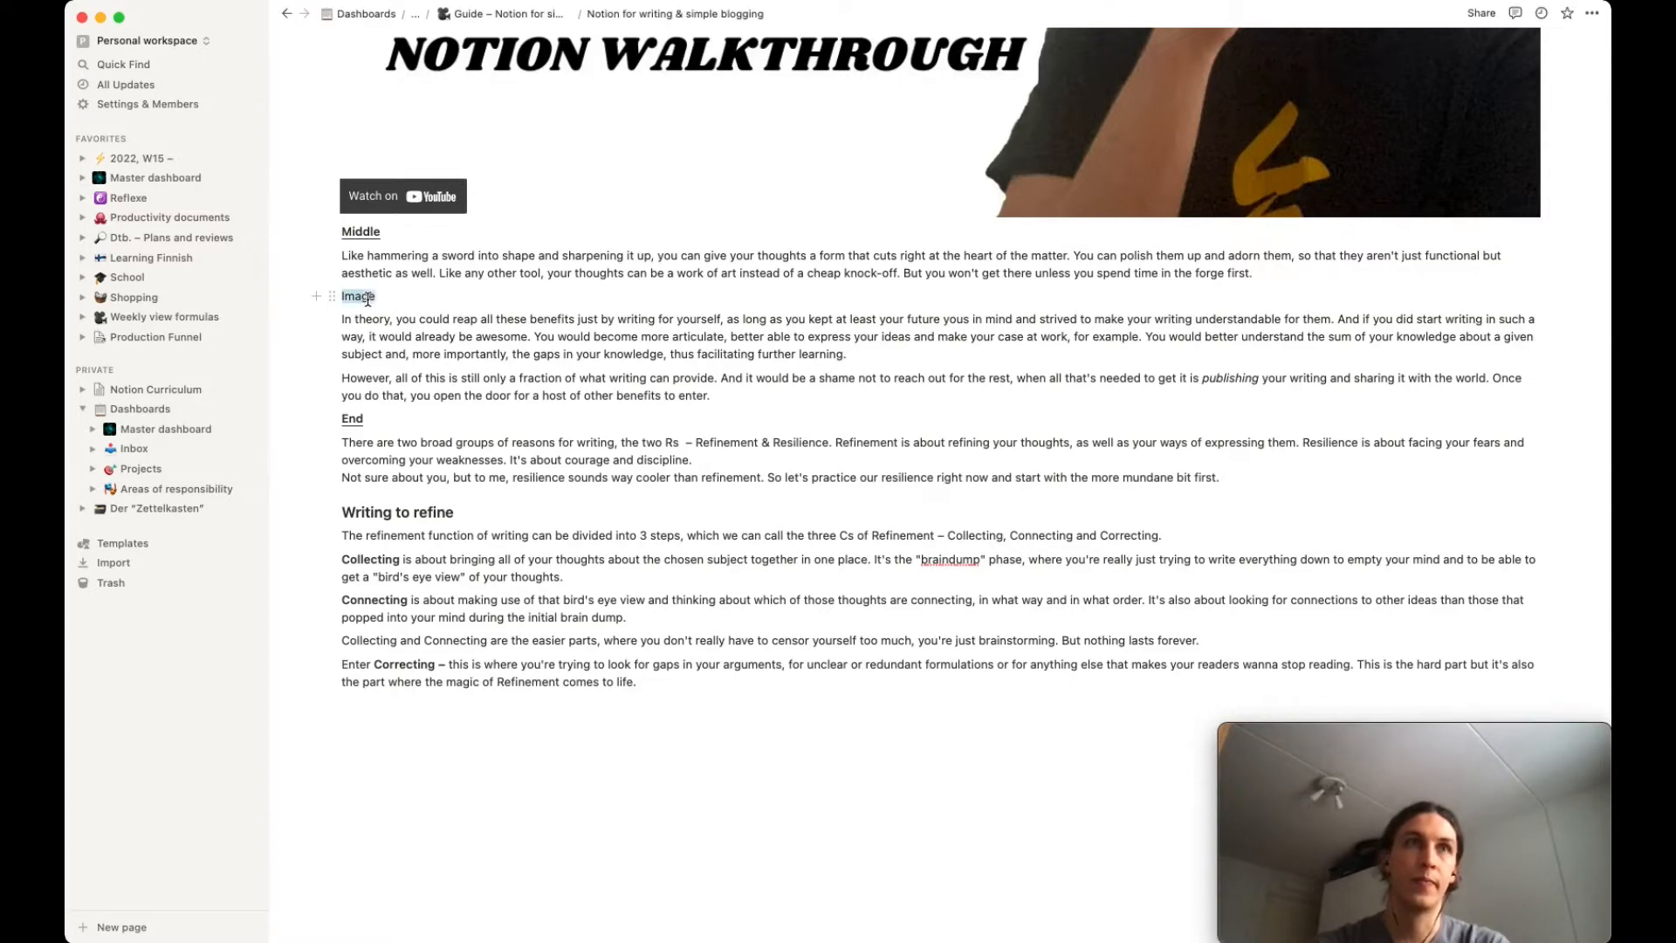
pyautogui.write('/image')
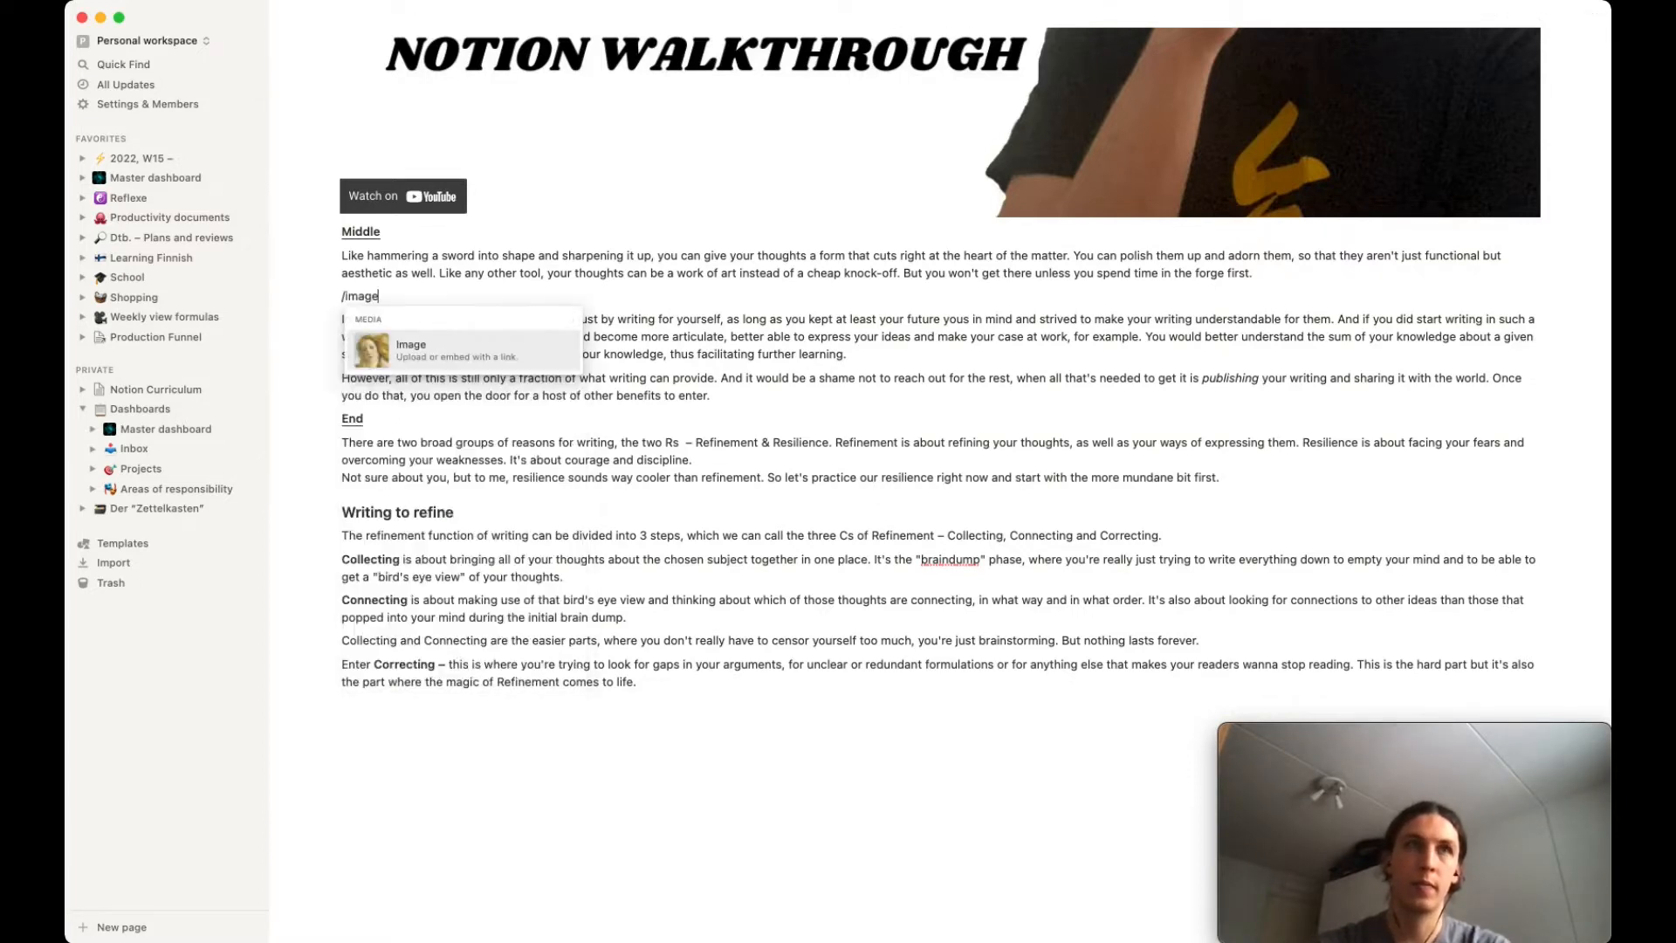
pyautogui.click(446, 349)
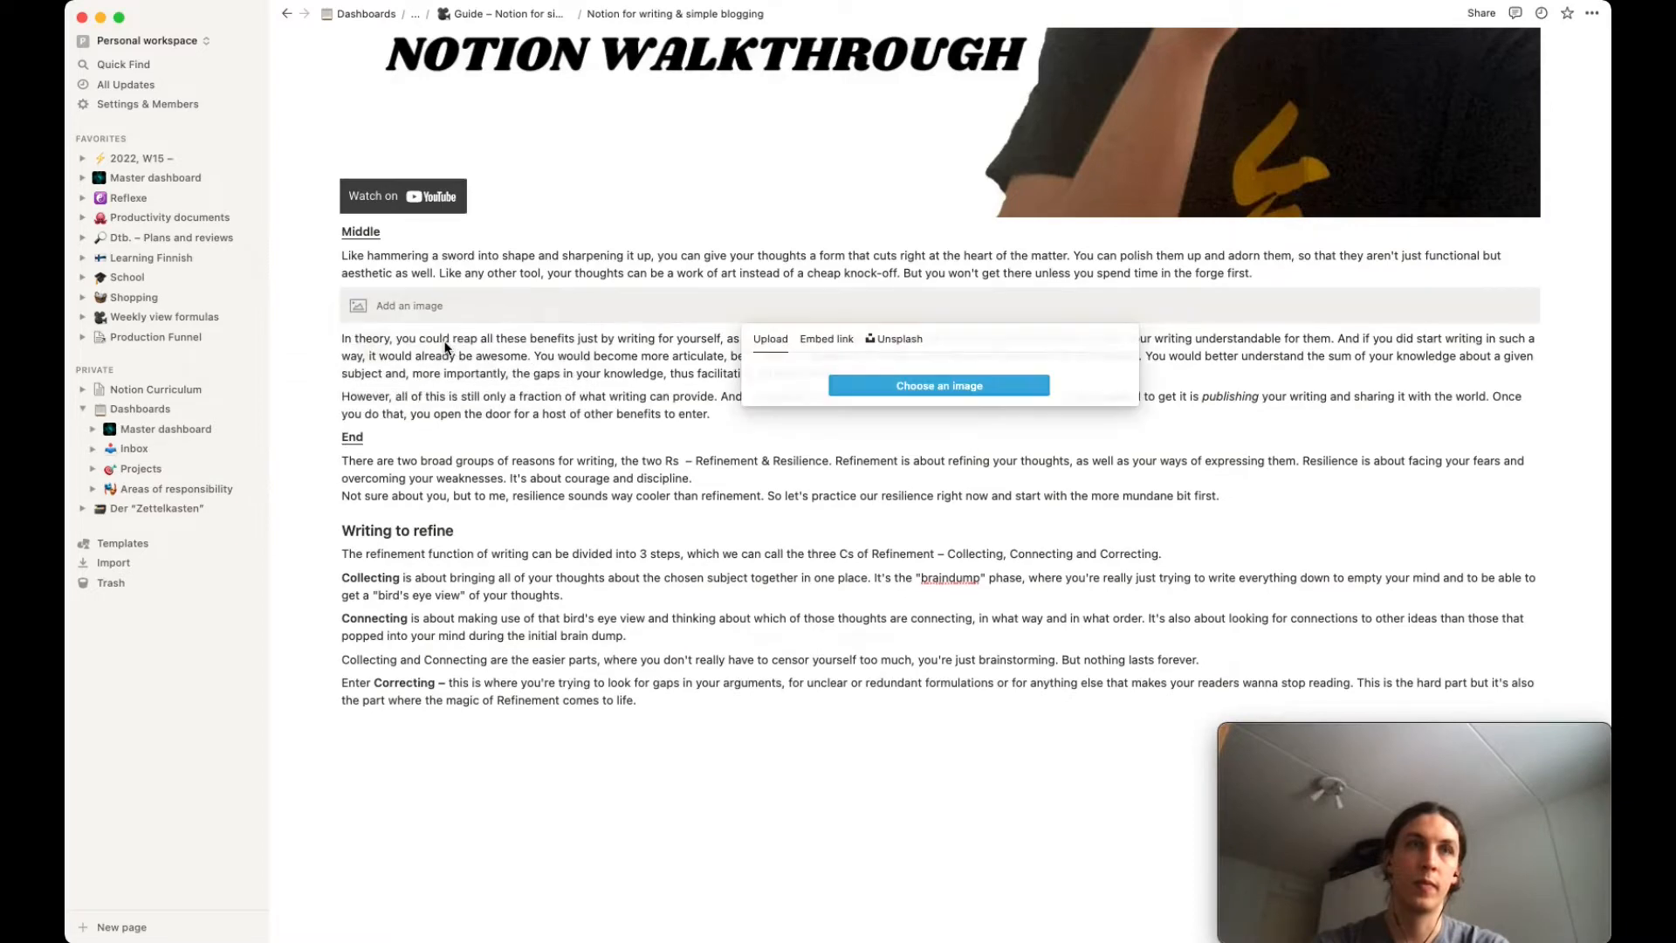
pyautogui.click(908, 386)
pyautogui.click(706, 339)
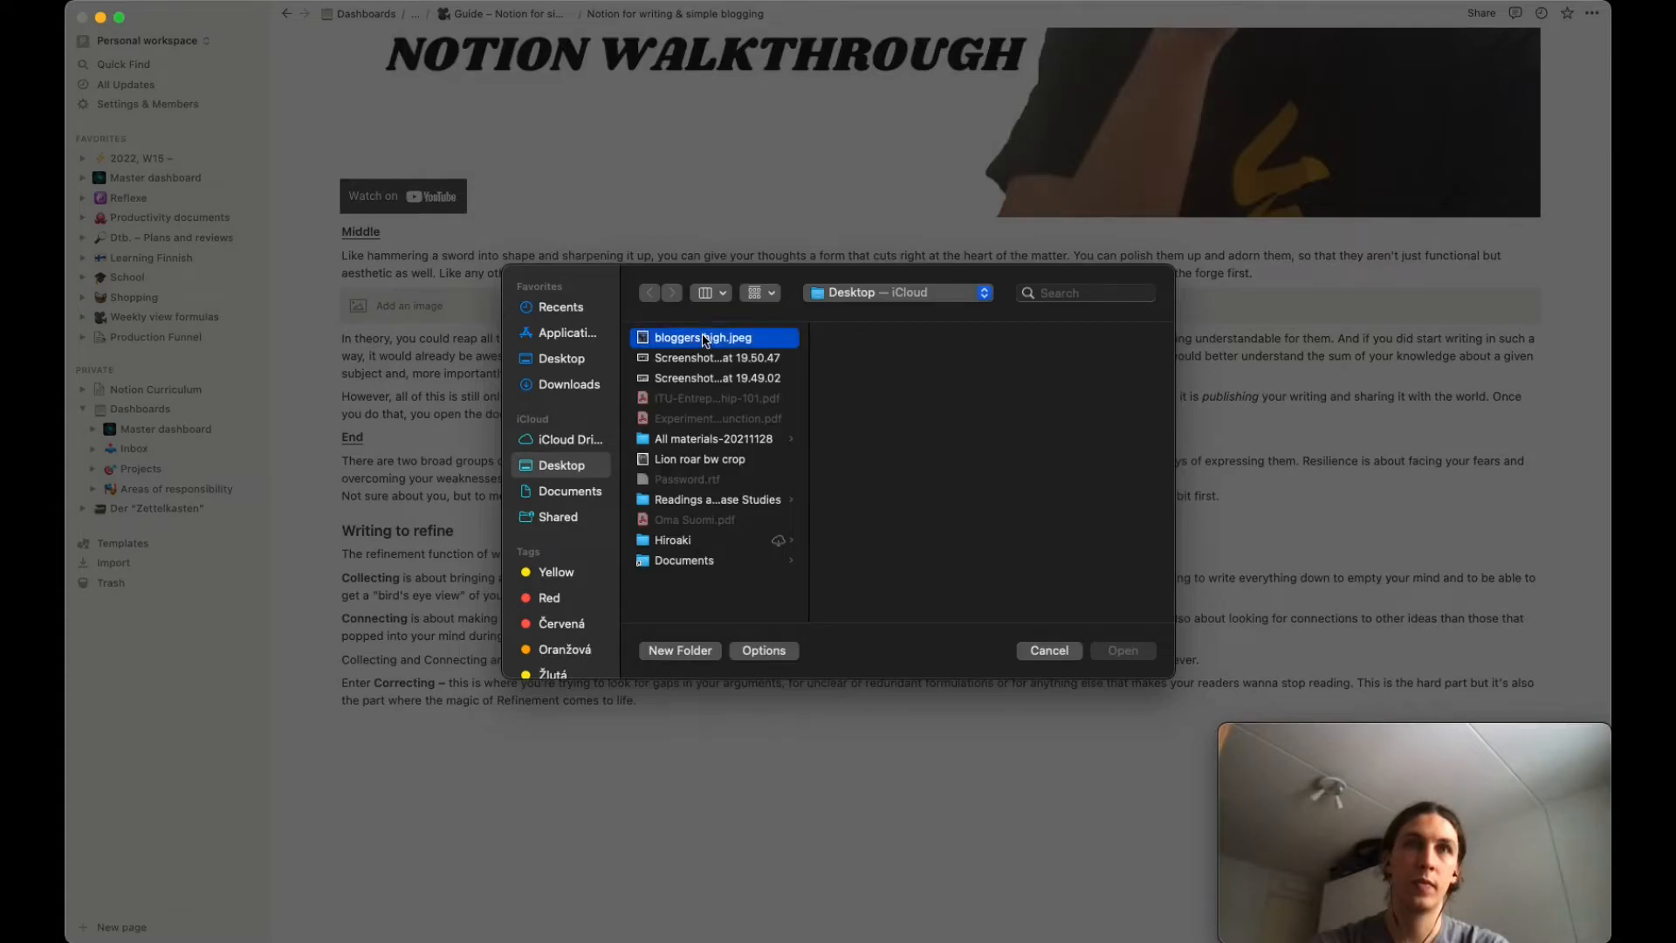
pyautogui.doubleClick(704, 338)
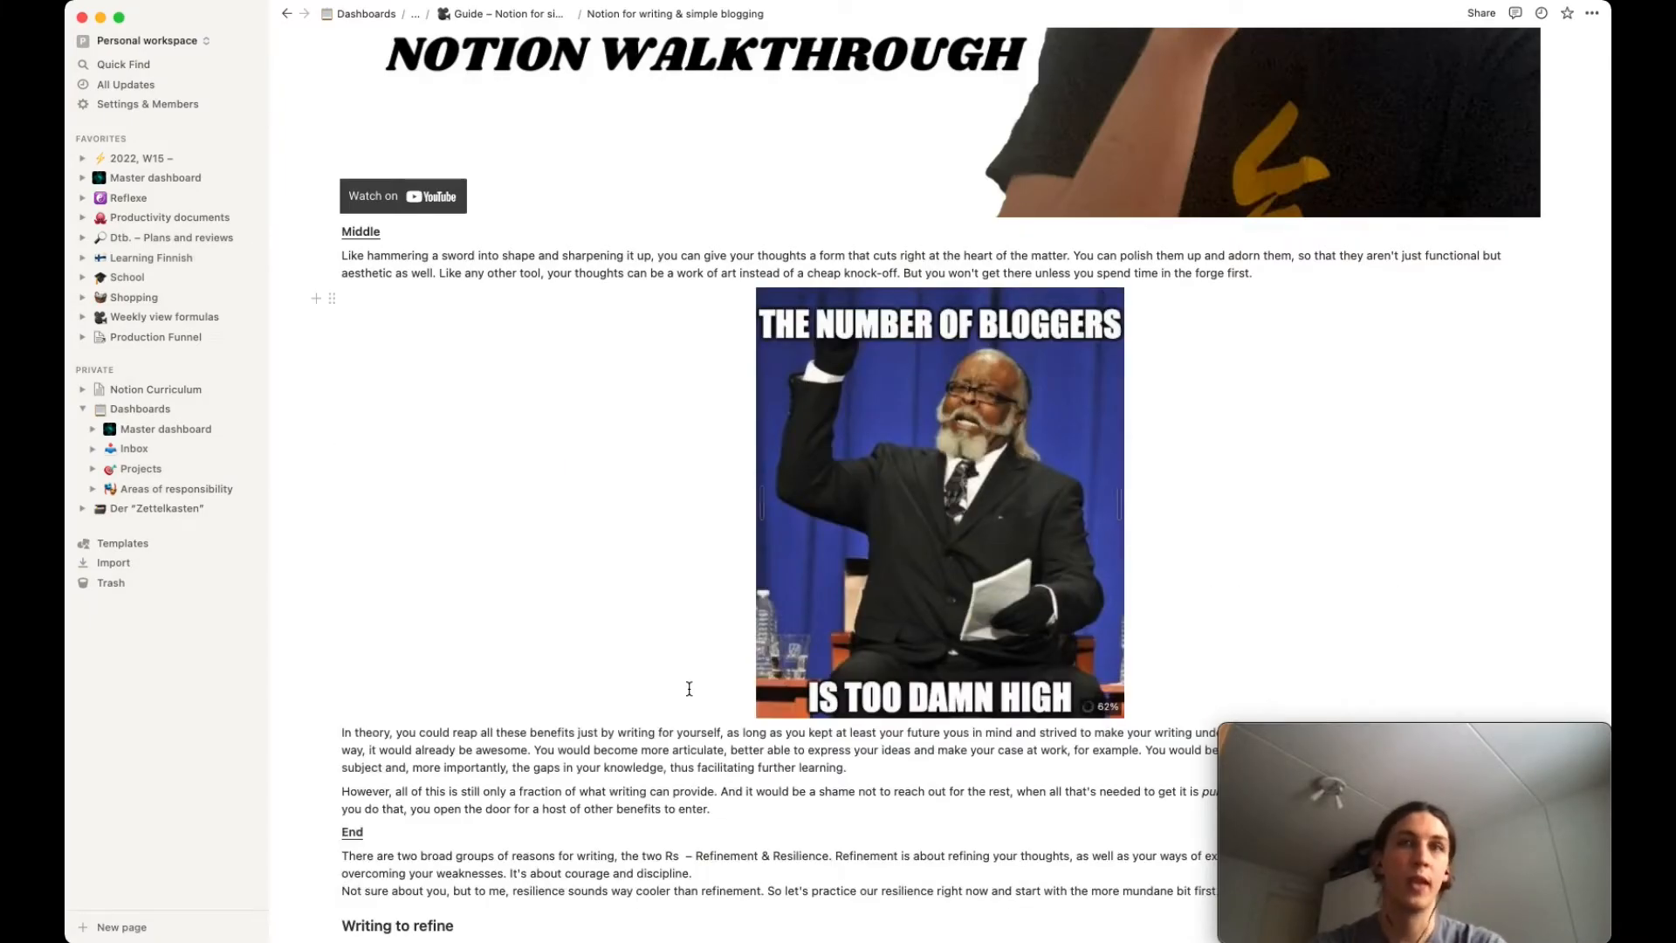
# Browse the available embed block types from a new line below the bloggers image, then clear the query.
pyautogui.scroll(-4, 688, 689)
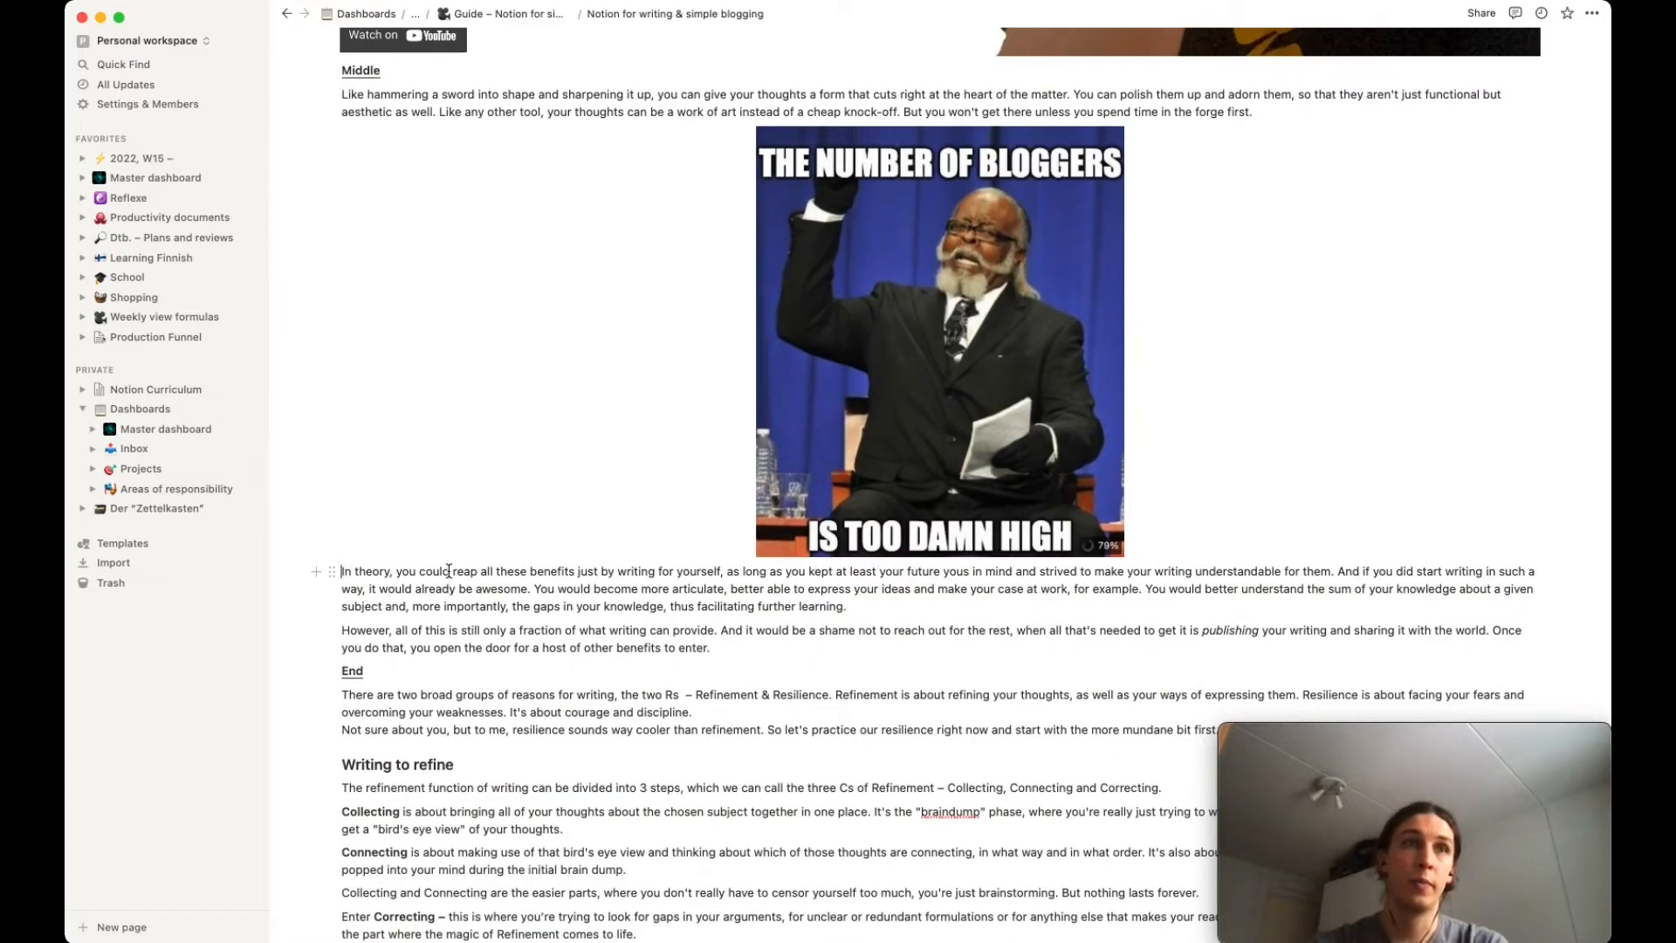
pyautogui.press('Return')
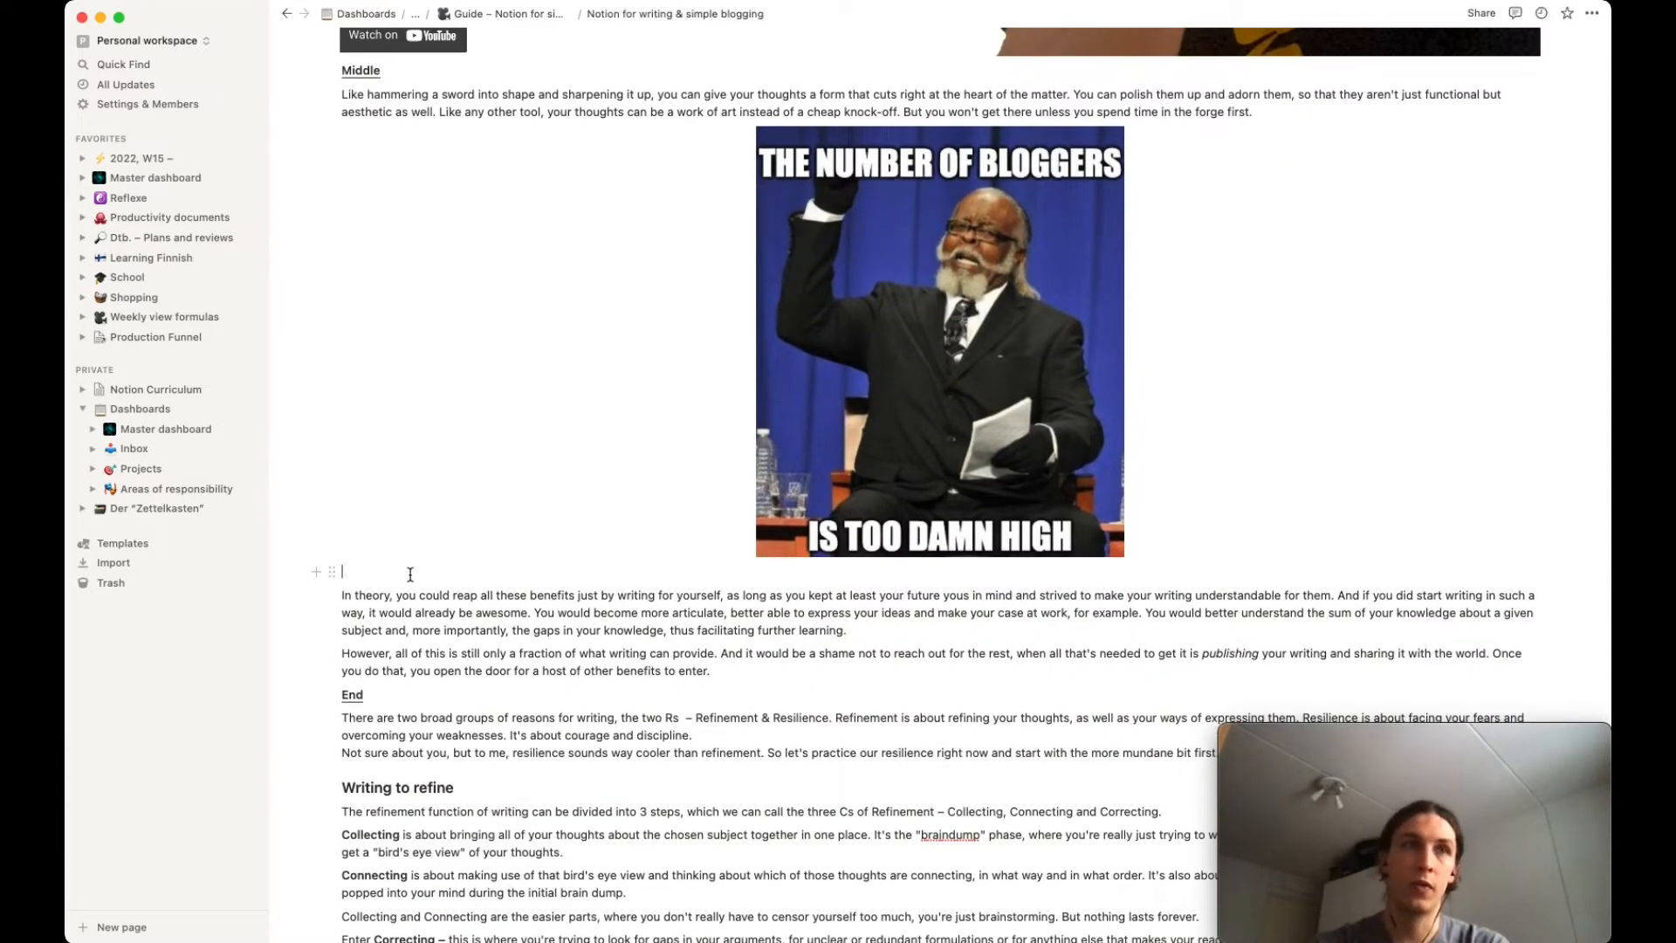
pyautogui.write('/emeb')
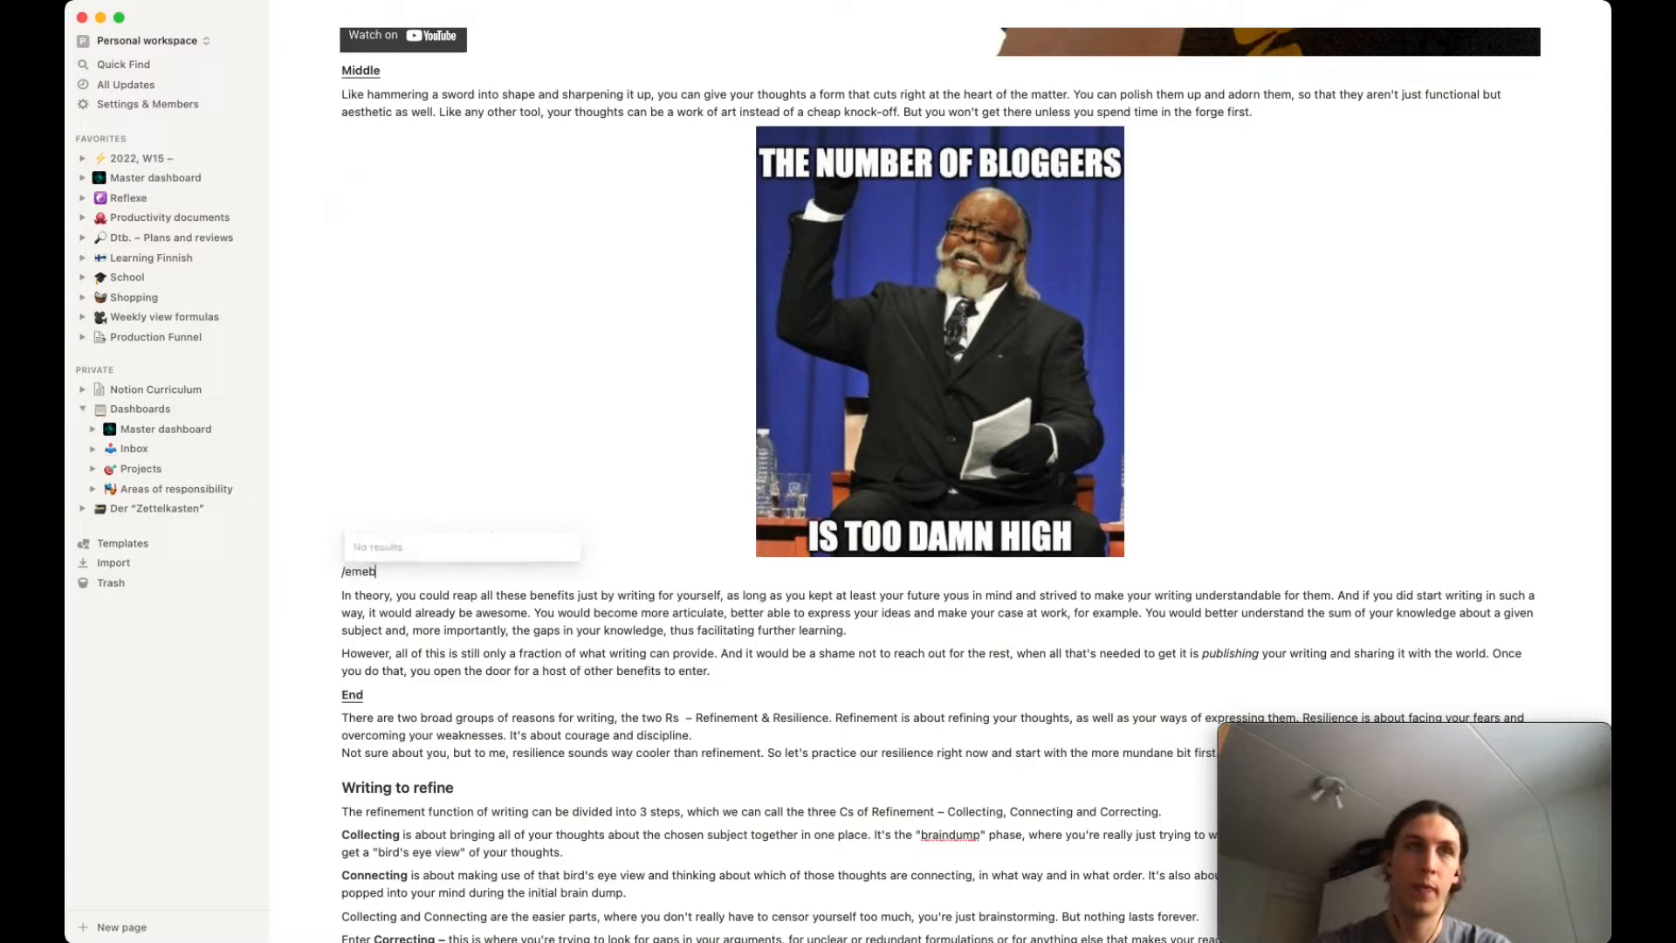
pyautogui.press('BackSpace')
pyautogui.press('BackSpace')
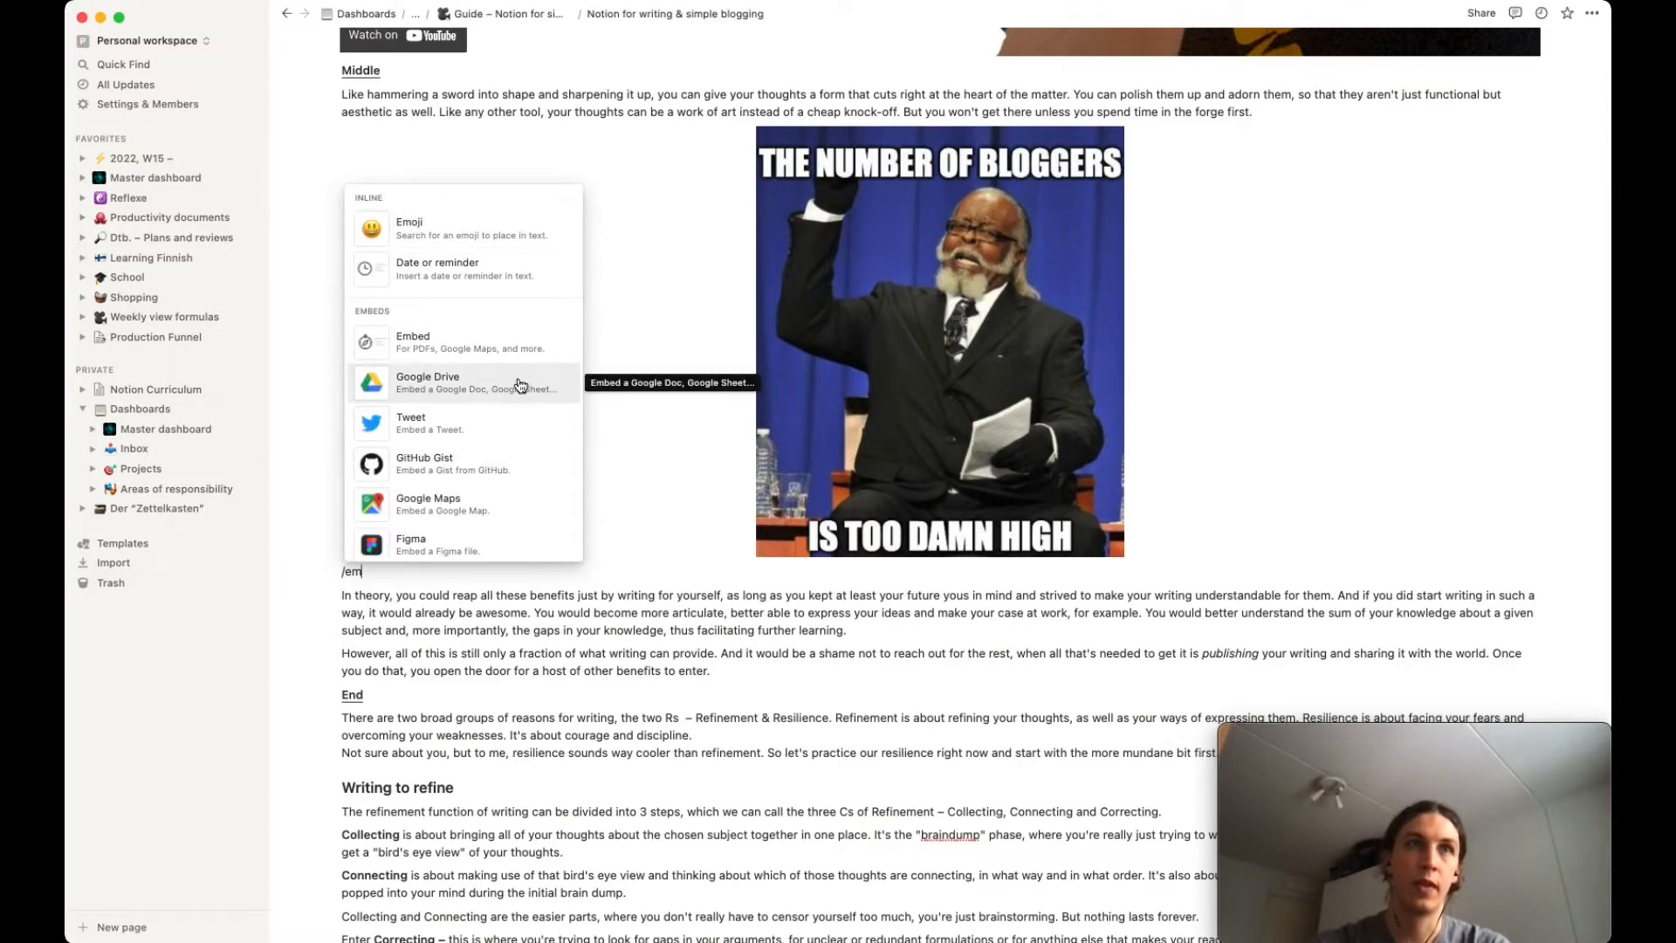
pyautogui.scroll(-3, 521, 387)
pyautogui.scroll(-5, 521, 388)
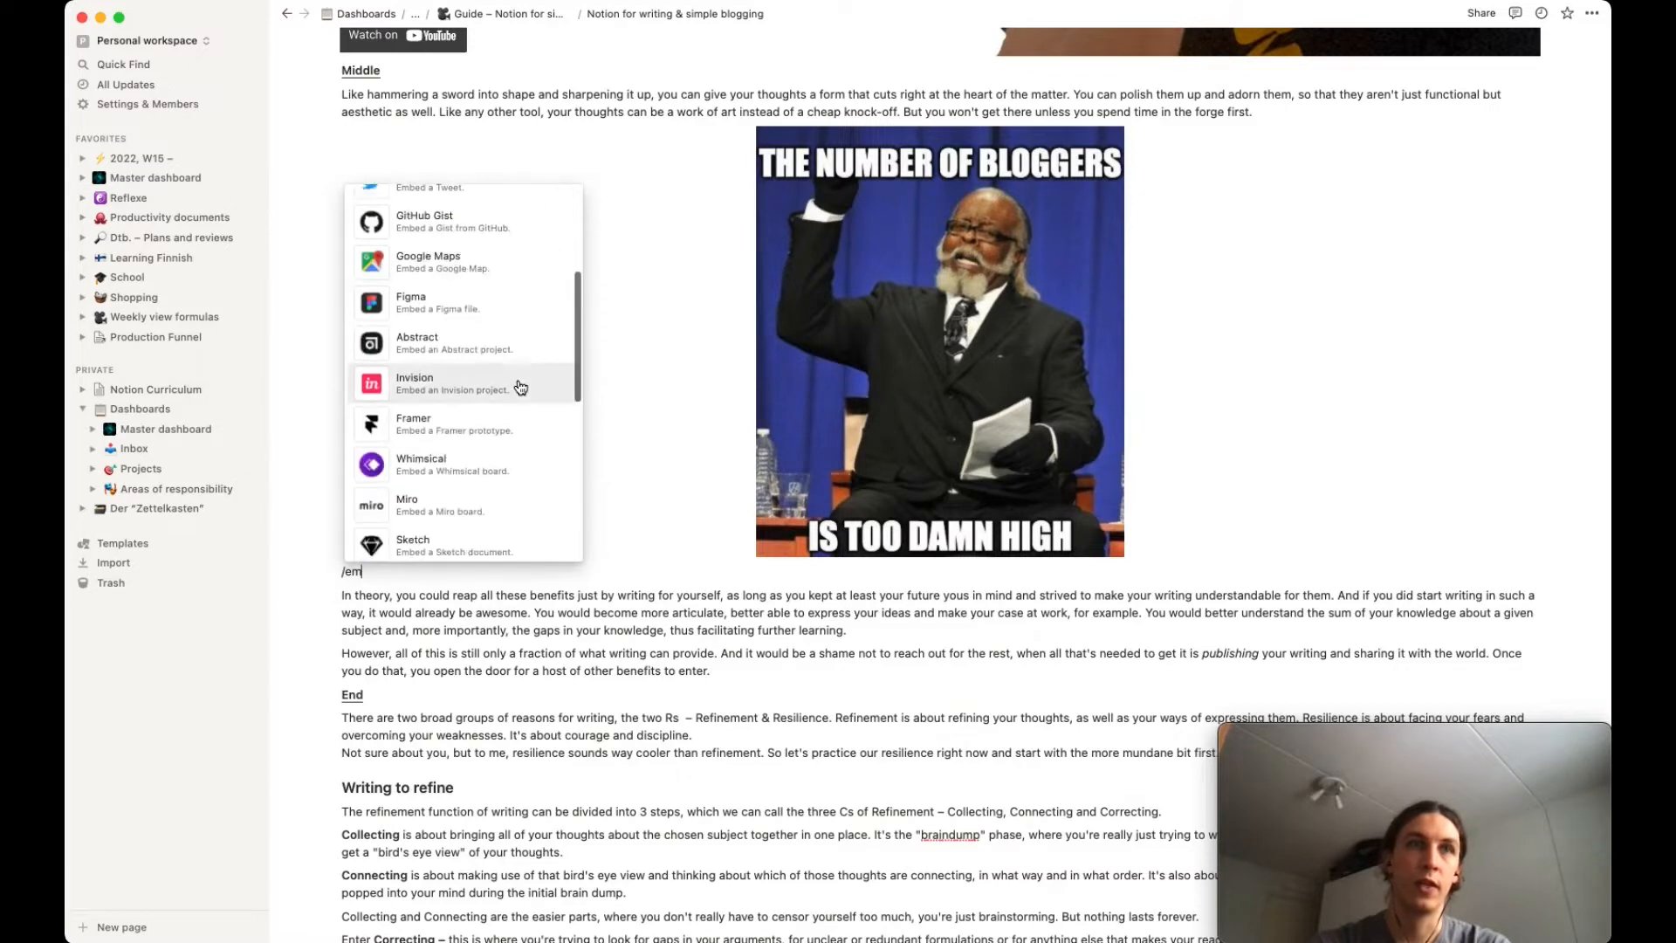
pyautogui.scroll(-5, 521, 388)
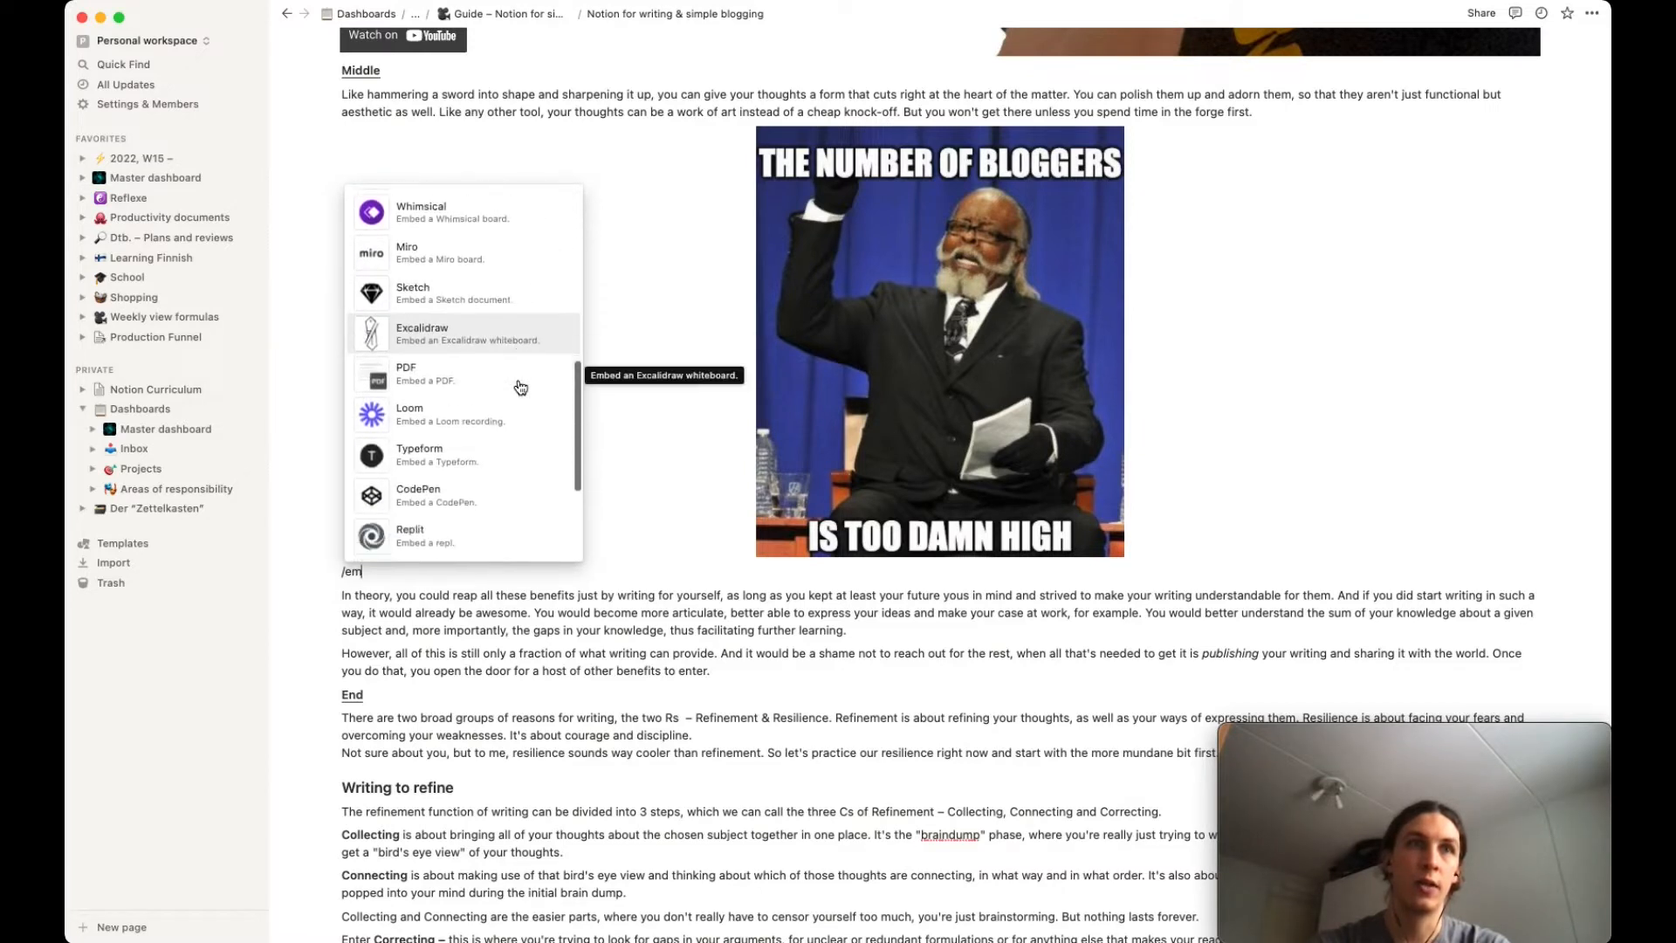
pyautogui.scroll(10, 521, 388)
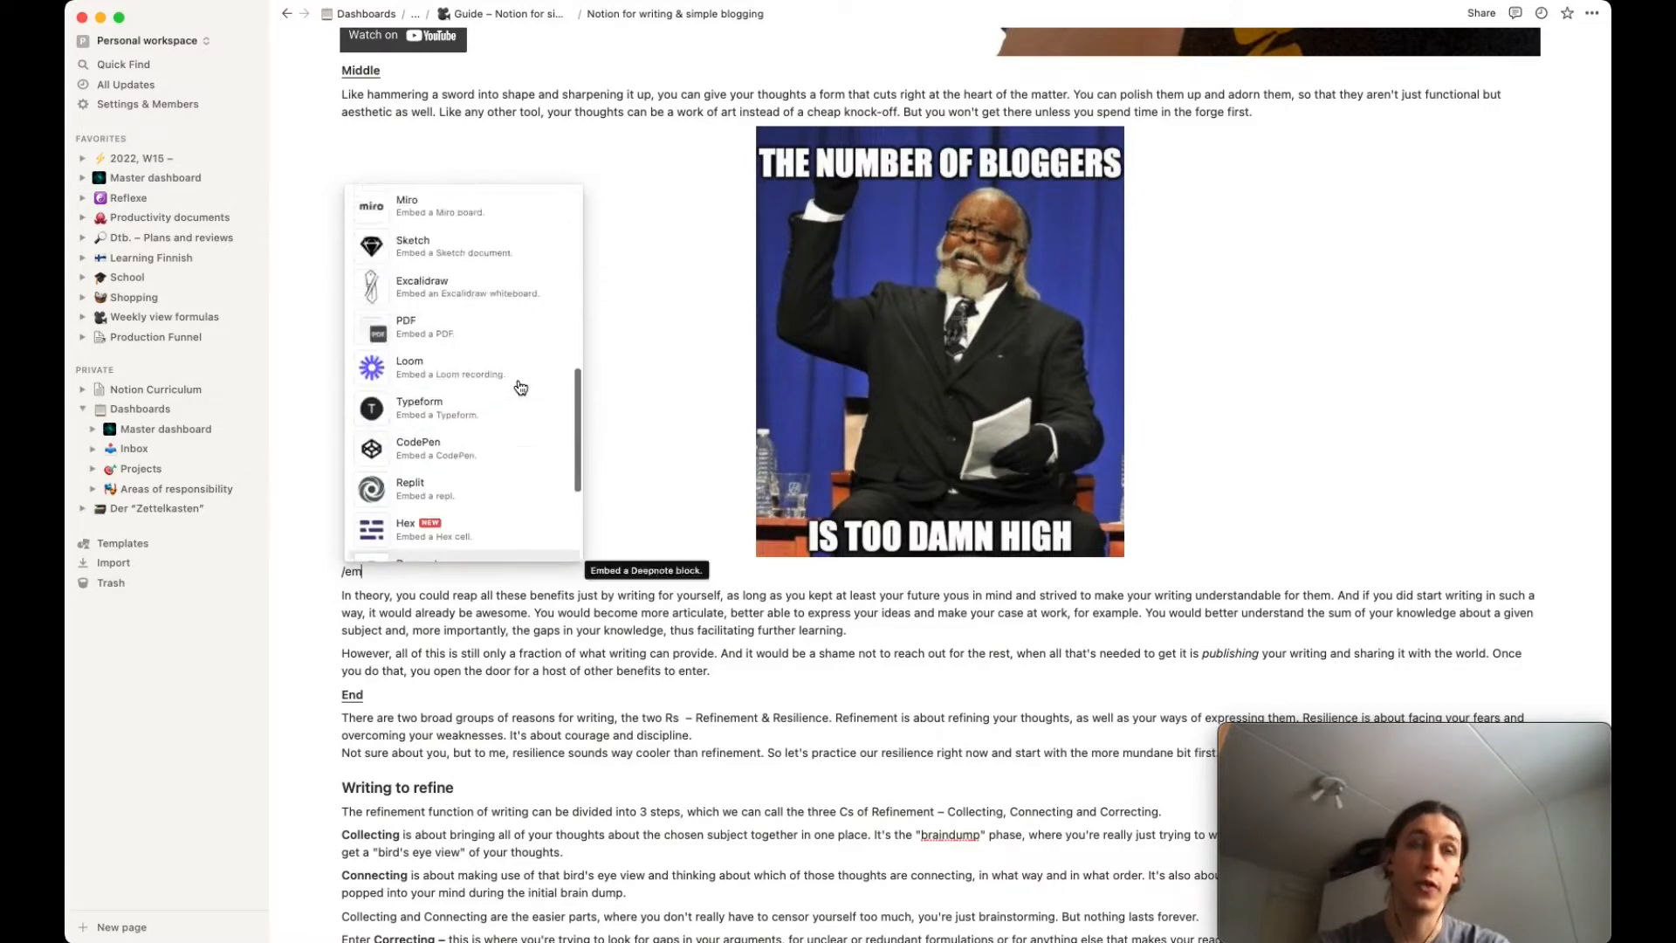
pyautogui.press('Down')
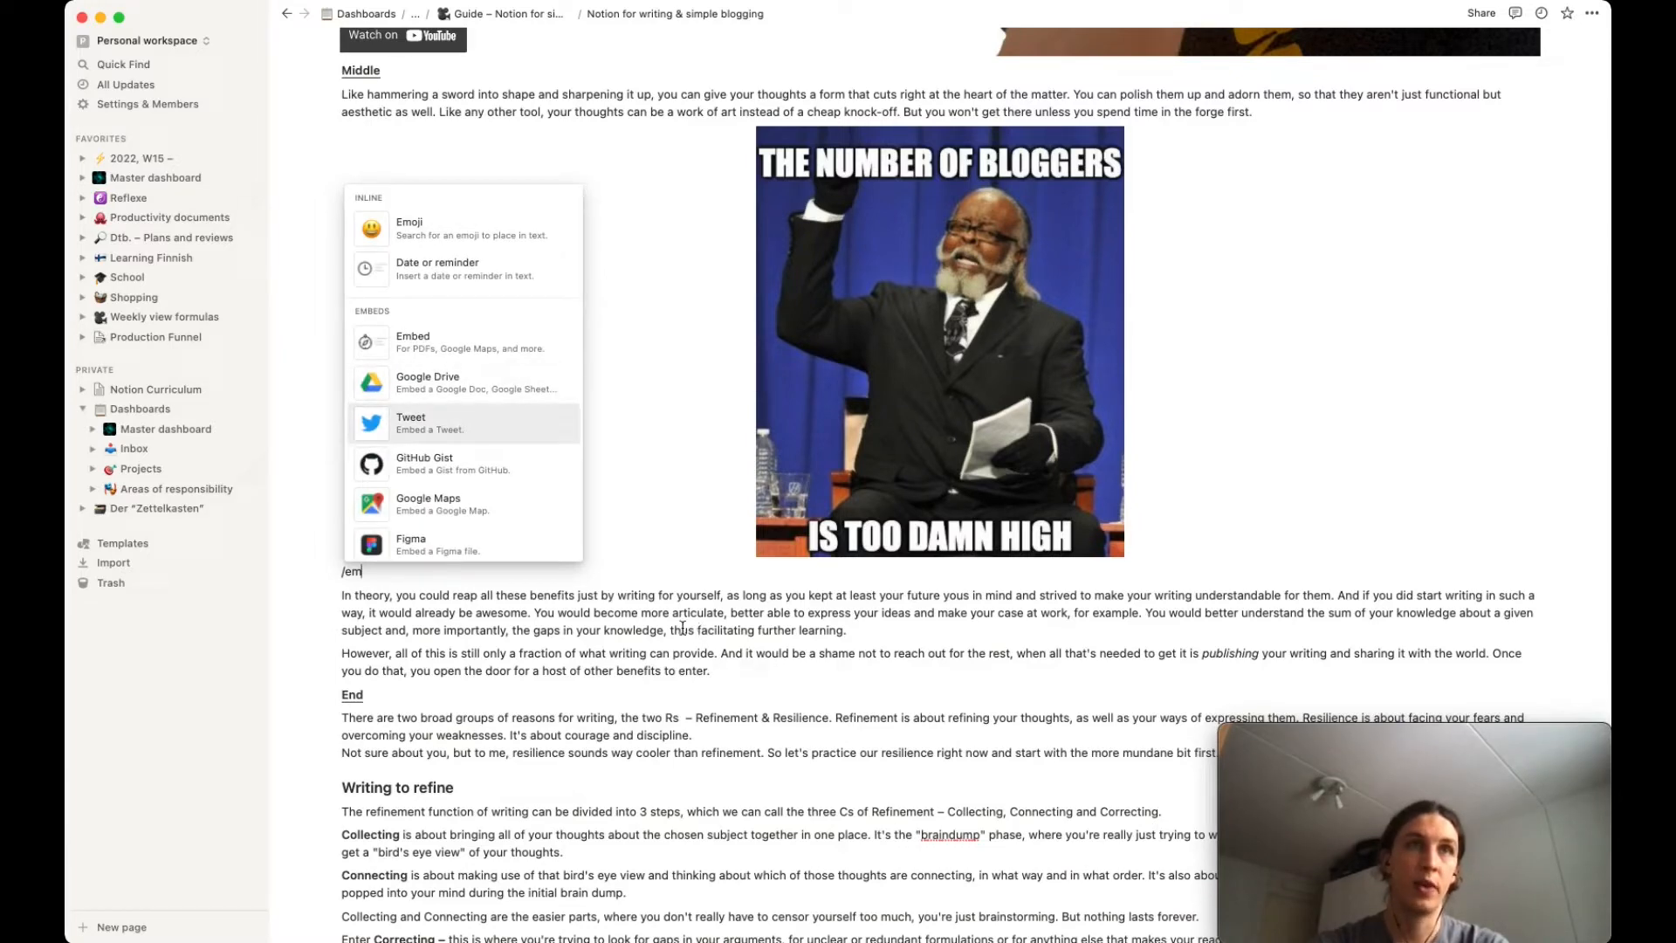
pyautogui.press('BackSpace')
pyautogui.press('BackSpace')
pyautogui.press('BackSpace')
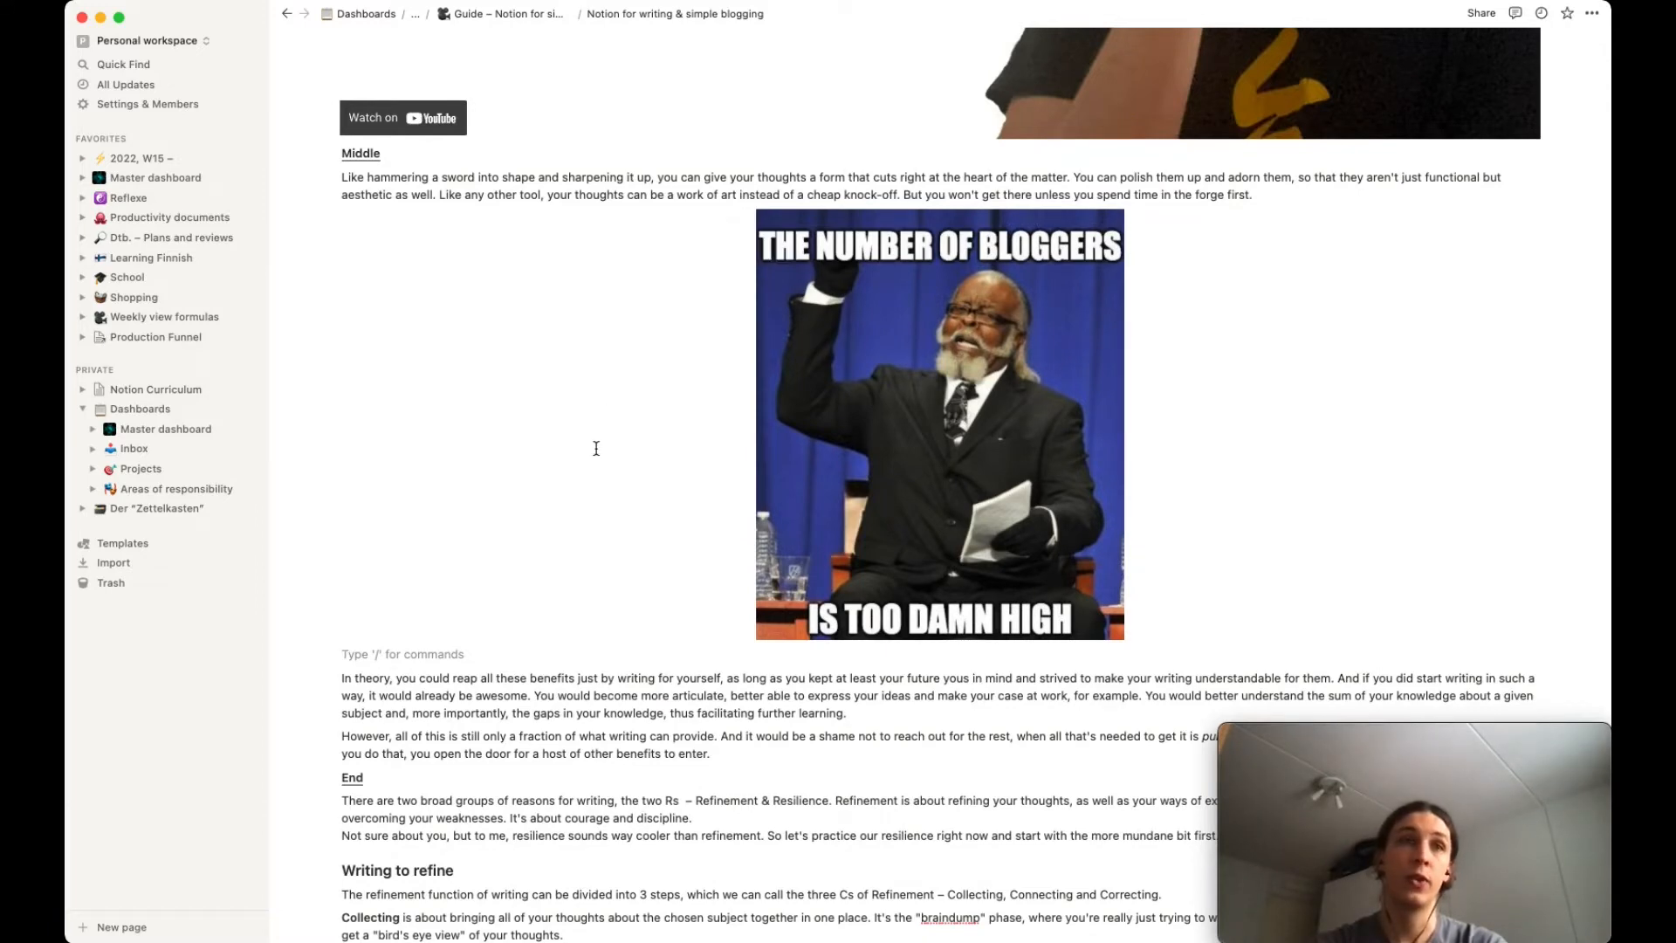
# Move the bloggers image into a column to the right of the "Like hammering a sword" paragraph.
pyautogui.scroll(-2, 596, 448)
pyautogui.scroll(3, 596, 449)
pyautogui.scroll(1, 596, 449)
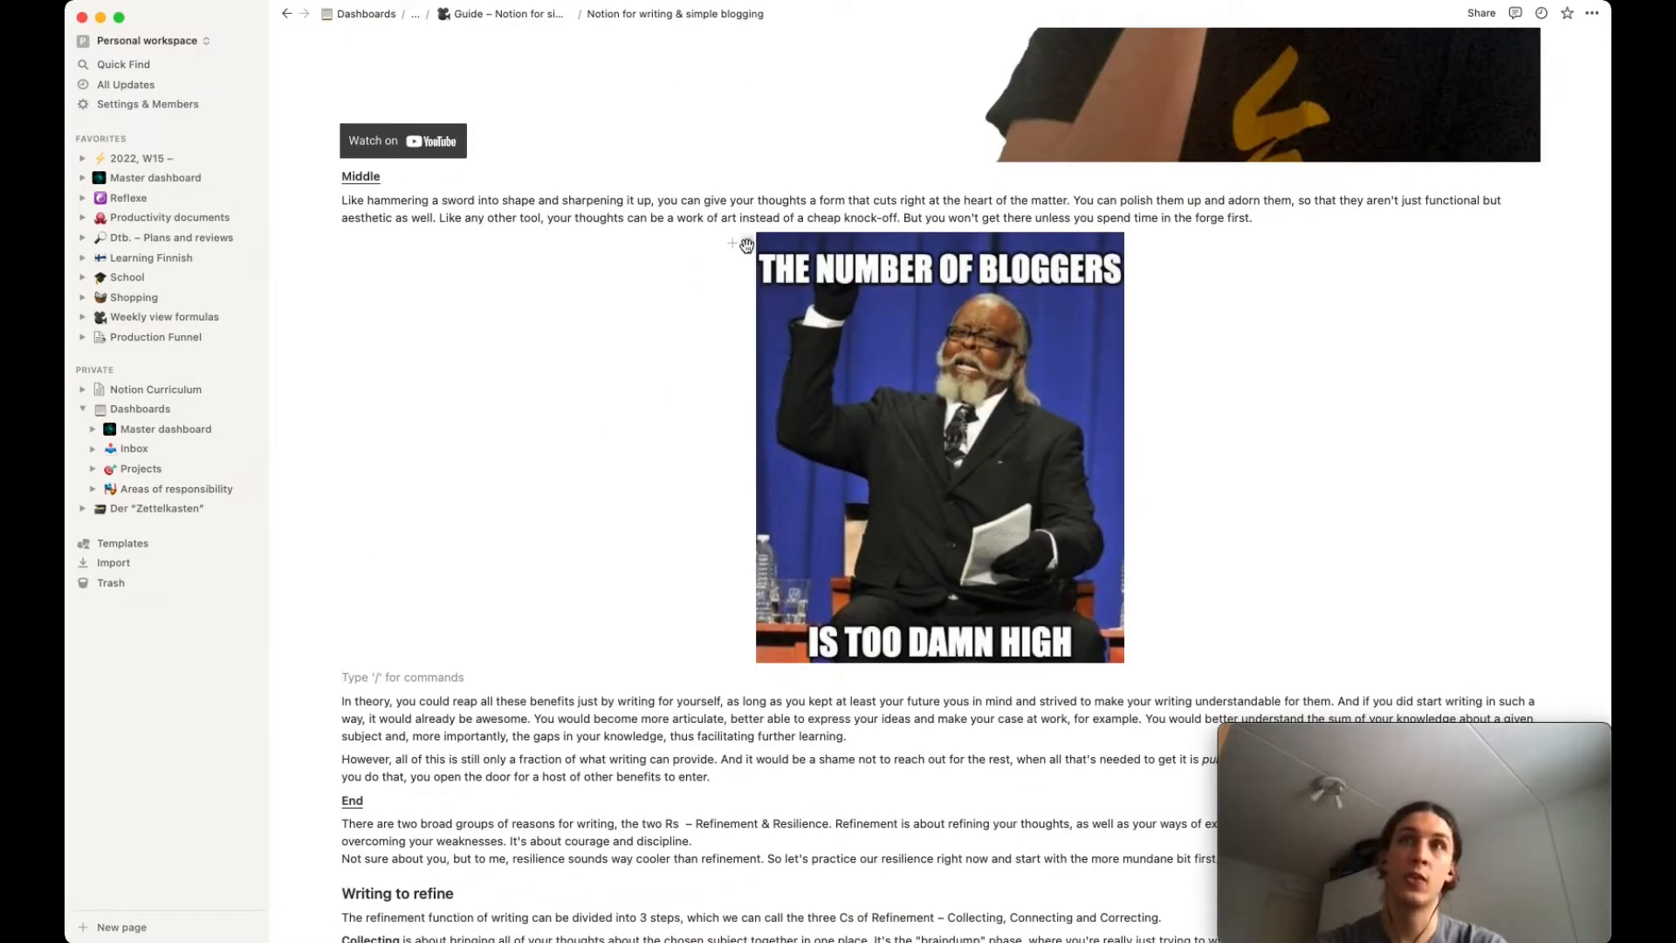
pyautogui.moveTo(748, 250); pyautogui.dragTo(1545, 200)
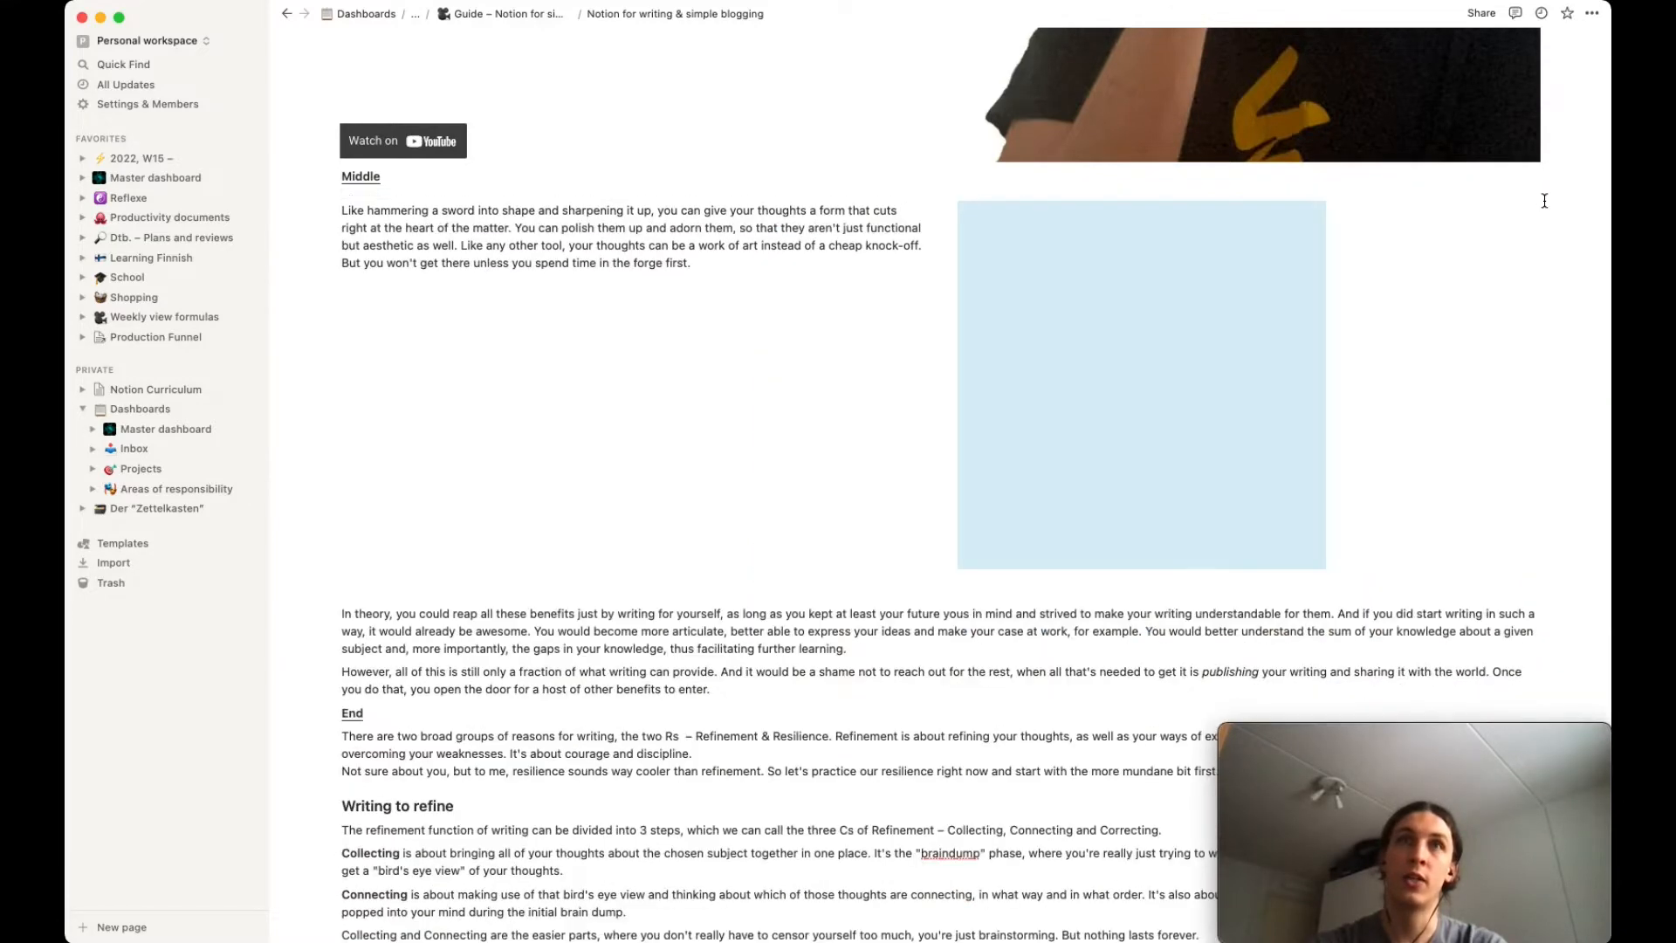
# Move the "In theory" and "However" paragraphs and the End section into the text column beside the image, and widen that column.
pyautogui.scroll(-3, 727, 429)
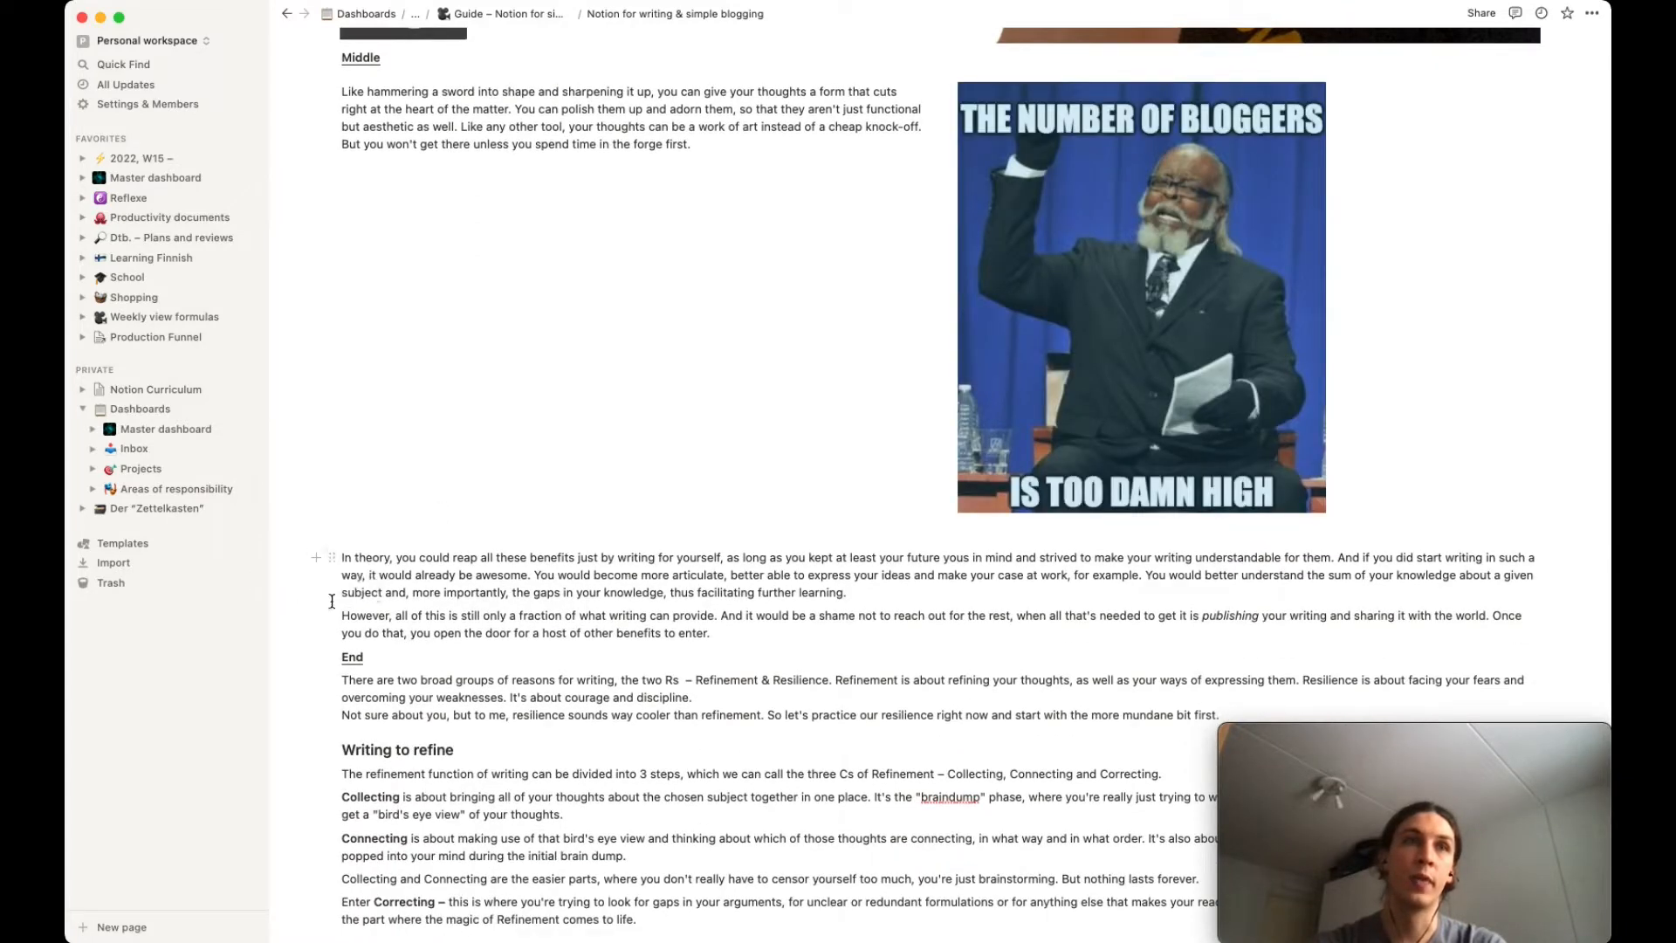
pyautogui.moveTo(318, 558); pyautogui.dragTo(421, 627)
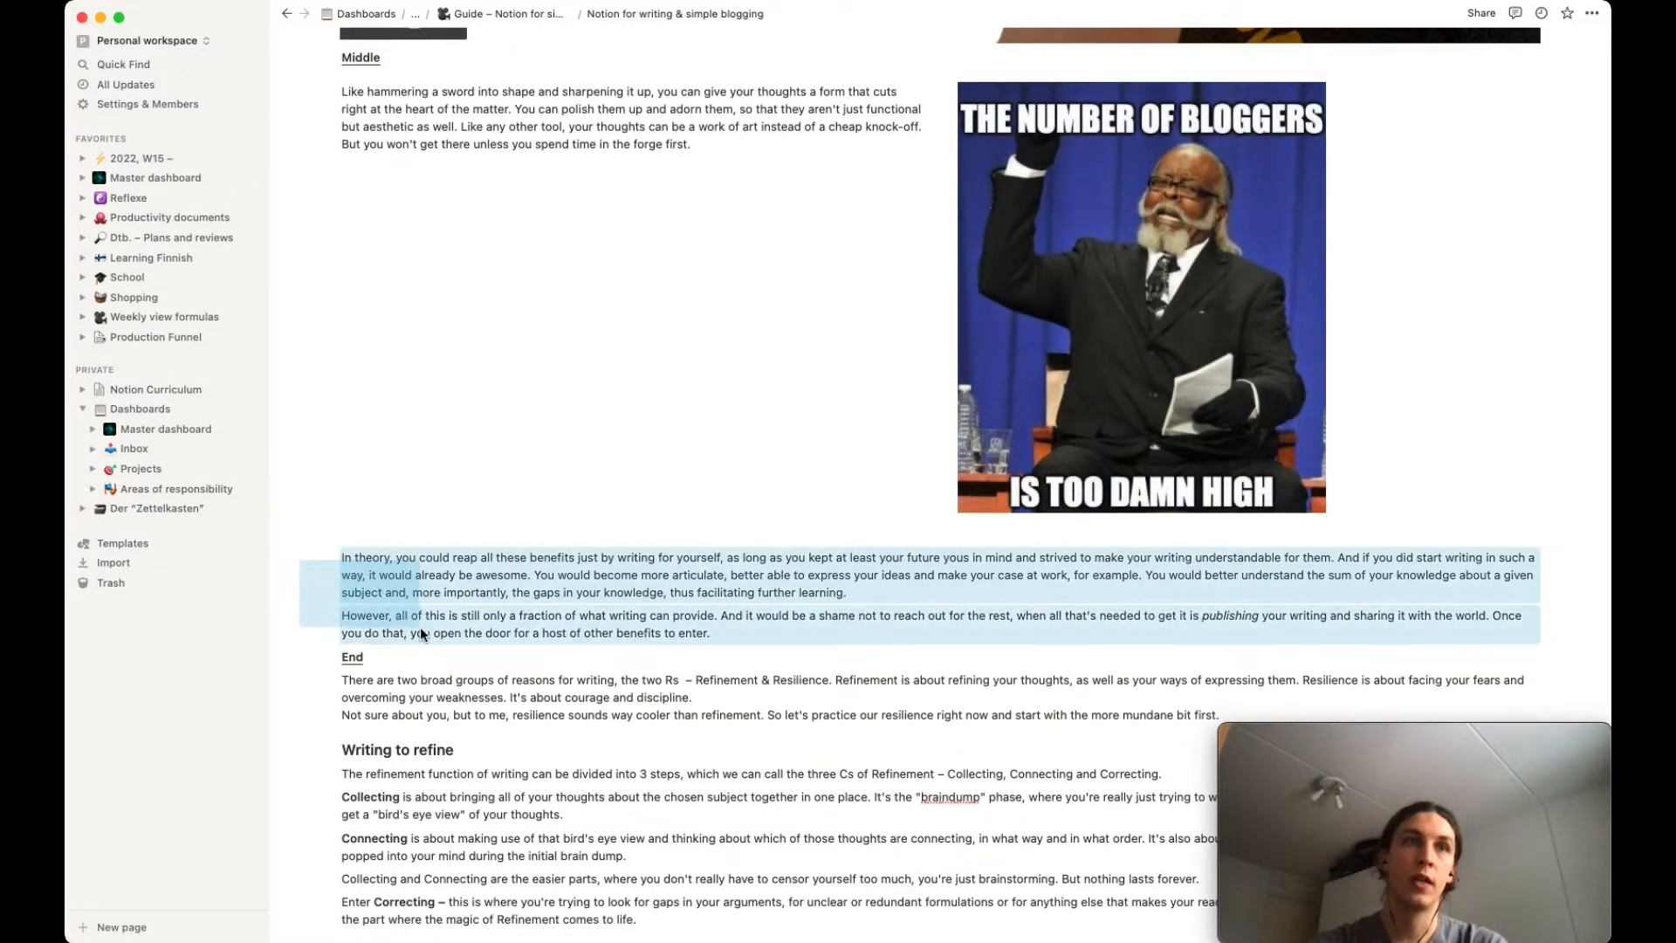
pyautogui.moveTo(337, 558); pyautogui.dragTo(348, 157)
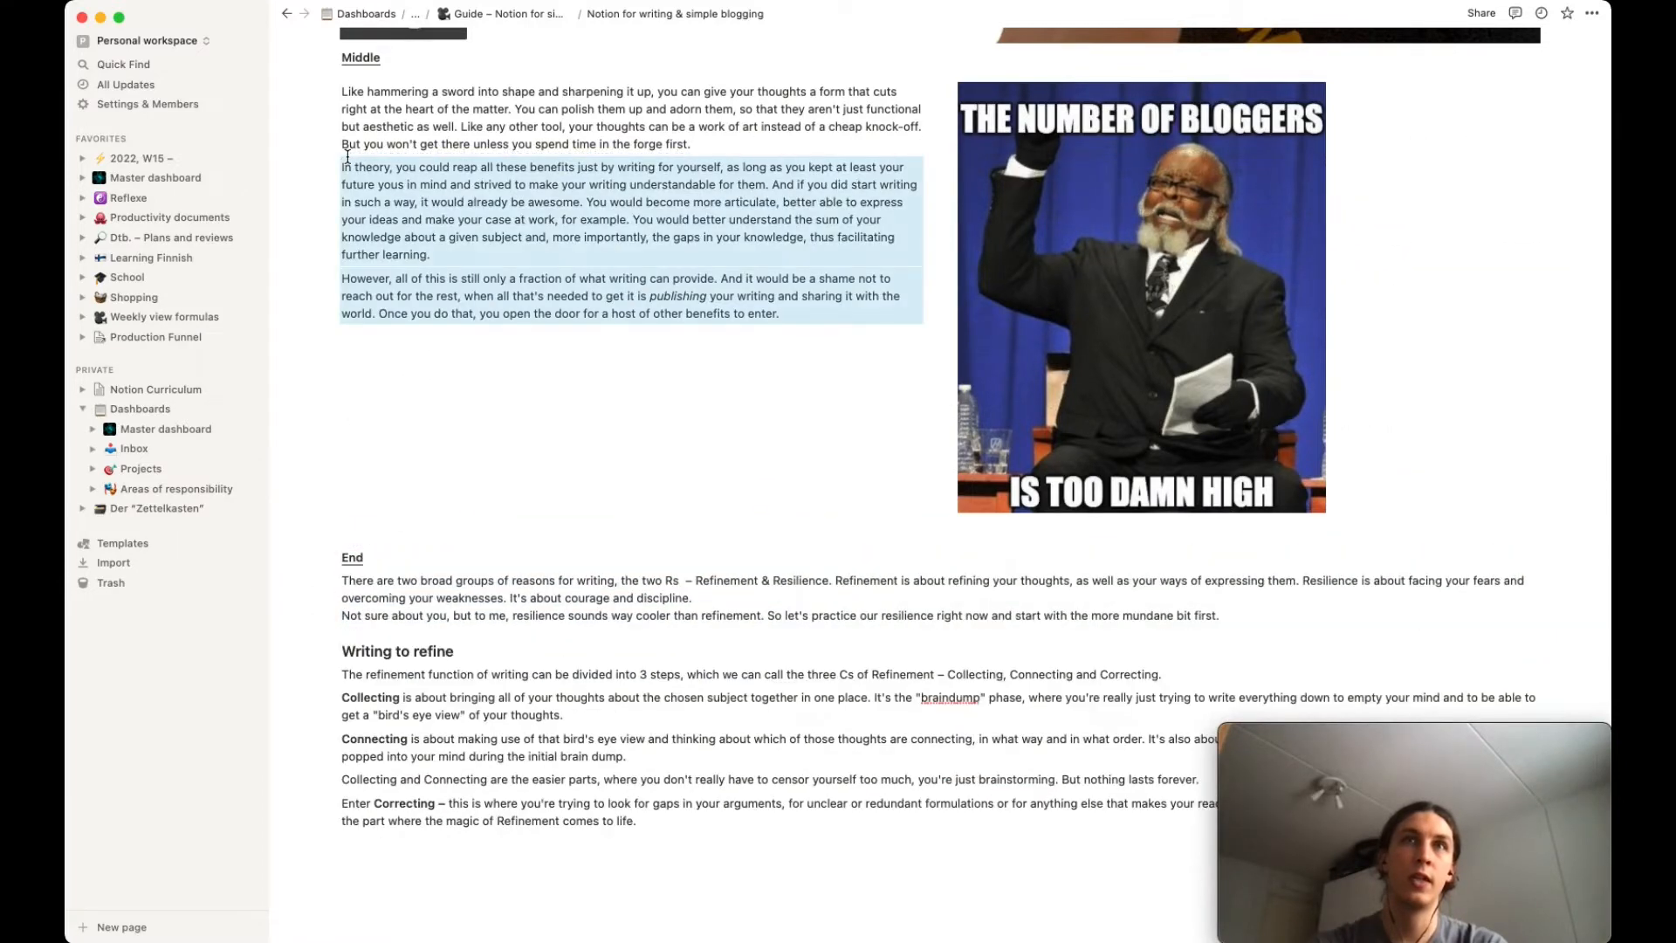
pyautogui.moveTo(294, 556); pyautogui.dragTo(447, 613)
pyautogui.moveTo(335, 560); pyautogui.dragTo(344, 314)
pyautogui.scroll(1, 344, 314)
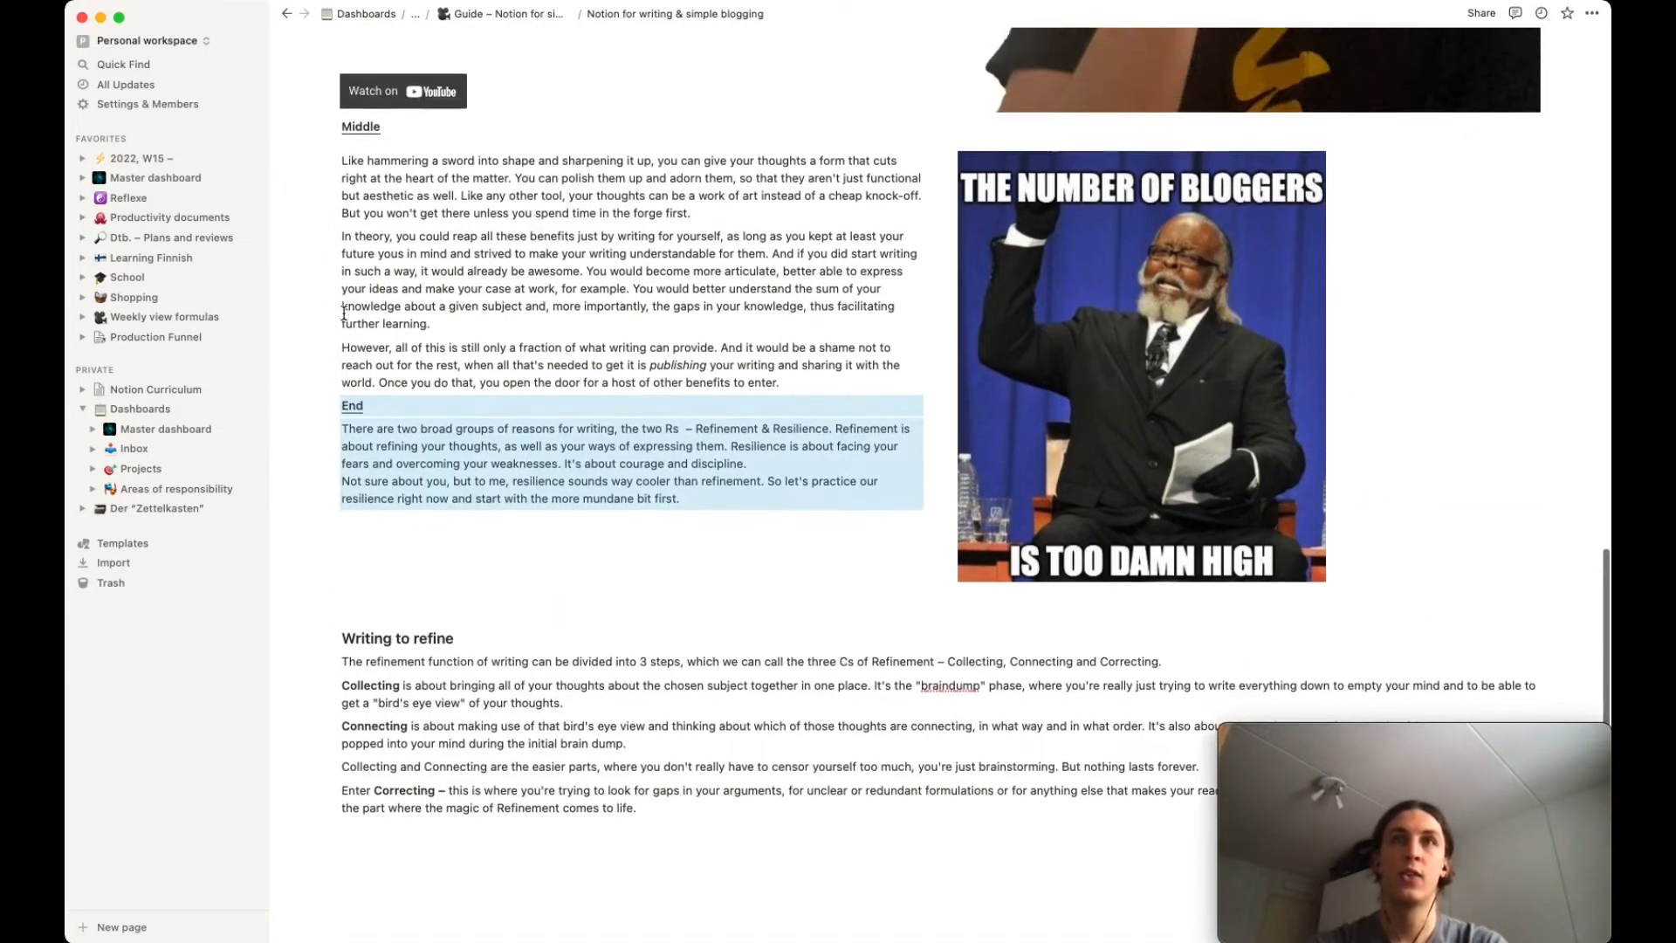
pyautogui.moveTo(941, 350); pyautogui.dragTo(1231, 375)
pyautogui.scroll(1, 917, 504)
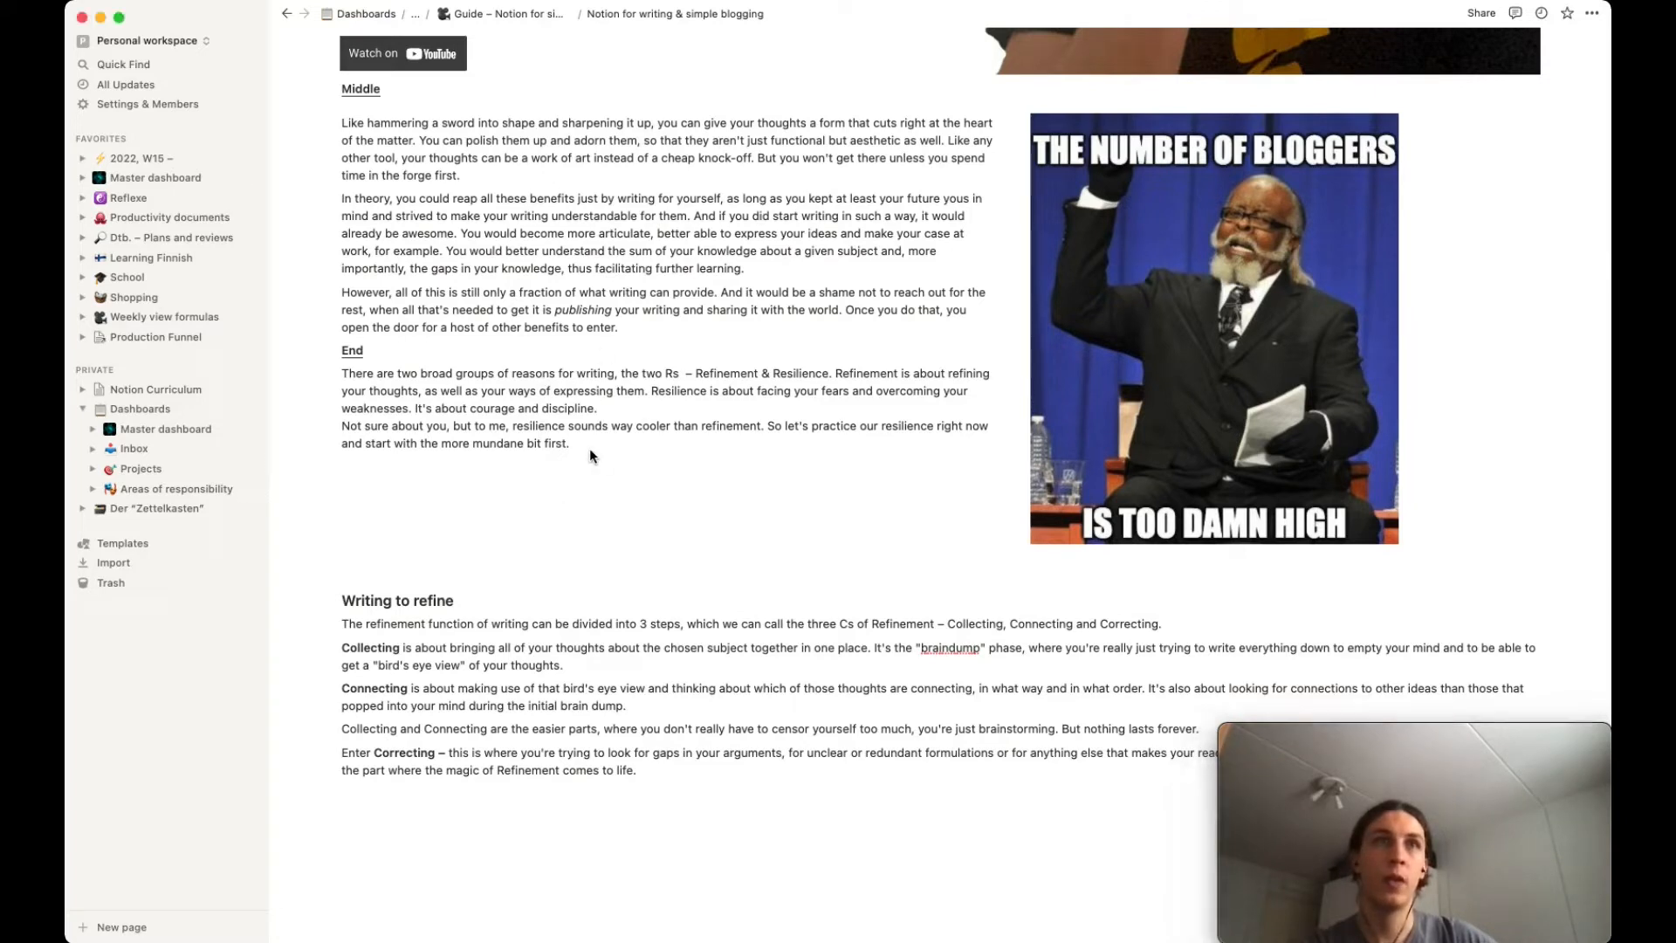
# Add an empty line below the "However, all of this" paragraph and copy the End heading with its text.
pyautogui.click(636, 334)
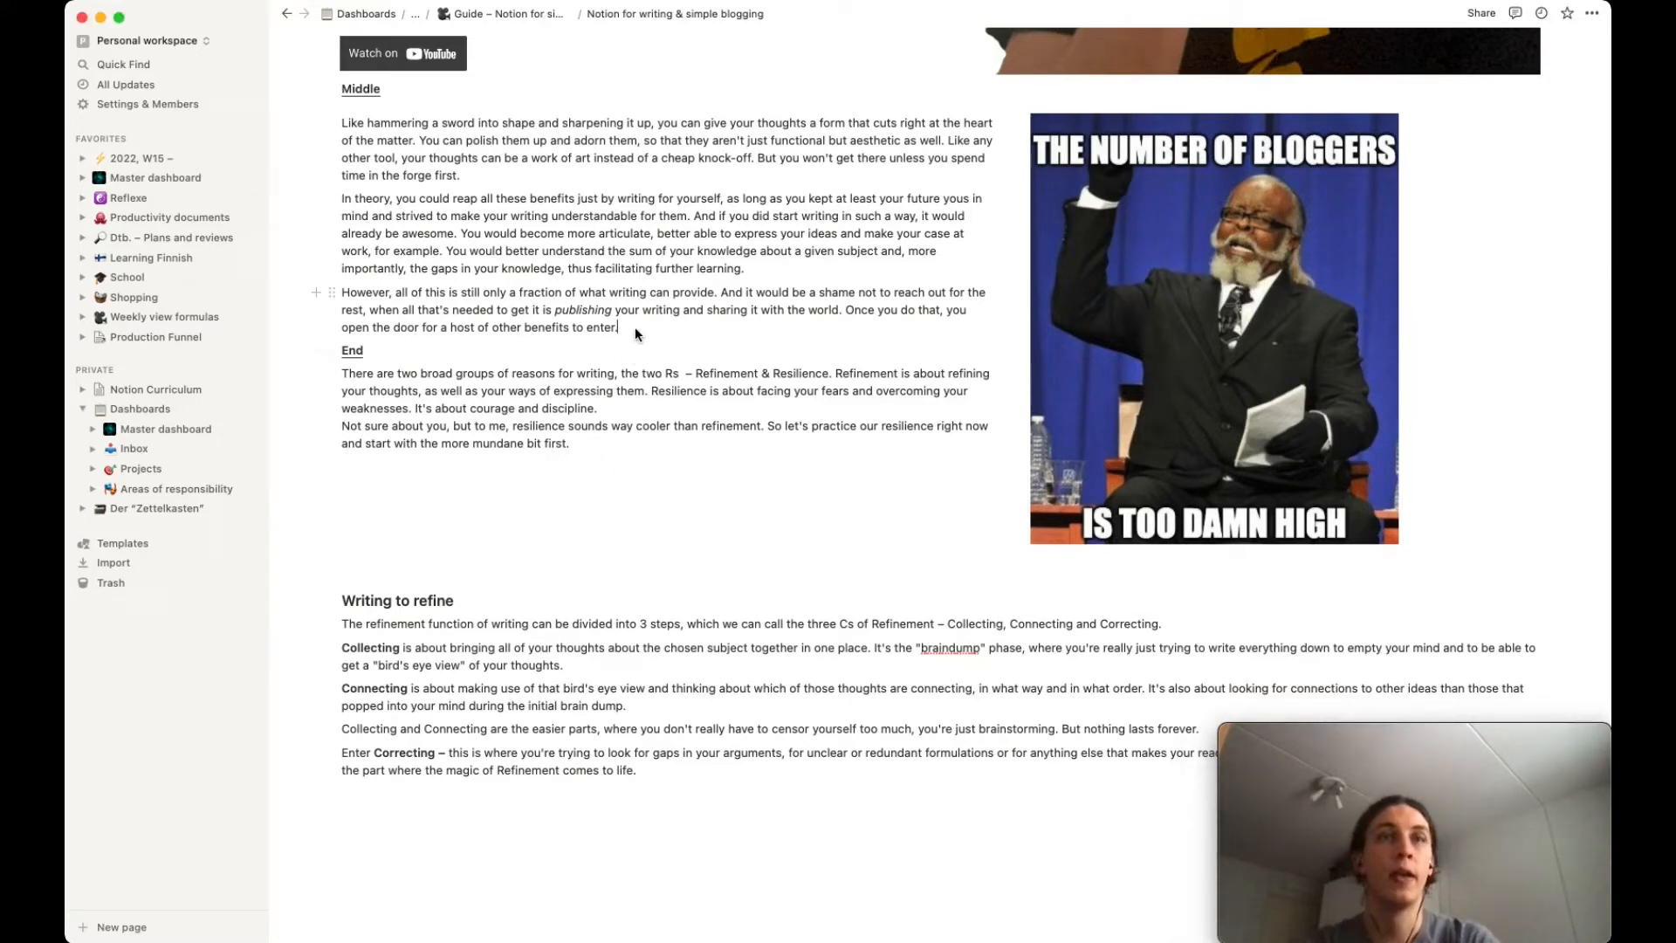
pyautogui.press('Return')
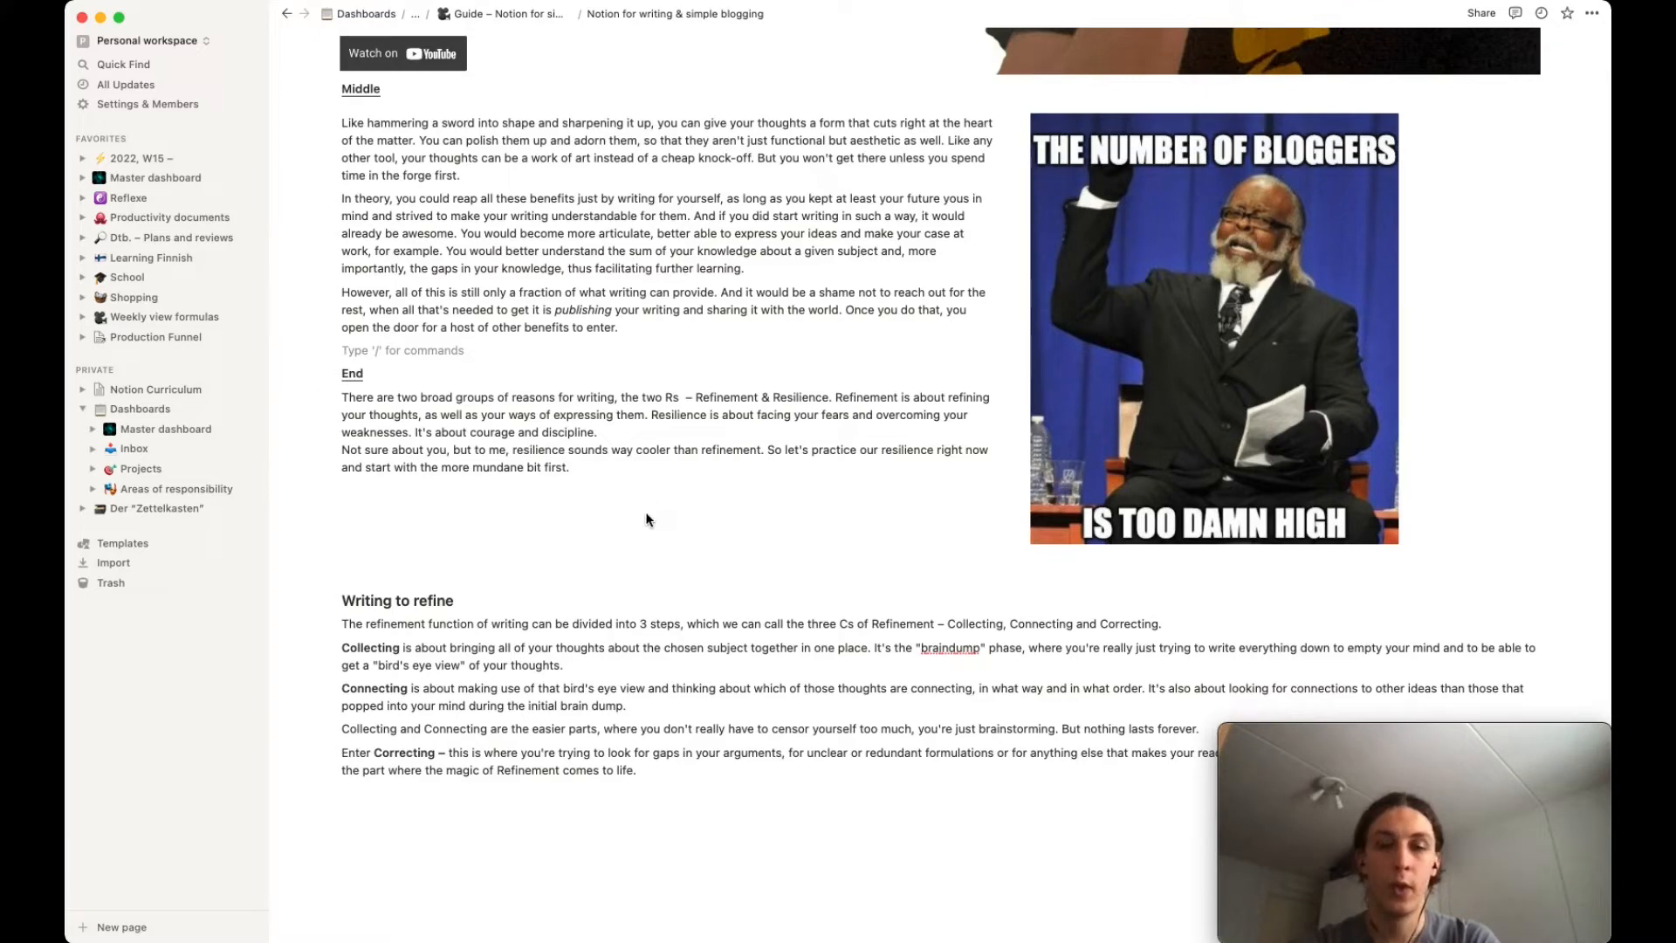
pyautogui.click(594, 487)
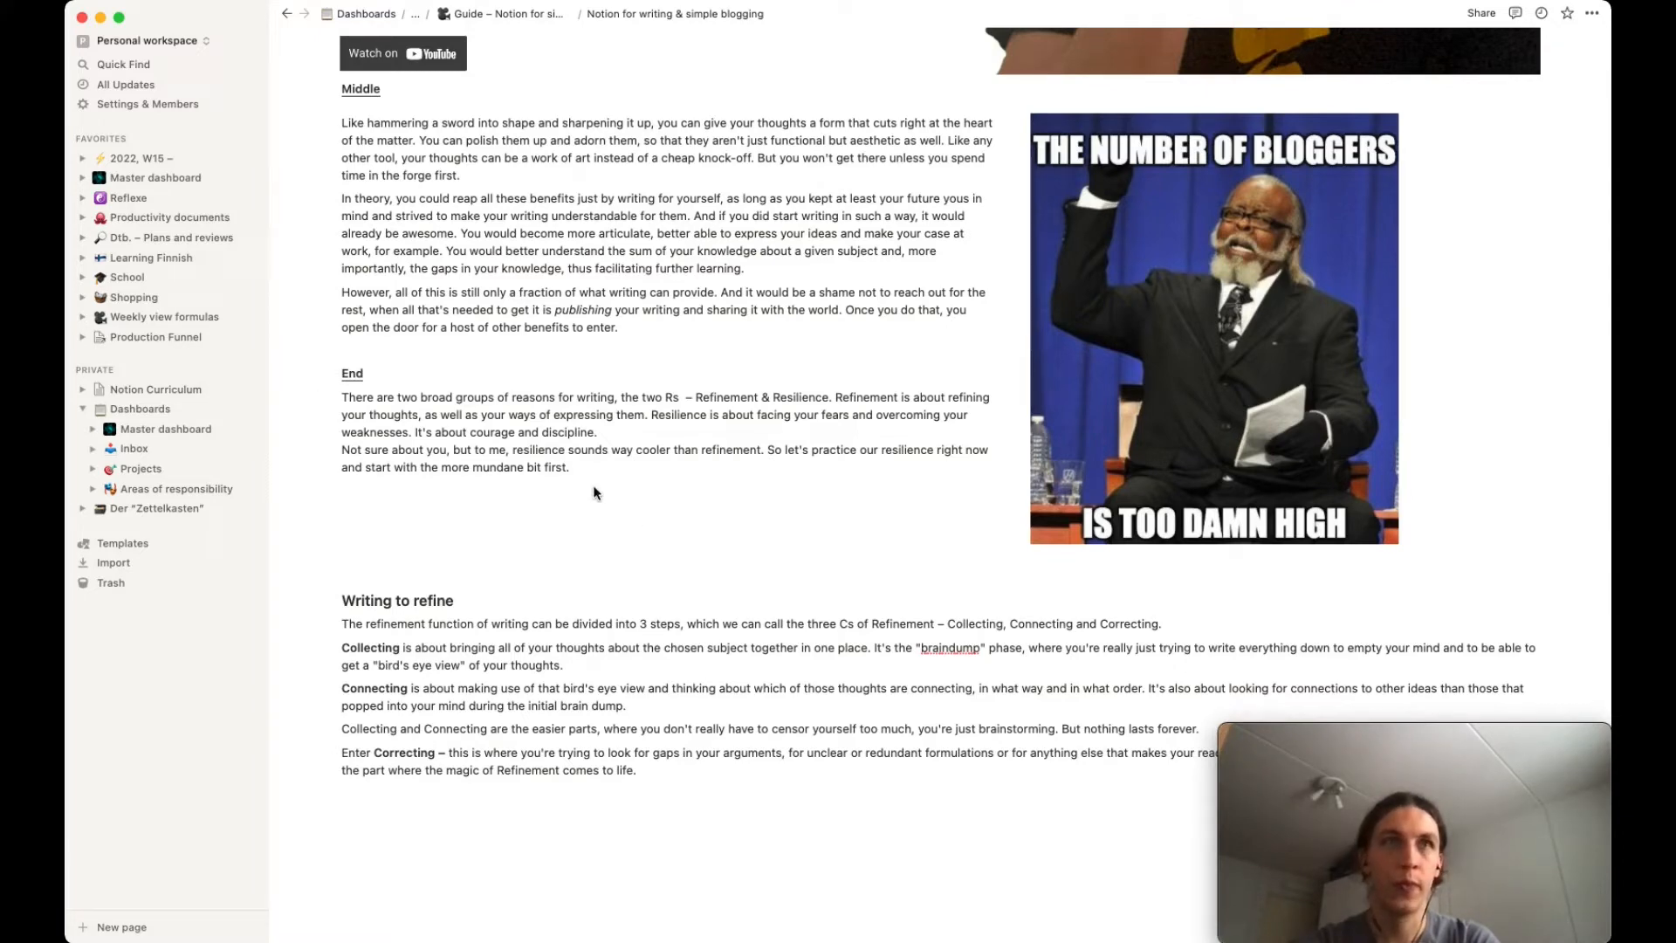
pyautogui.moveTo(584, 471); pyautogui.dragTo(343, 382)
pyautogui.press('super+c')
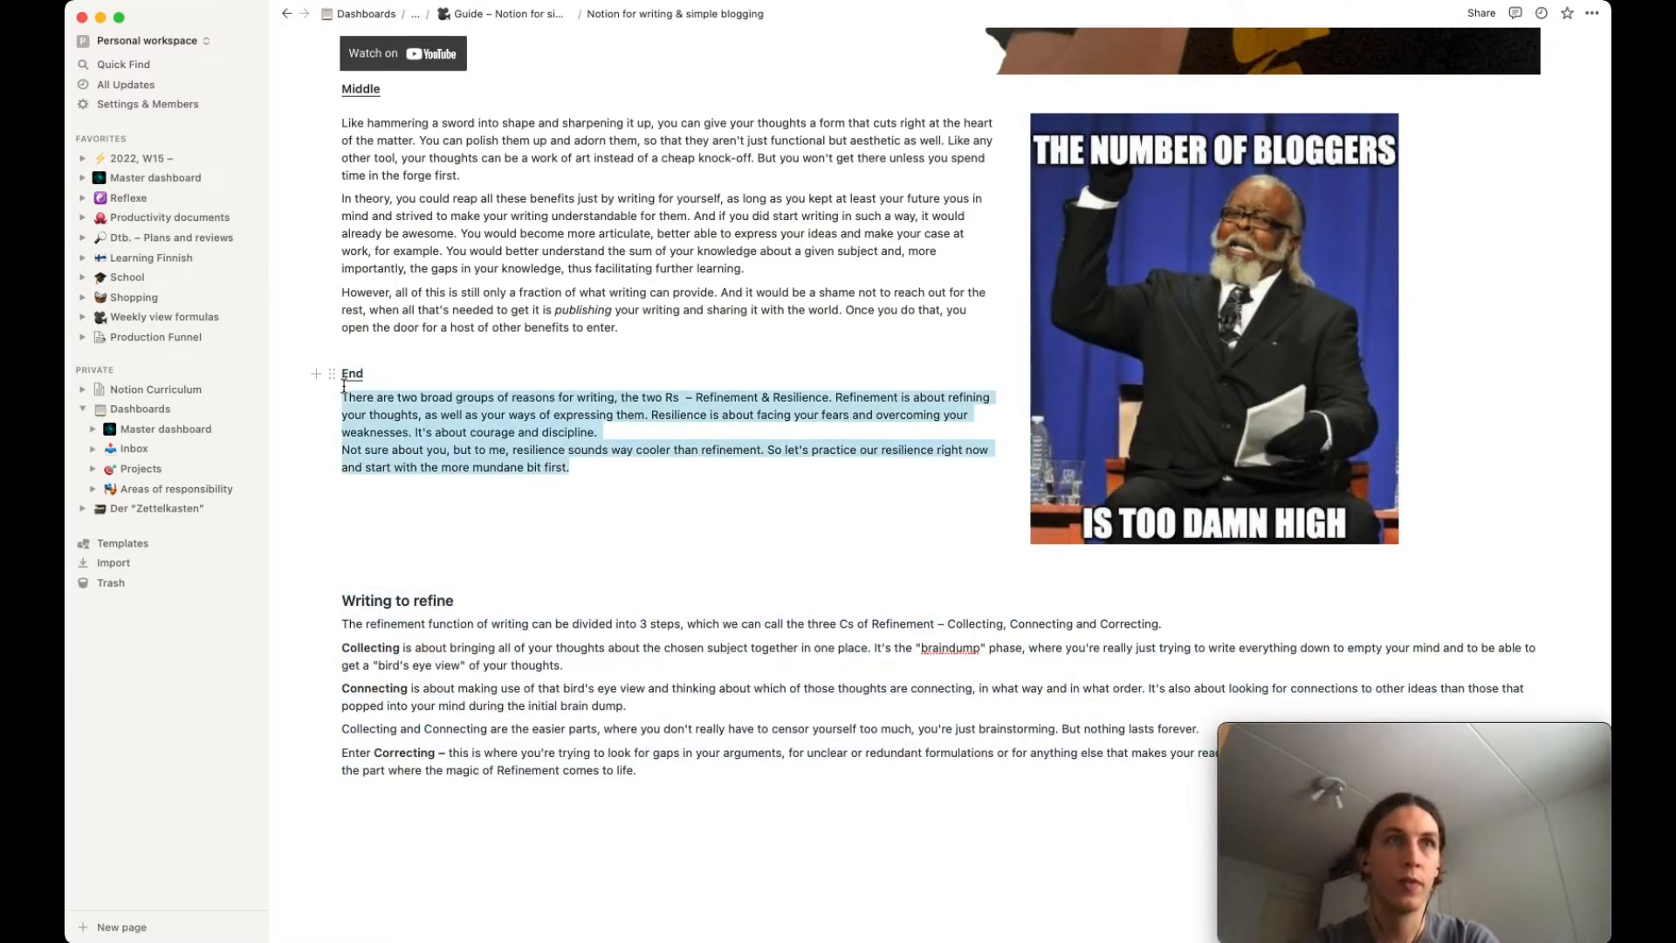
# Create an empty sub-page in the blank line above the End heading and paste the copied End section into it.
pyautogui.click(382, 346)
pyautogui.write('/')
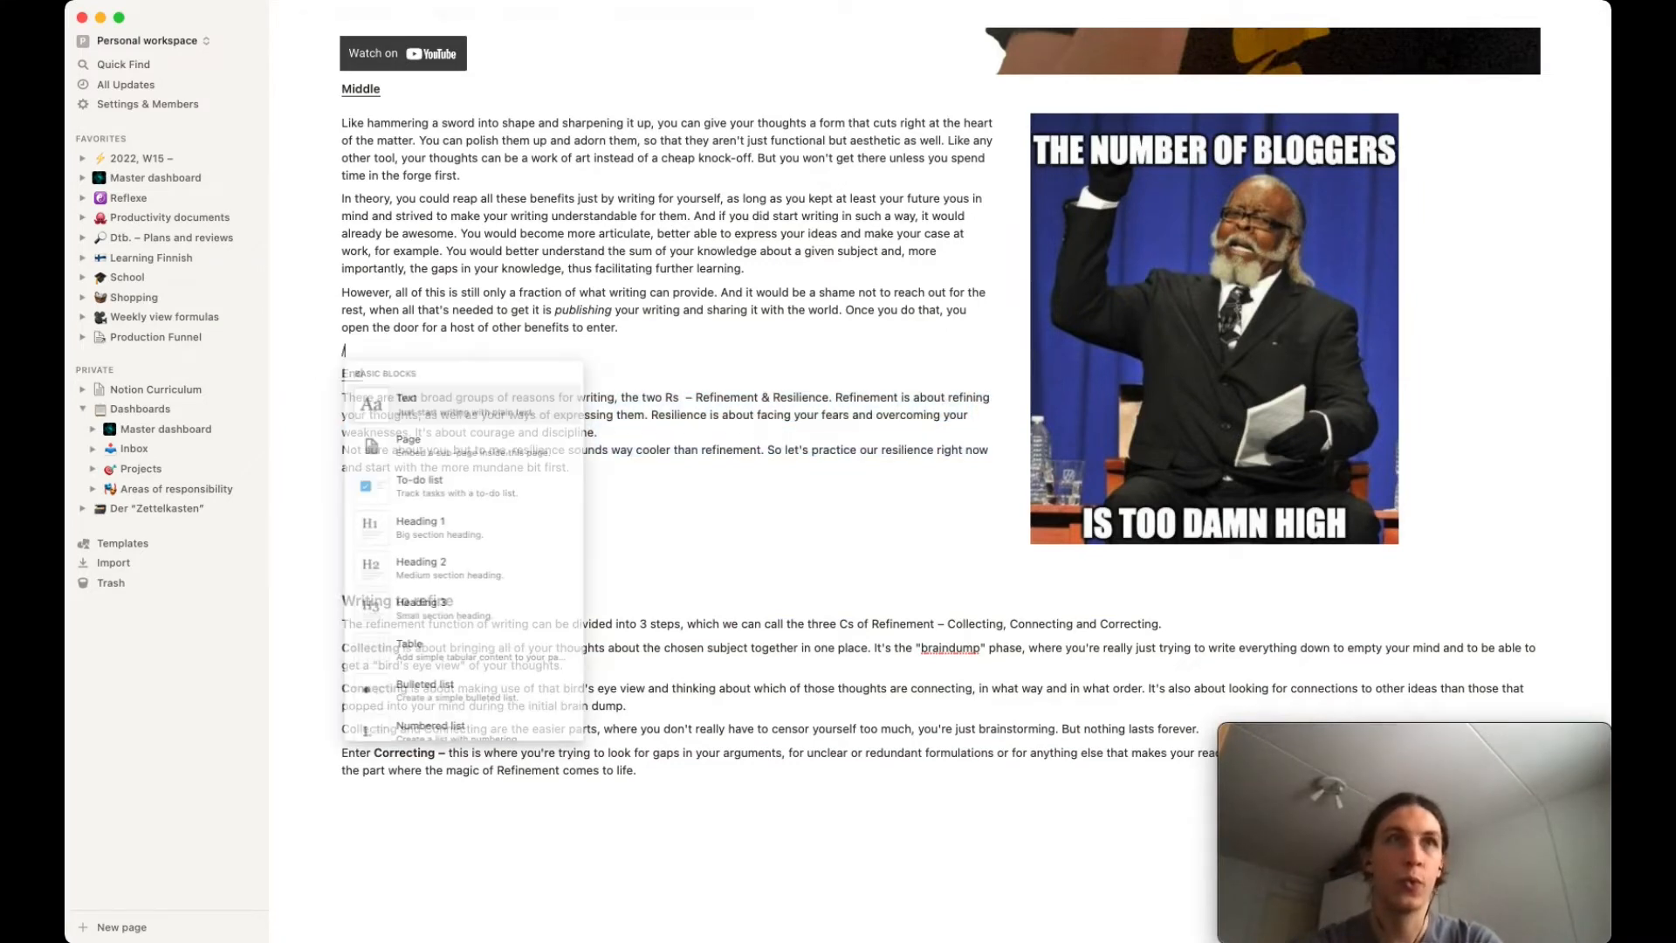
pyautogui.write('page')
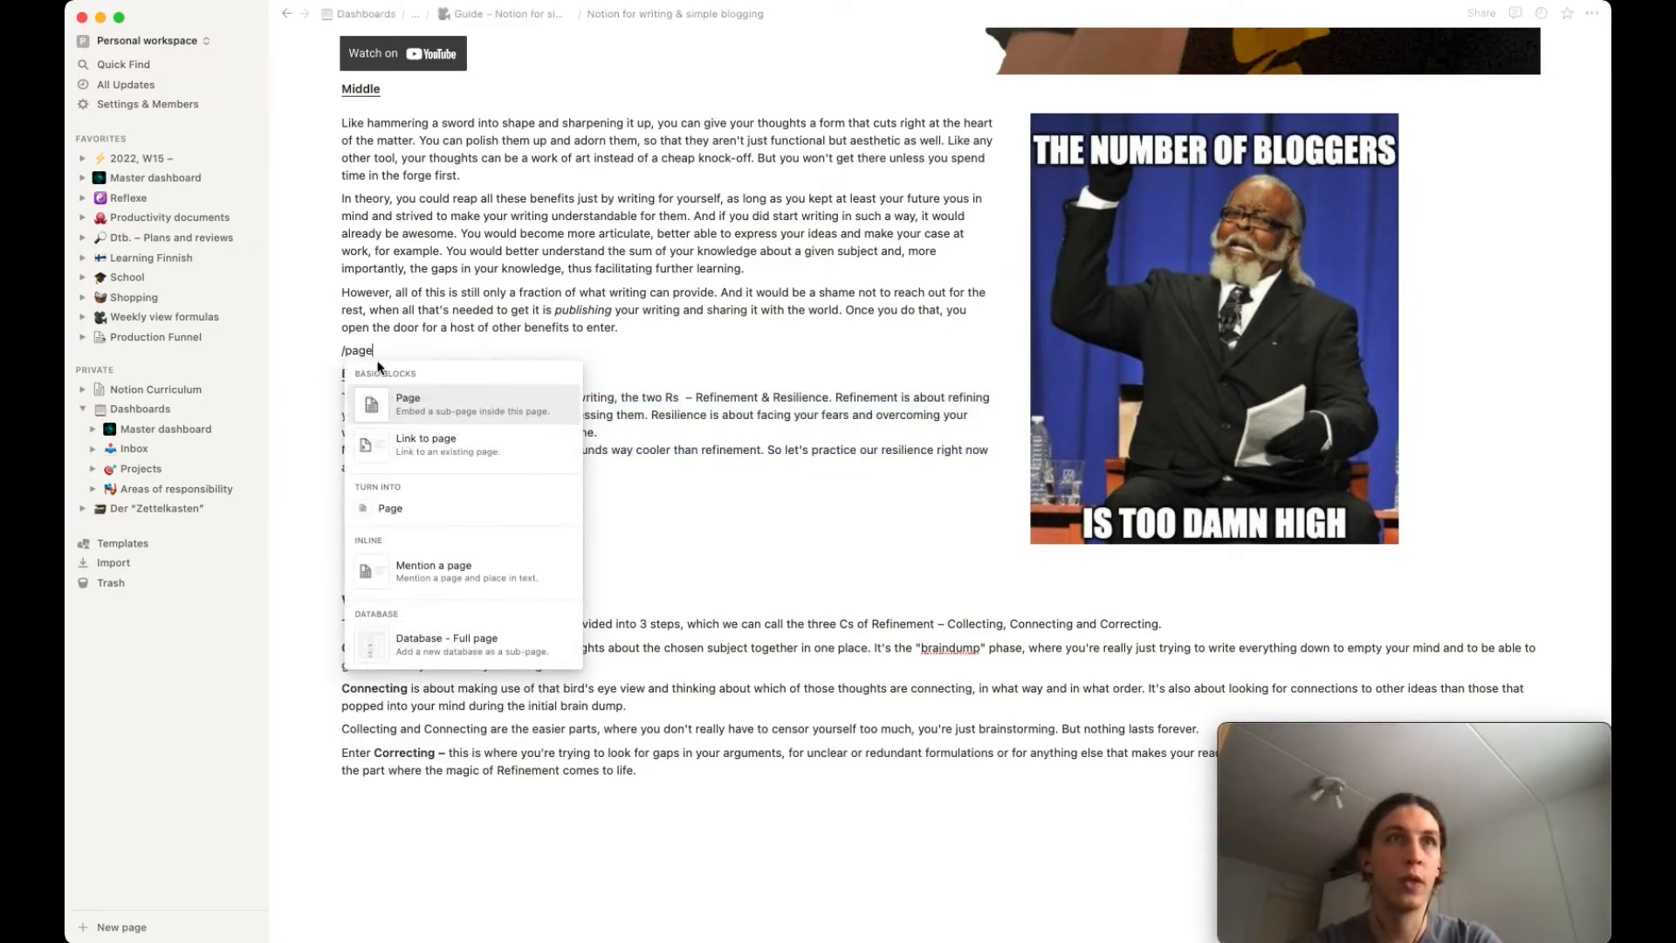
pyautogui.click(417, 402)
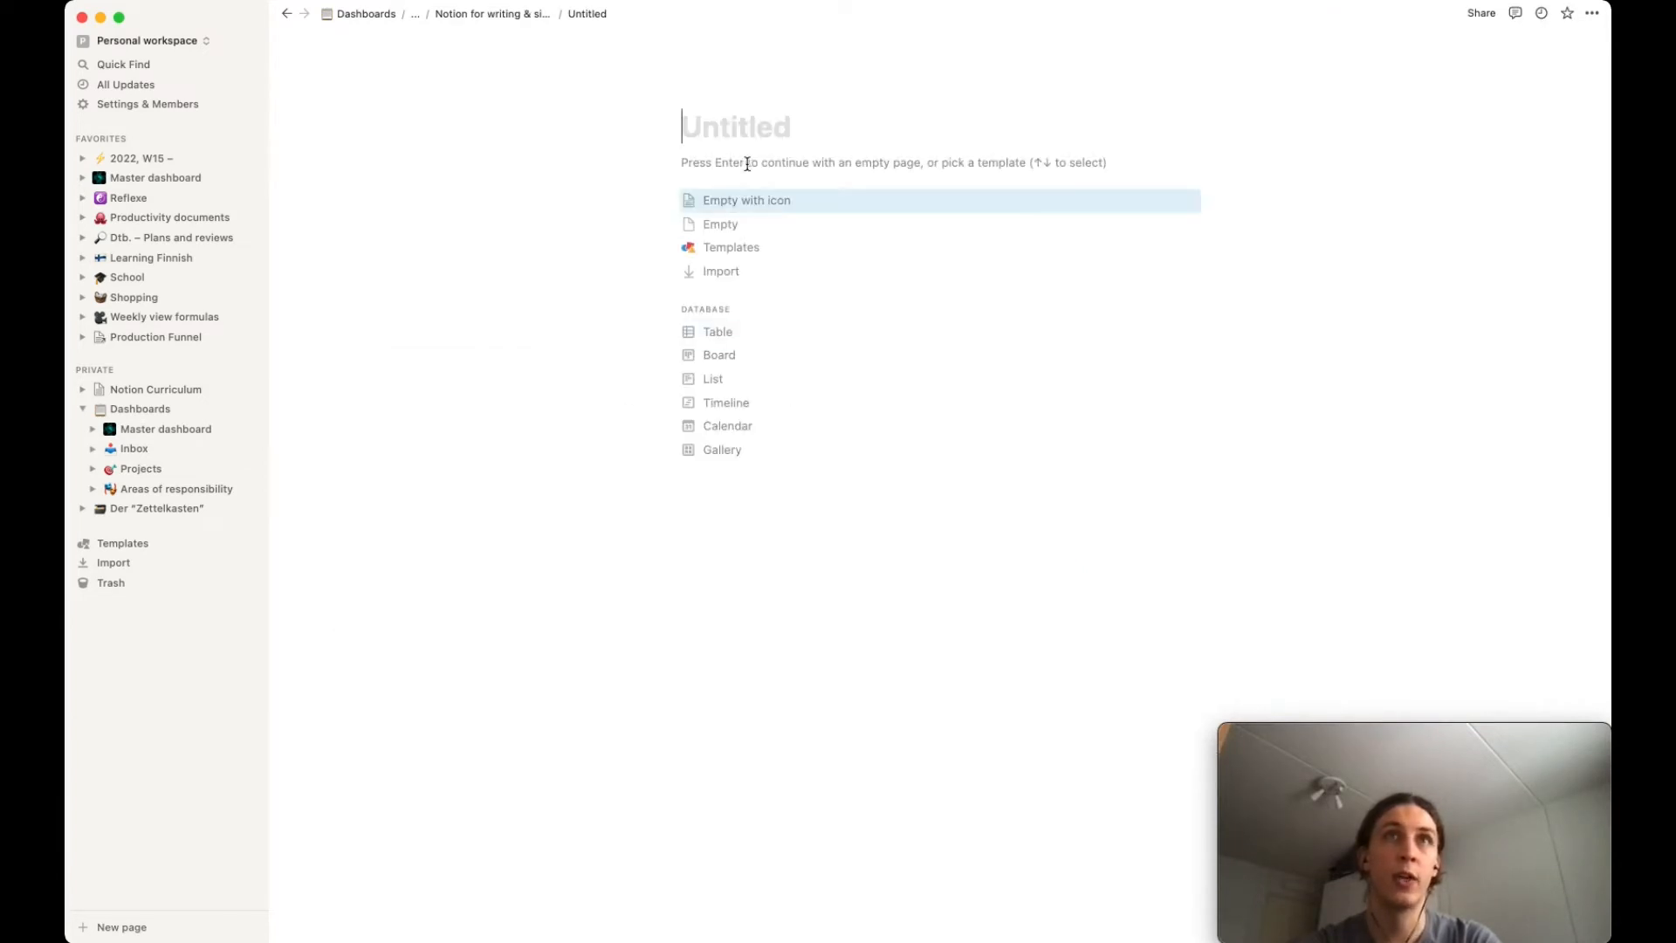
pyautogui.press('Return')
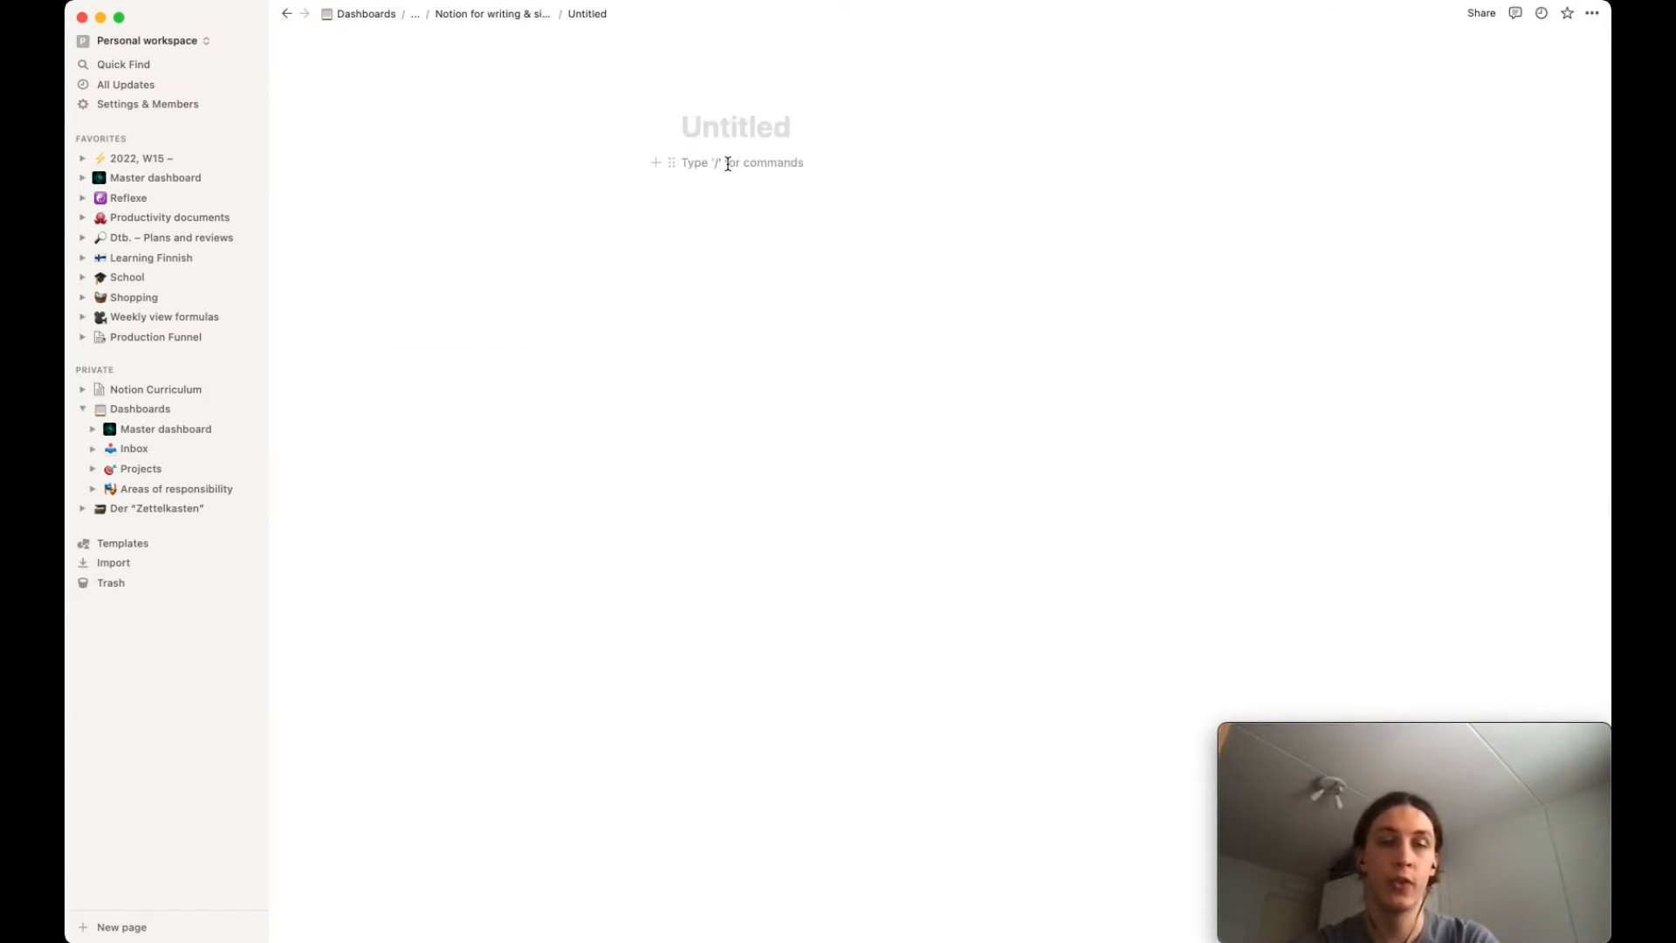
pyautogui.press('super+v')
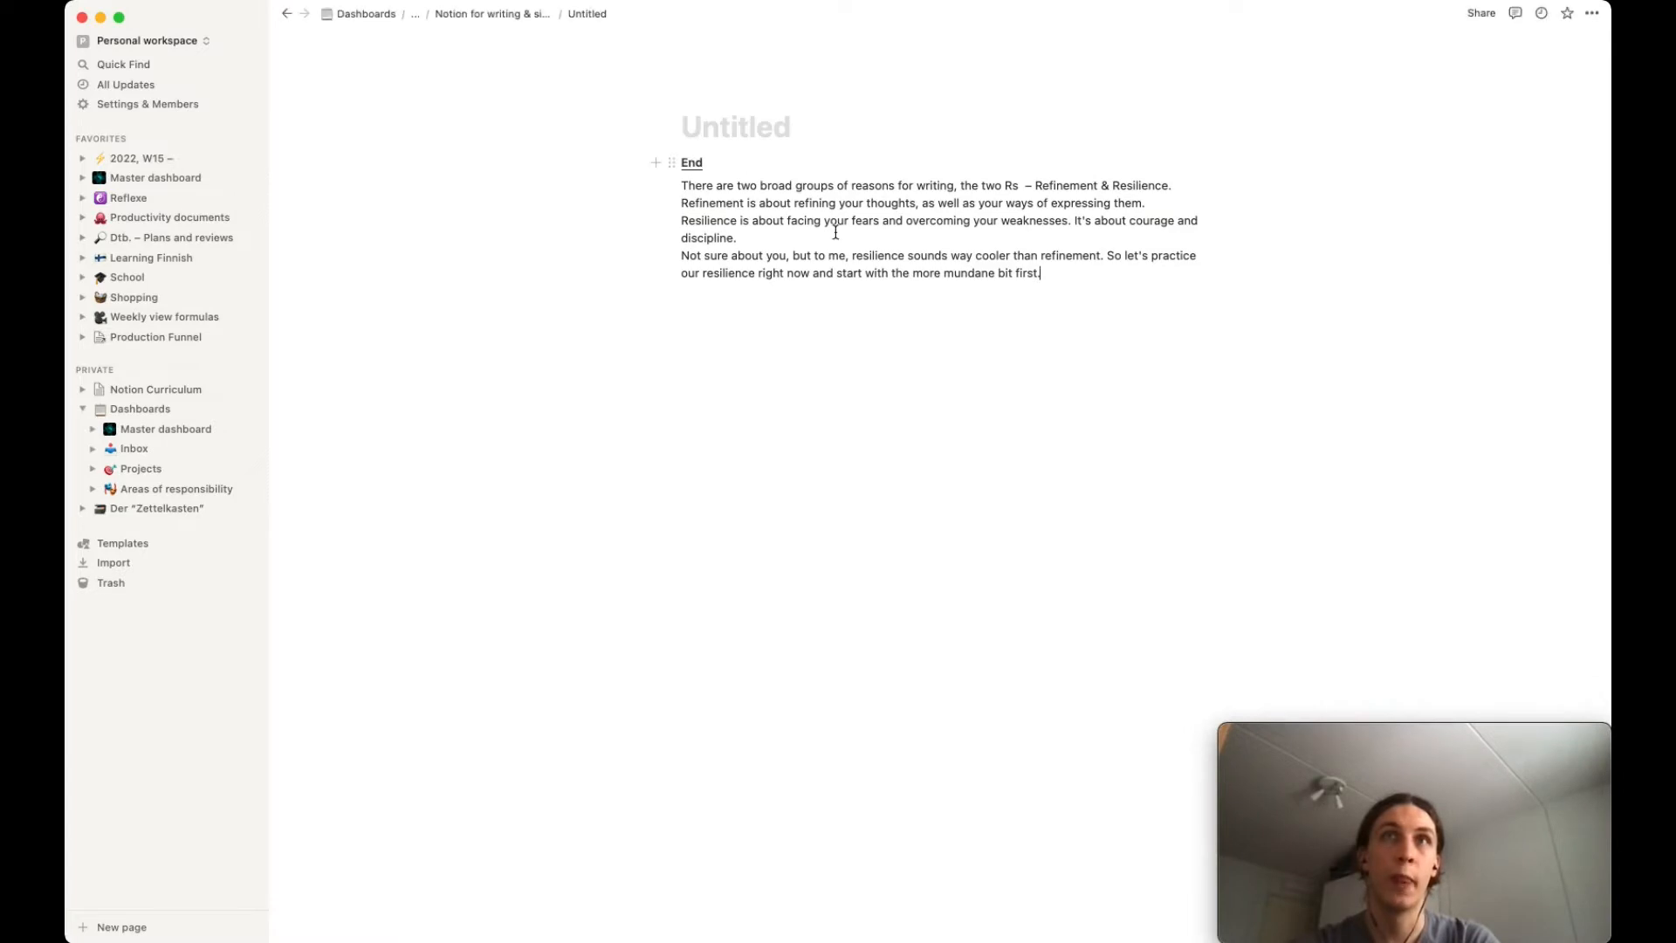
# Duplicate the "There are two broad groups" paragraph directly below itself in the sub-page.
pyautogui.moveTo(1067, 282); pyautogui.dragTo(678, 181)
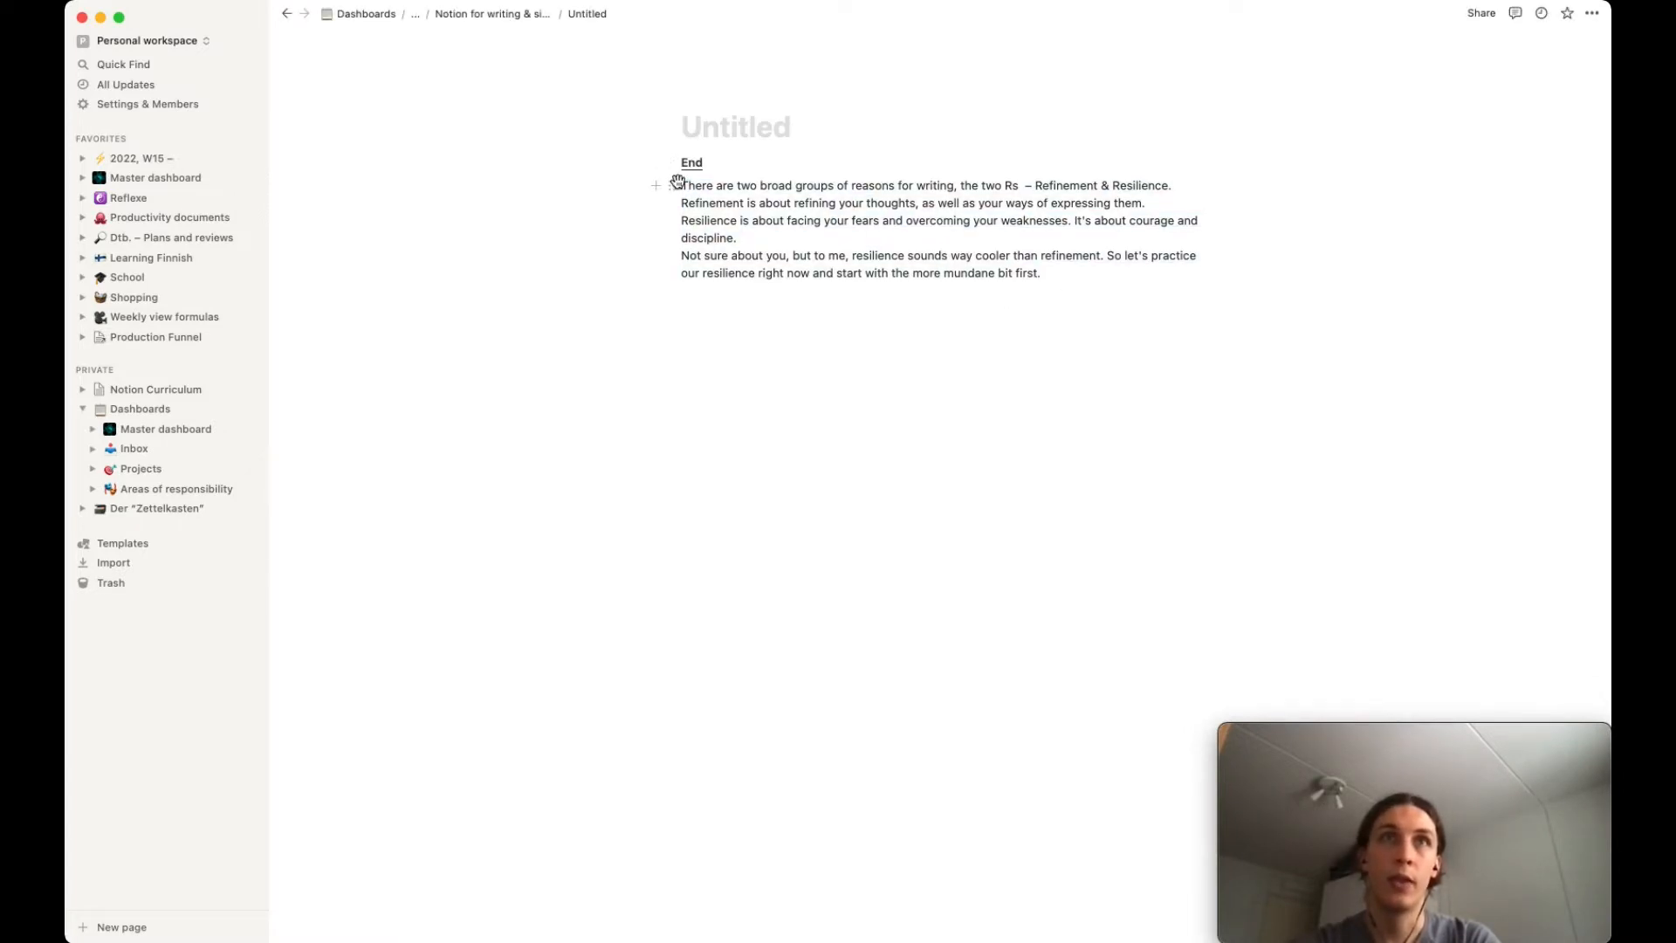
pyautogui.click(674, 182)
pyautogui.press('Escape')
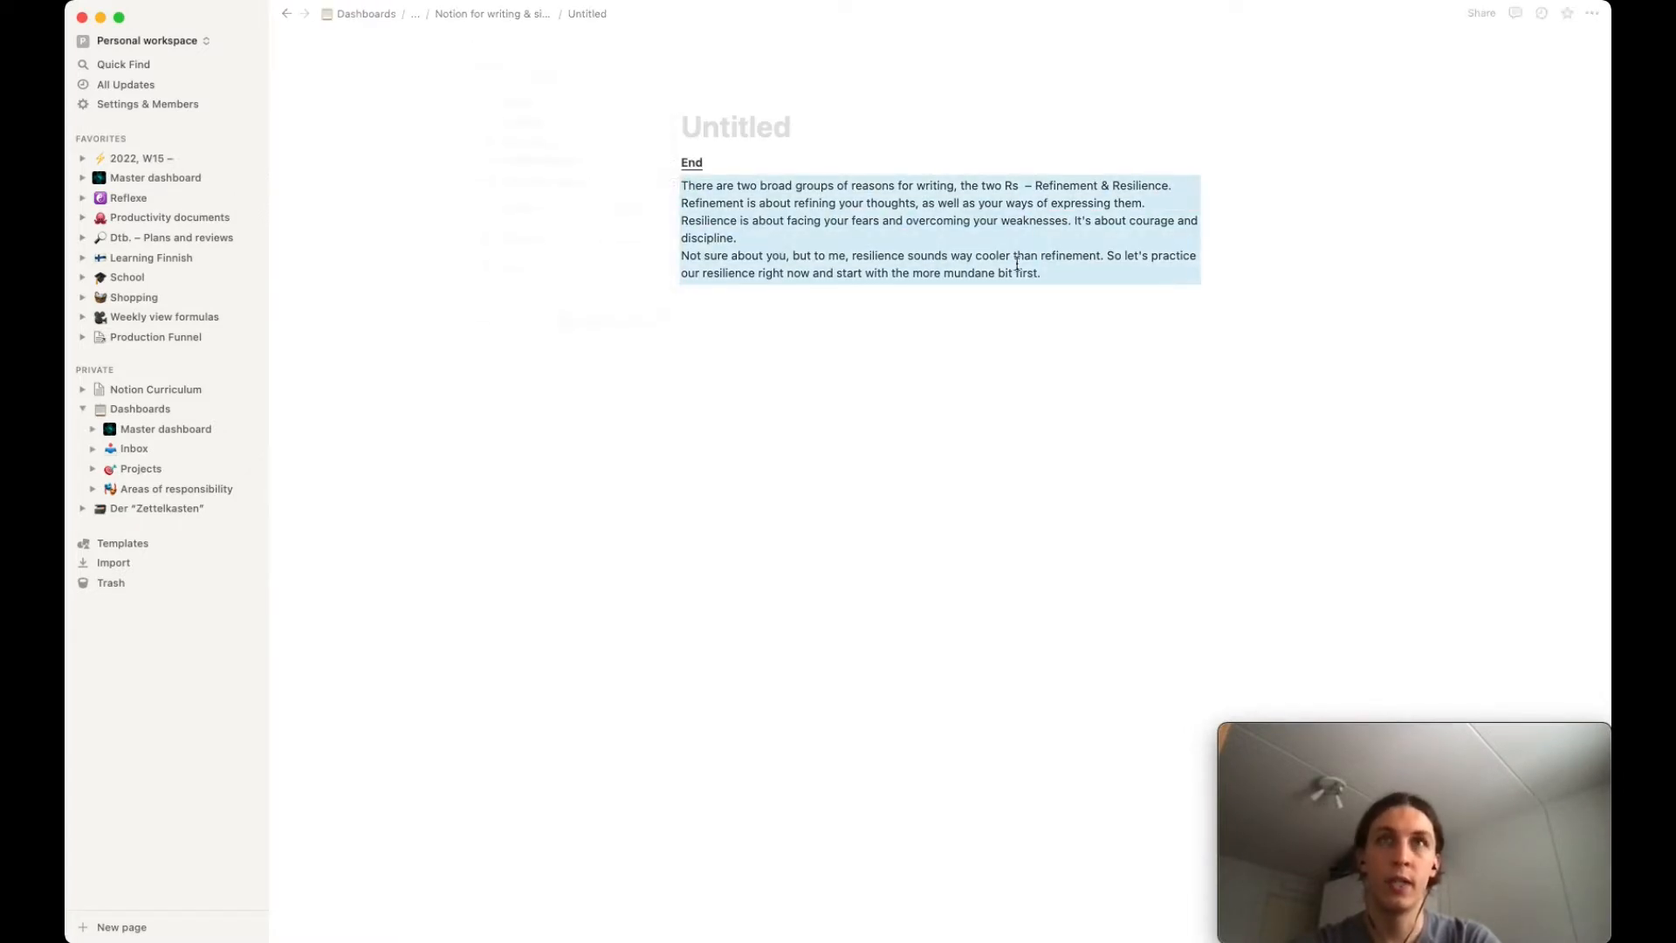
pyautogui.click(1075, 277)
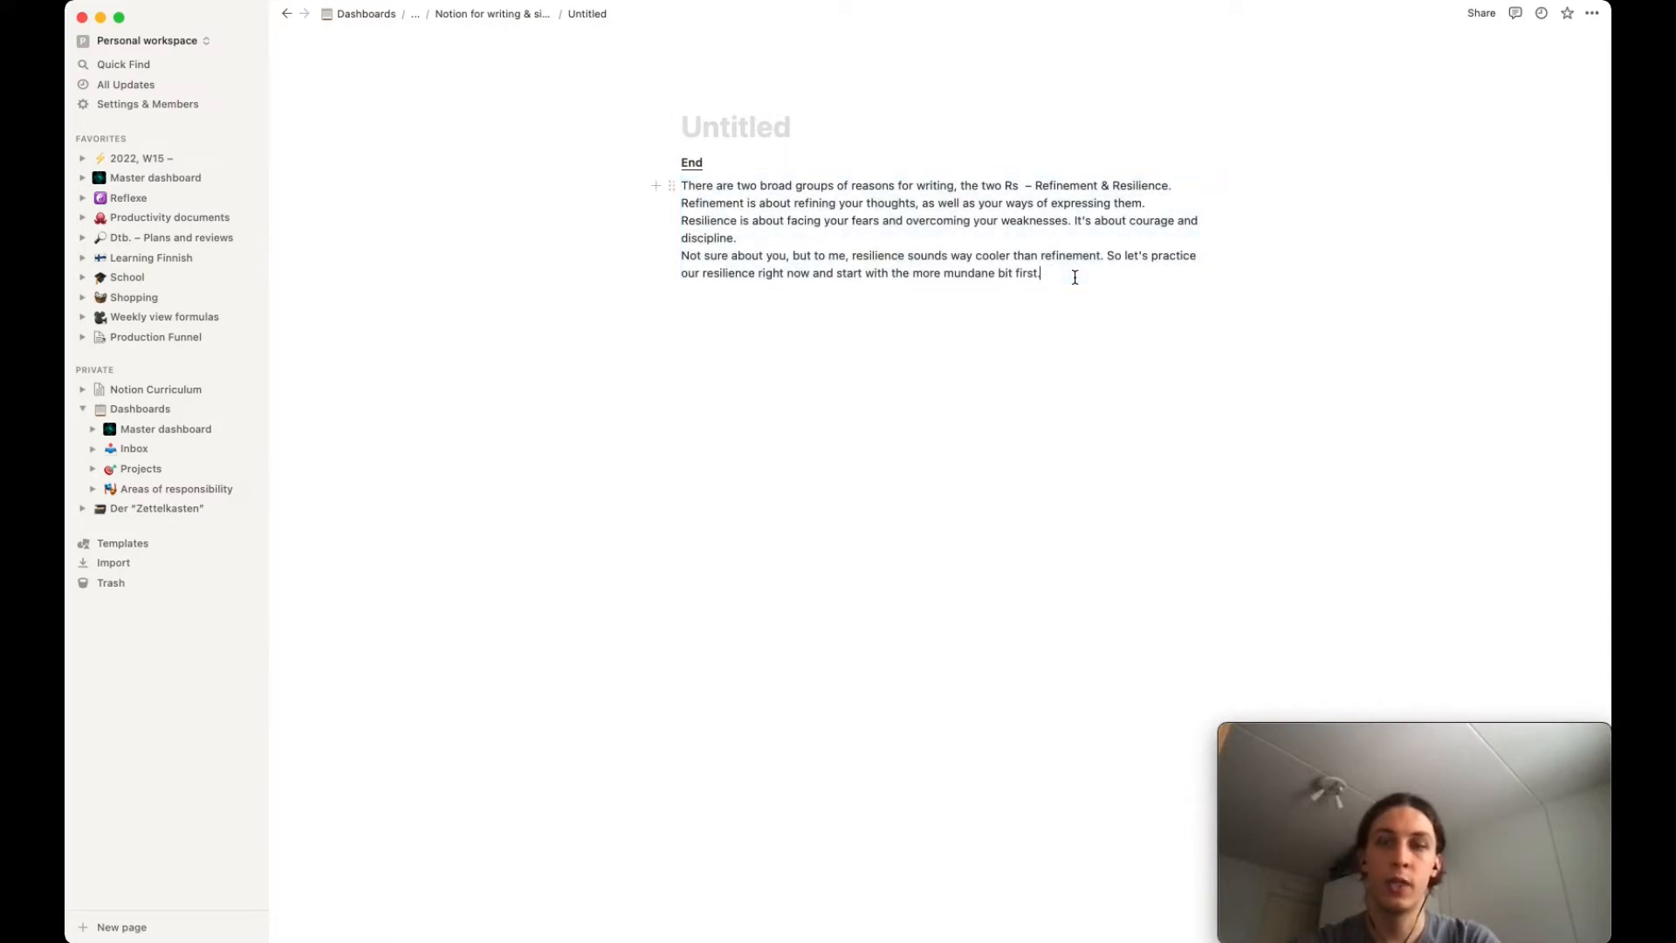
pyautogui.press('Return')
pyautogui.write("There are two broad groups of reasons for writing, the two Rs  – Refinement & Resilience. Refinement is about refining your thoughts, as well as your ways of expressing them. Resilience is about facing your fears and overcoming your weaknesses. It's about courage and discipline. Not sure about you, but to me, resilience sounds way cooler than refinement. So let's practice our resilience right now and start with the more mundane bit first.")
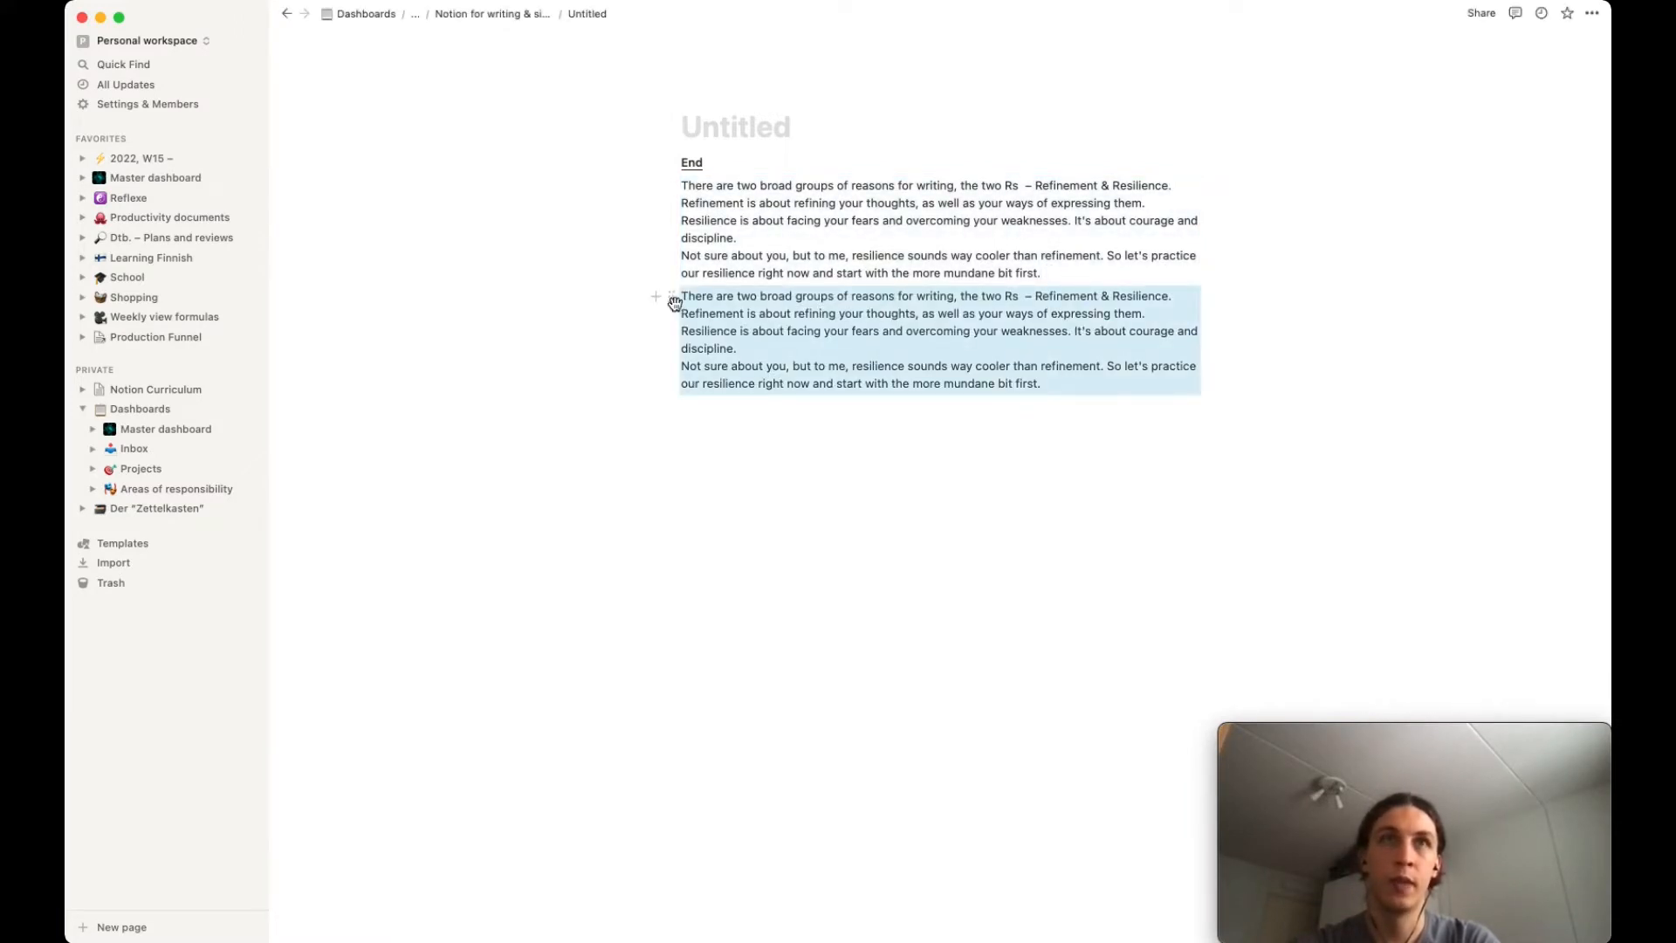
# Place the duplicate paragraph in a second column beside the original and remove the End heading from the sub-page.
pyautogui.moveTo(797, 302); pyautogui.dragTo(1221, 205)
pyautogui.click(668, 164)
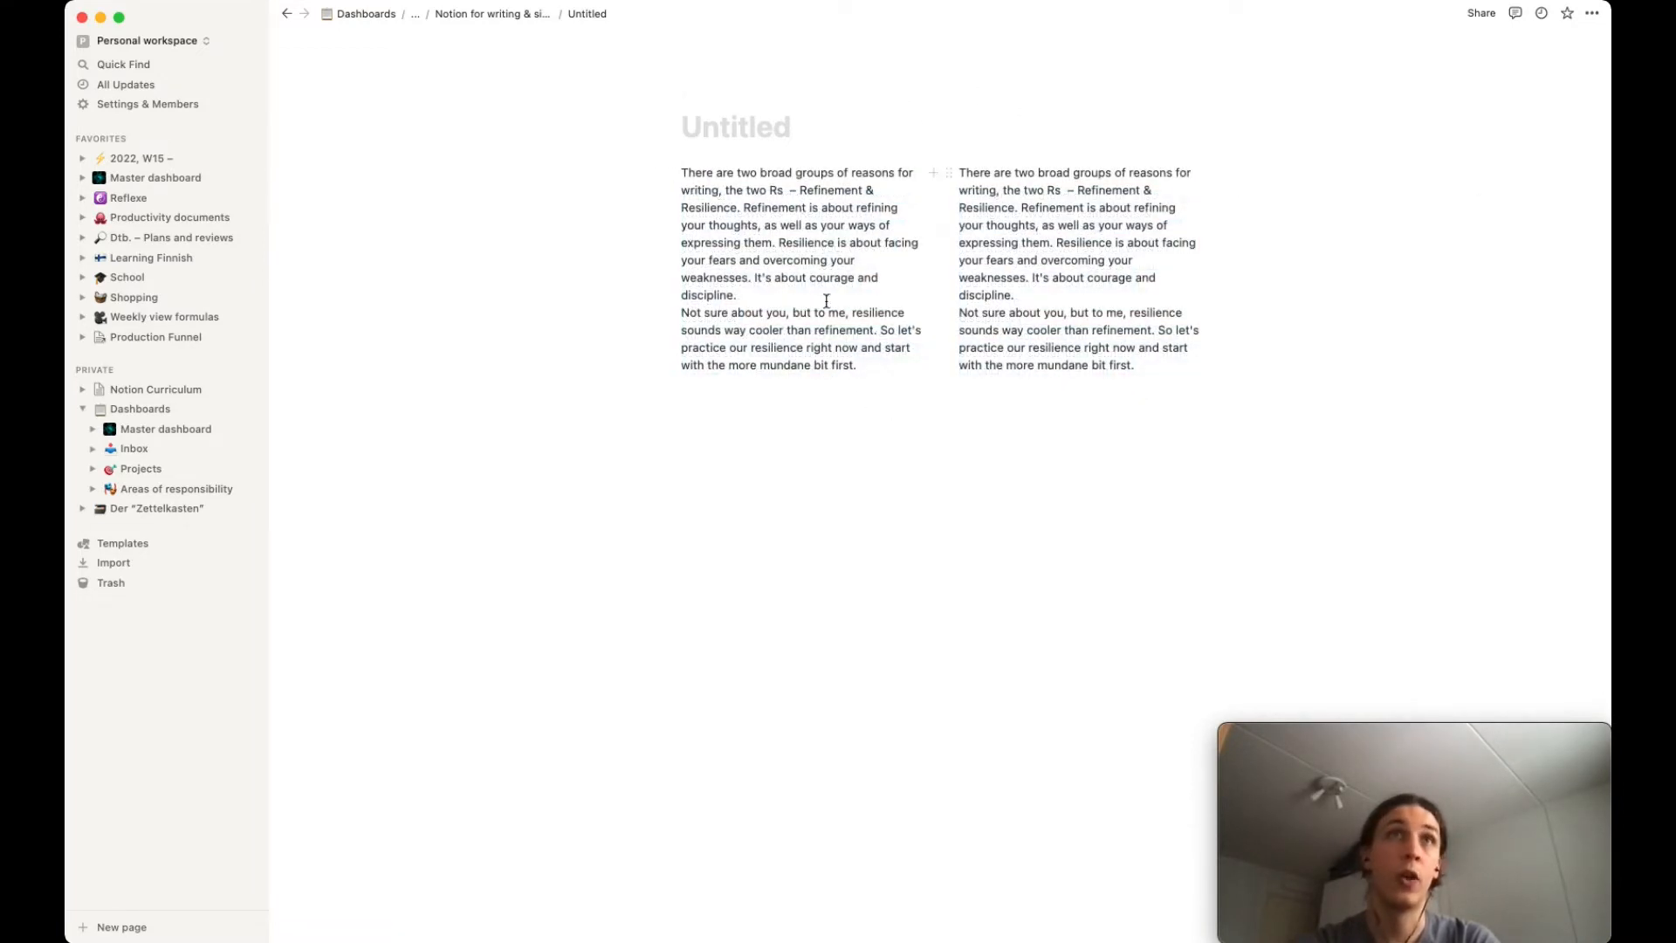
# Return to the "Notion for writing & simple blogging" page and turn the untitled sub-page block into text.
pyautogui.click(516, 13)
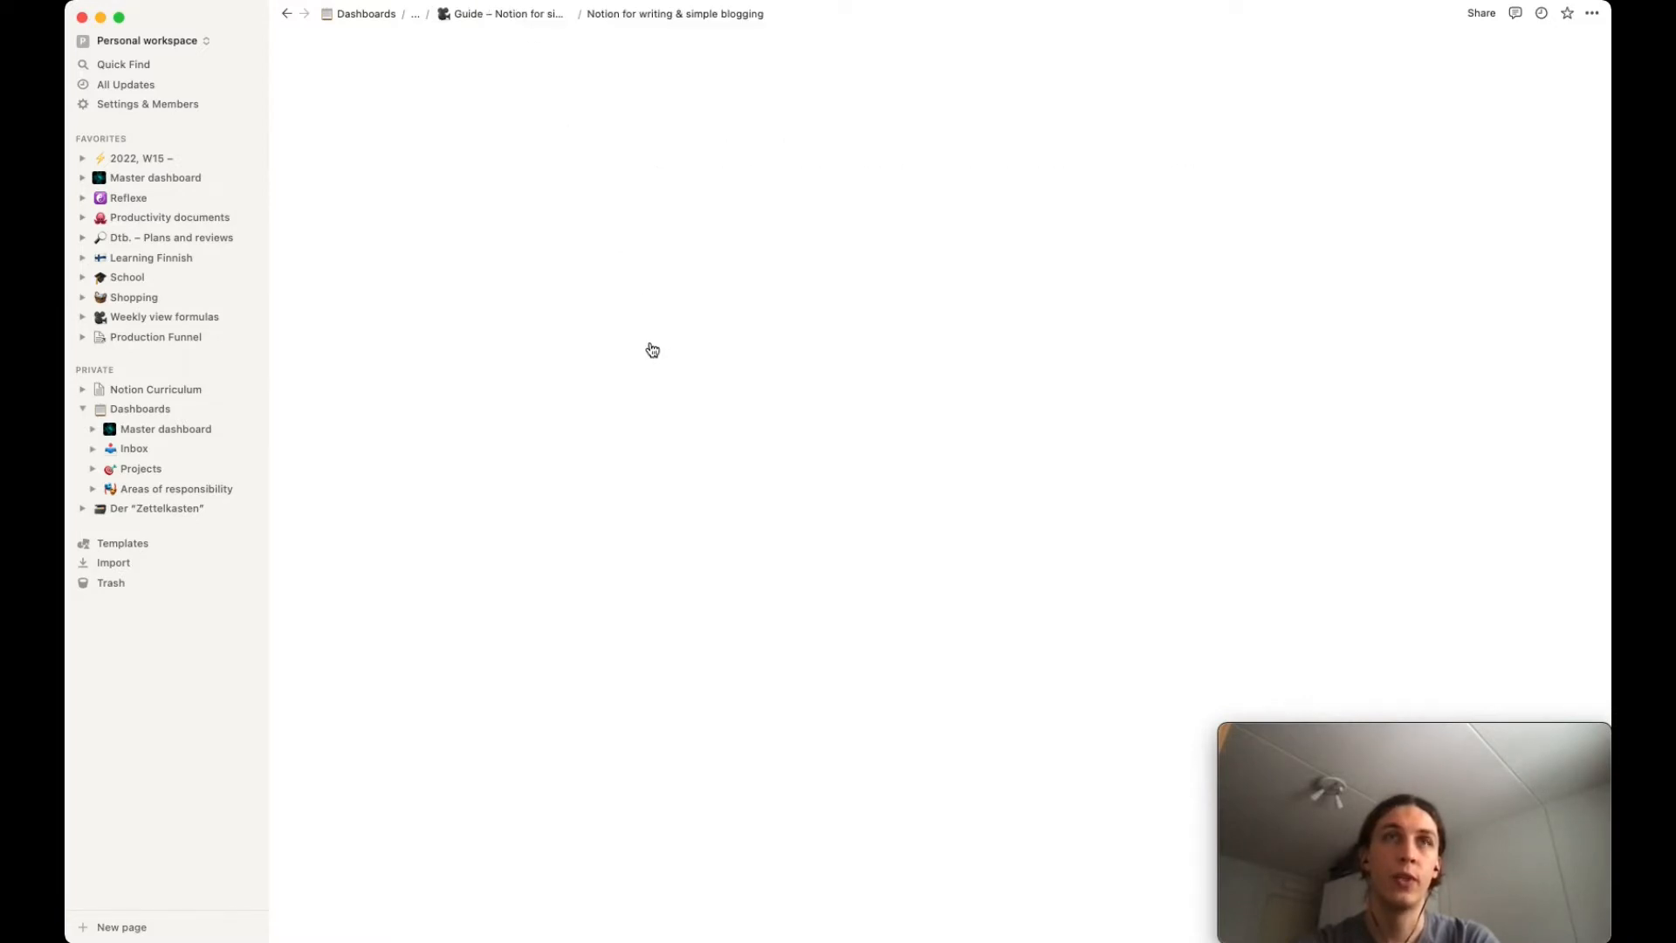
pyautogui.scroll(-20, 631, 434)
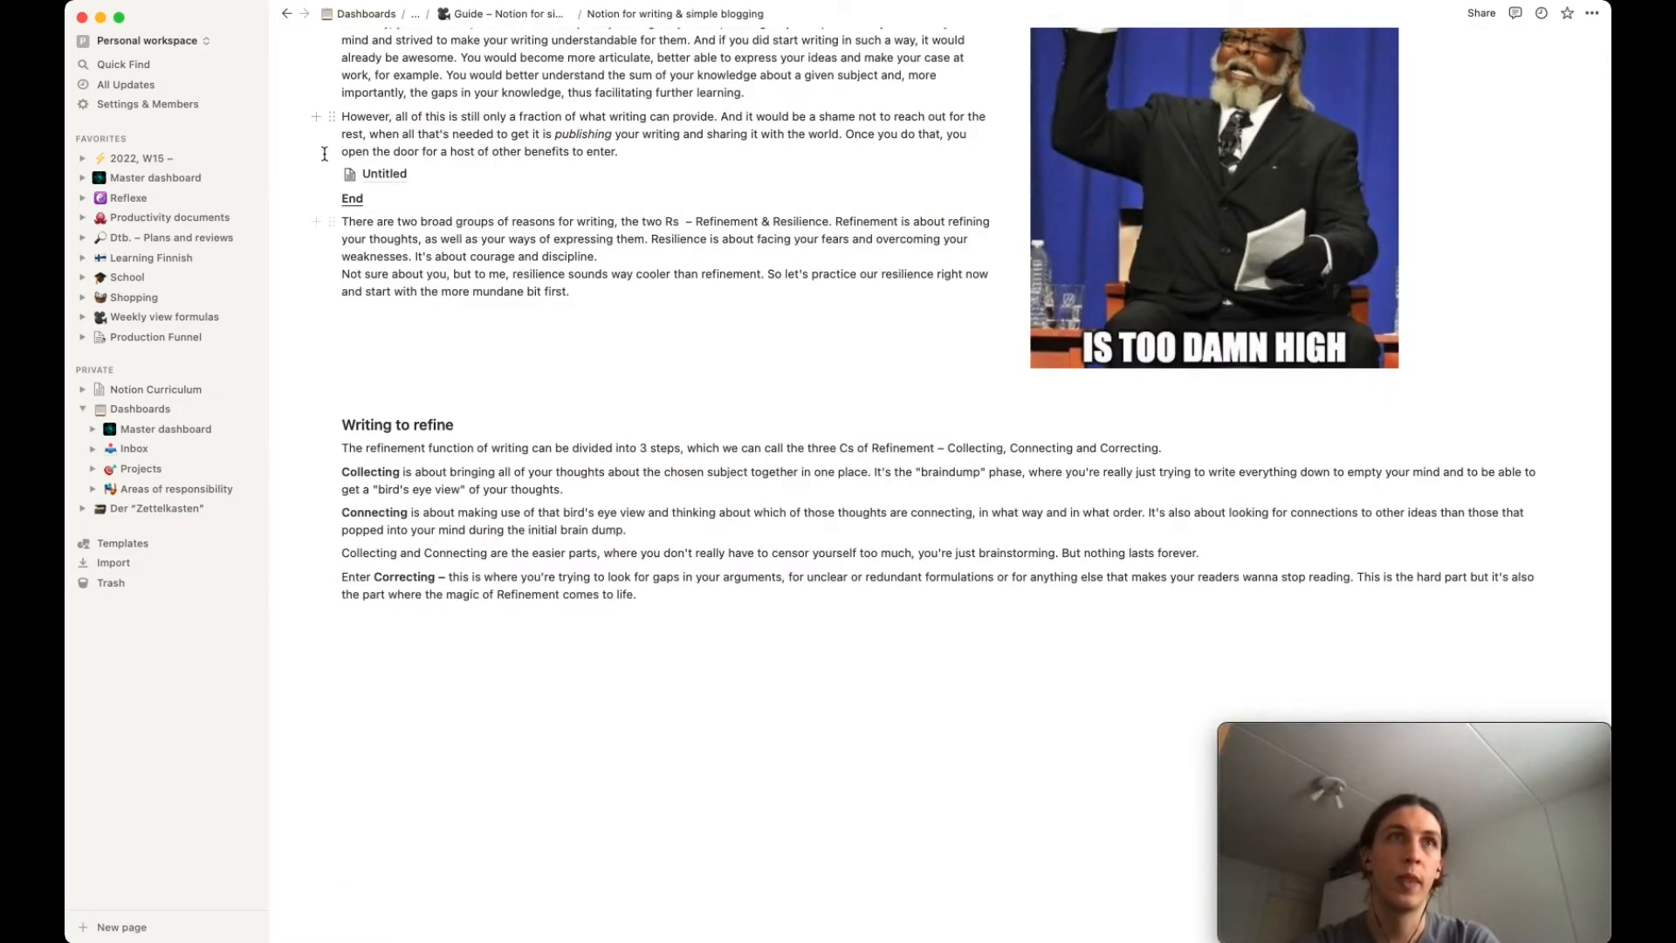
pyautogui.click(333, 176)
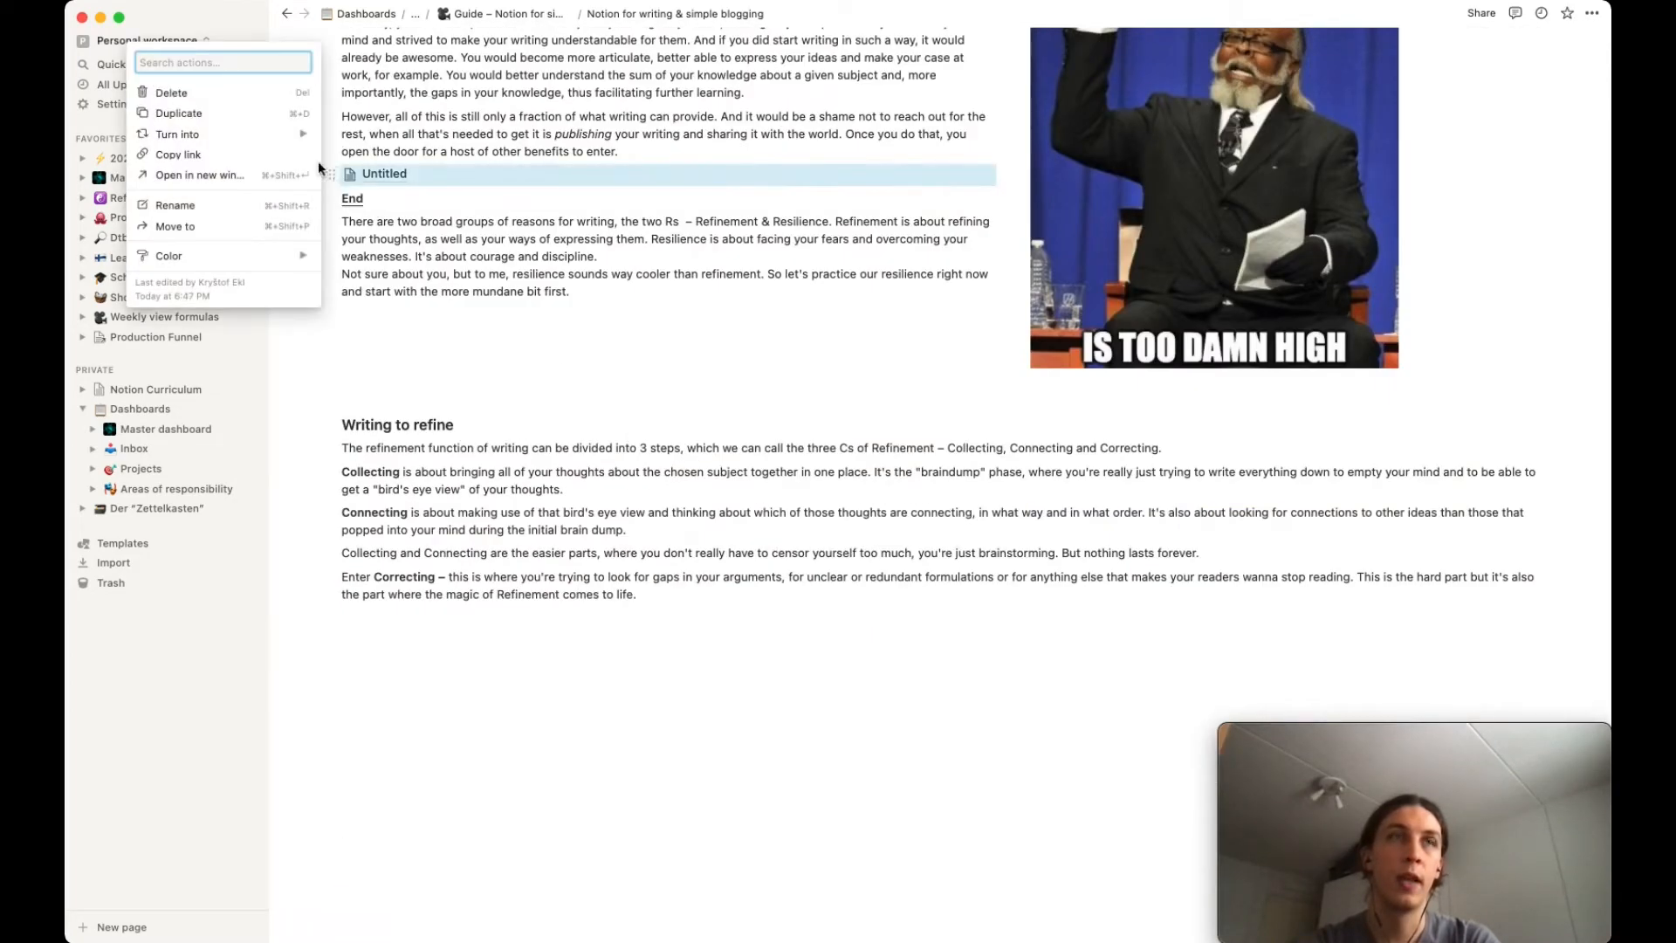
pyautogui.moveTo(298, 142)
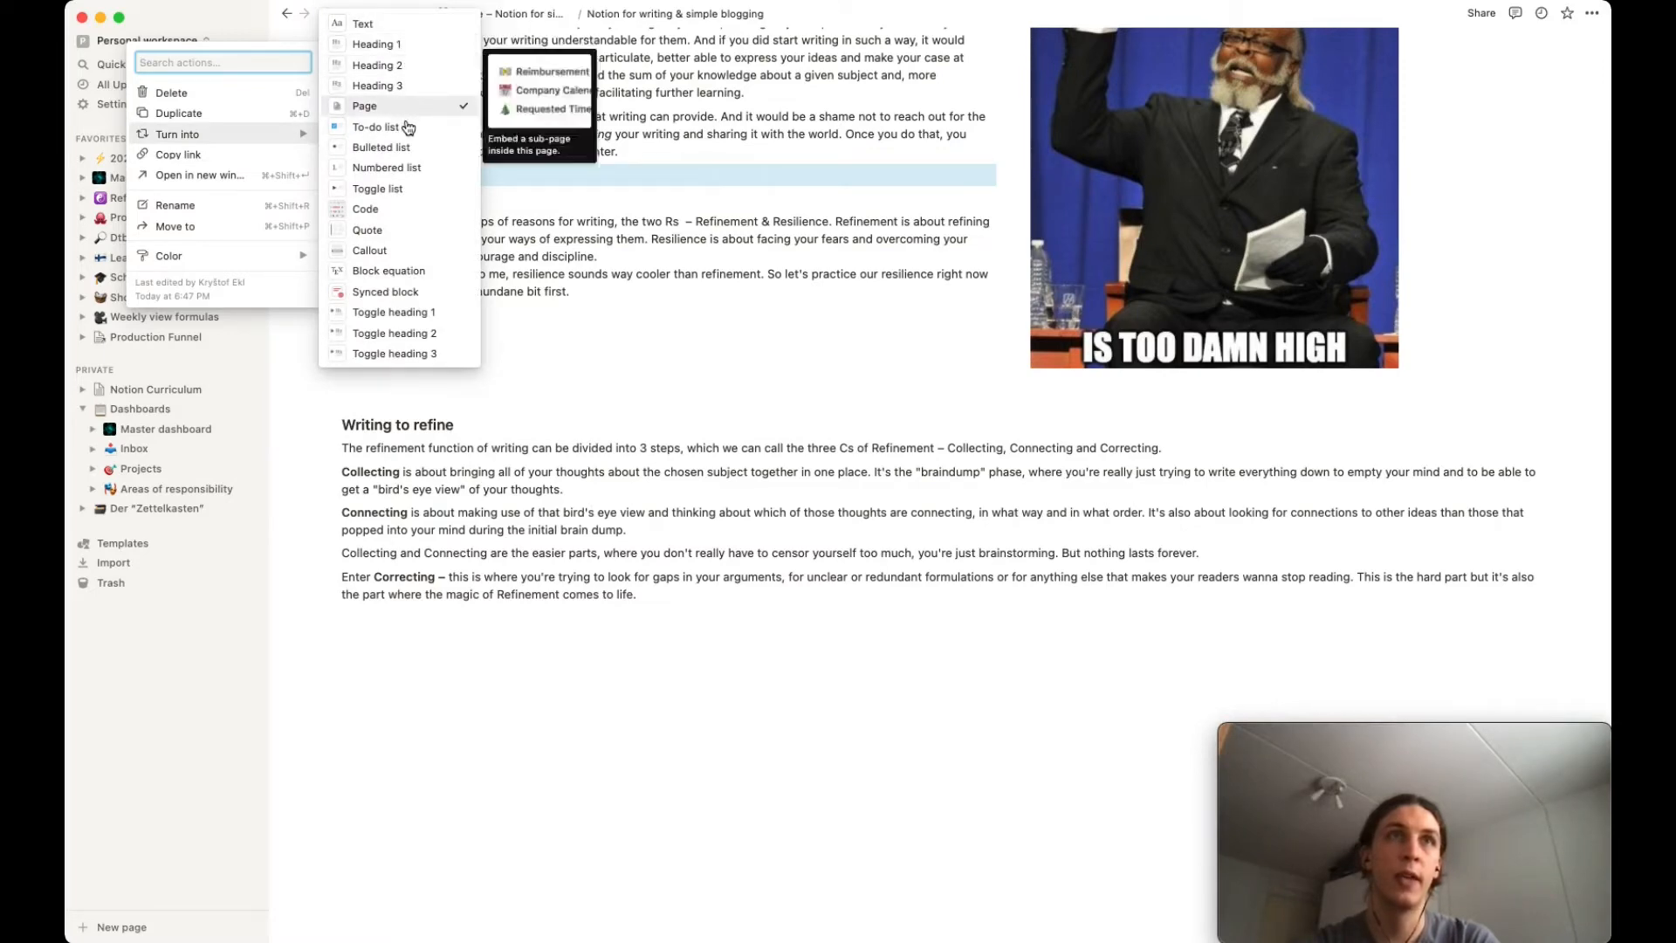
pyautogui.click(397, 26)
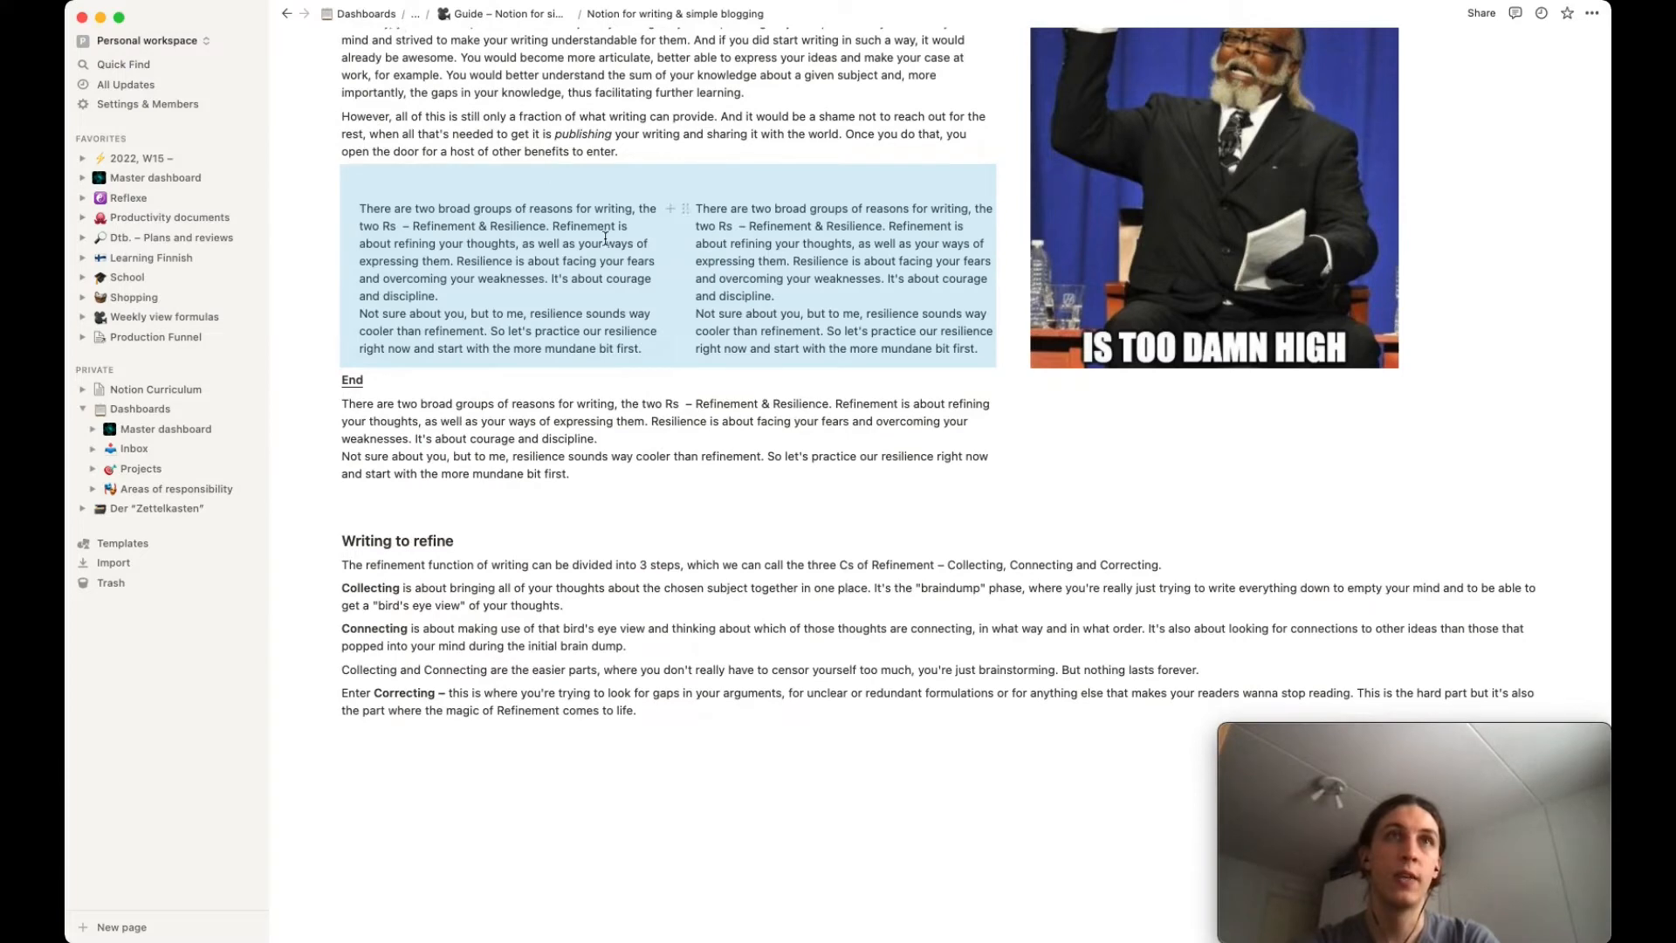
# Delete the empty text block above the two-column paragraphs so the columns are no longer nested under it.
pyautogui.scroll(2, 607, 237)
pyautogui.click(732, 238)
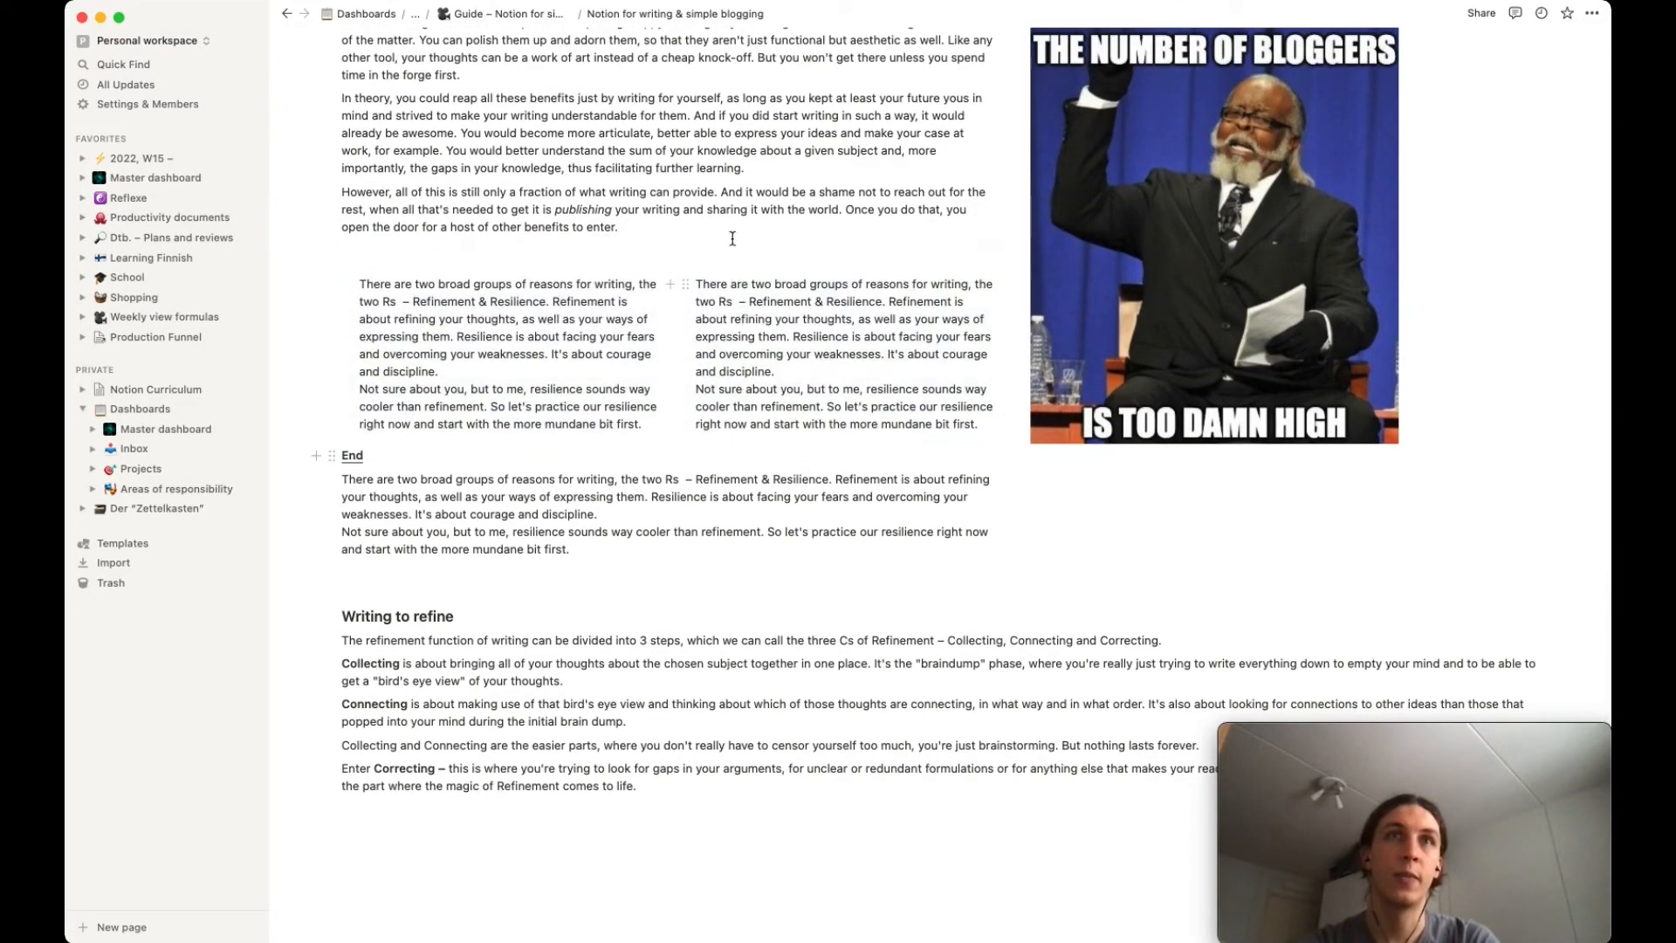
pyautogui.moveTo(680, 404)
pyautogui.mouseDown()
pyautogui.moveTo(653, 401)
pyautogui.moveTo(689, 396)
pyautogui.mouseUp()
pyautogui.scroll(4, 738, 502)
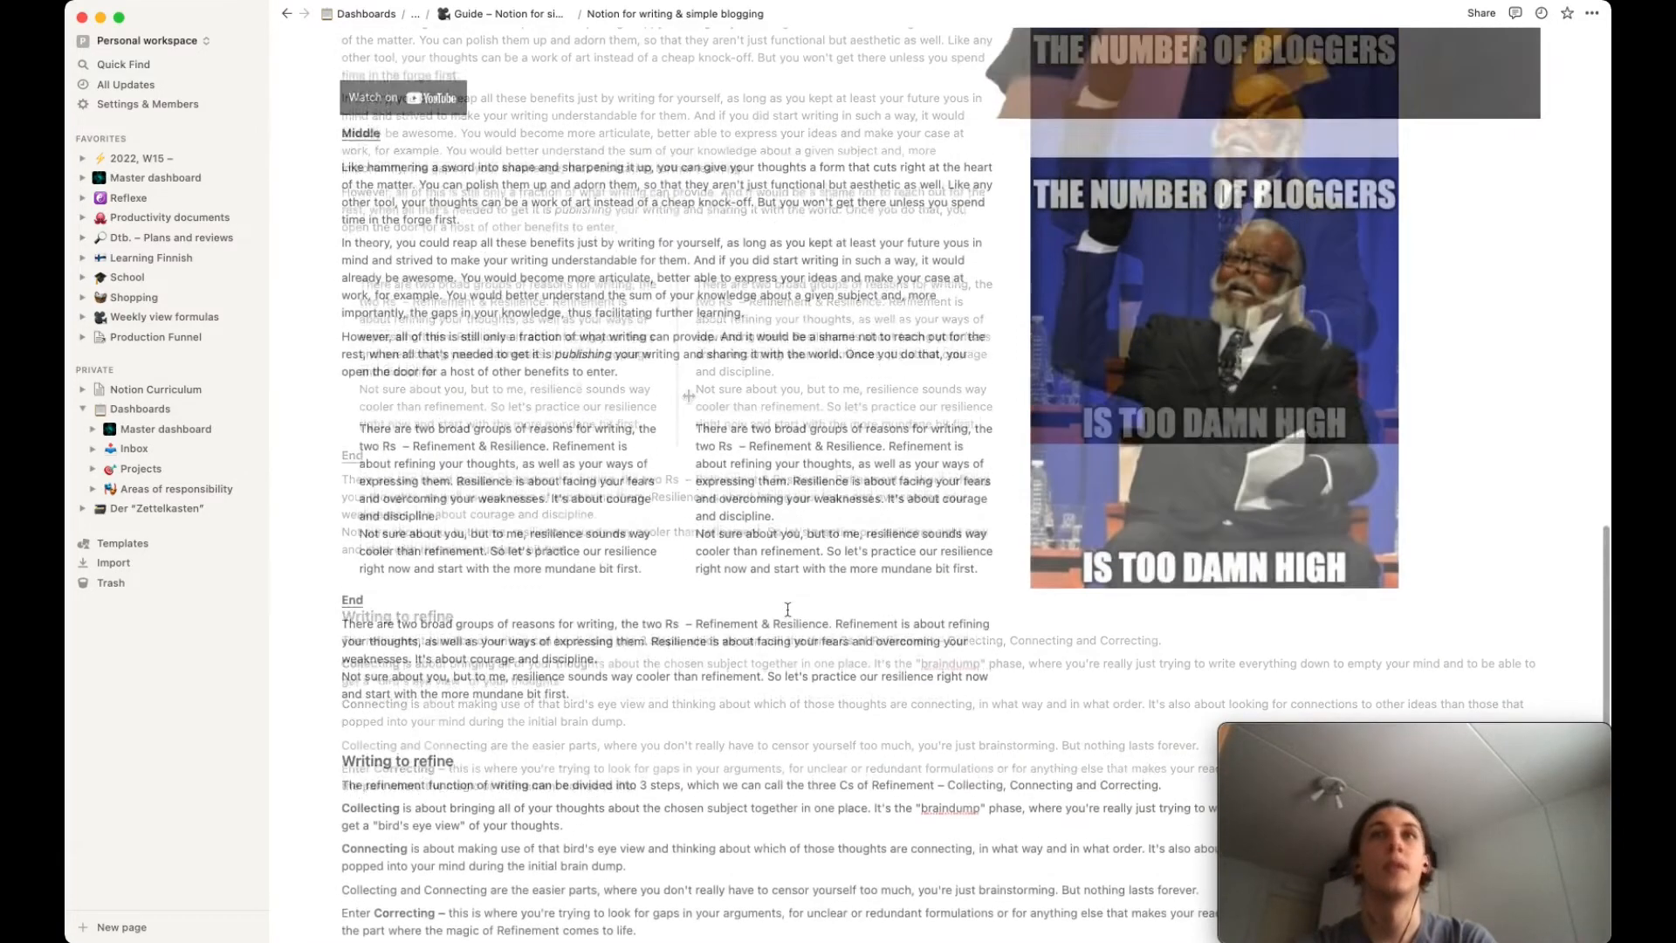
pyautogui.scroll(-2, 788, 611)
pyautogui.scroll(-1, 788, 610)
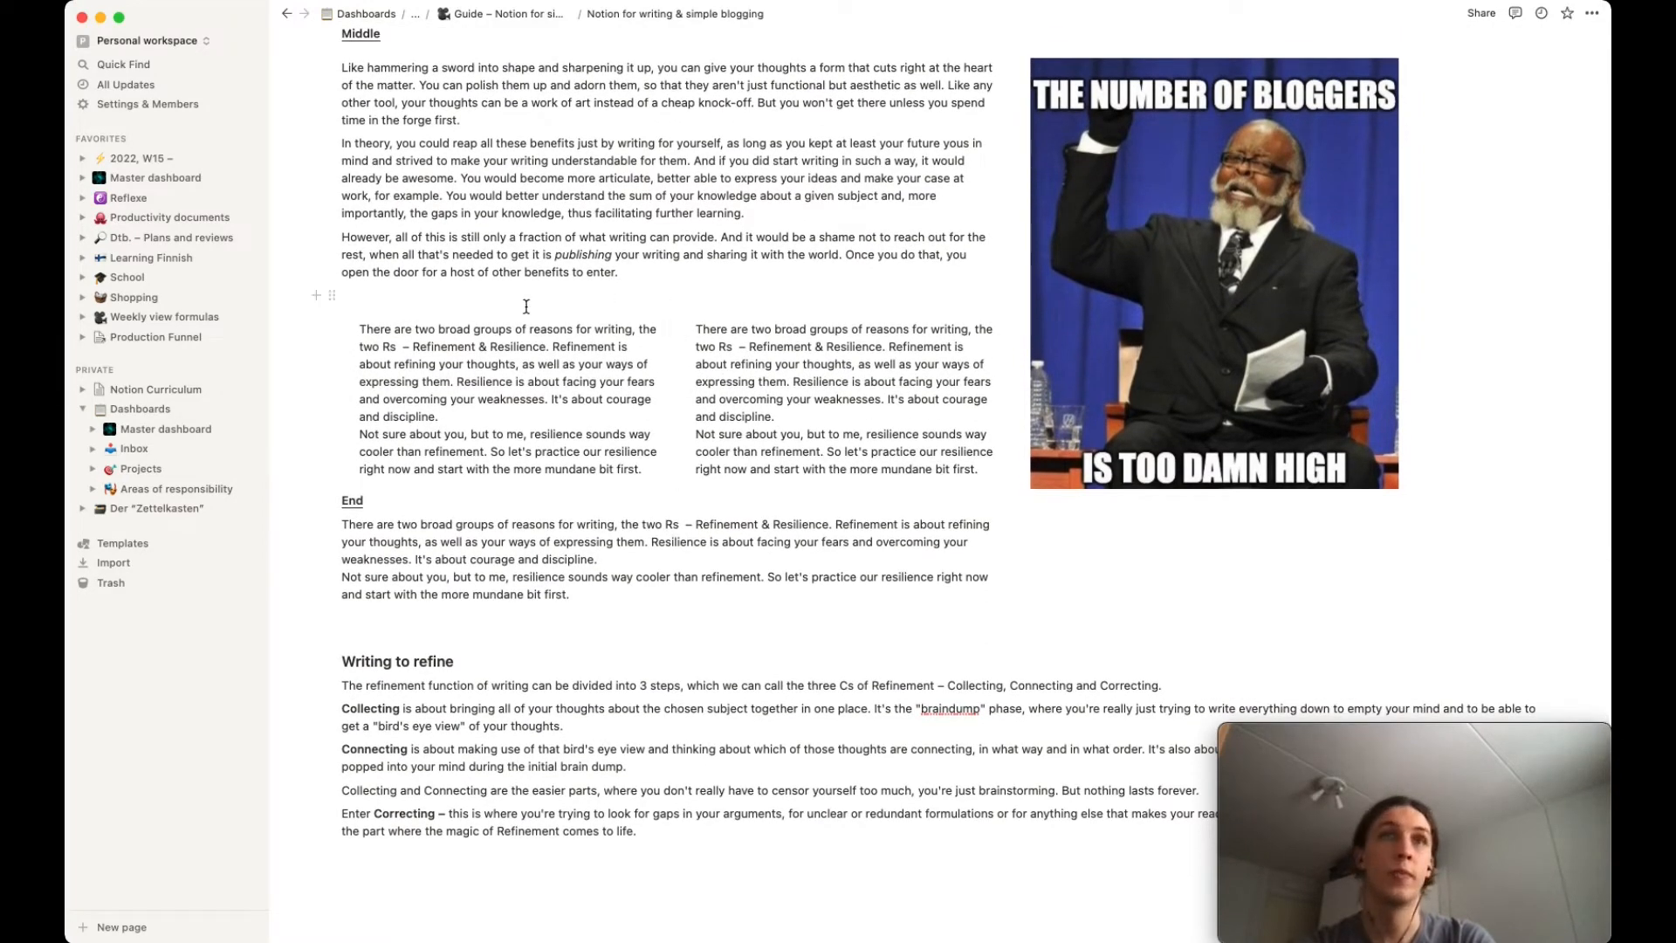
pyautogui.press('BackSpace')
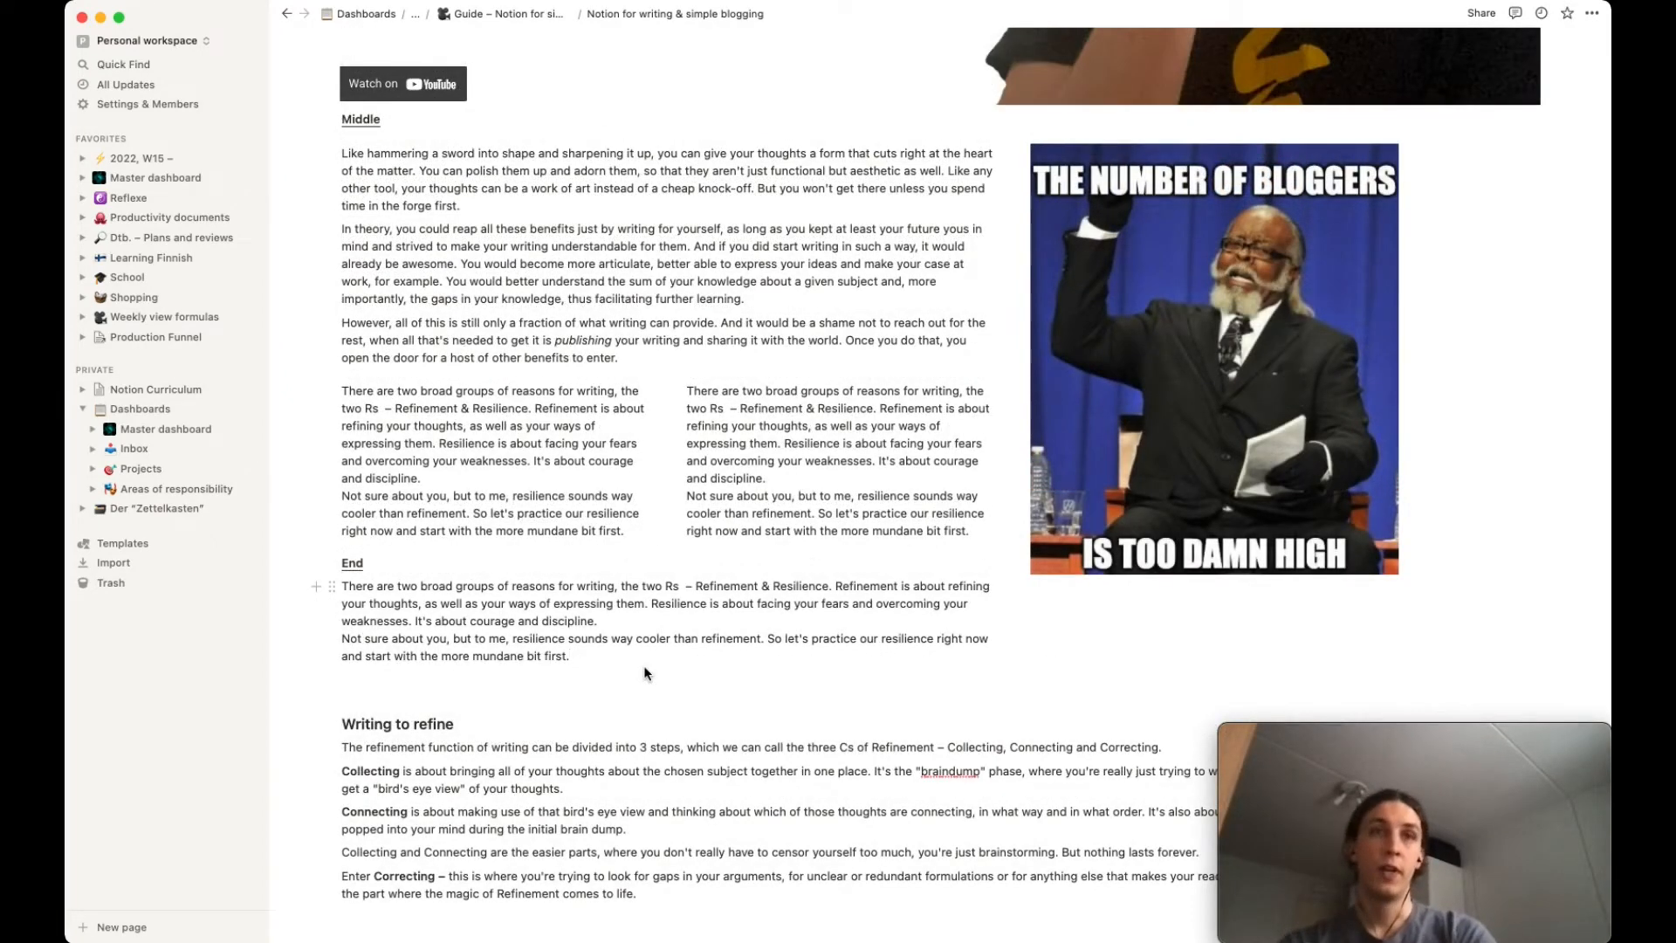
# Add a blank line below the End paragraph and insert an empty synced block directly above the "Writing to refine" heading.
pyautogui.press('Return')
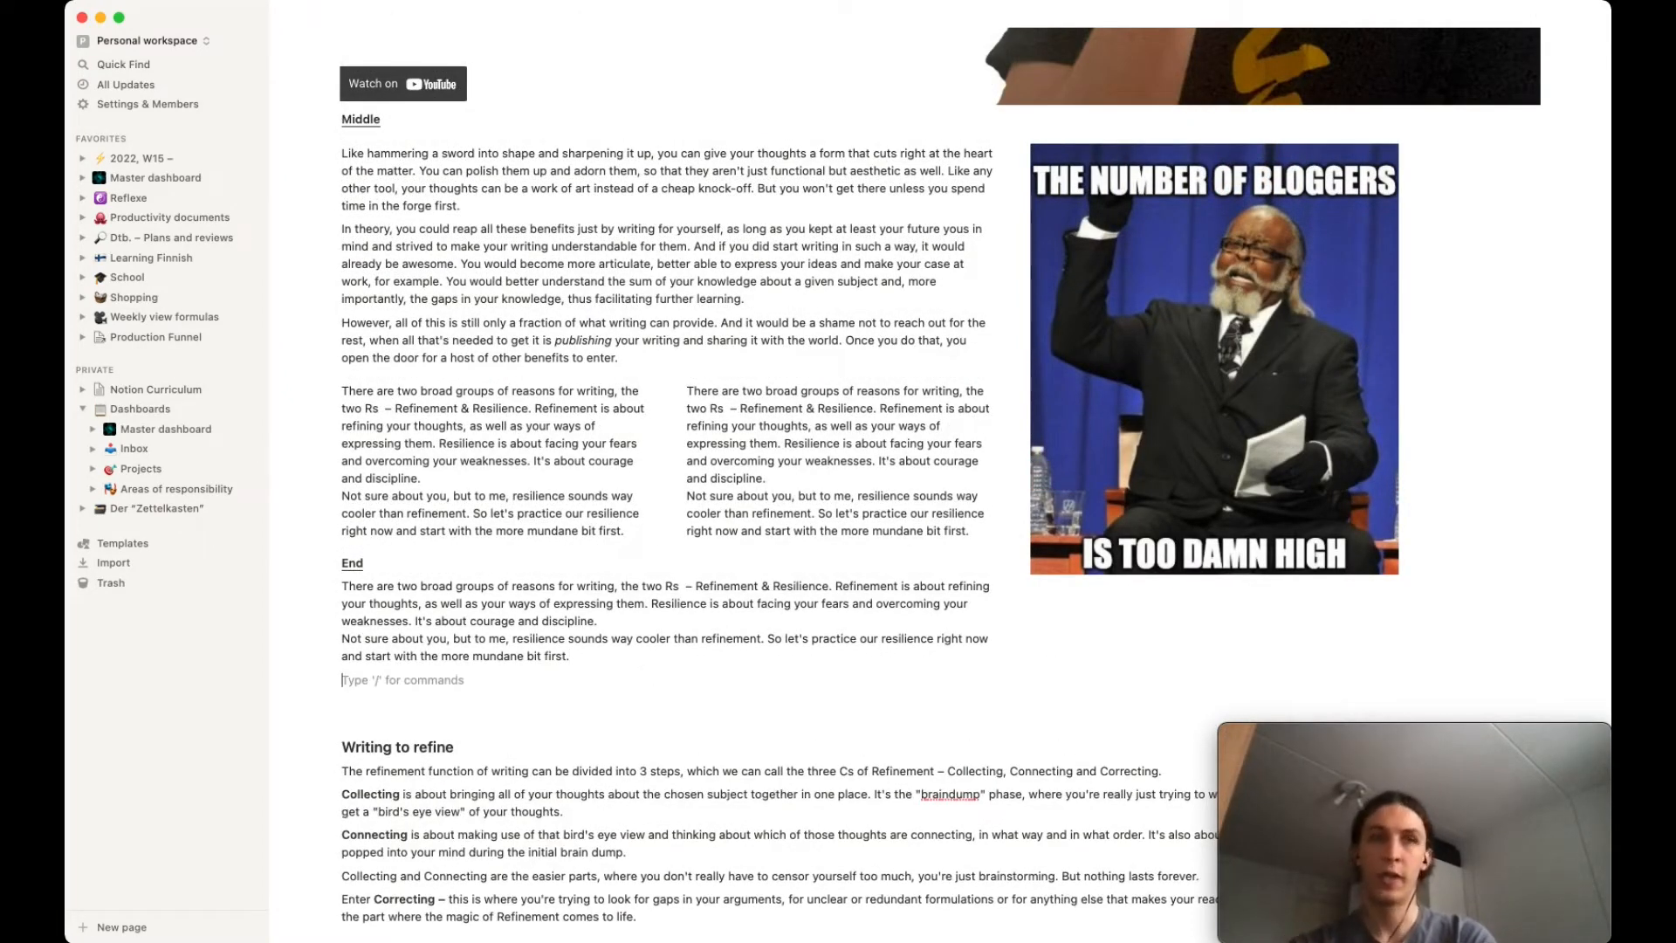
pyautogui.scroll(-3, 480, 711)
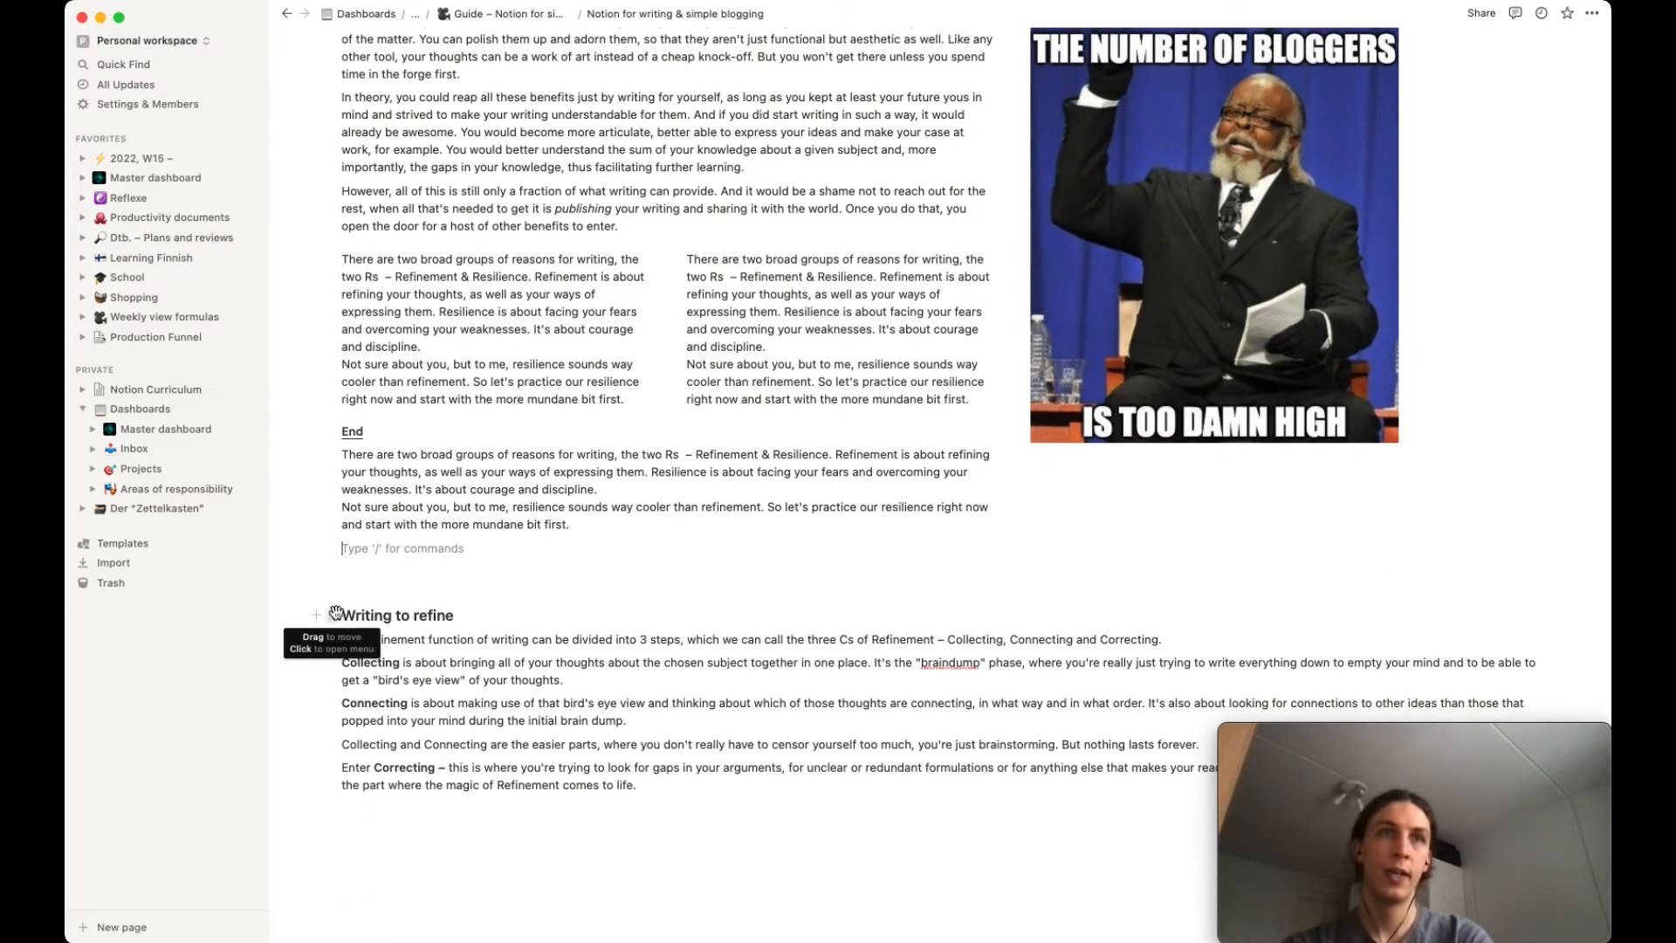
pyautogui.click(333, 613)
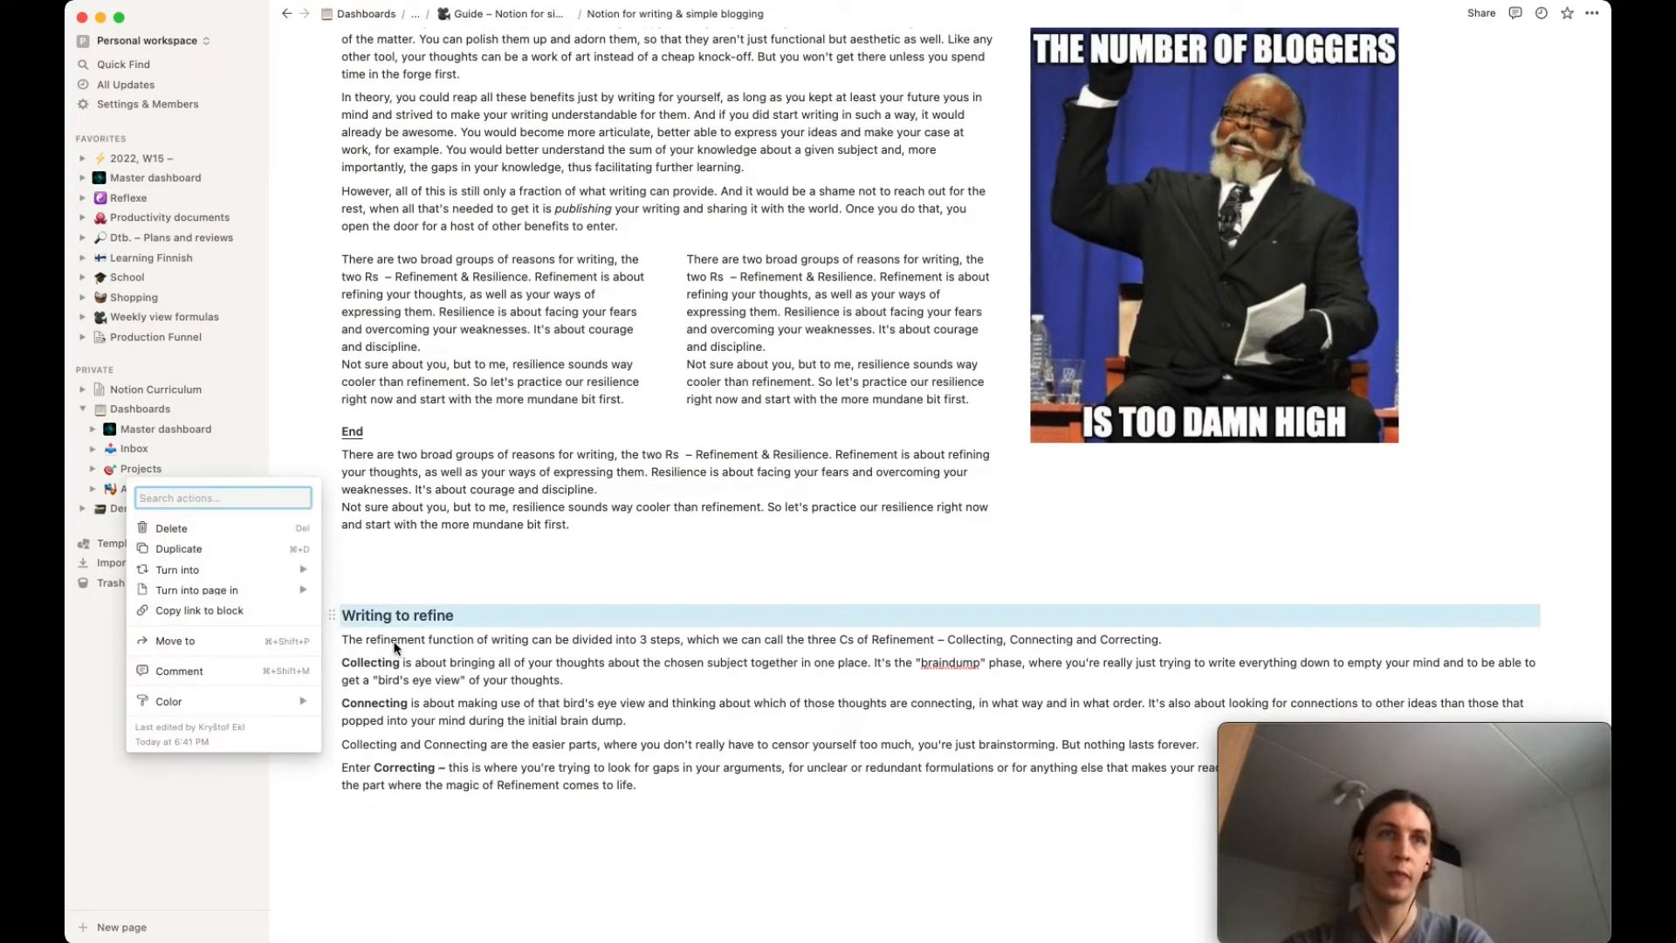
pyautogui.click(382, 563)
pyautogui.click(354, 582)
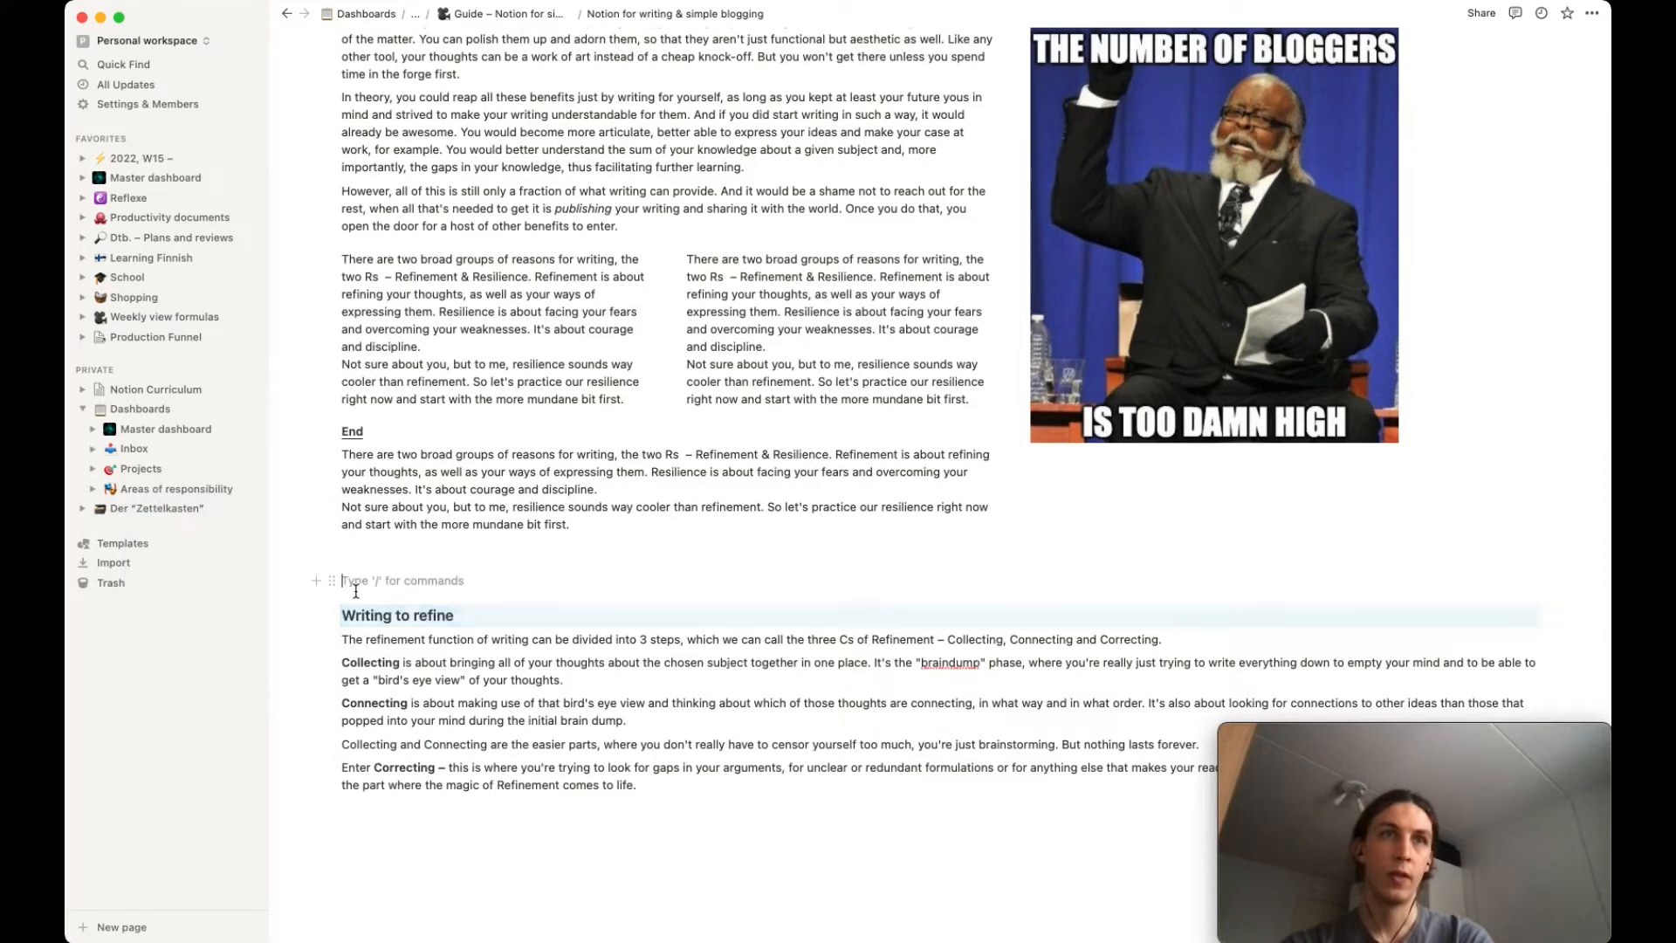
pyautogui.write('/sync')
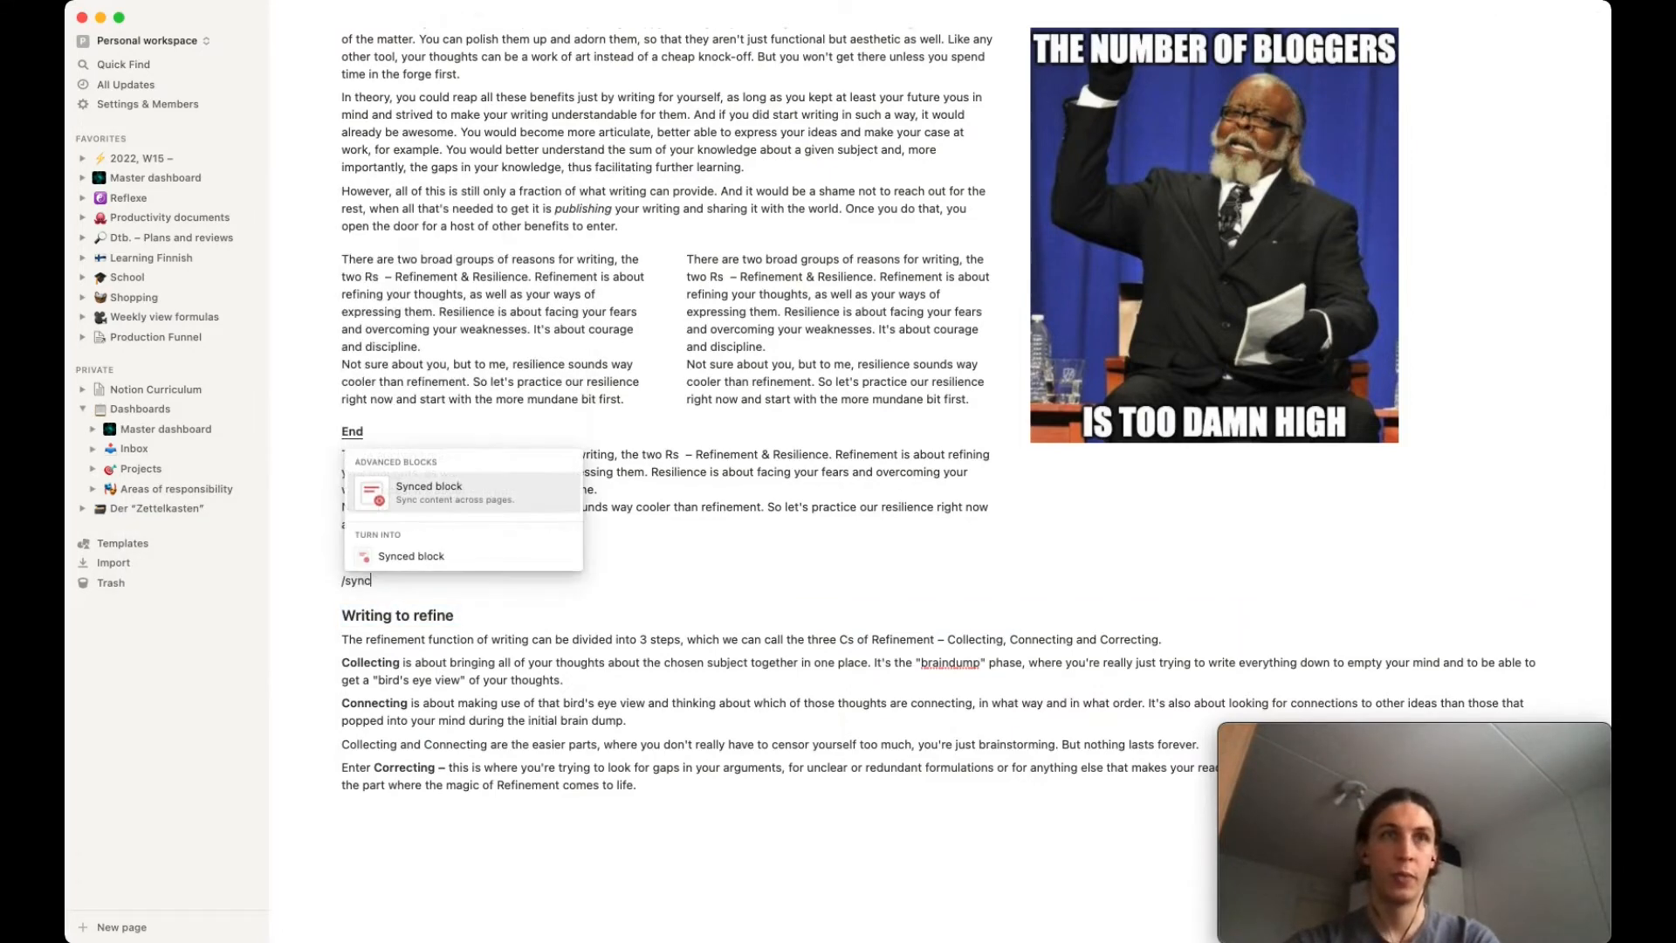
pyautogui.click(441, 494)
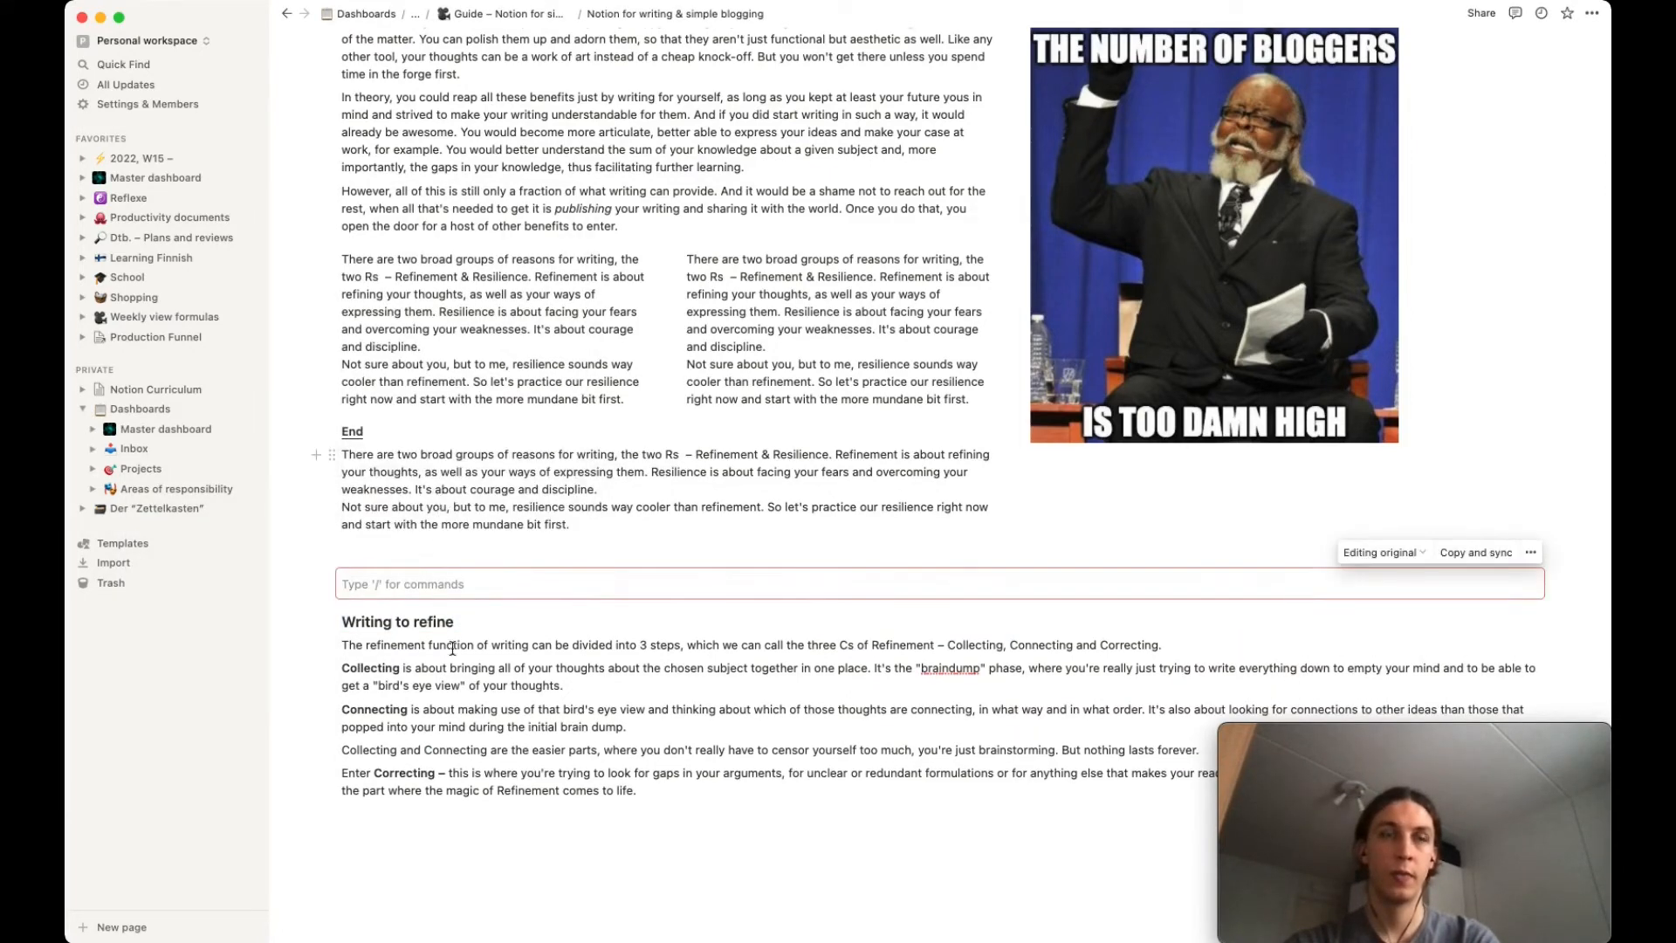
# Move the whole "Writing to refine" section into the synced block and copy the block for syncing.
pyautogui.moveTo(661, 836); pyautogui.dragTo(366, 573)
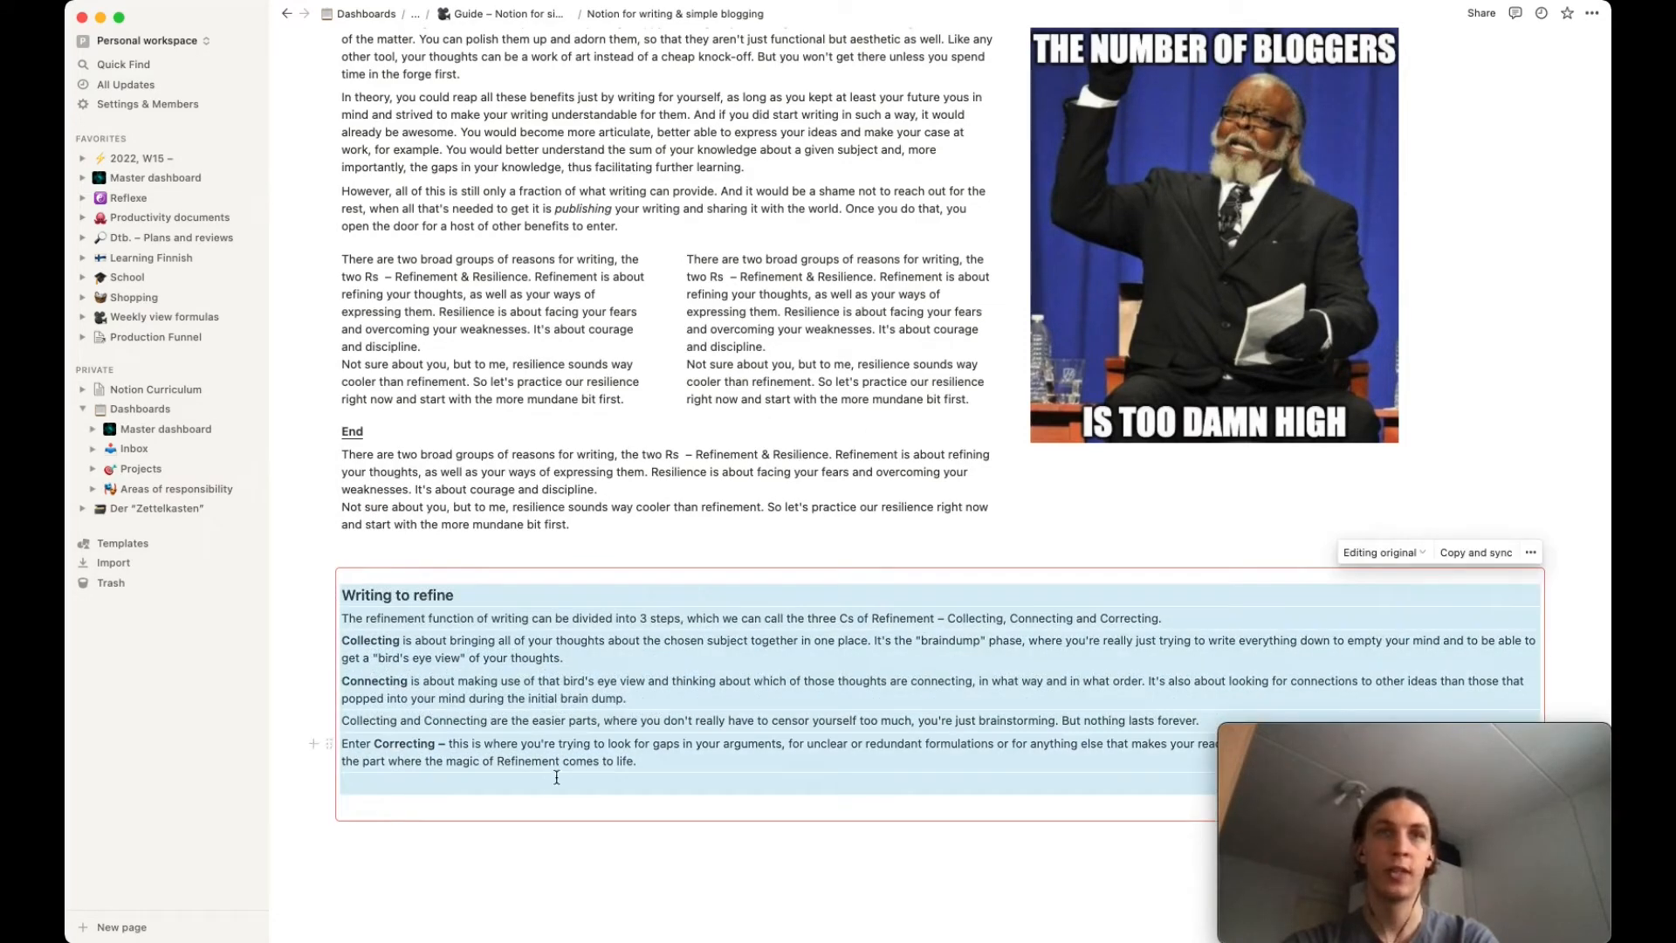
pyautogui.click(518, 806)
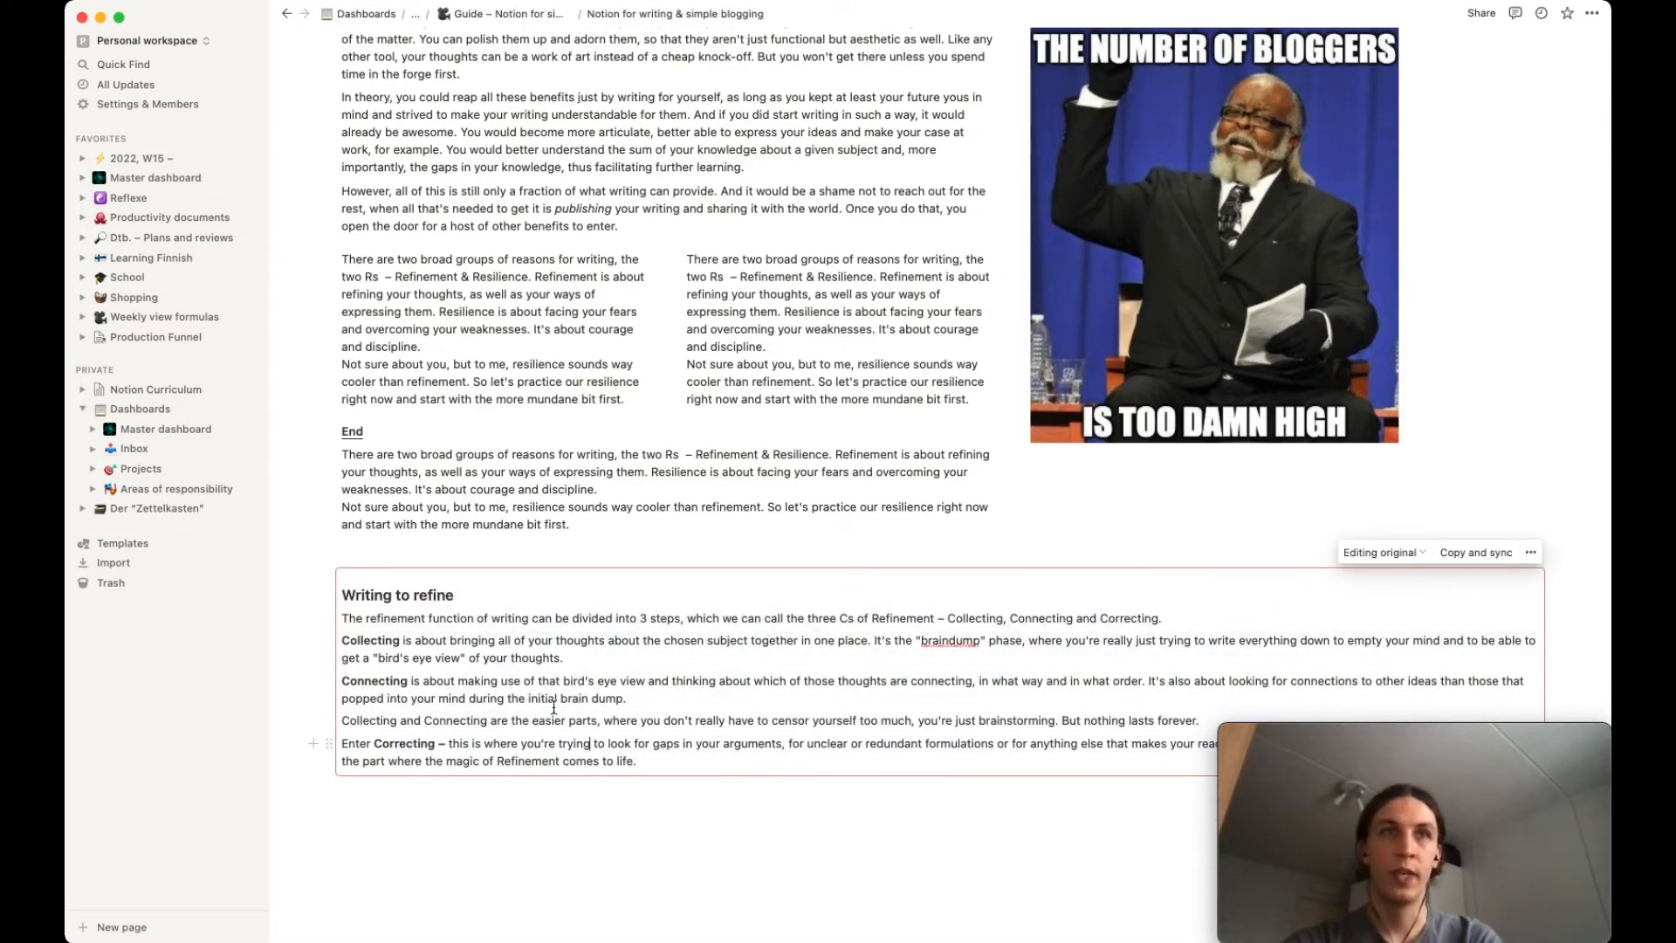
pyautogui.click(1494, 554)
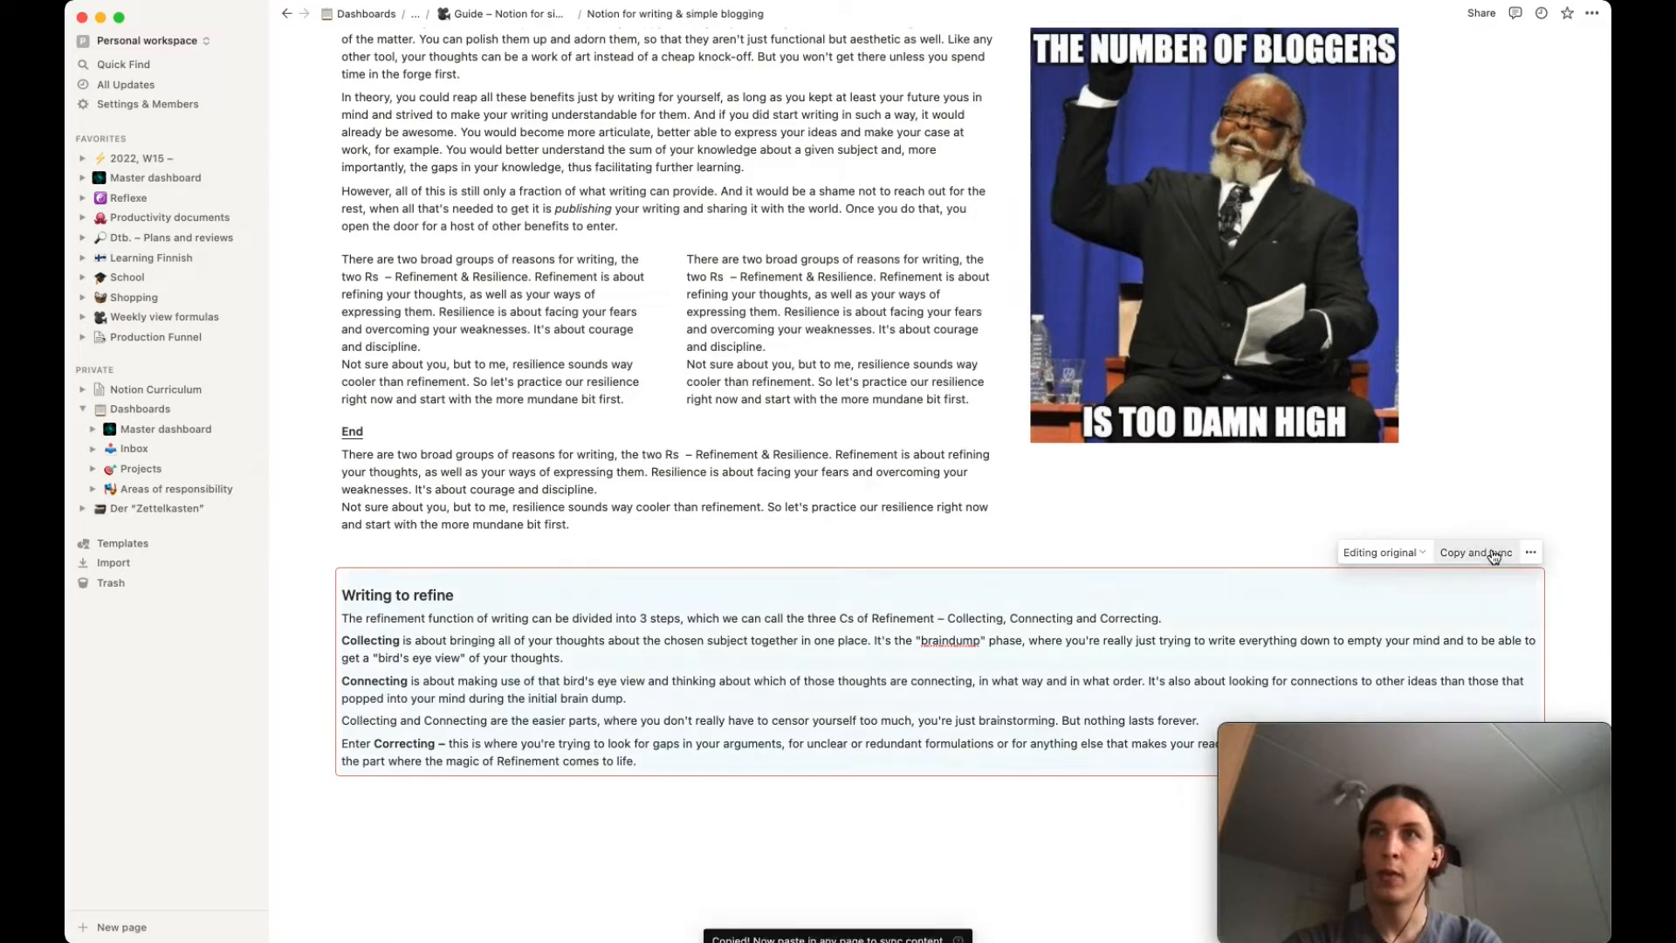
# Create a sub-page titled "page with synced block" in the blank line below the End paragraph and paste the synced block into it.
pyautogui.click(399, 545)
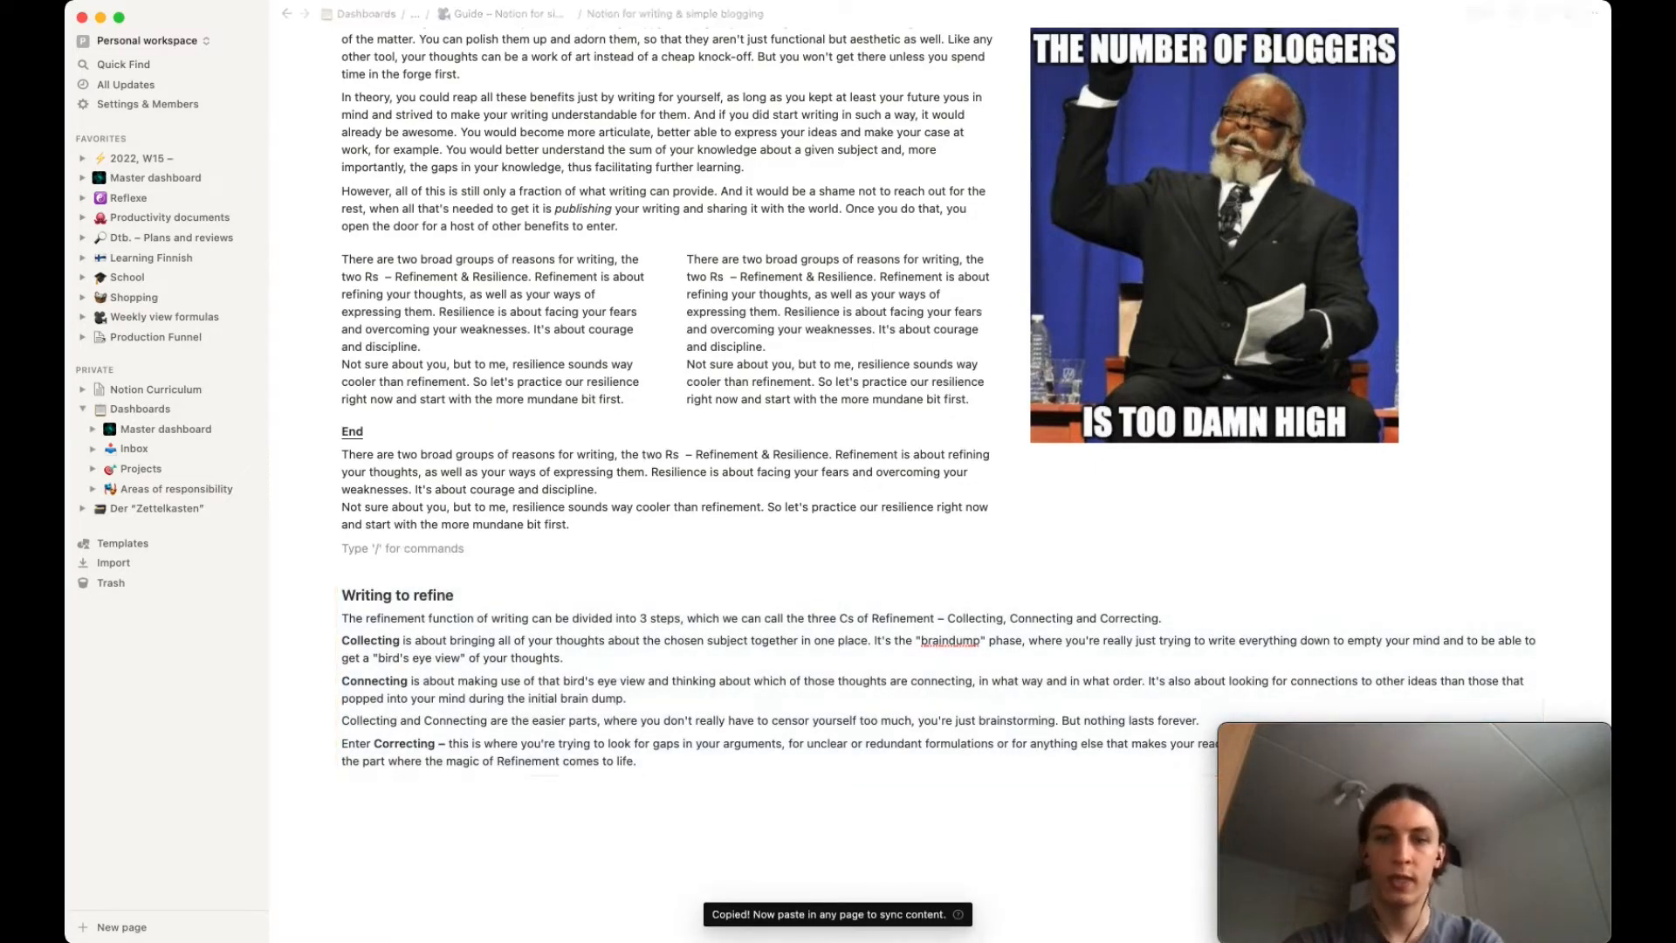
pyautogui.write('/')
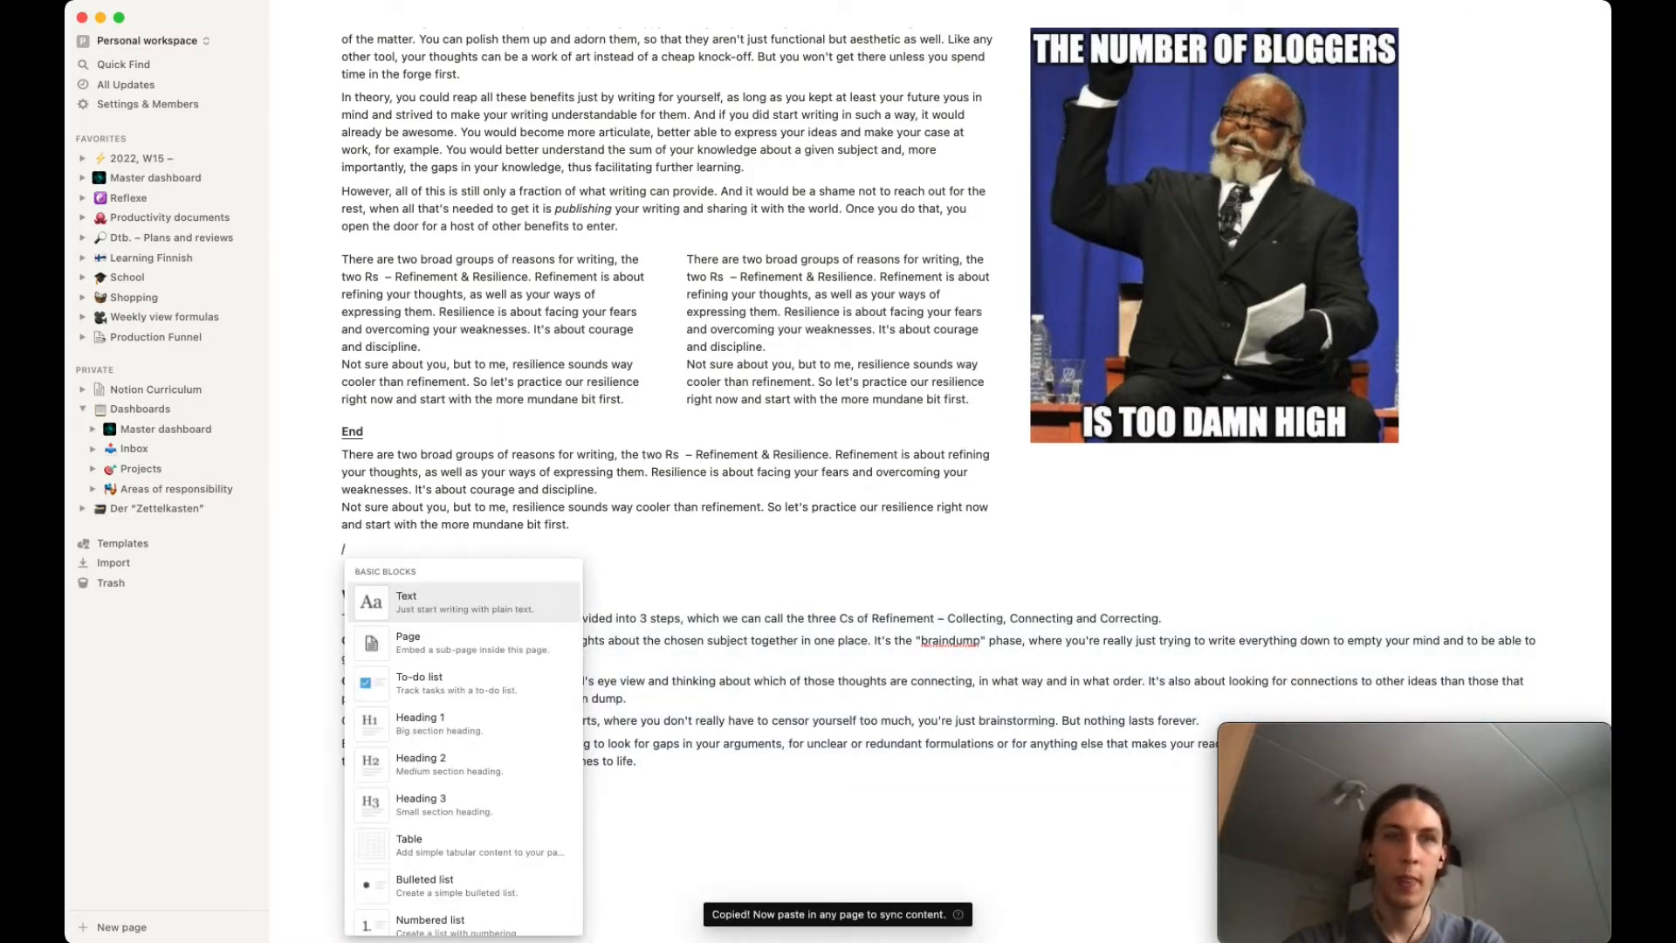
pyautogui.write('page')
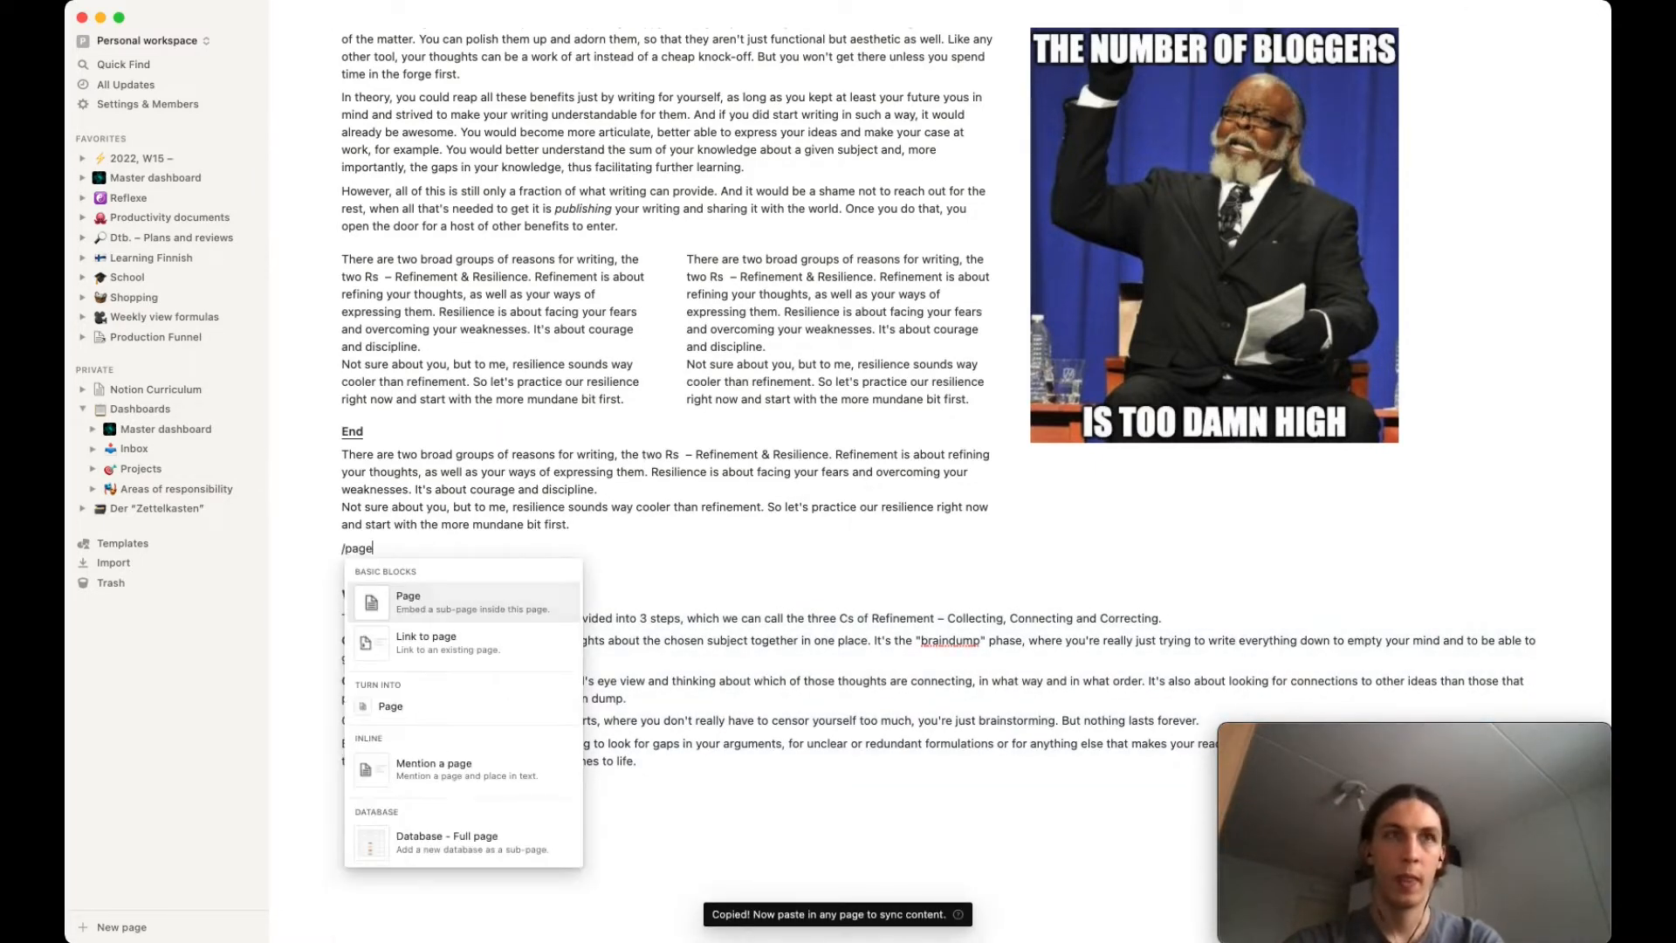
pyautogui.click(414, 603)
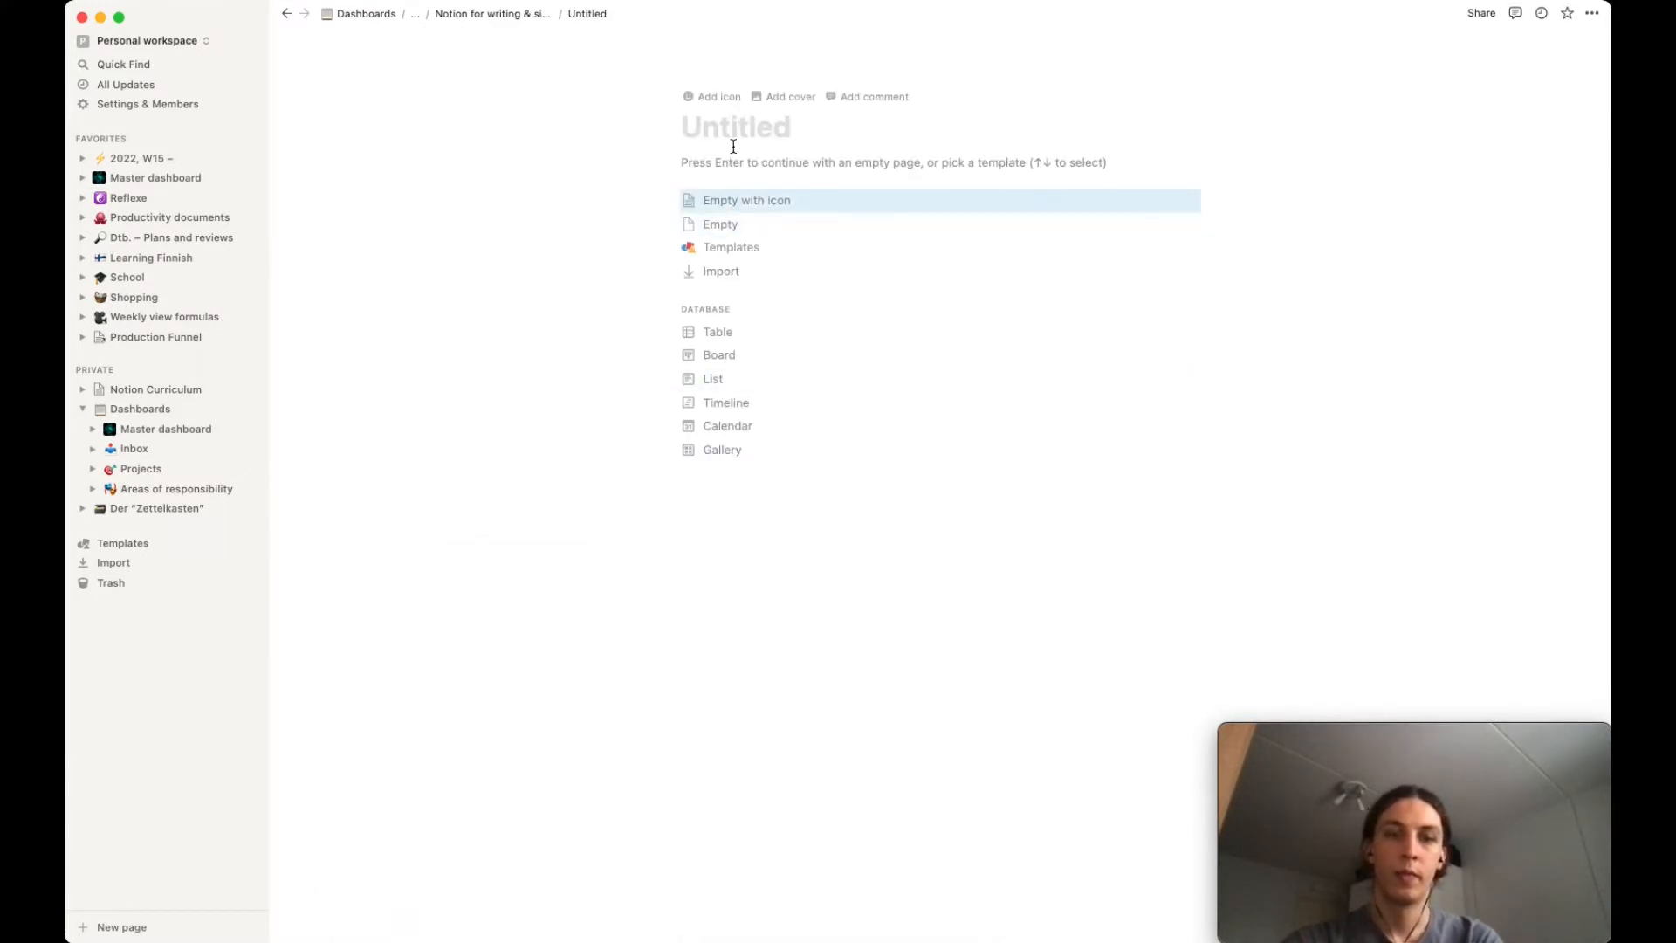
pyautogui.write('page wit')
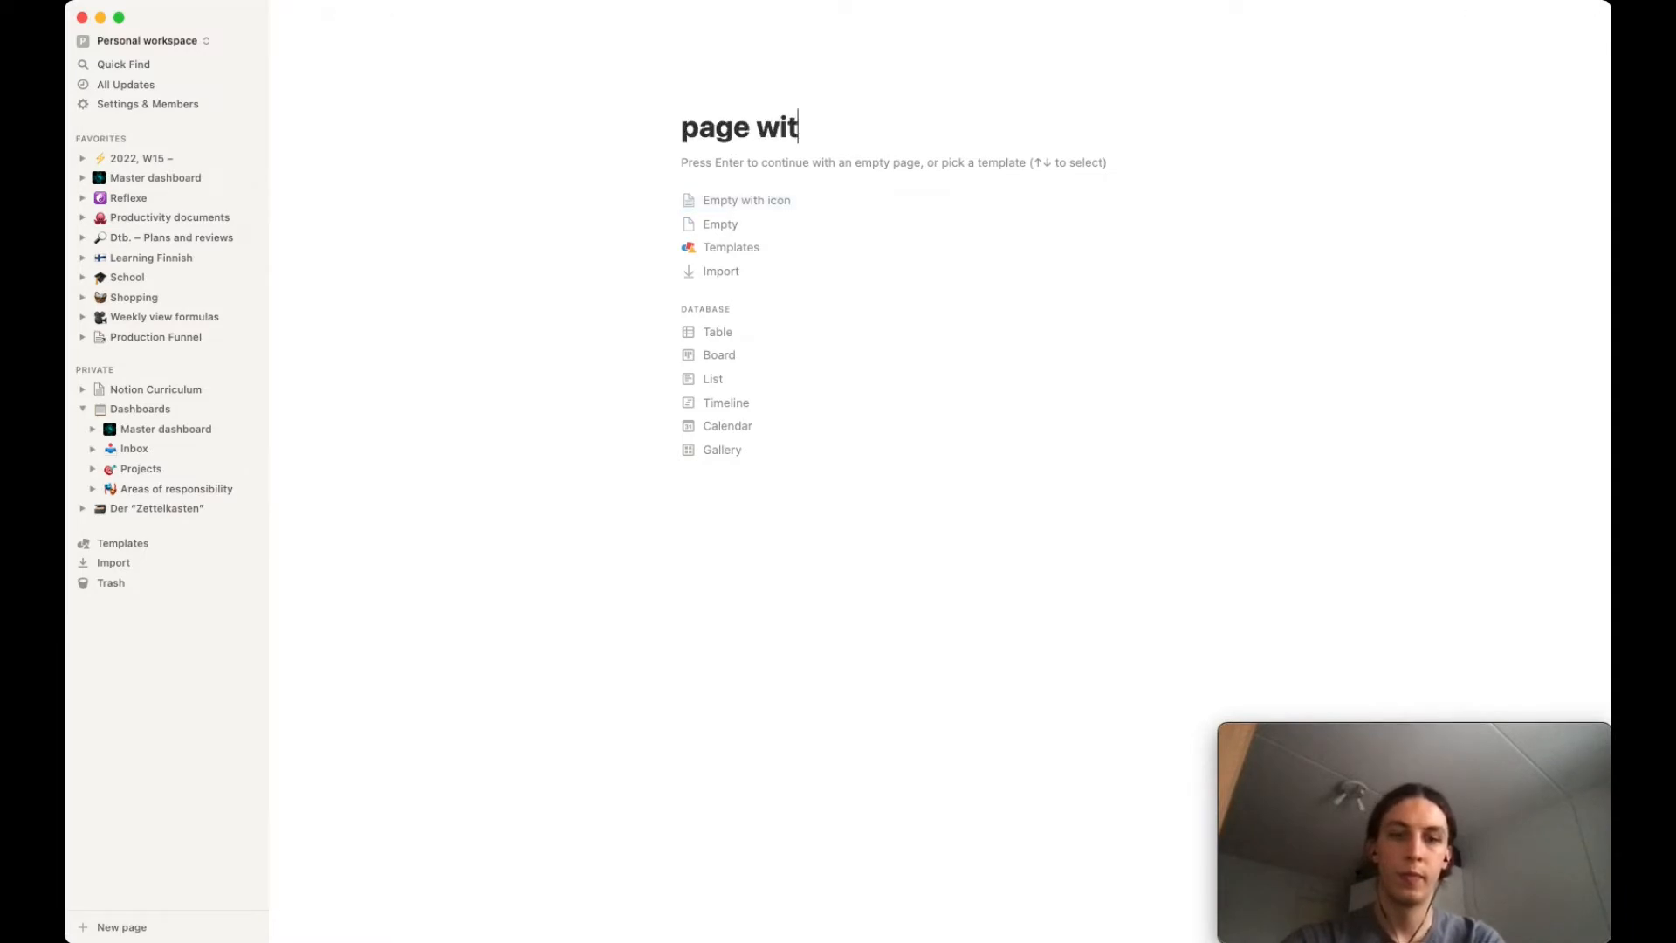
pyautogui.write('h synced block')
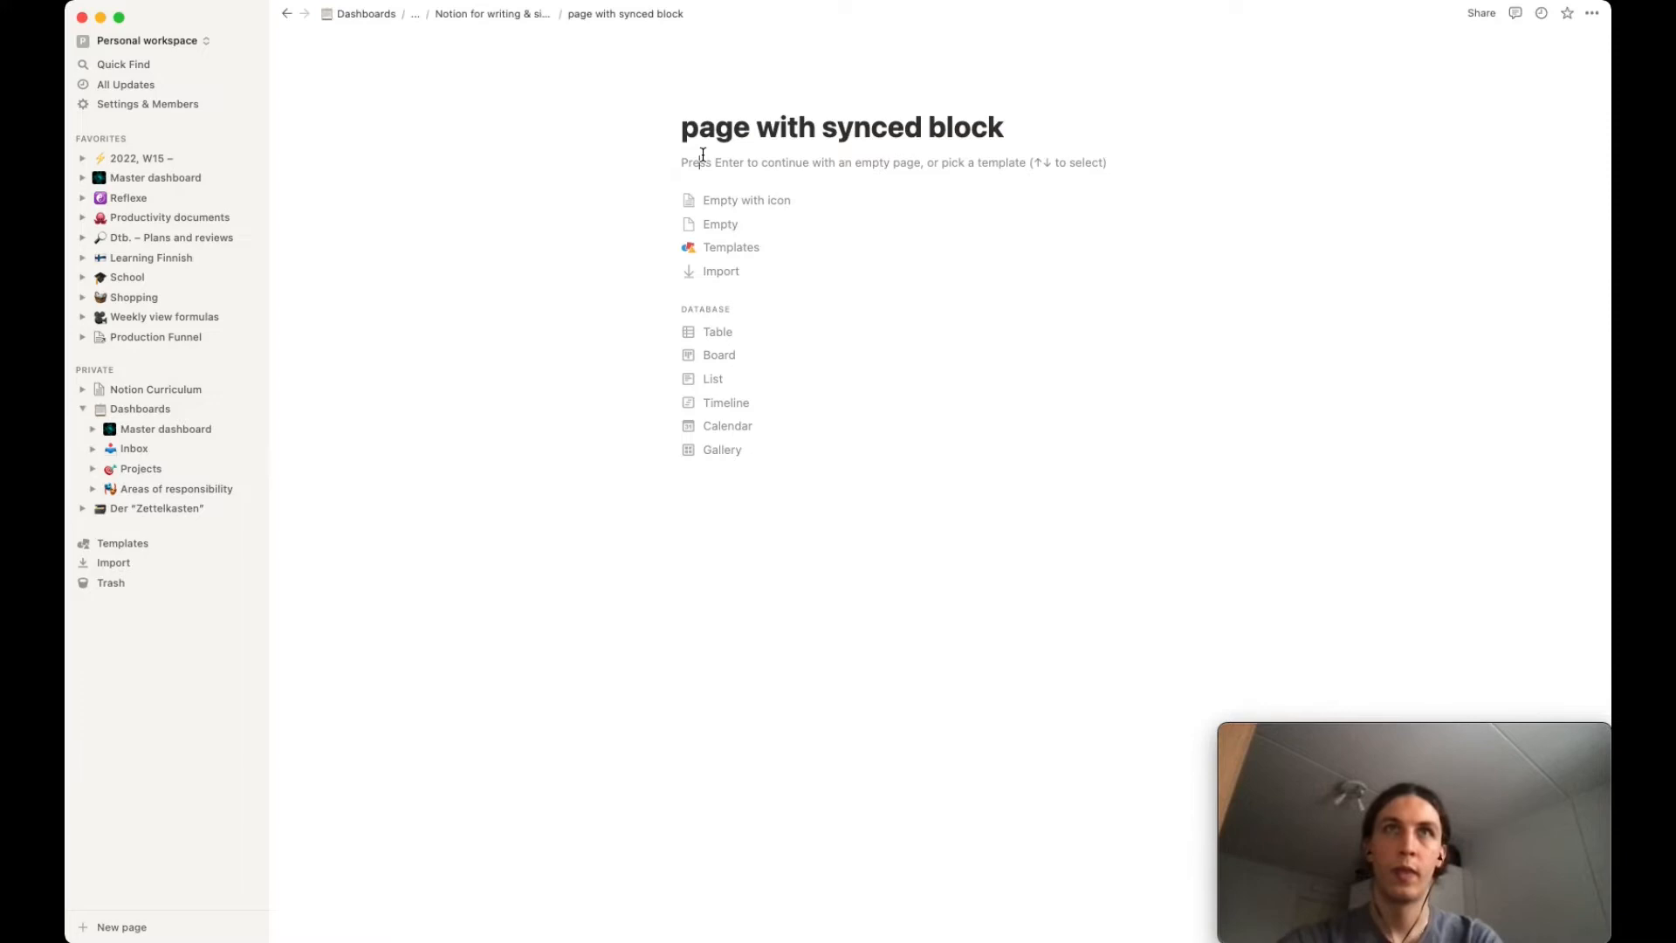
pyautogui.press('Return')
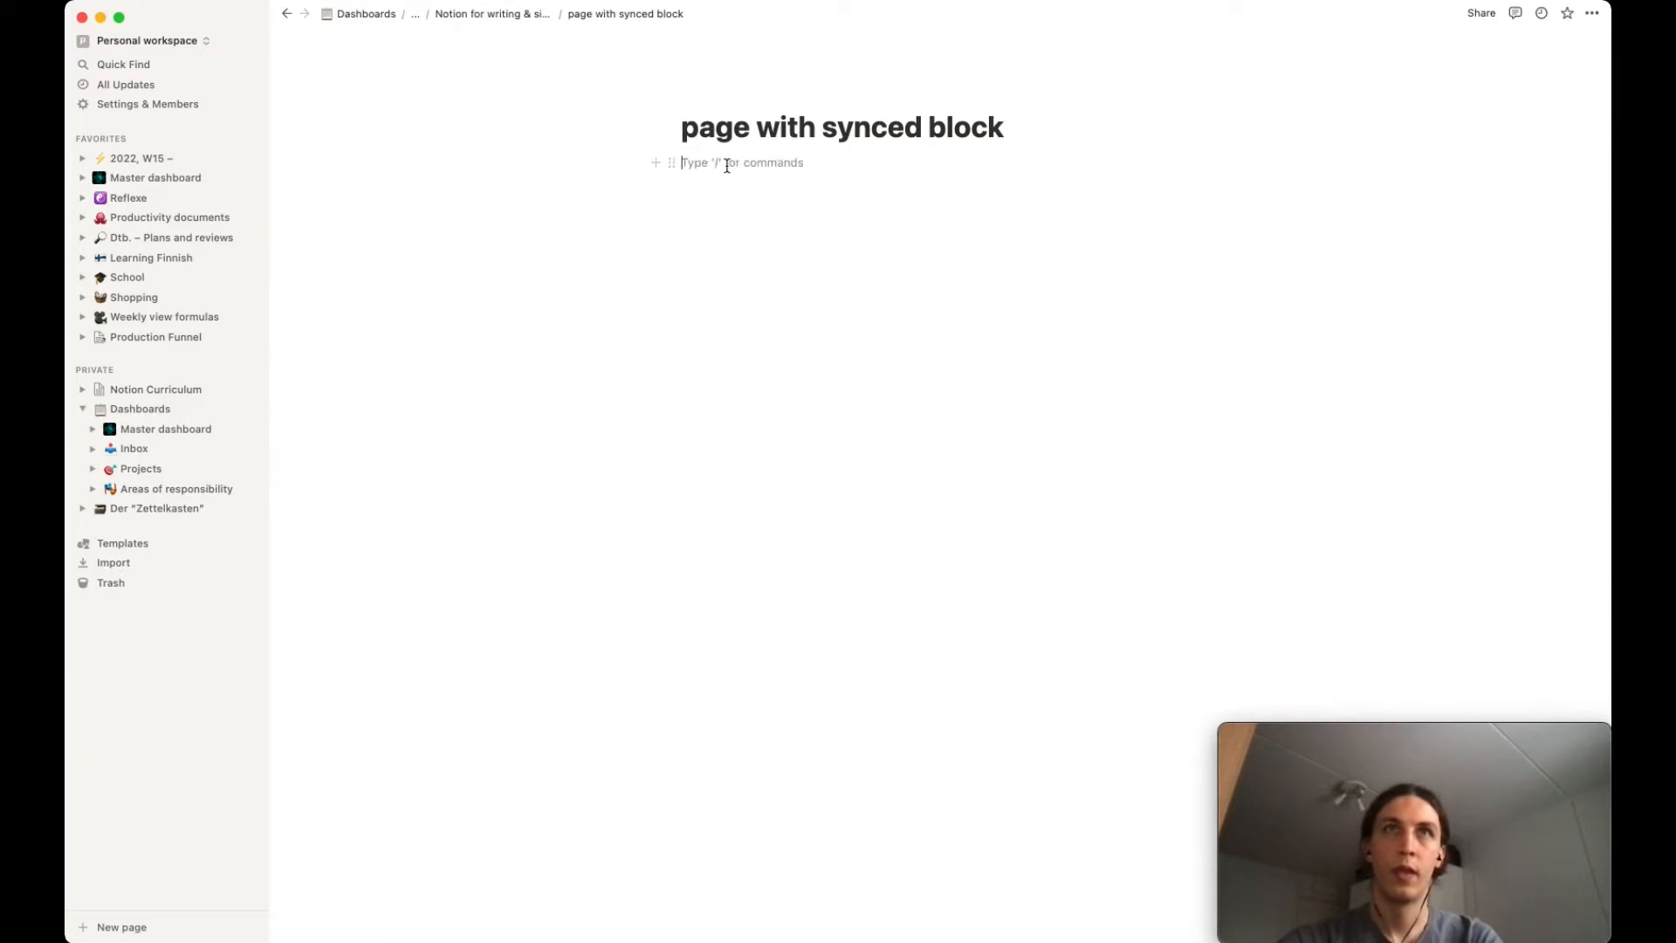
pyautogui.write('Writing to refine The refinement function of writing can be divided into 3 steps, which we can call the three Cs of Refinement – Collecting, Connecting and Correcting. Collecting is about bringing all of your thoughts about the chosen subject together in one place. It\'s the "braindump" phase, where you\'re really just trying to write everything down to empty your mind and to be able to get a "bird\'s eye view" of your thoughts. Connecting is about making use of that bird\'s eye view and thinking about which of those thoughts are connecting, in what way and in what order. It\'s also about looking for connections to other ideas than those that popped into your mind during the initial brain dump. Collecting and Connecting are the easier parts, where you don\'t really have to censor yourself too much, you\'re just brainstorming. But nothing lasts forever. Enter Correcting – this is where you\'re trying to look for gaps in your arguments, for unclear or redundant formulations or for anything else that makes your readers wanna stop reading. This is the hard part but it\'s also the part where the magic of Refinement comes to life.')
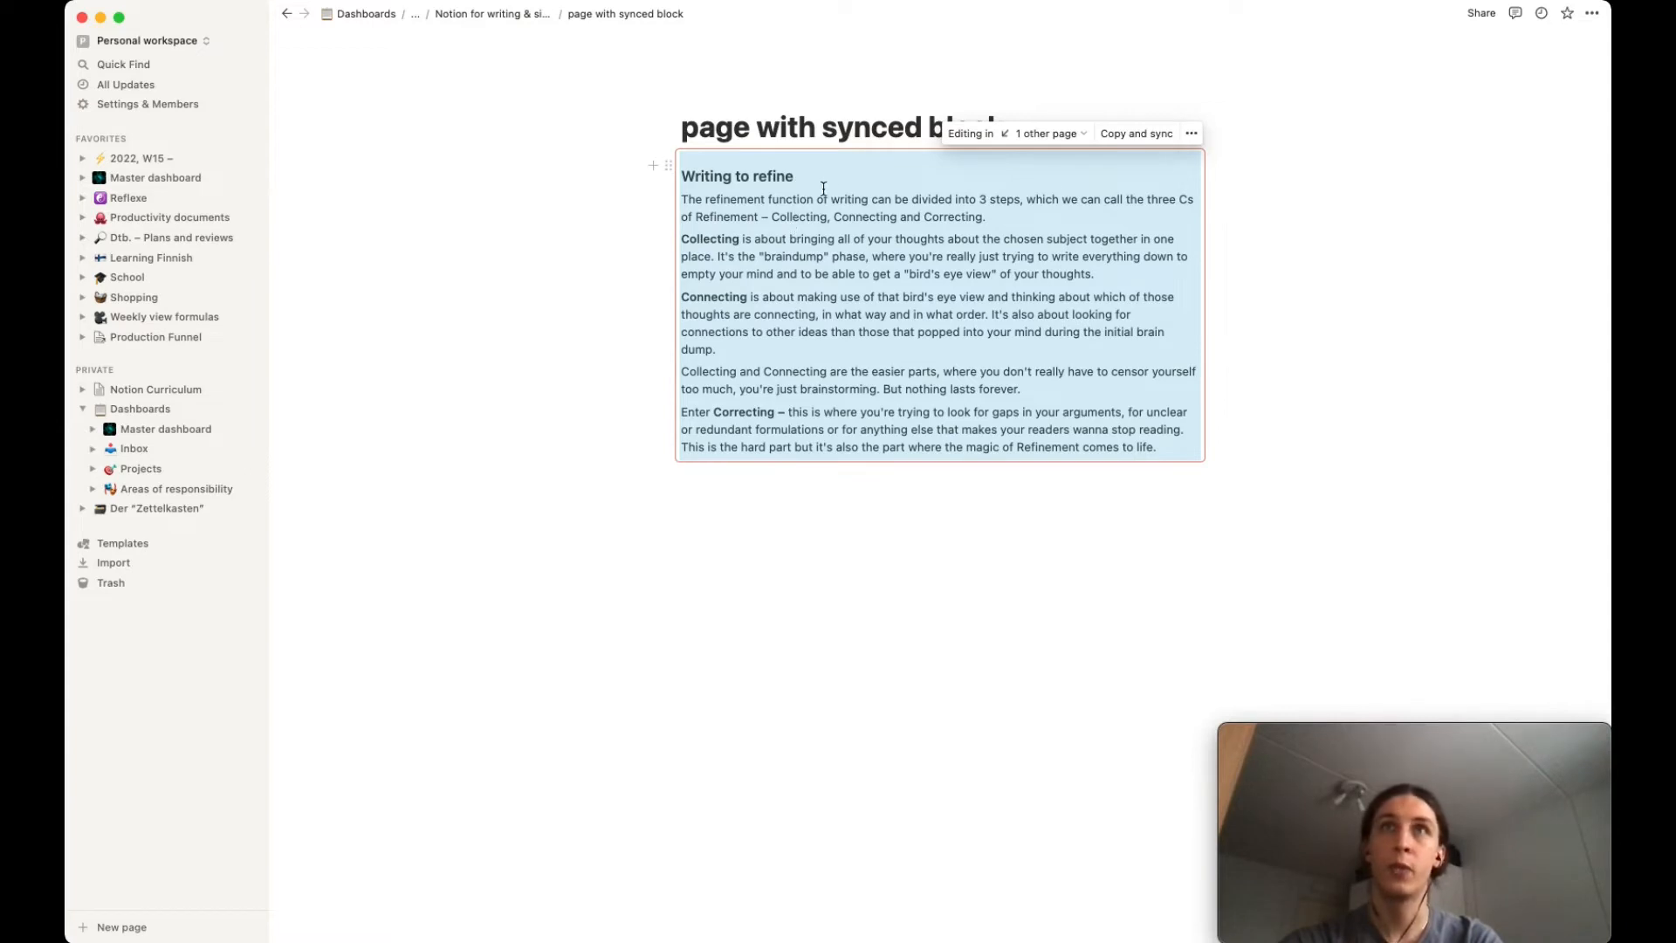
# Replace the synced block's "Writing to refine" heading with "heading here it will appear on all the other instances of the synced block".
pyautogui.moveTo(816, 178); pyautogui.dragTo(688, 177)
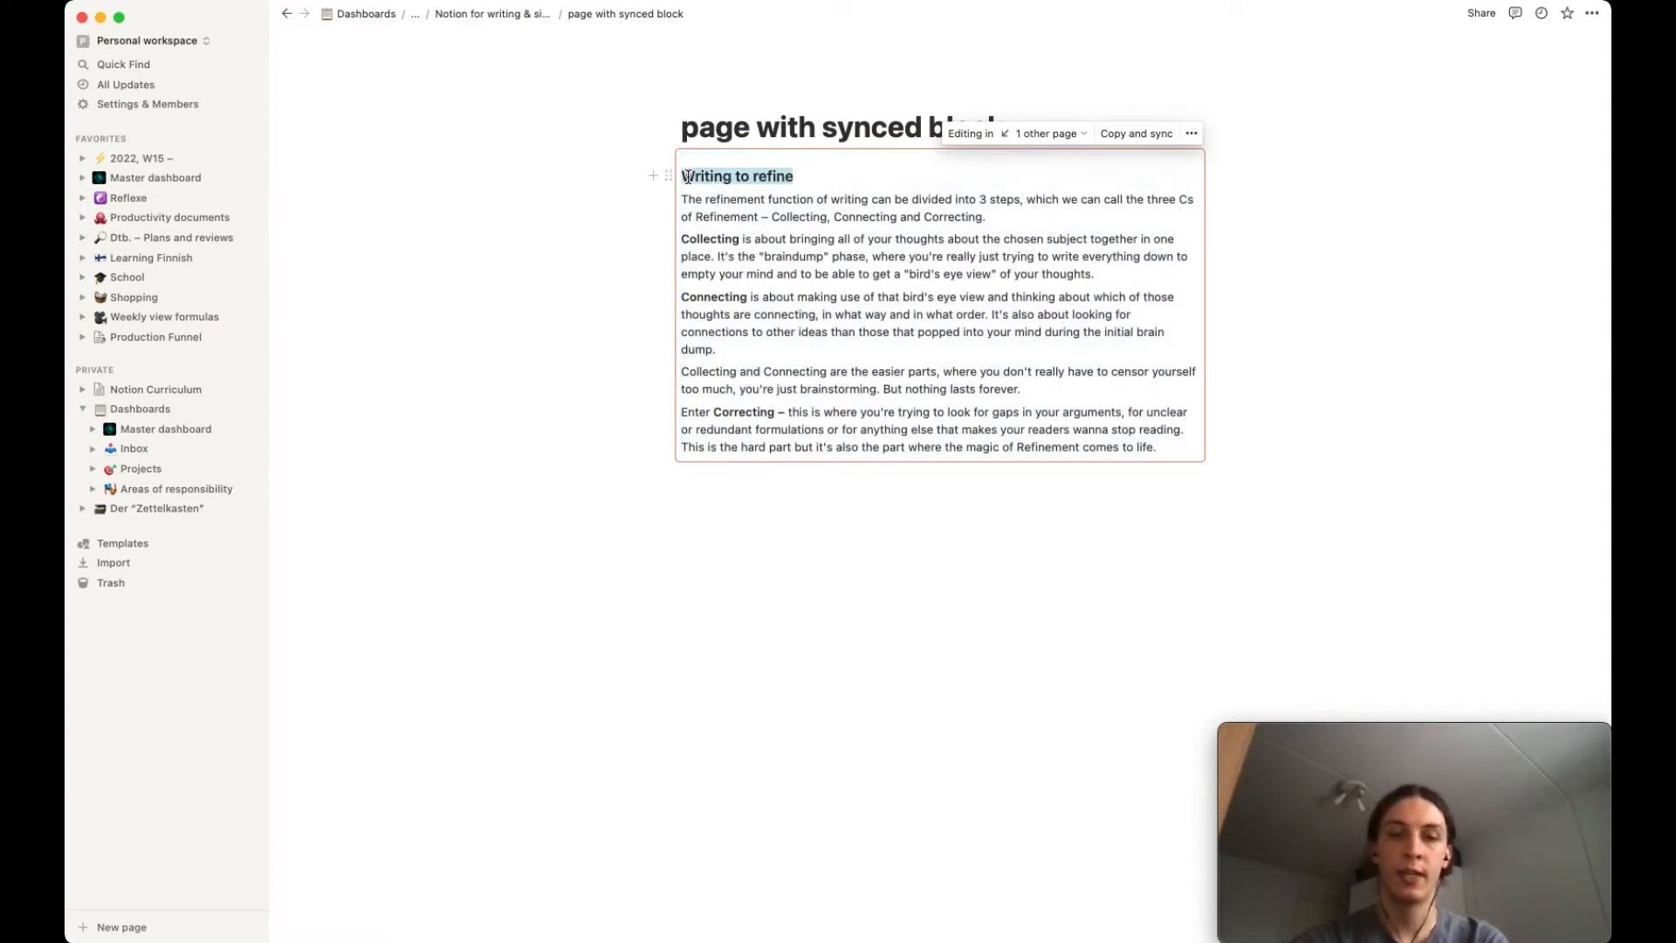
pyautogui.write('head')
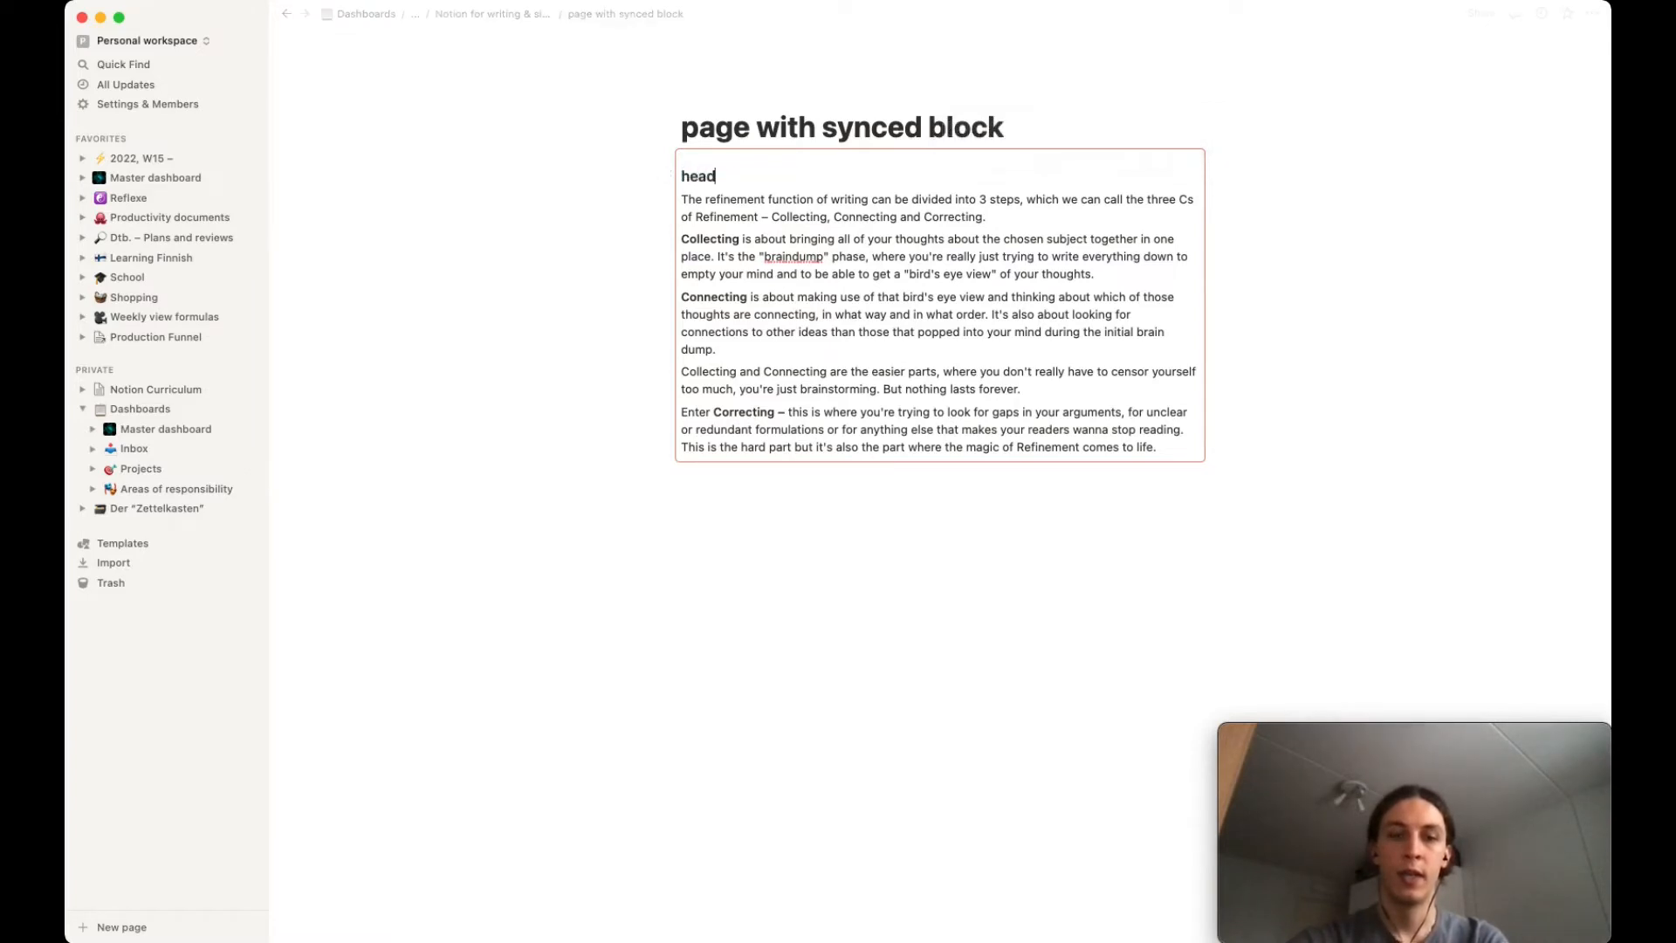
pyautogui.write('ing here it wi')
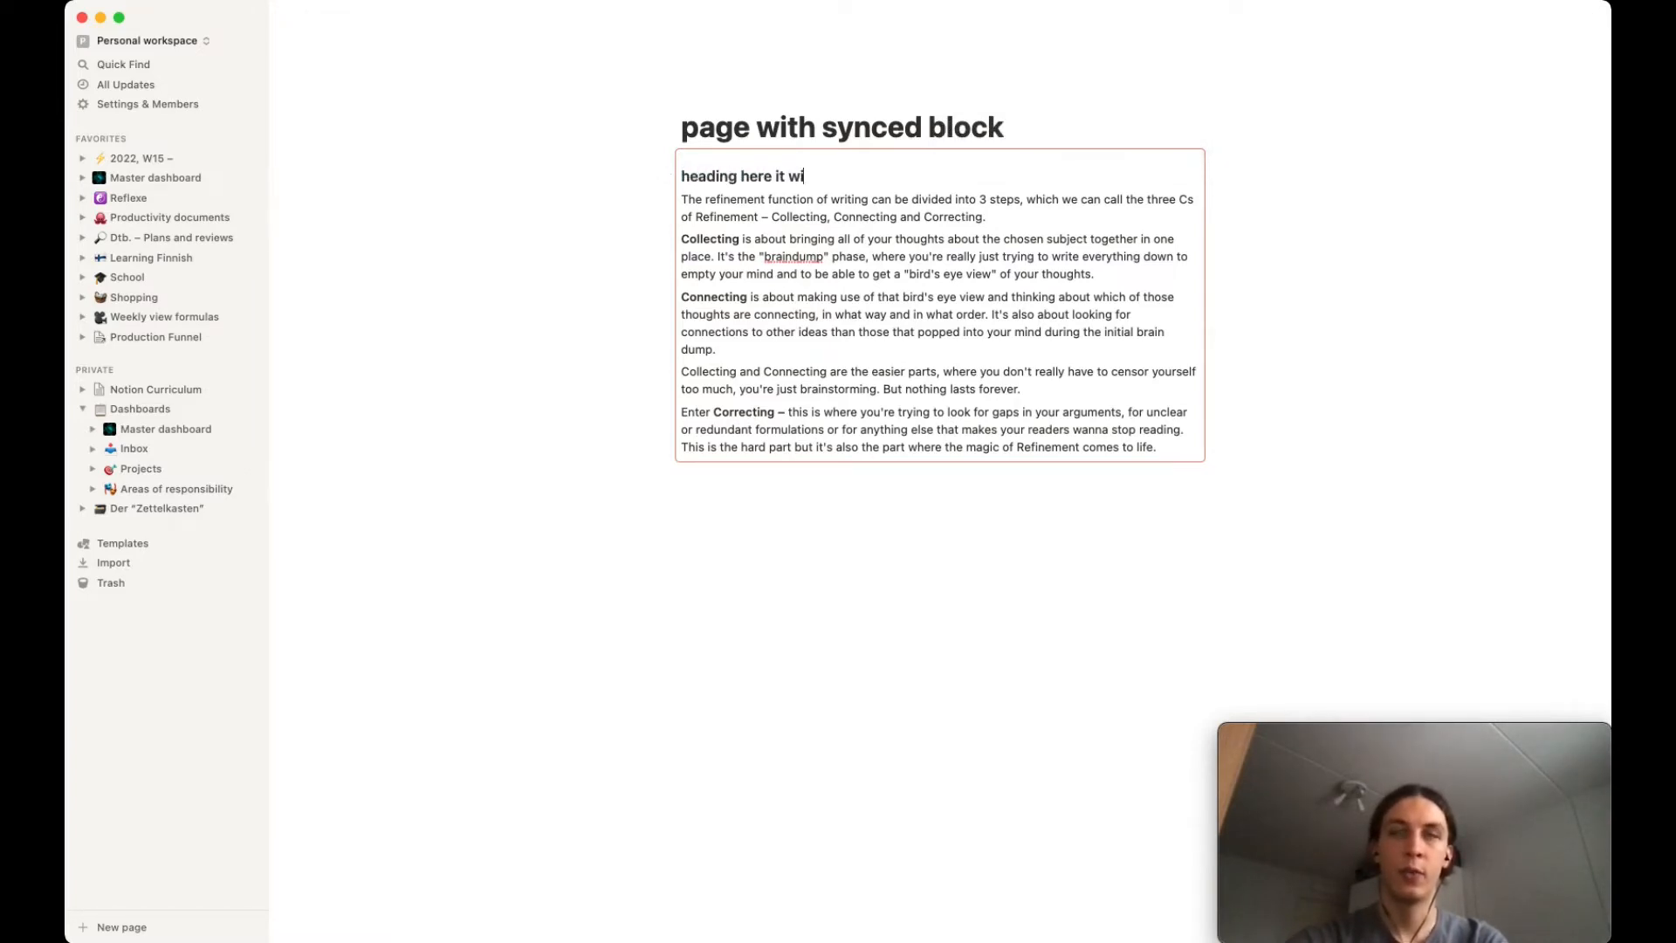
pyautogui.write('ll appear on ')
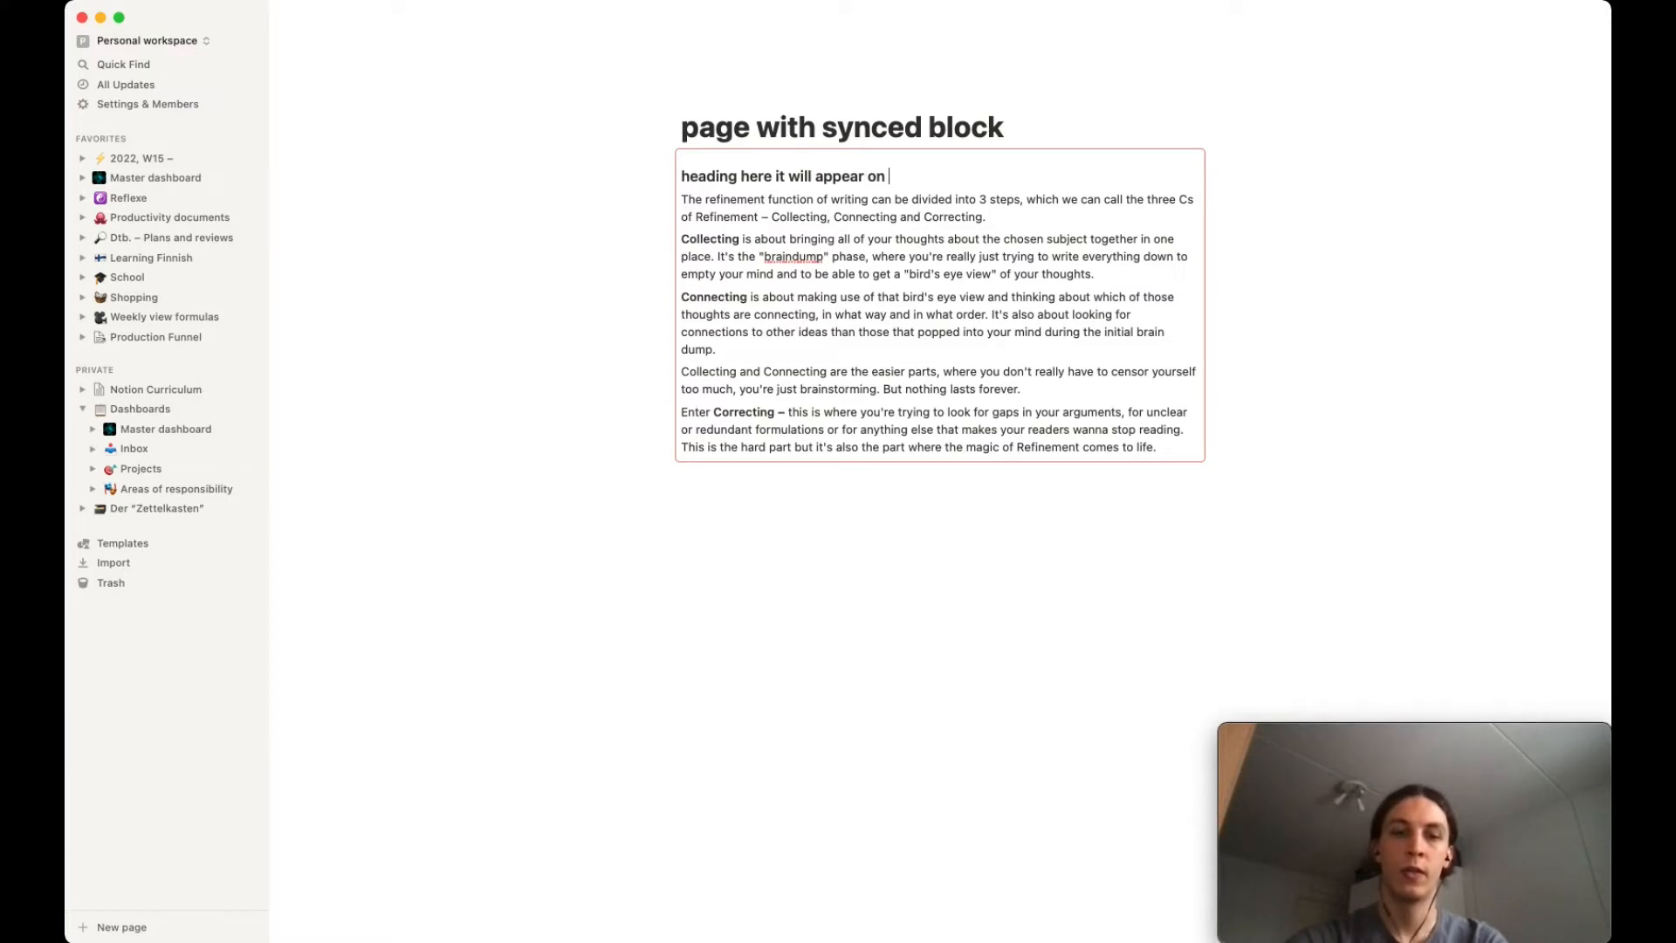
pyautogui.write('all the other ')
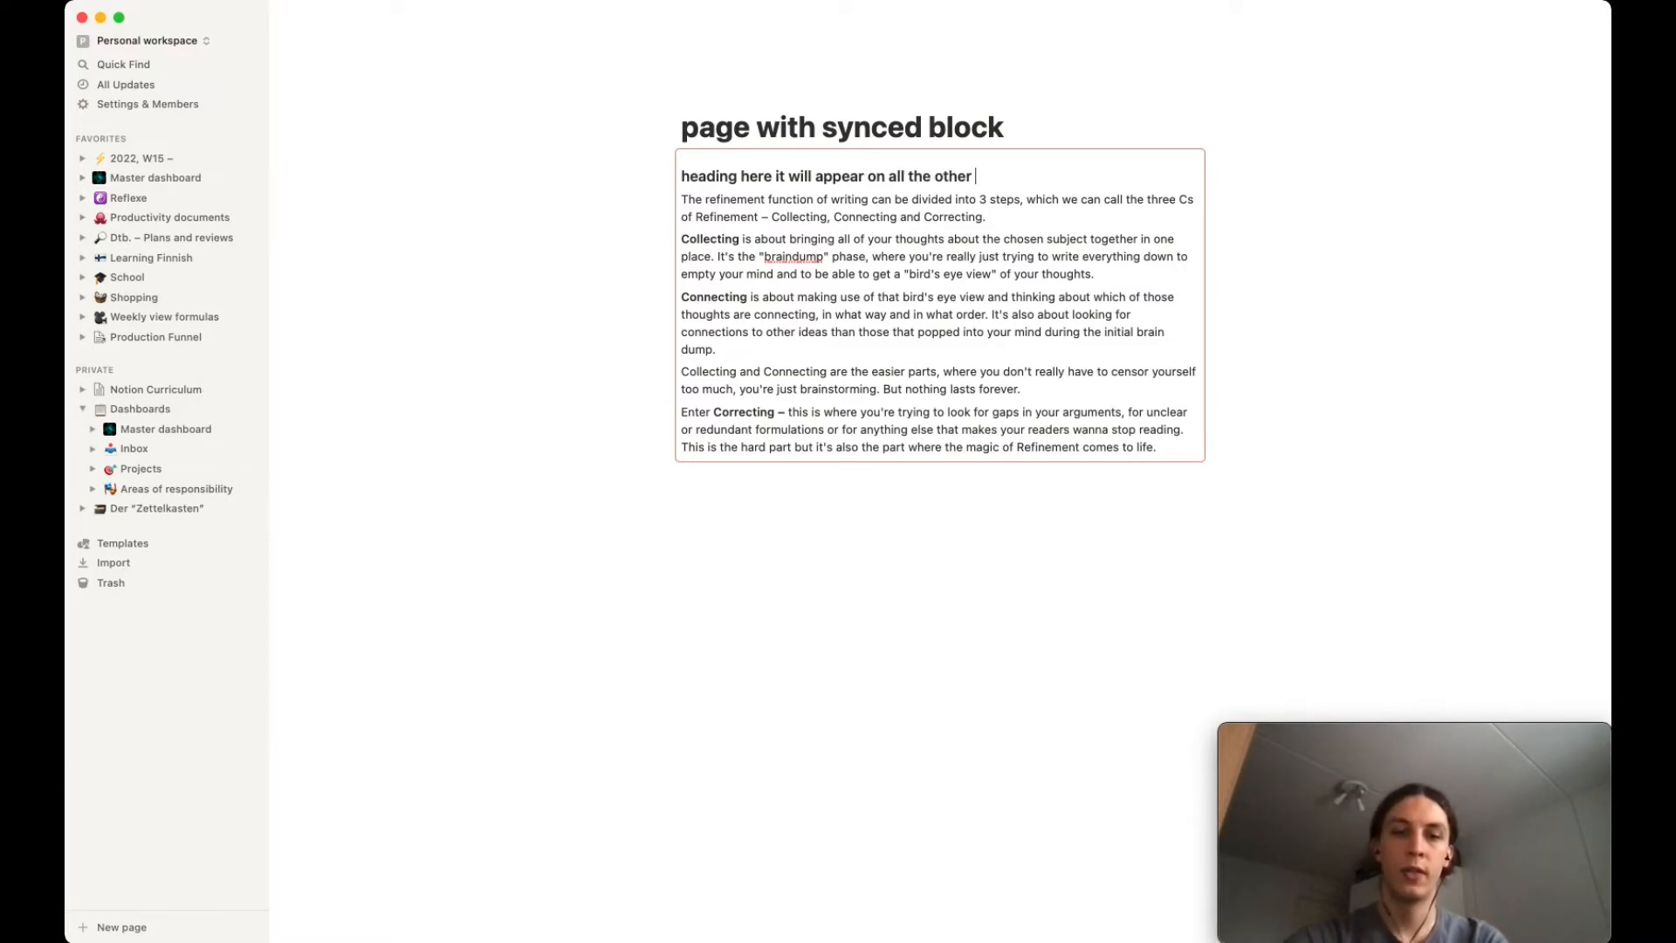
pyautogui.write('instances')
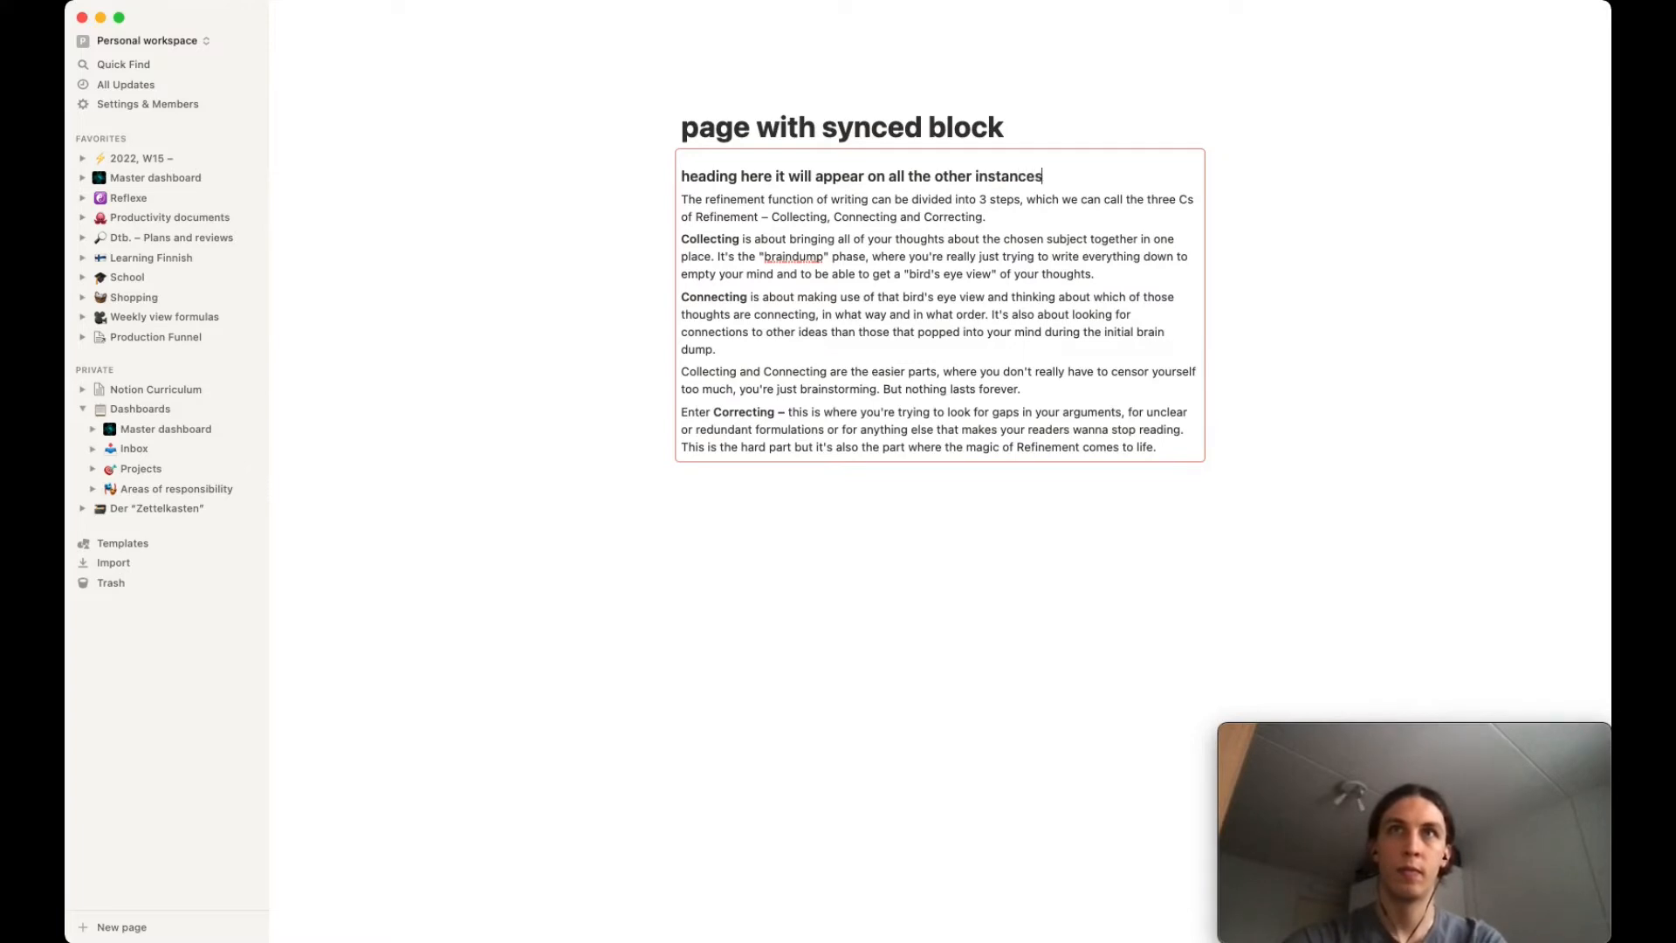
pyautogui.write(' of the s')
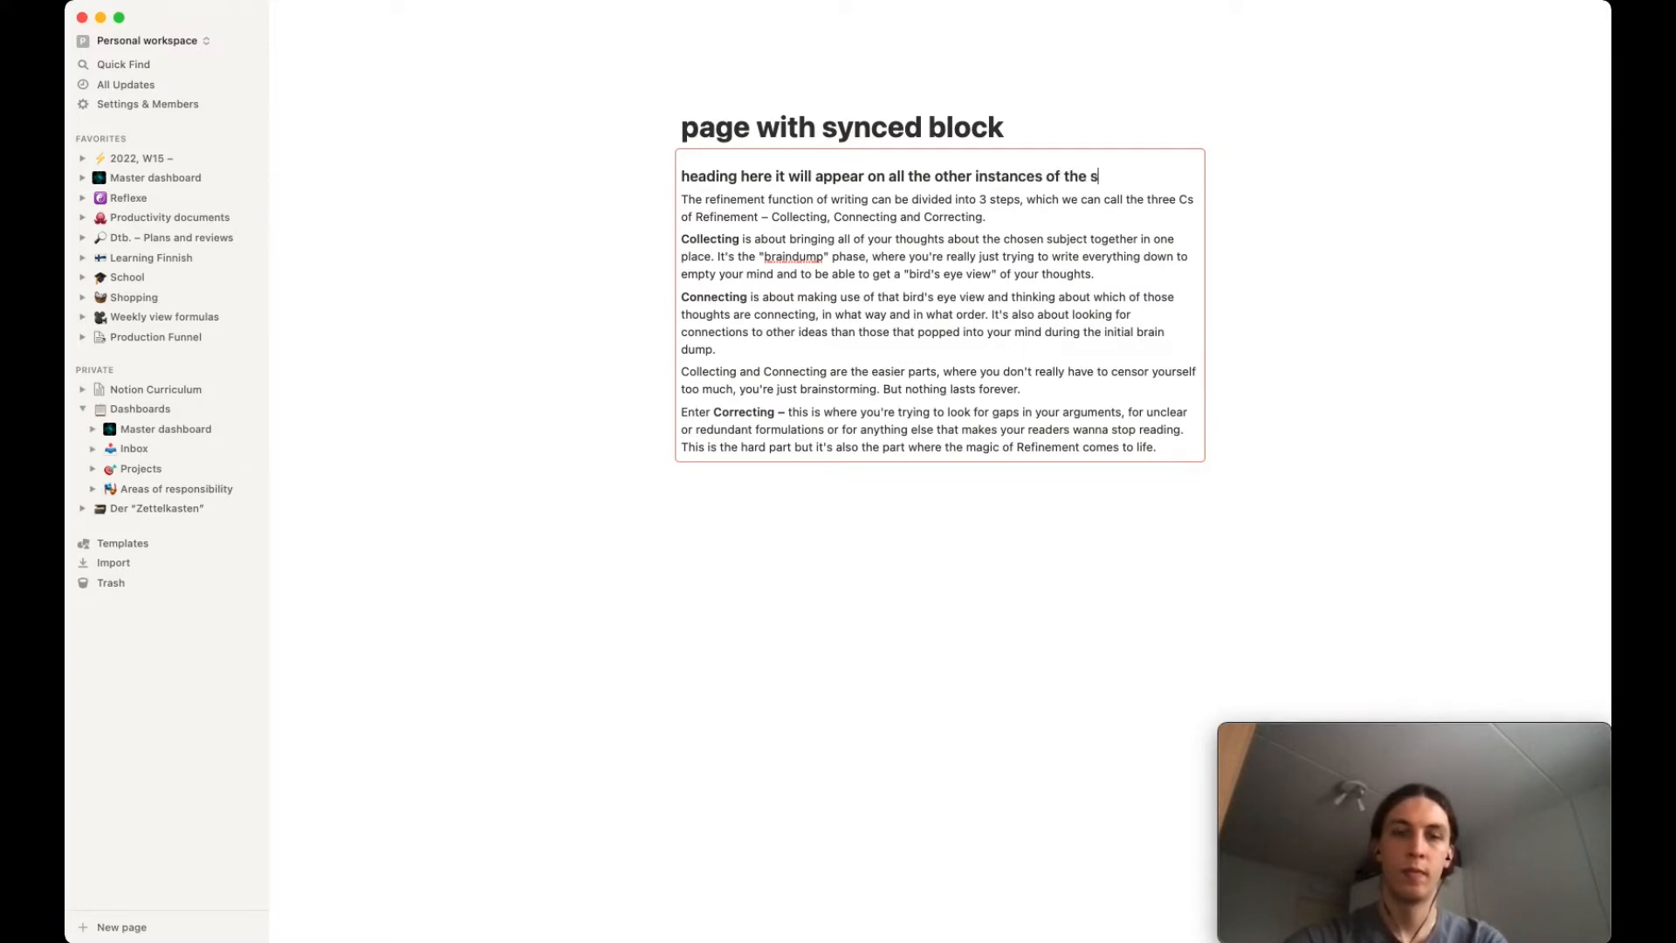
pyautogui.write('ynced bloc')
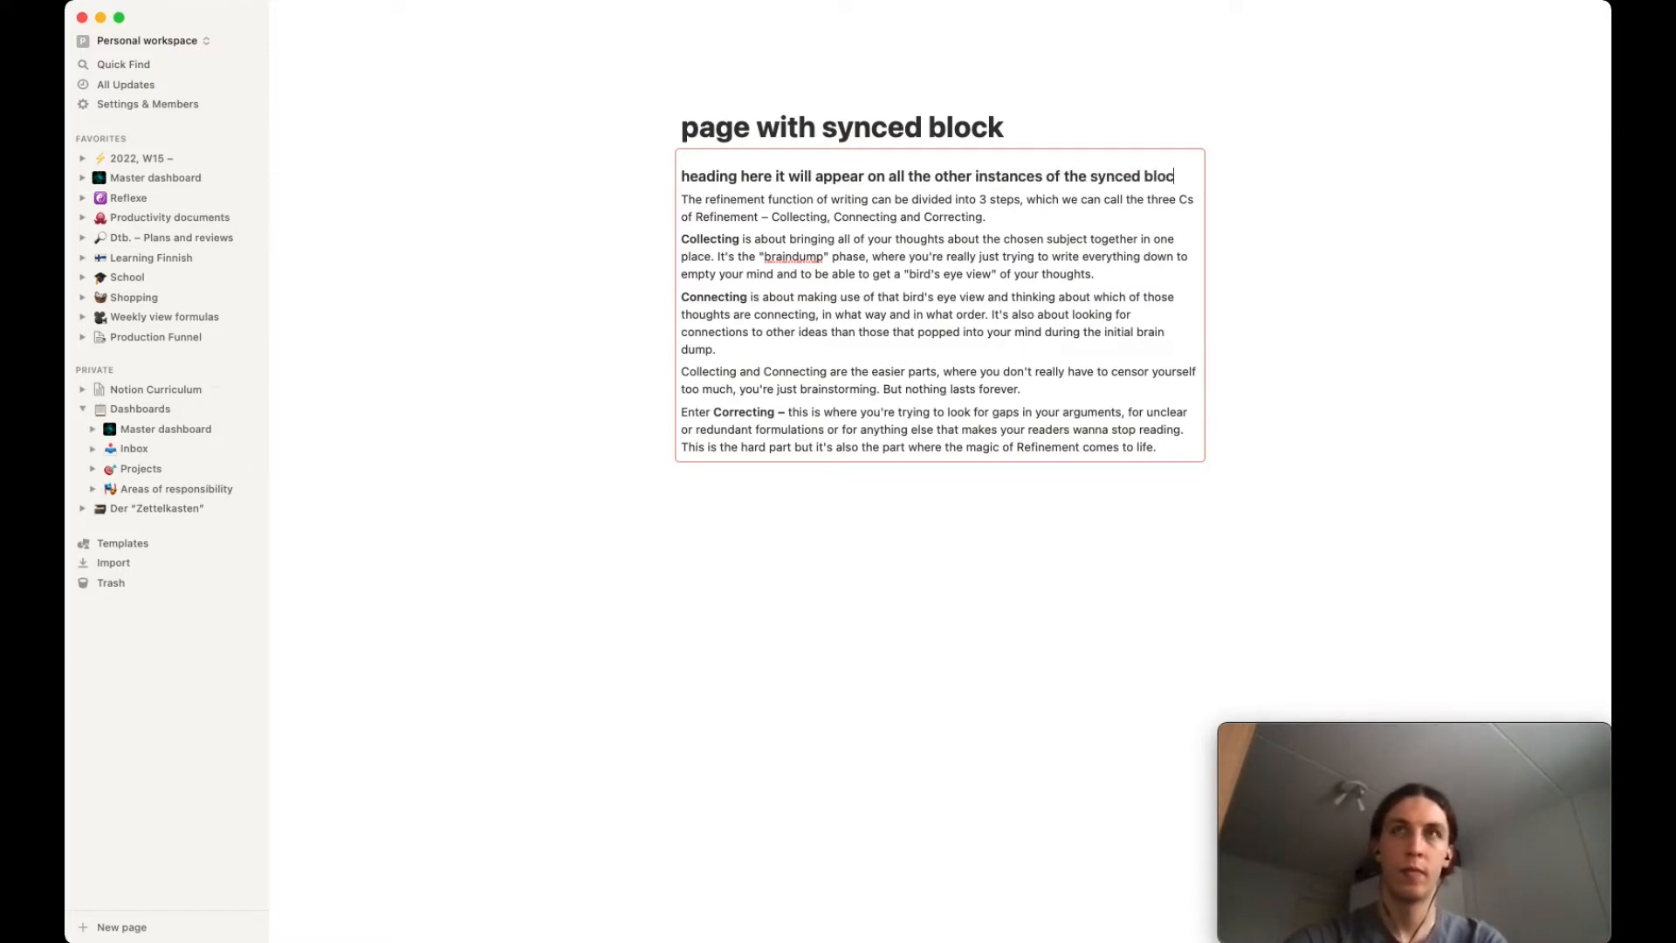
pyautogui.write('k')
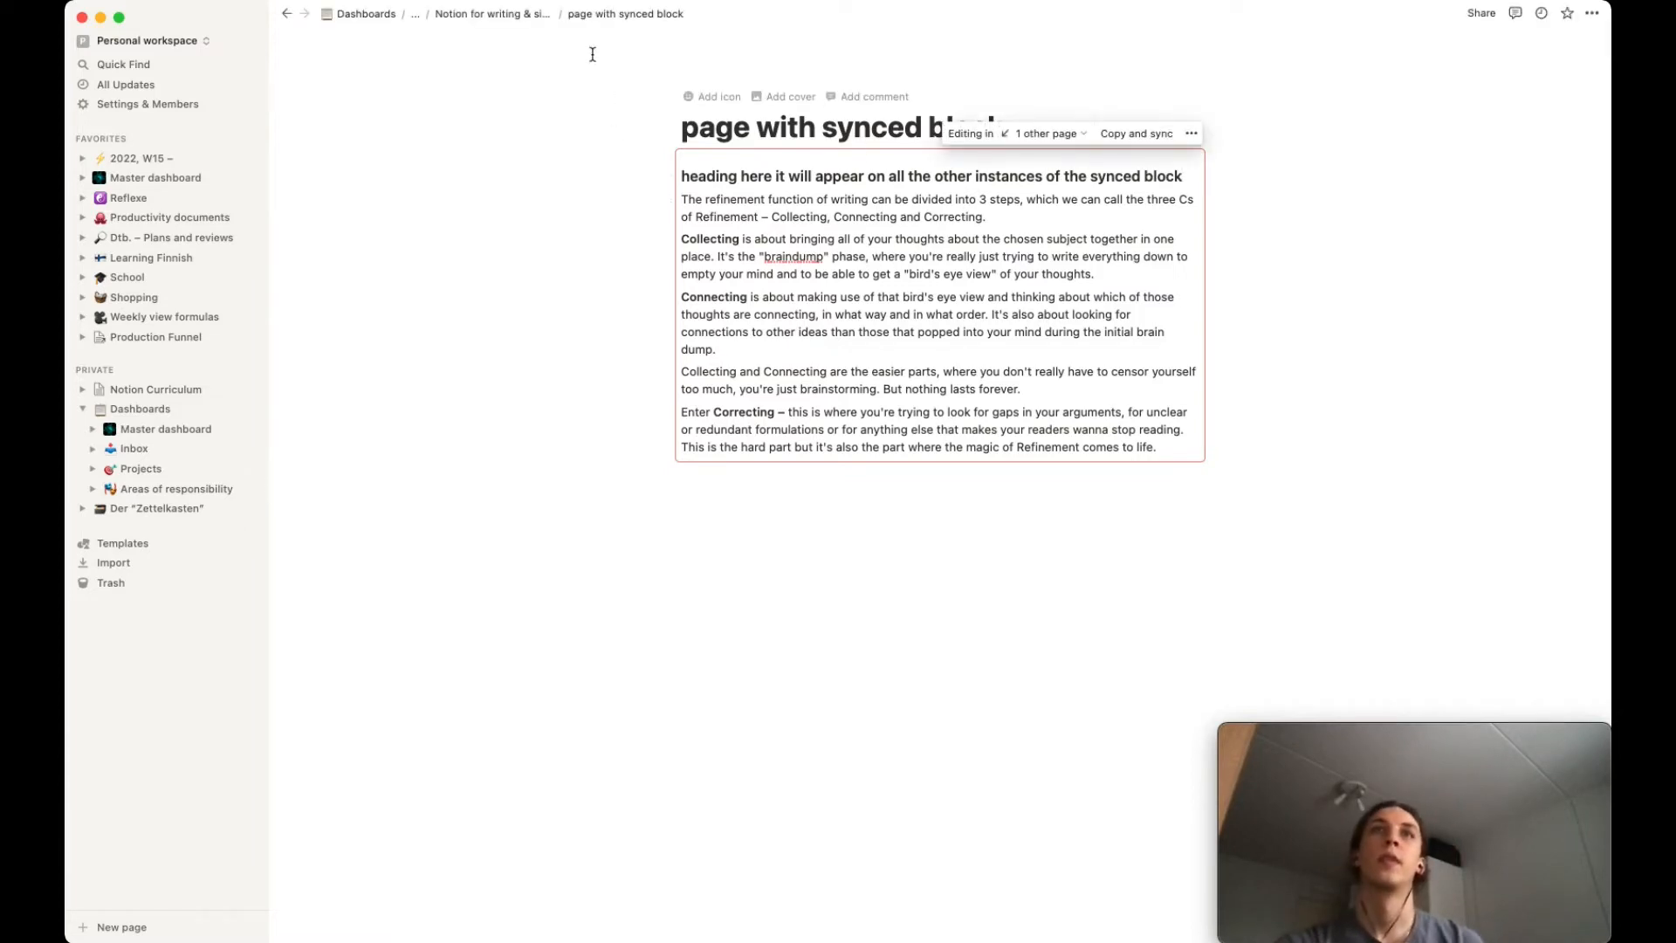
# Return to the "Notion for writing & simple blogging" page and paste another synced copy of the block below the existing one.
pyautogui.click(529, 18)
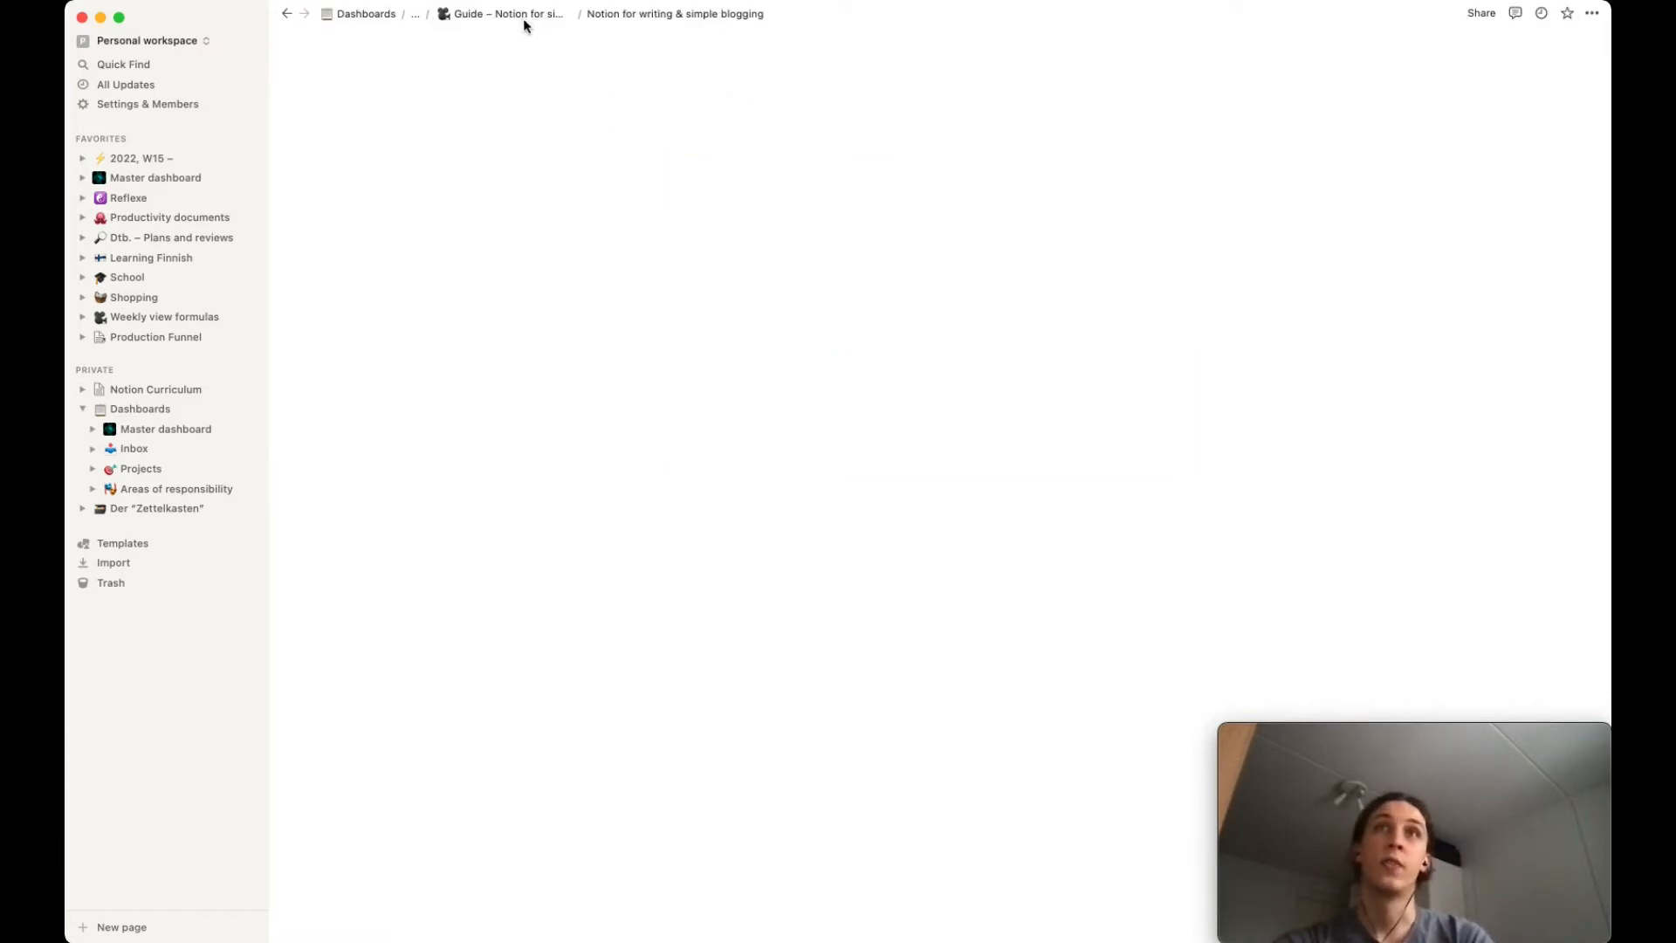
pyautogui.scroll(-9, 672, 599)
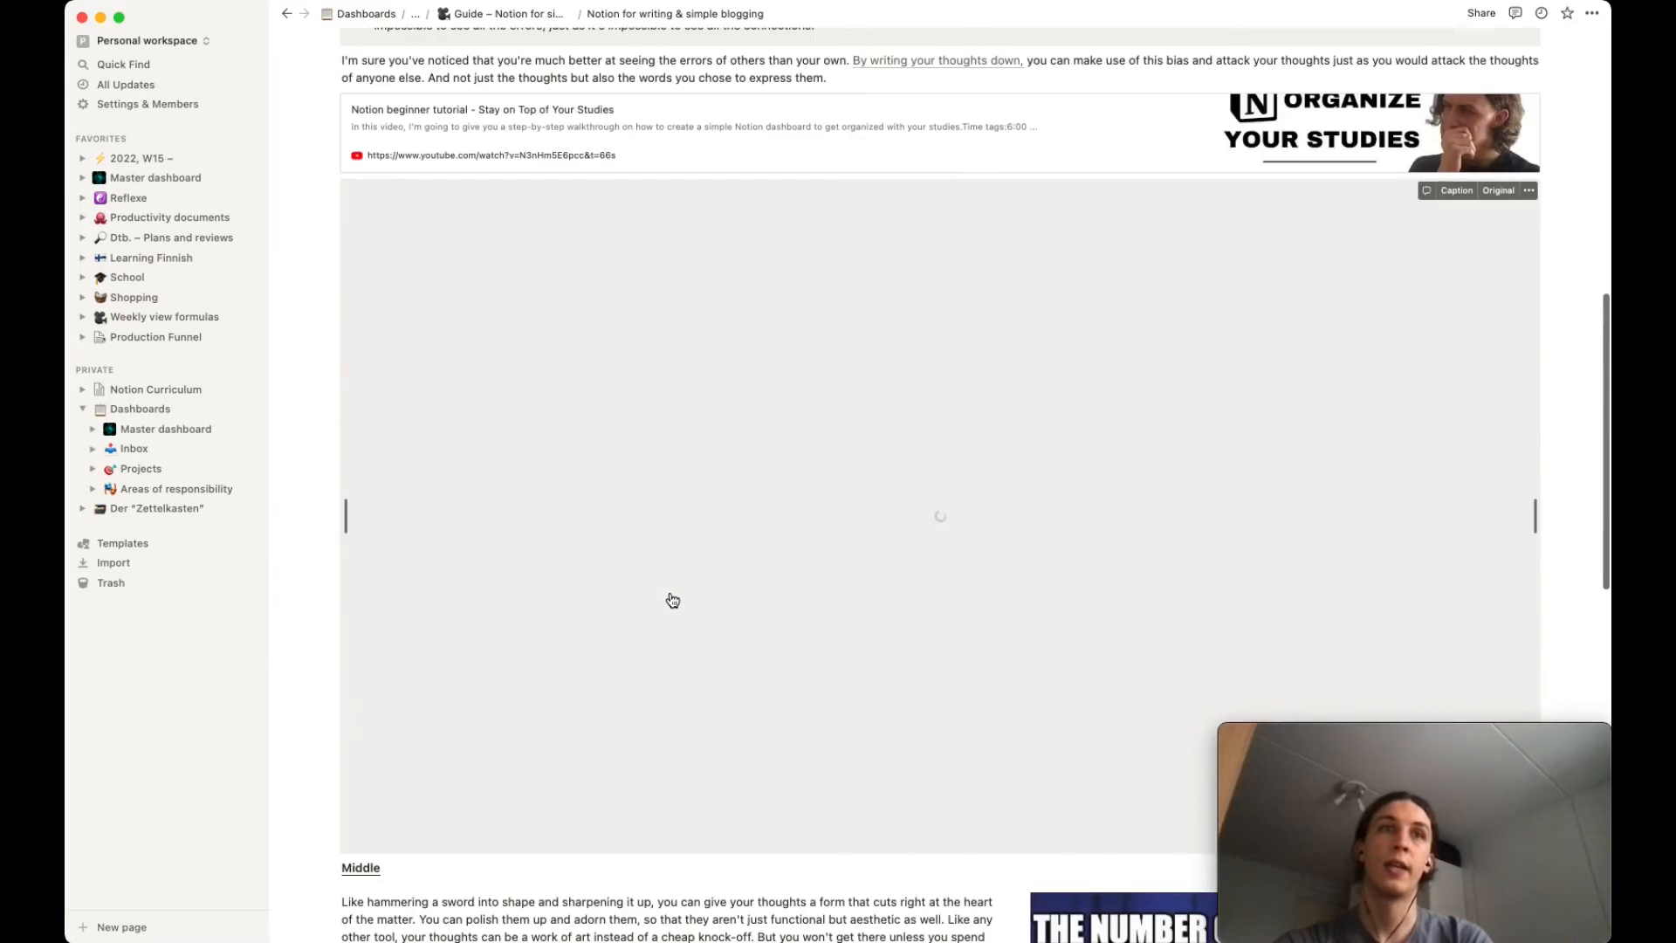
pyautogui.scroll(-15, 672, 599)
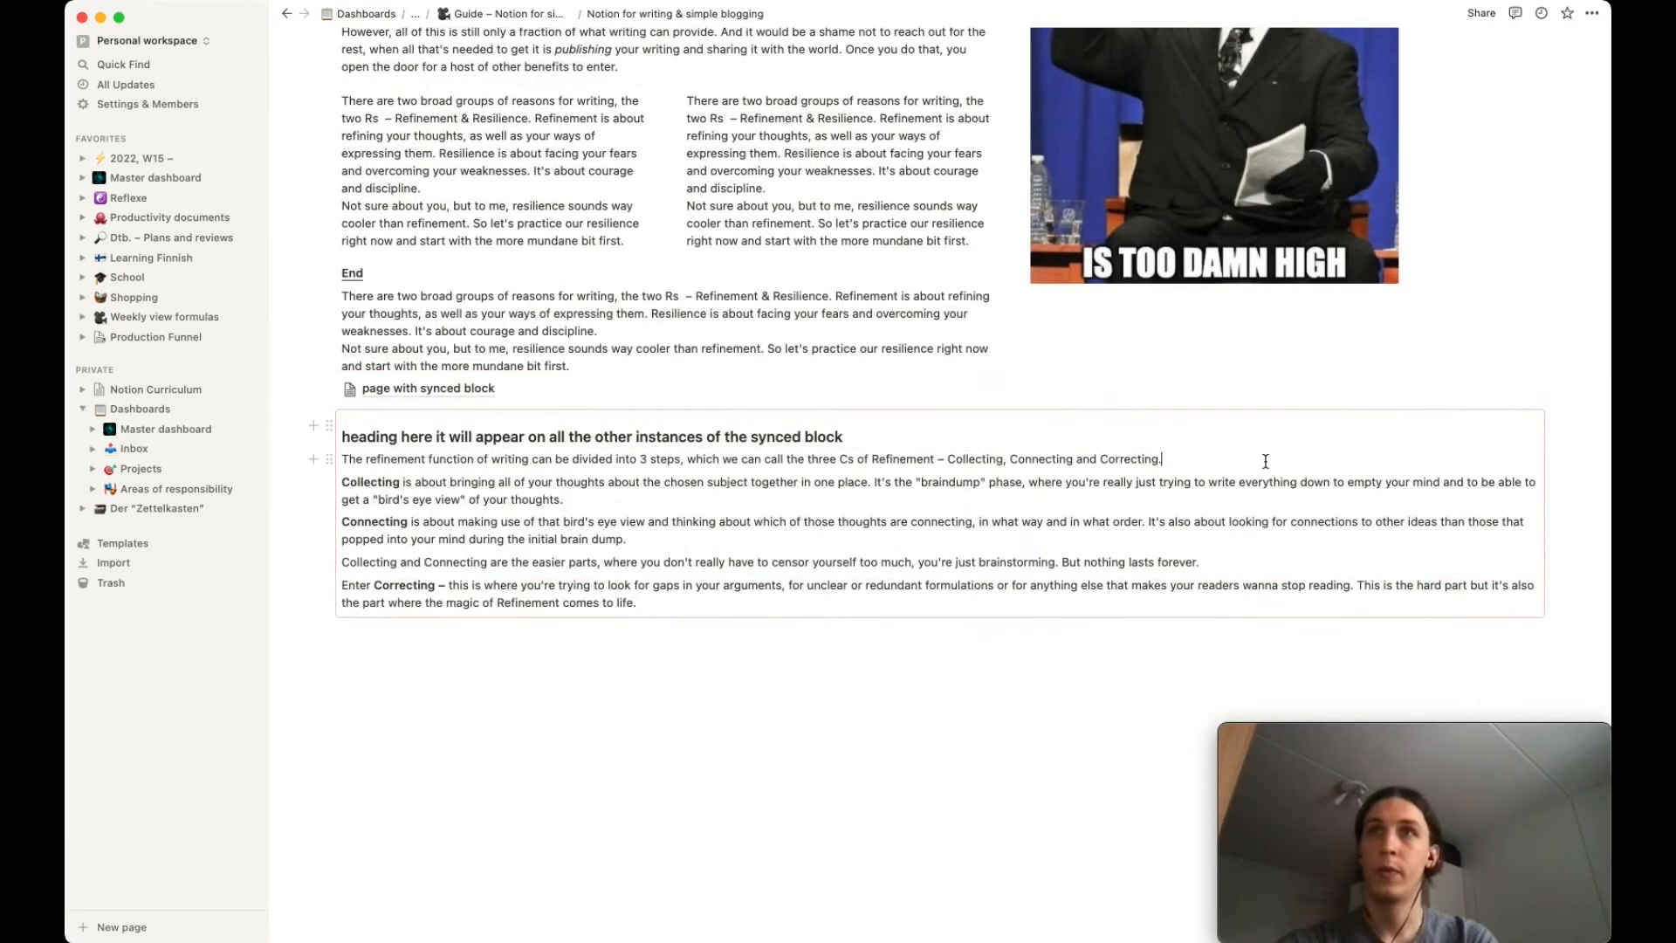
pyautogui.click(1213, 462)
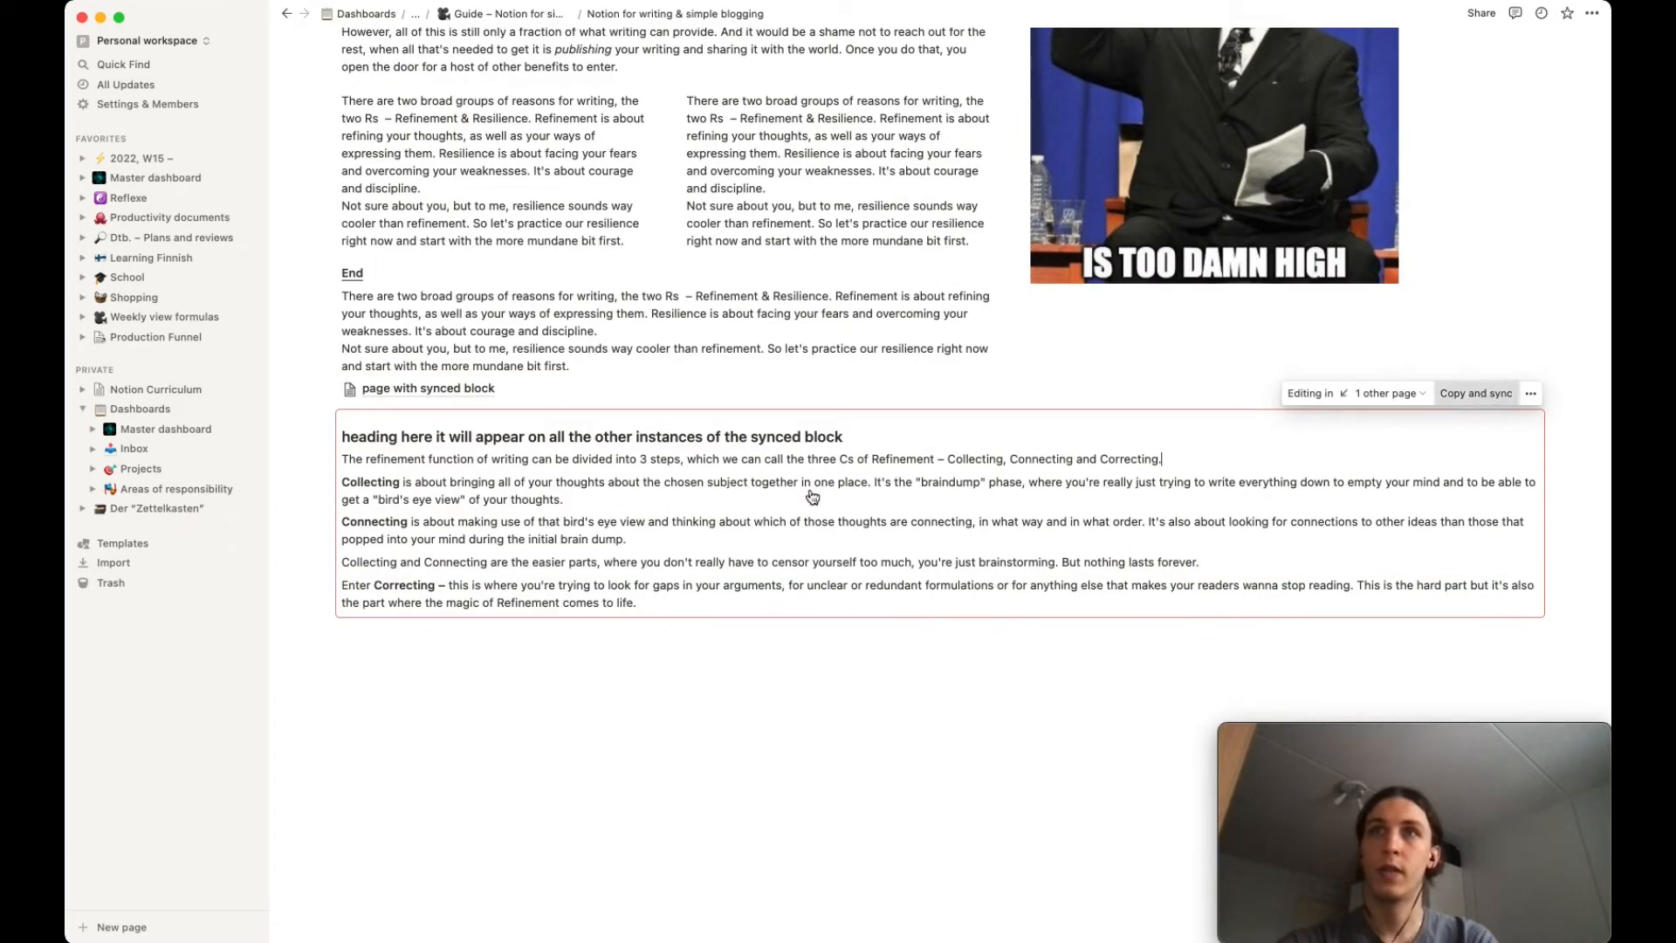
pyautogui.click(1476, 393)
pyautogui.click(411, 655)
pyautogui.press('super+v')
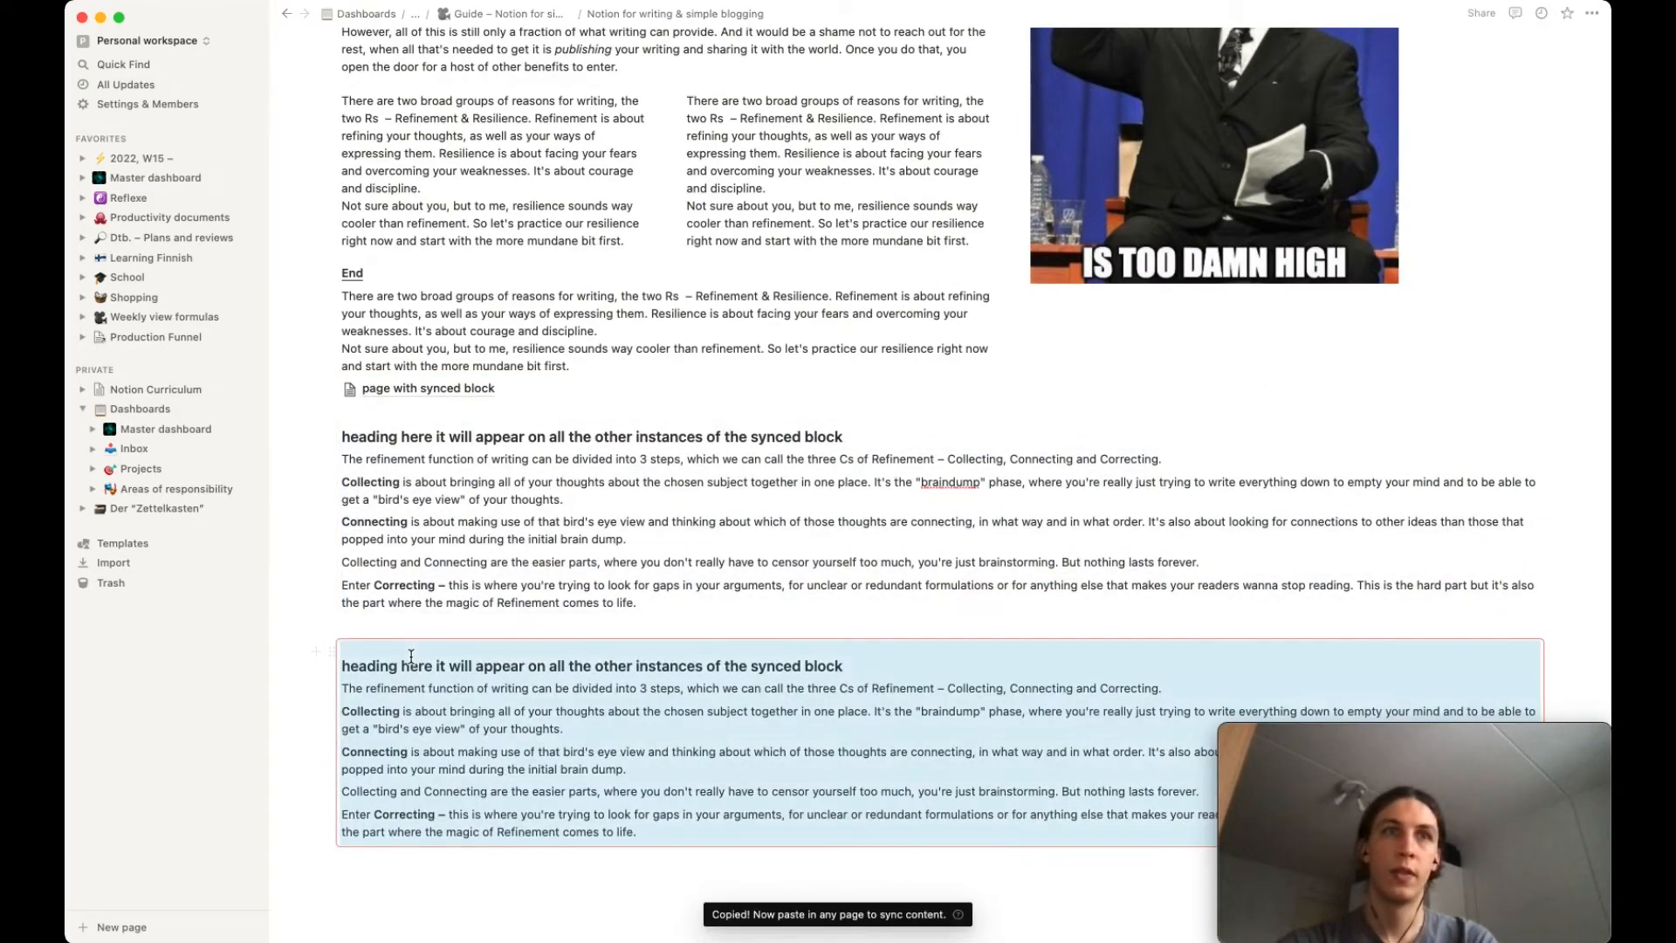
# Replace the heading in the lower copy of the synced block with "asdfasdfasfadfafshkhdkfjhkhkcx".
pyautogui.scroll(-1, 411, 656)
pyautogui.doubleClick(514, 615)
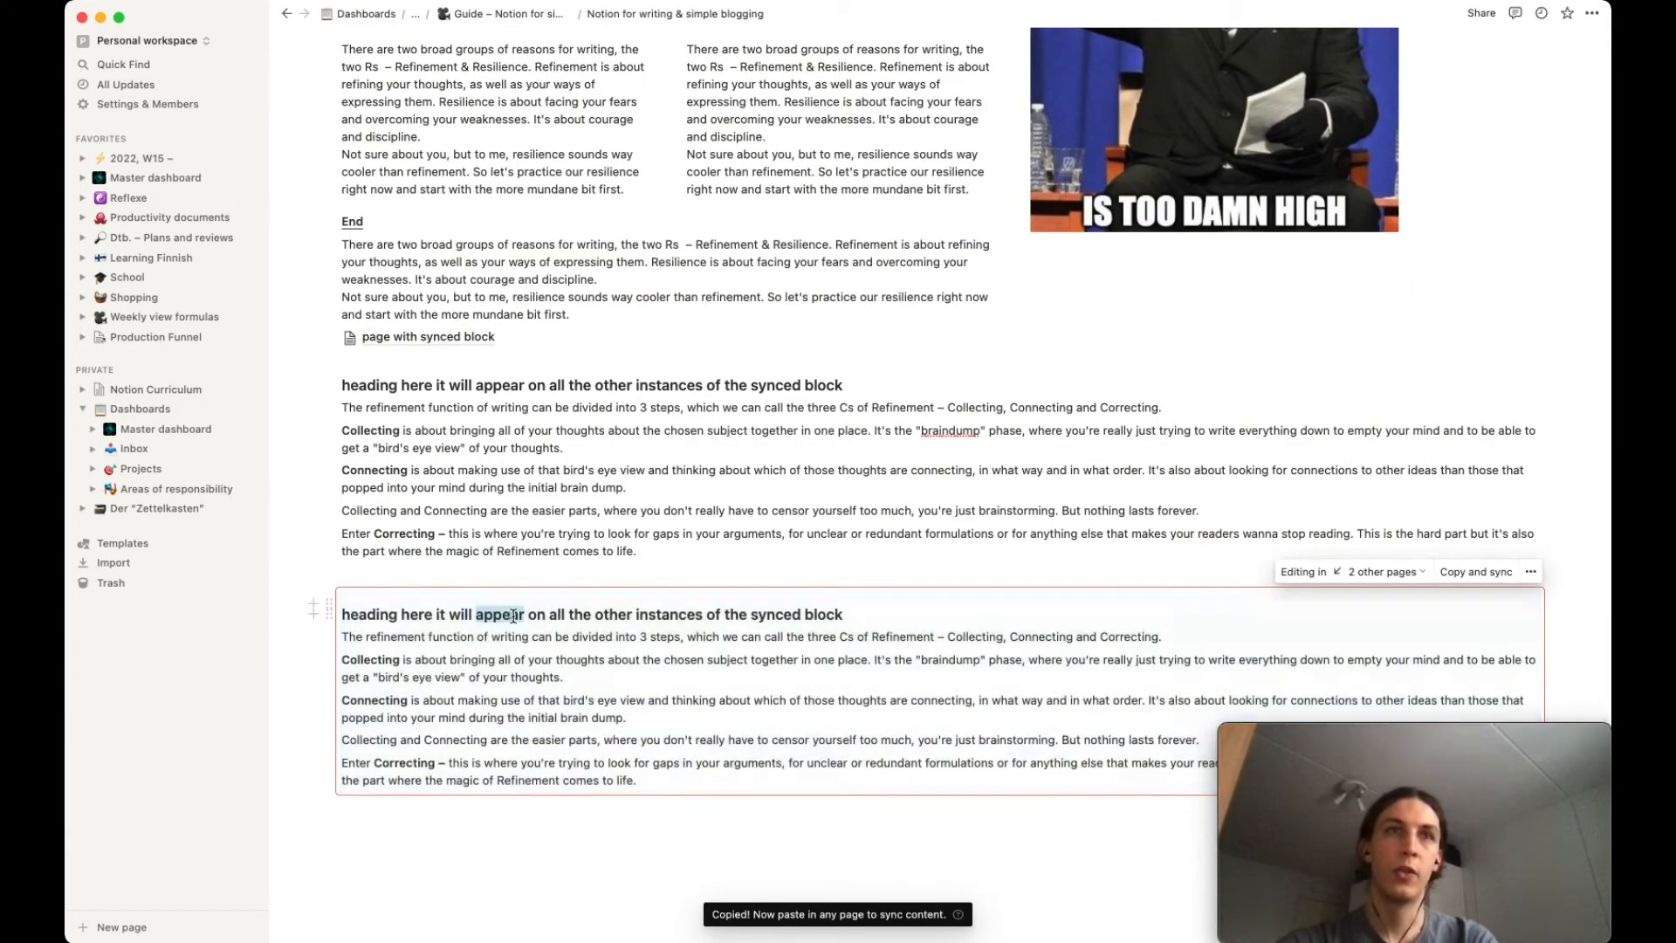
pyautogui.tripleClick(513, 616)
pyautogui.write('asdfasdfasf')
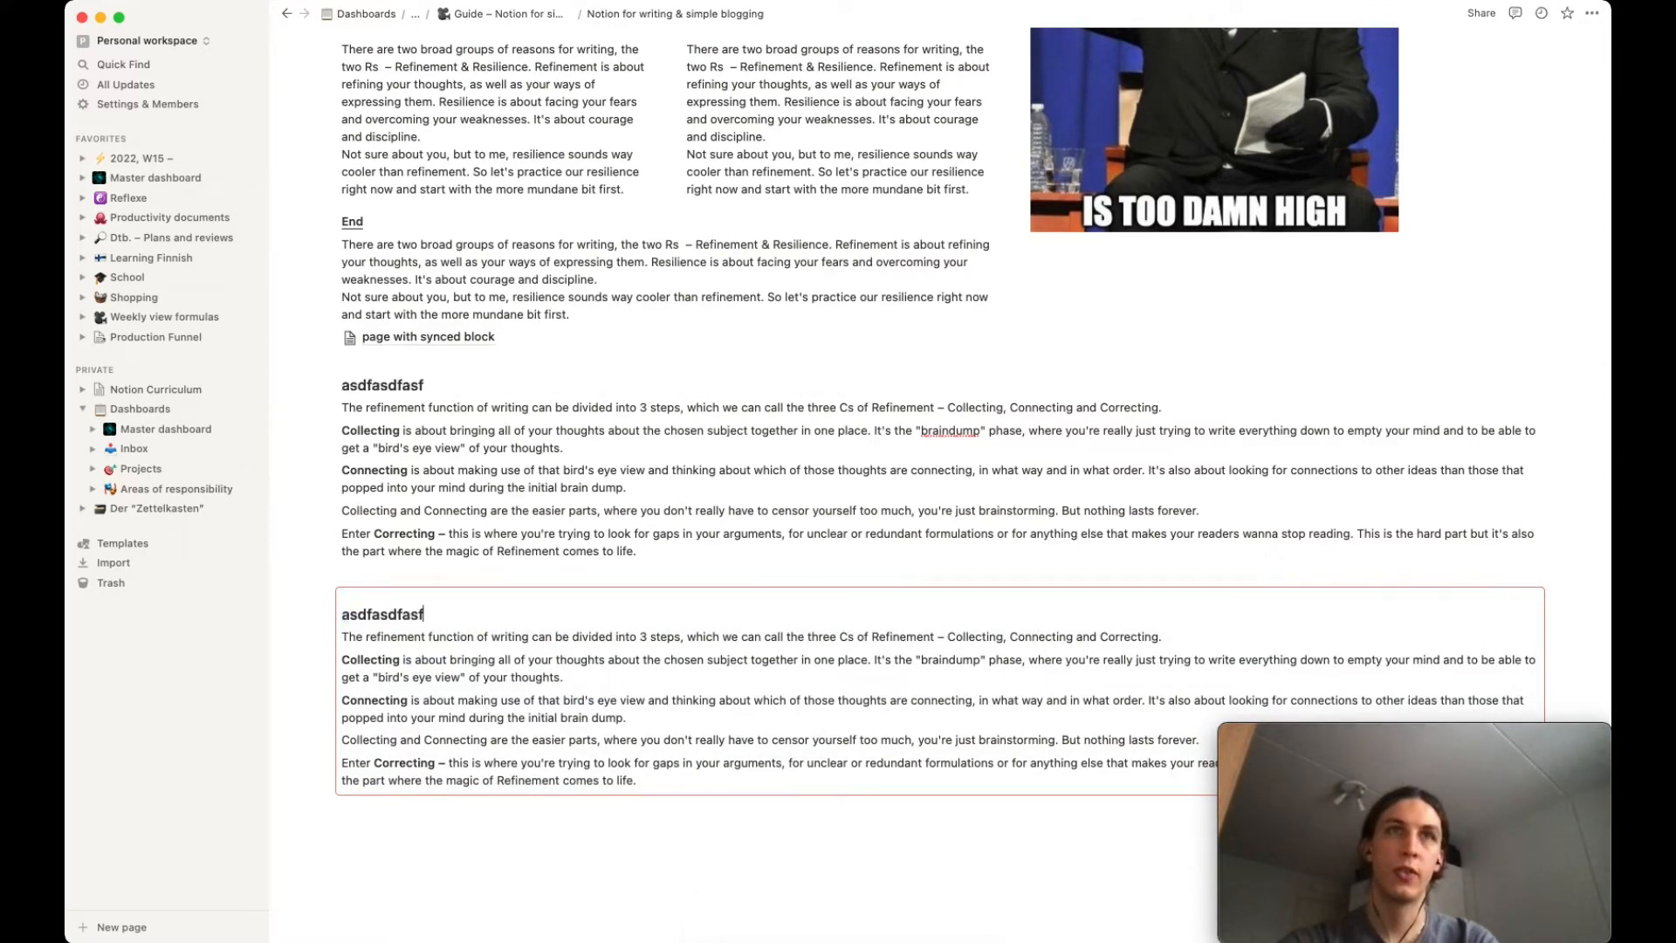
pyautogui.write('adfafsh')
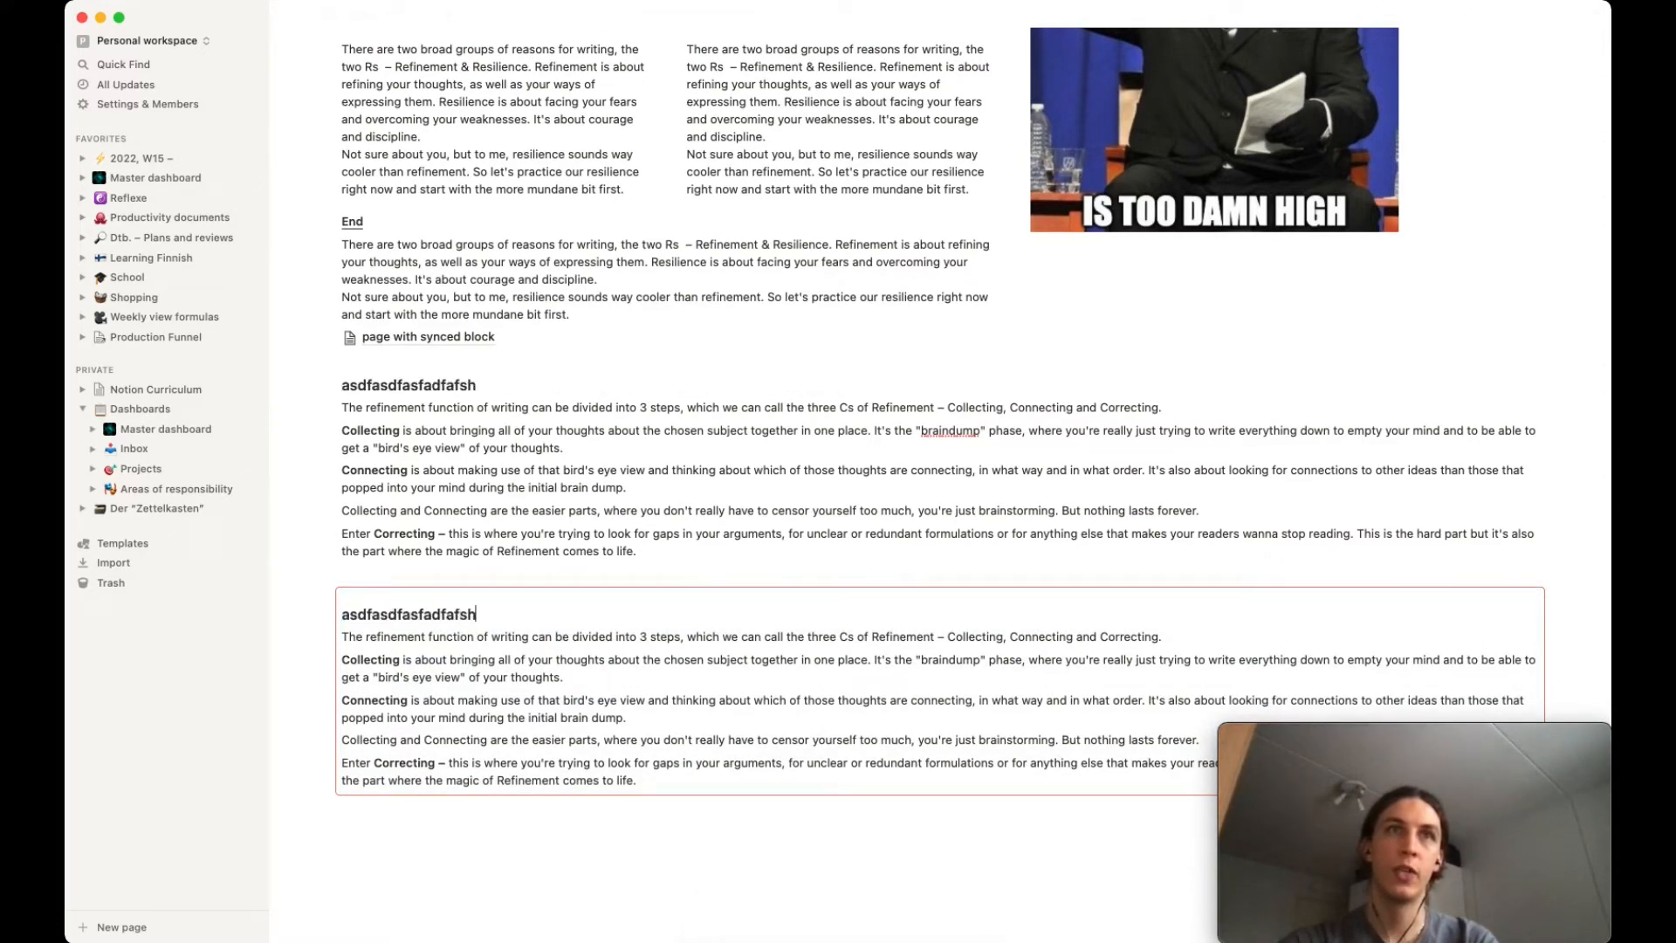
pyautogui.write('khdkfjhkhkcx')
pyautogui.click(618, 825)
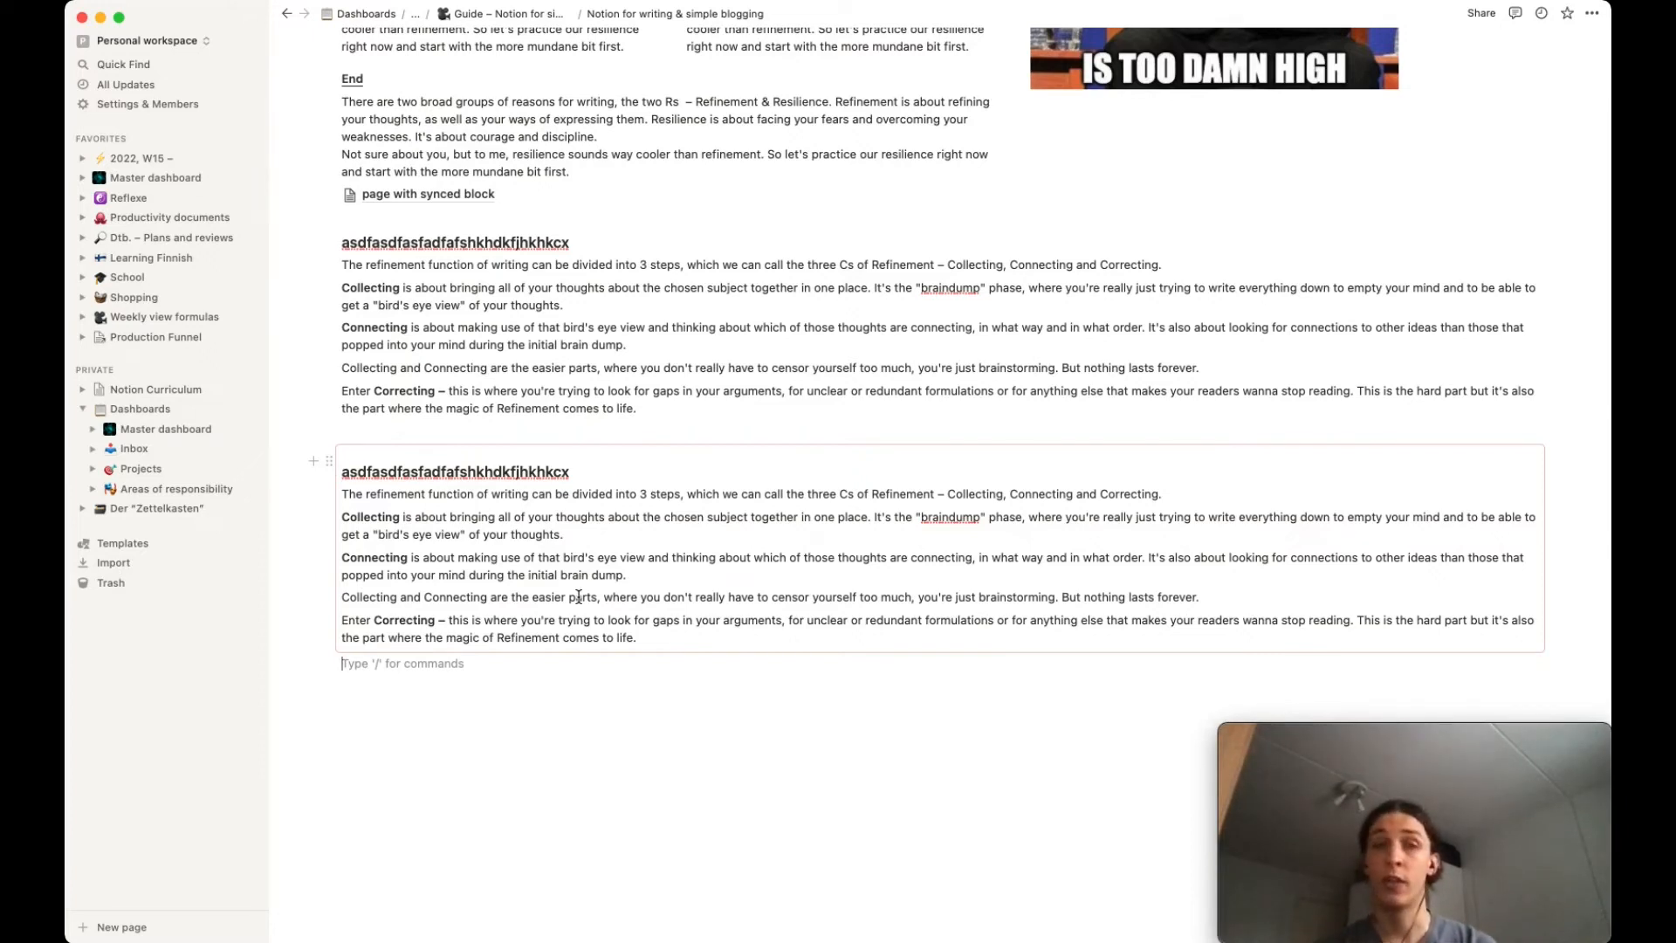
# Set the article page's font style to Mono and look over the text in it.
pyautogui.scroll(8, 668, 439)
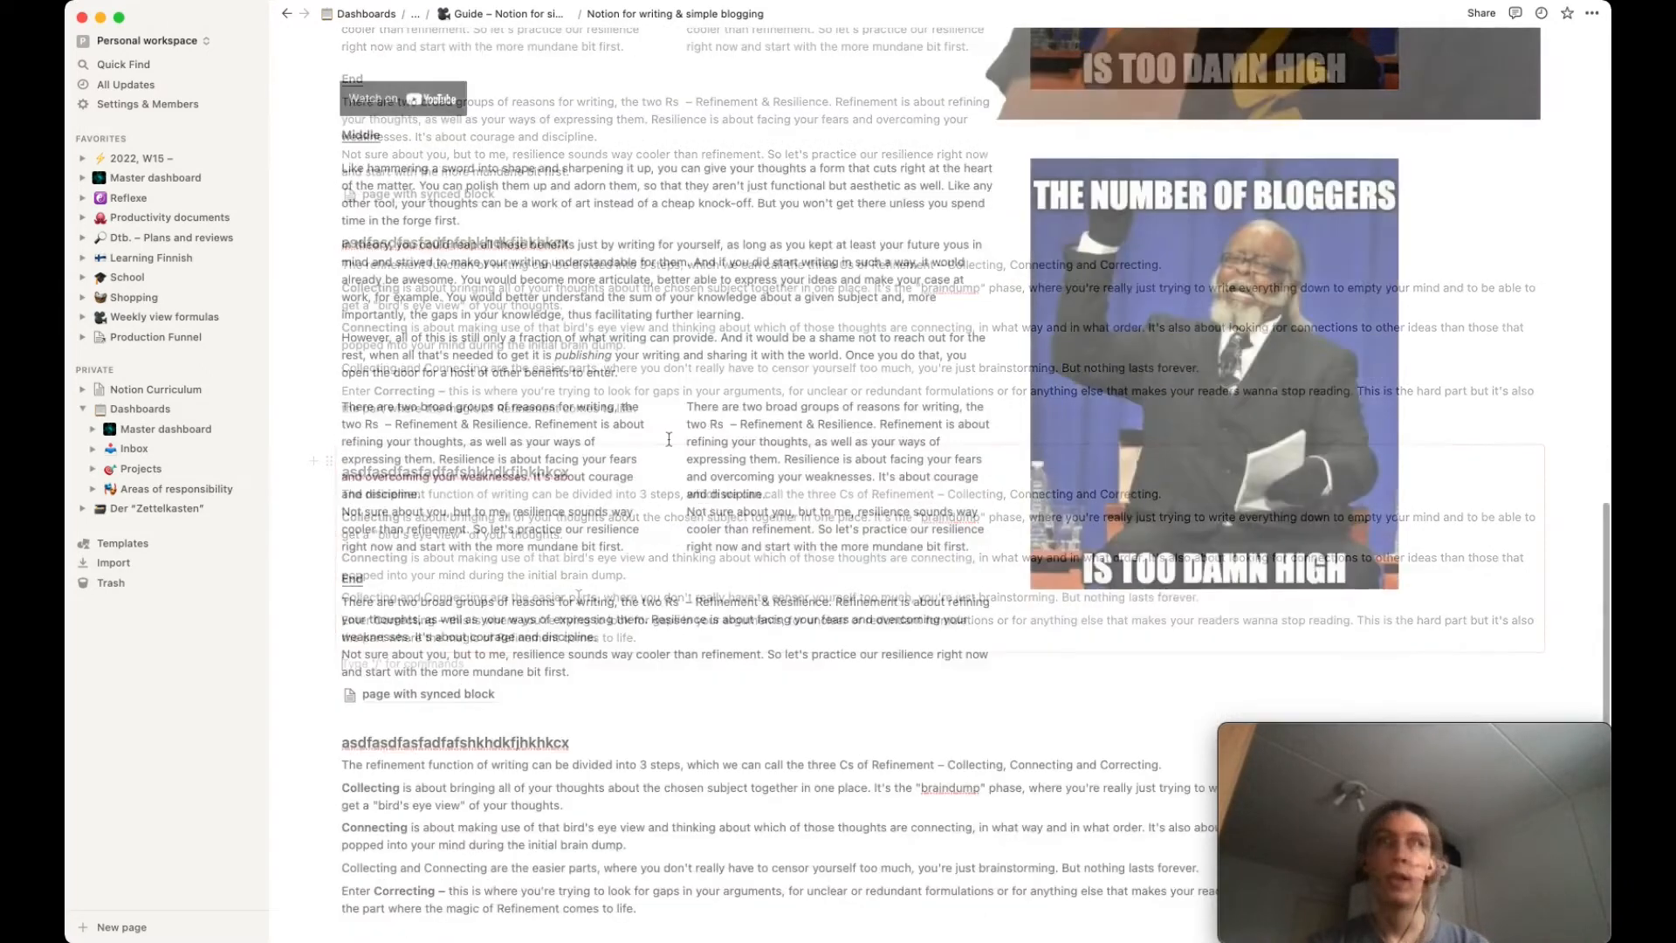
pyautogui.scroll(20, 669, 439)
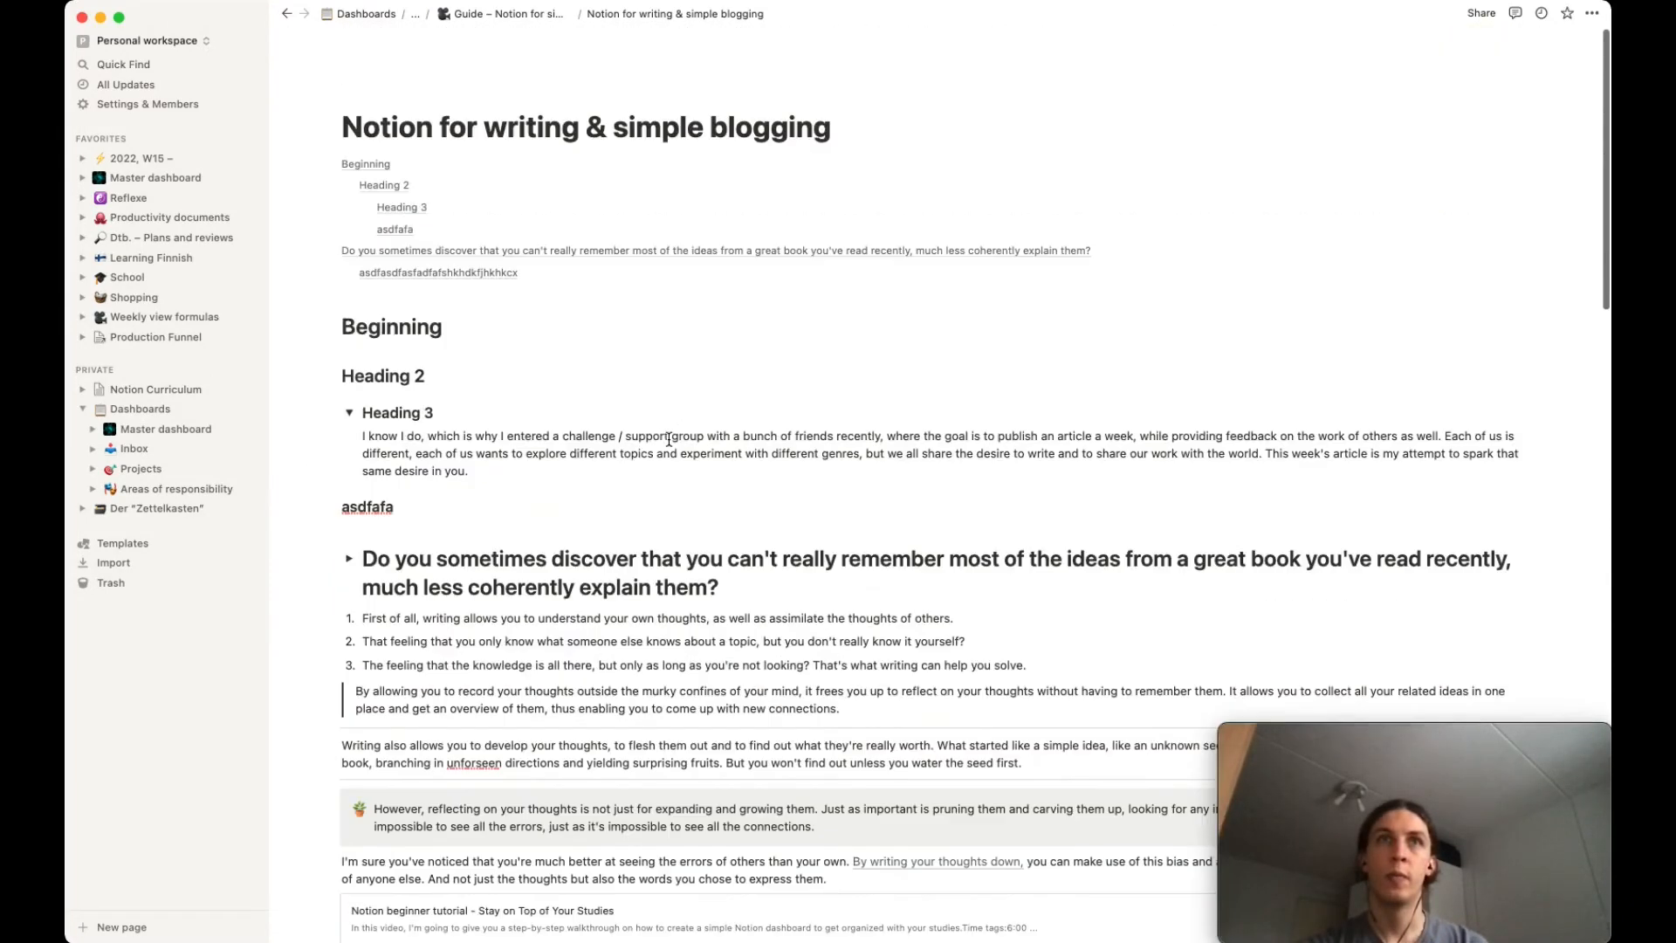
pyautogui.click(1592, 14)
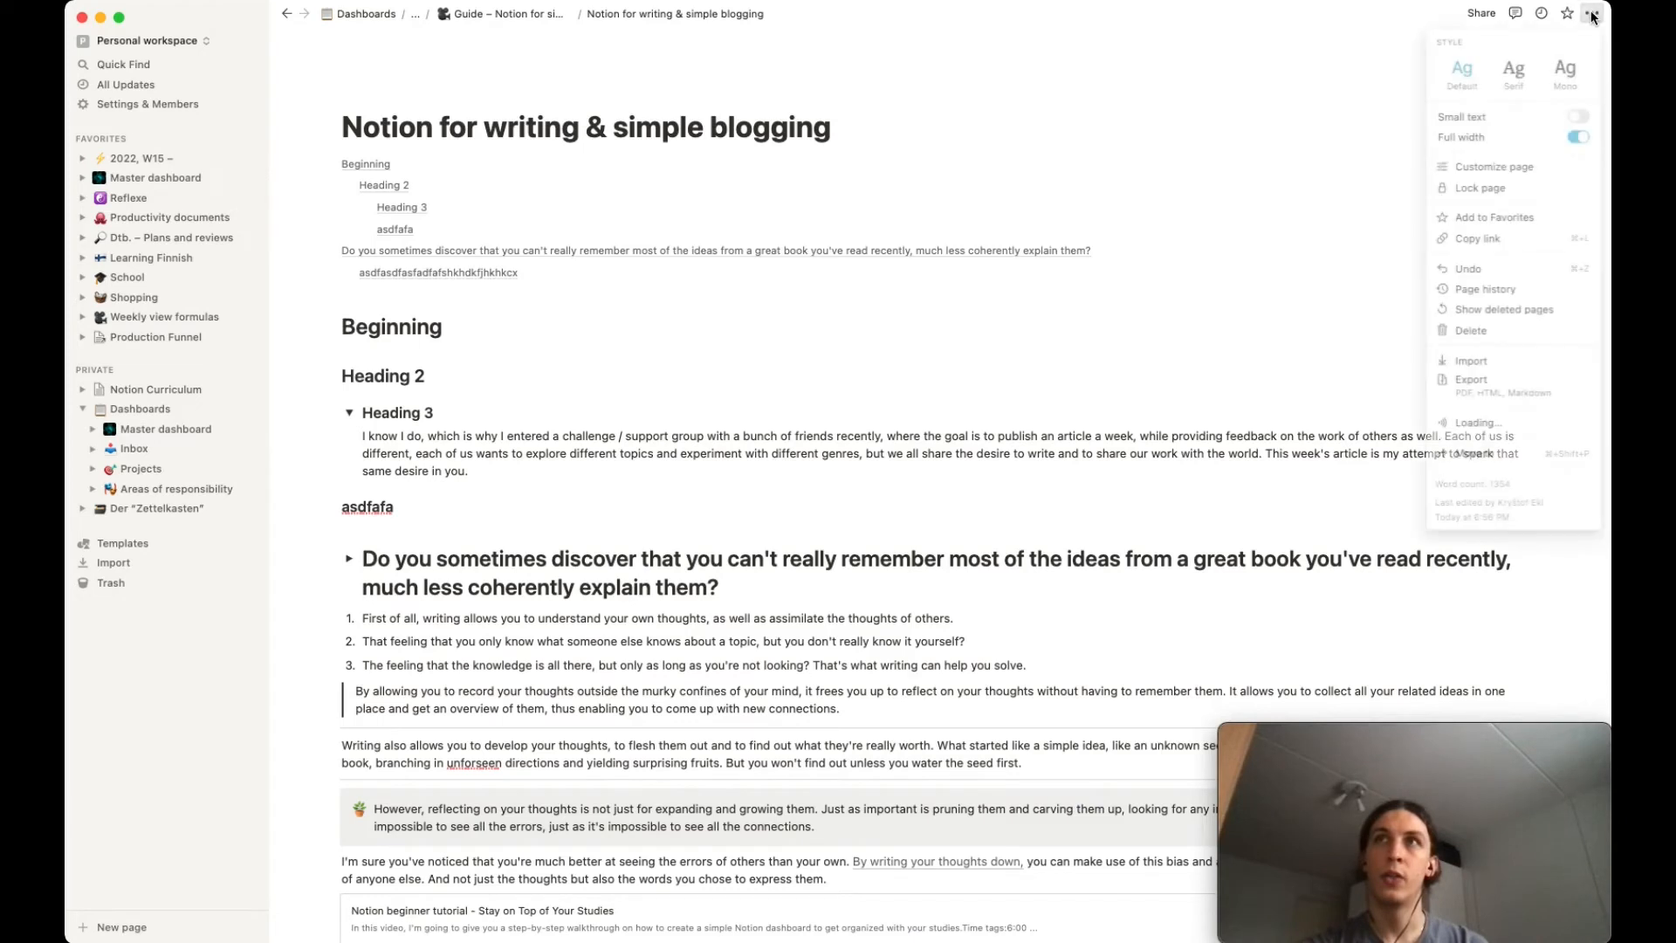
pyautogui.click(1565, 78)
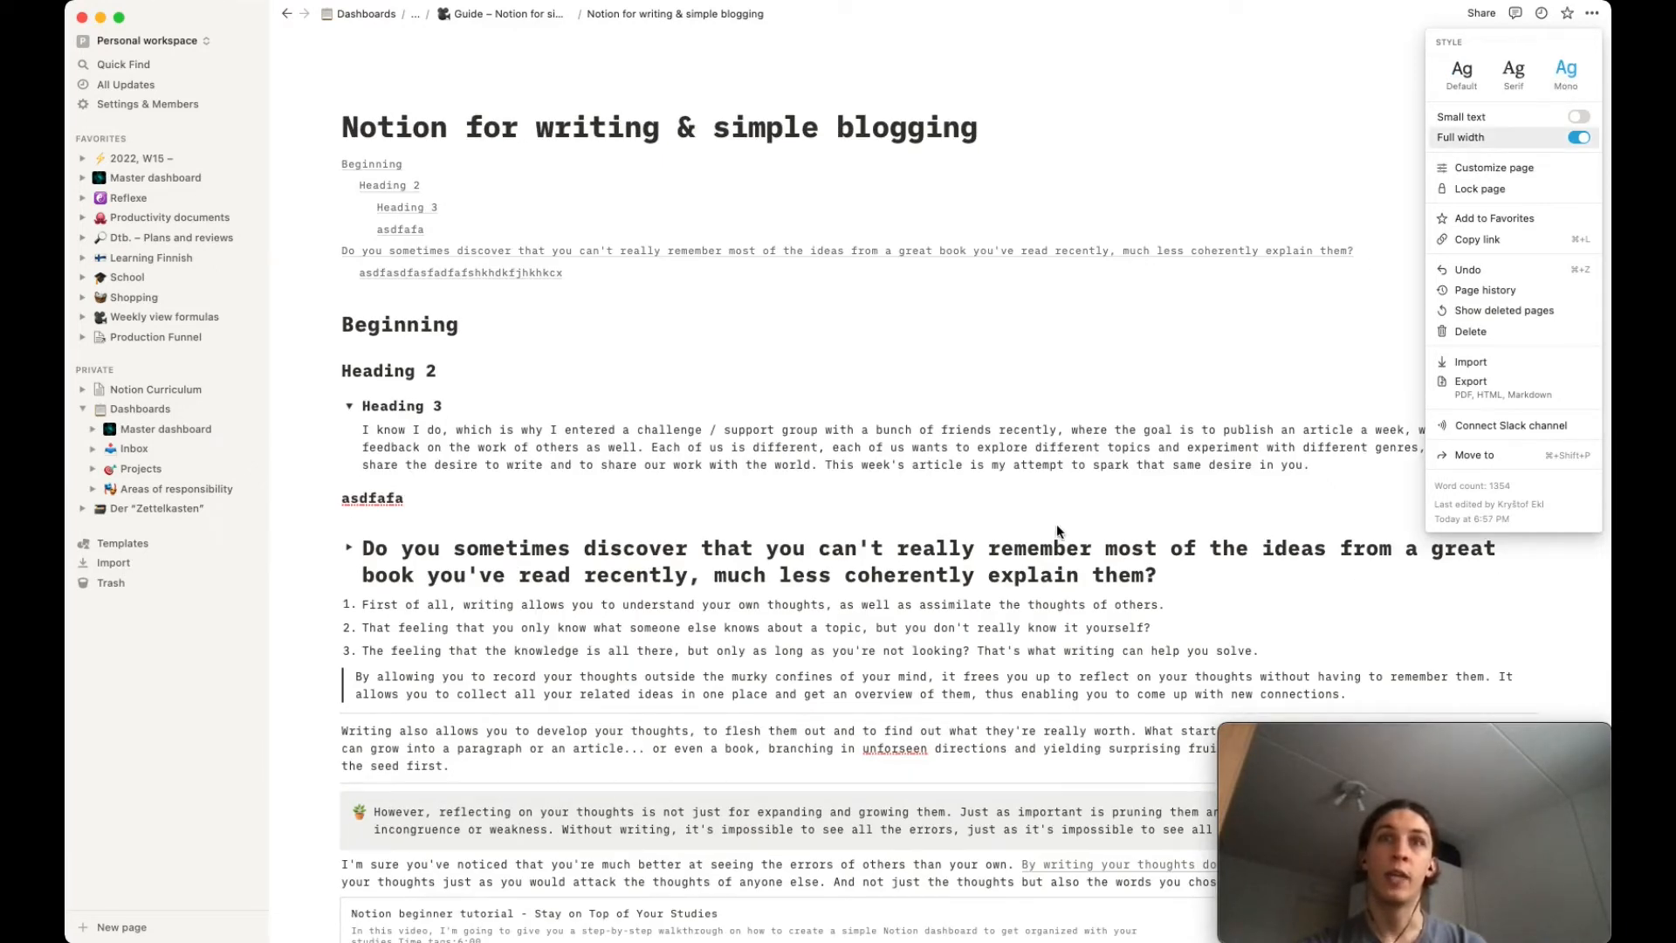
pyautogui.click(1033, 542)
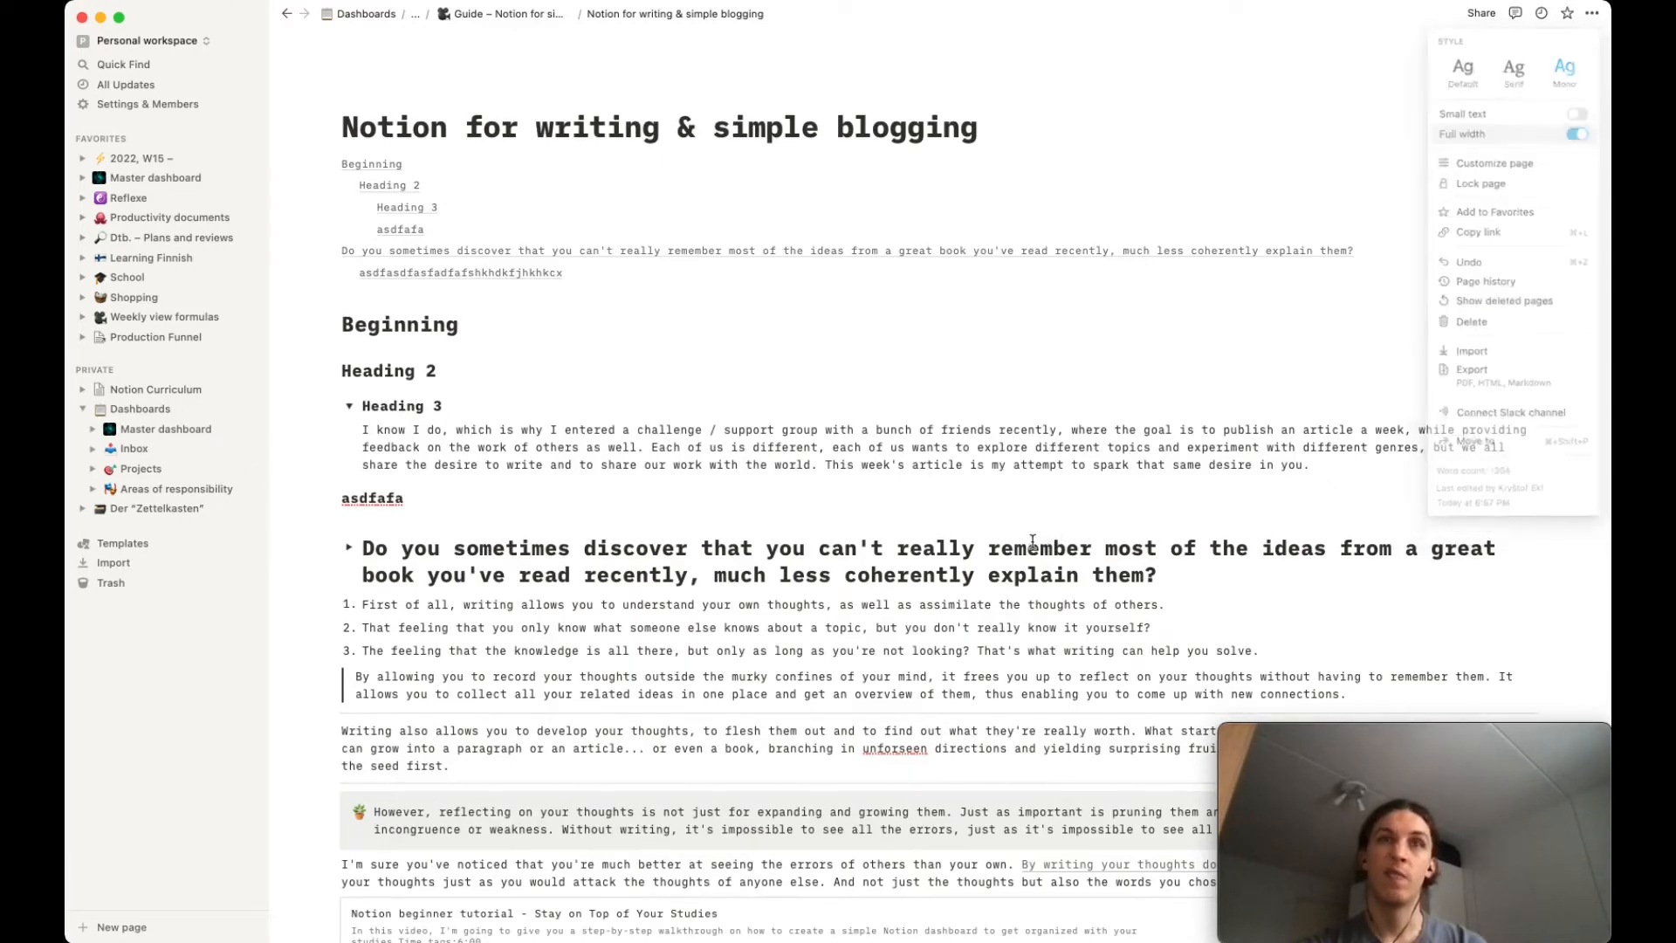
pyautogui.scroll(-3, 1033, 543)
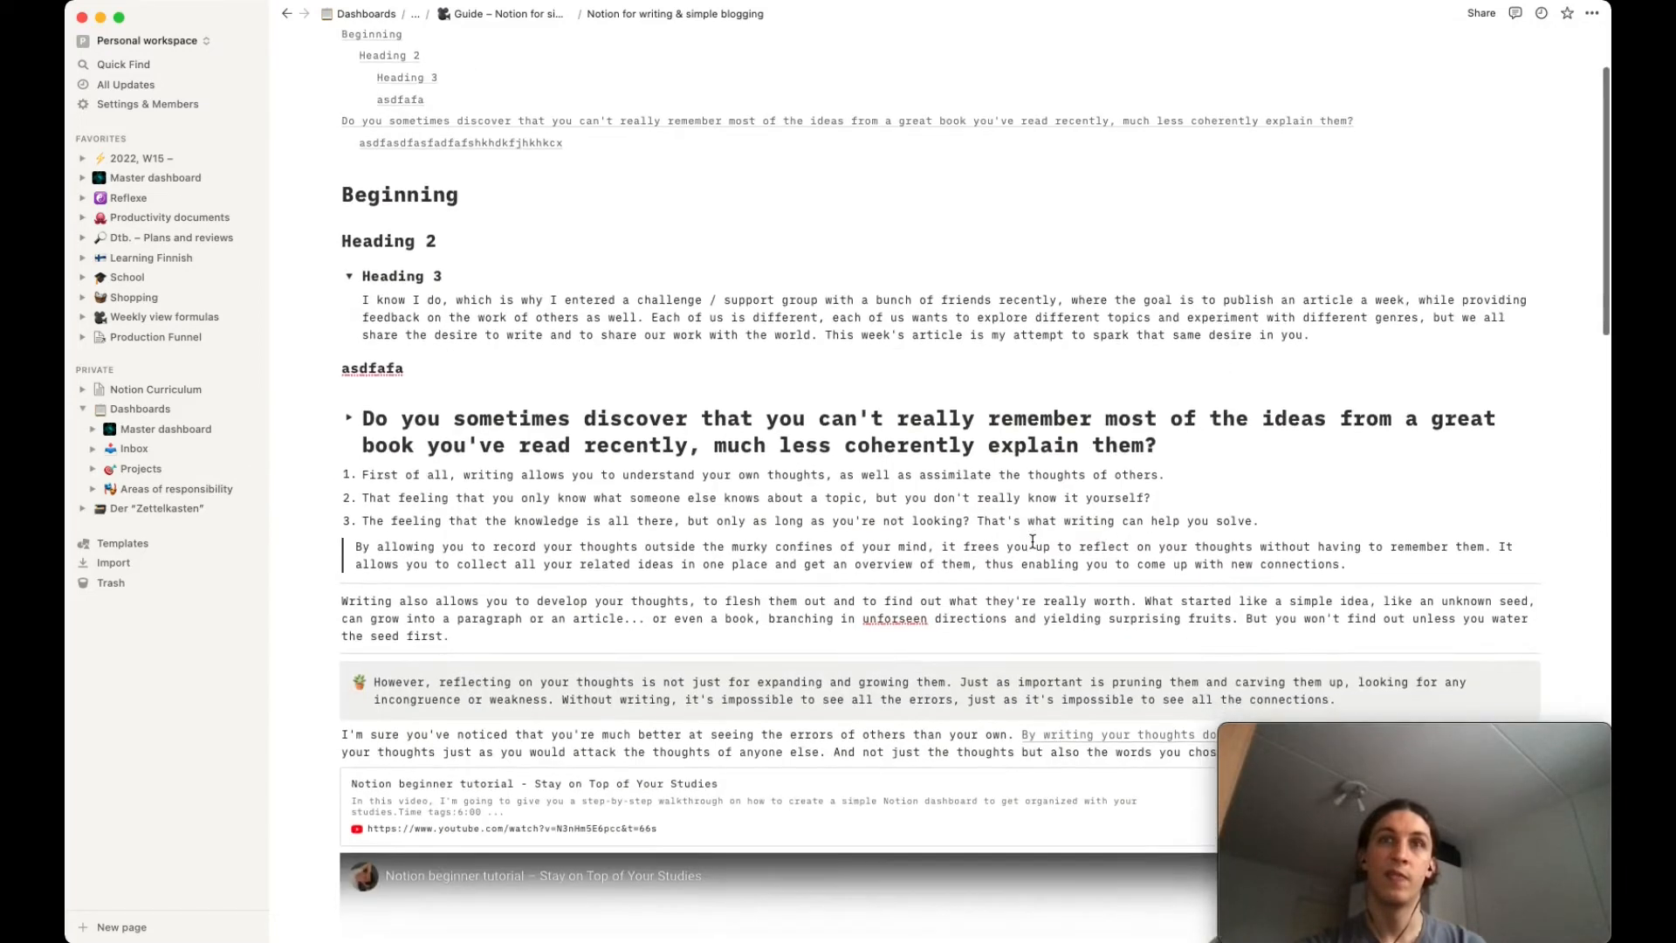
pyautogui.scroll(3, 1032, 542)
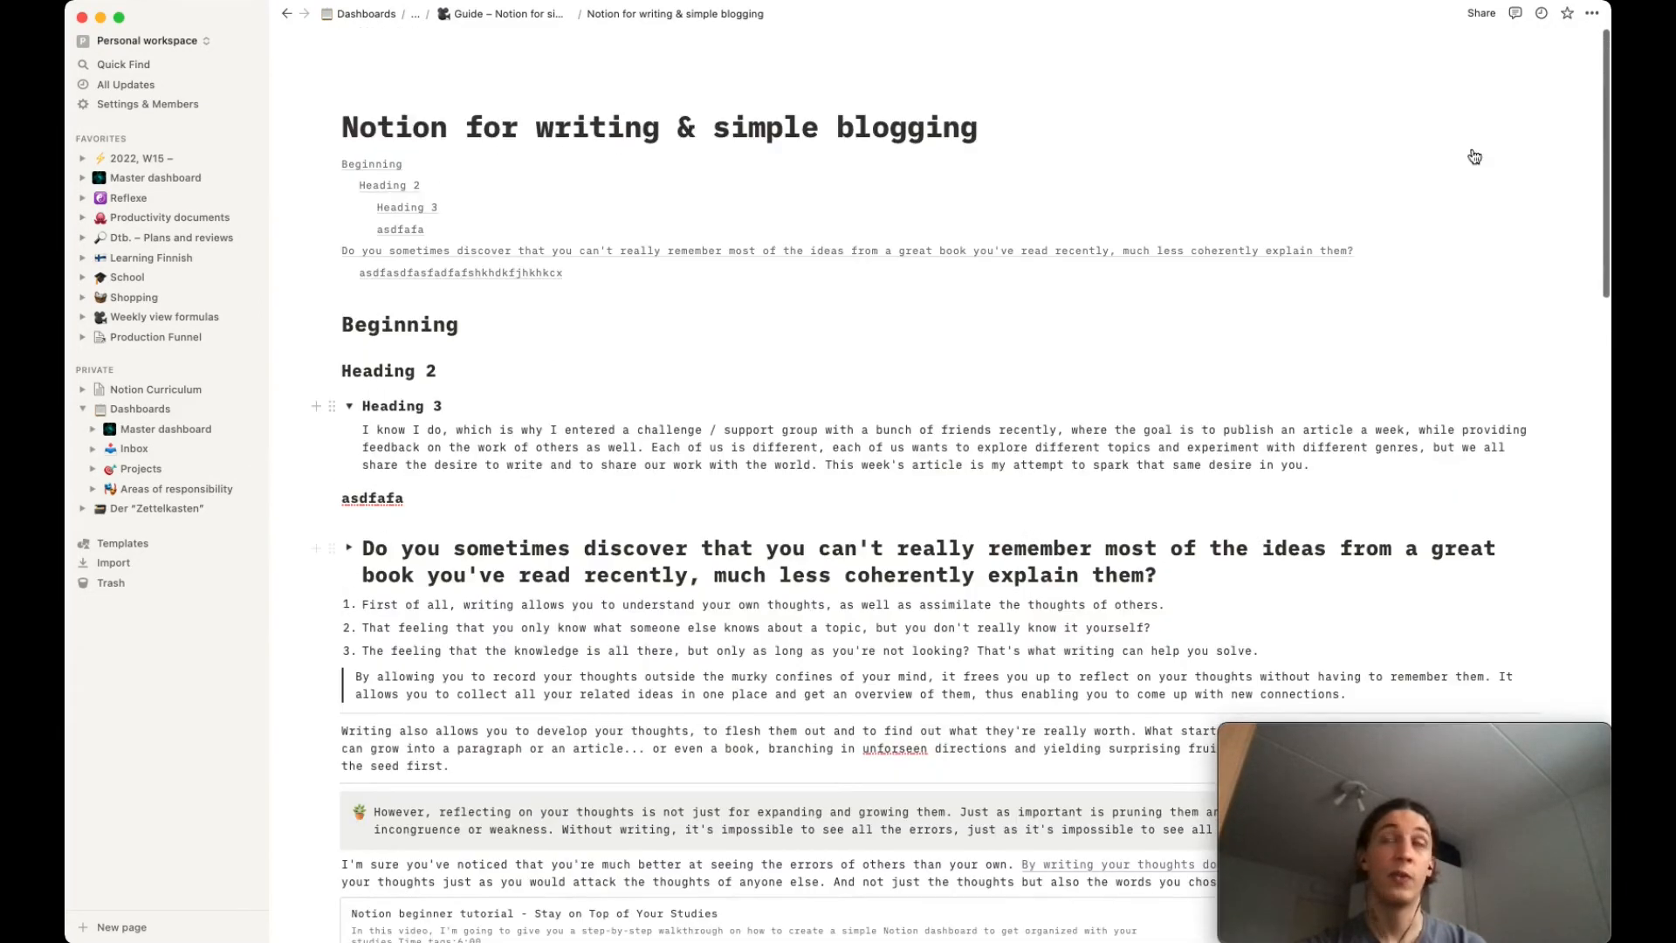
# Try the Serif font style on the page, and set the style back to Default.
pyautogui.click(1593, 13)
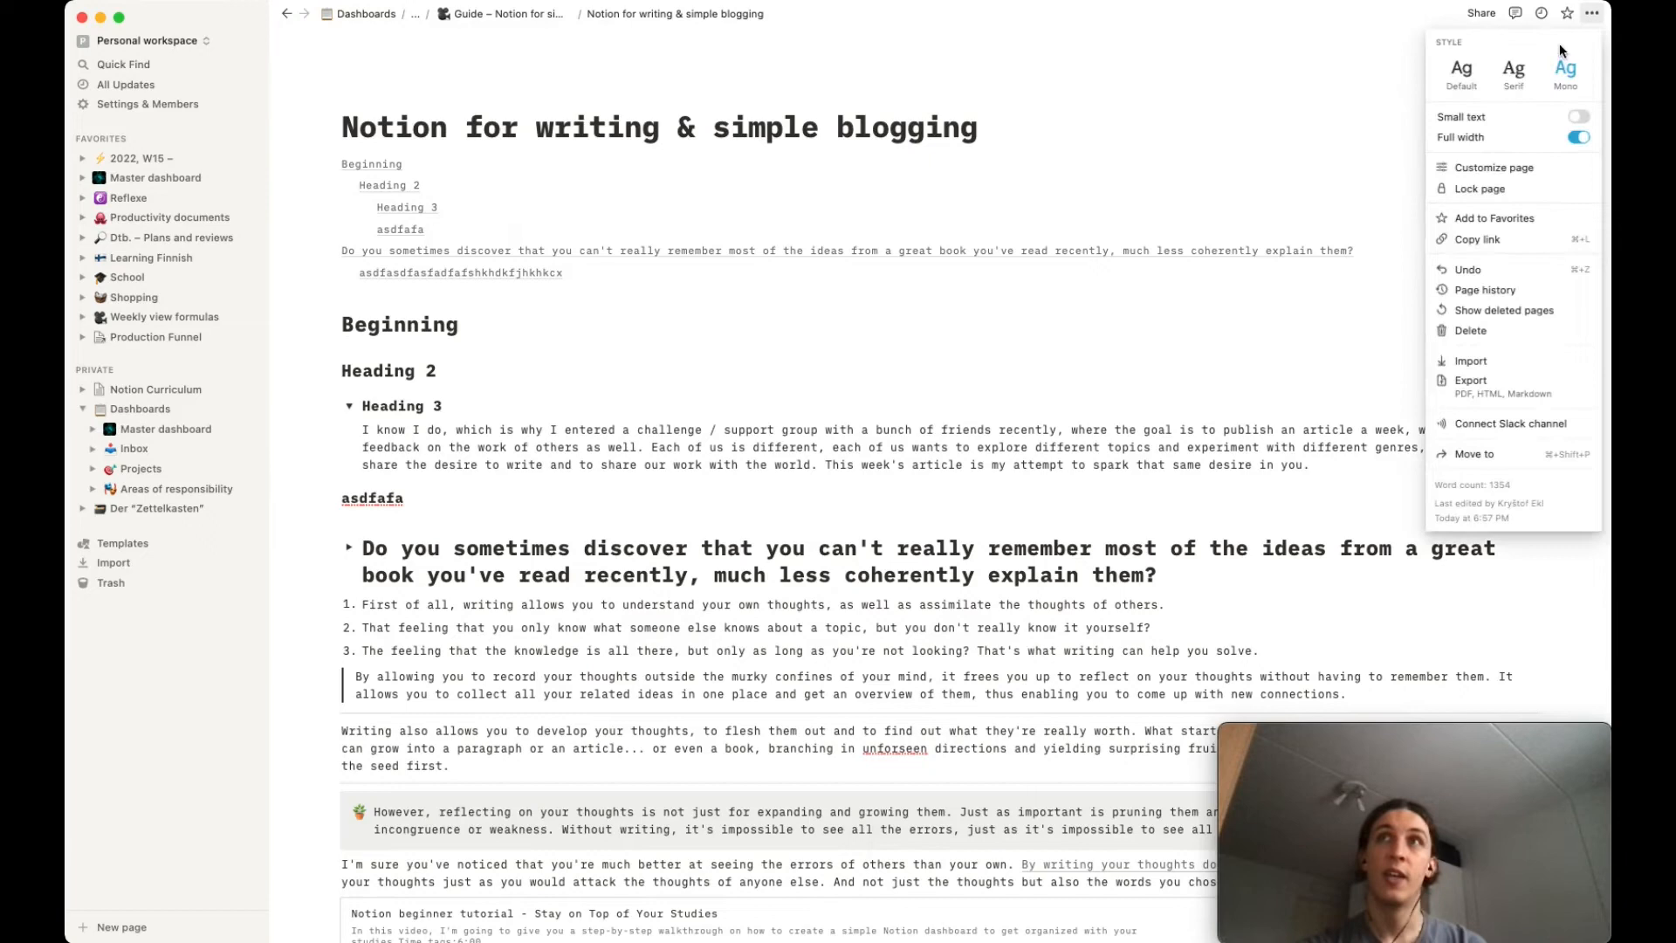
pyautogui.click(1514, 72)
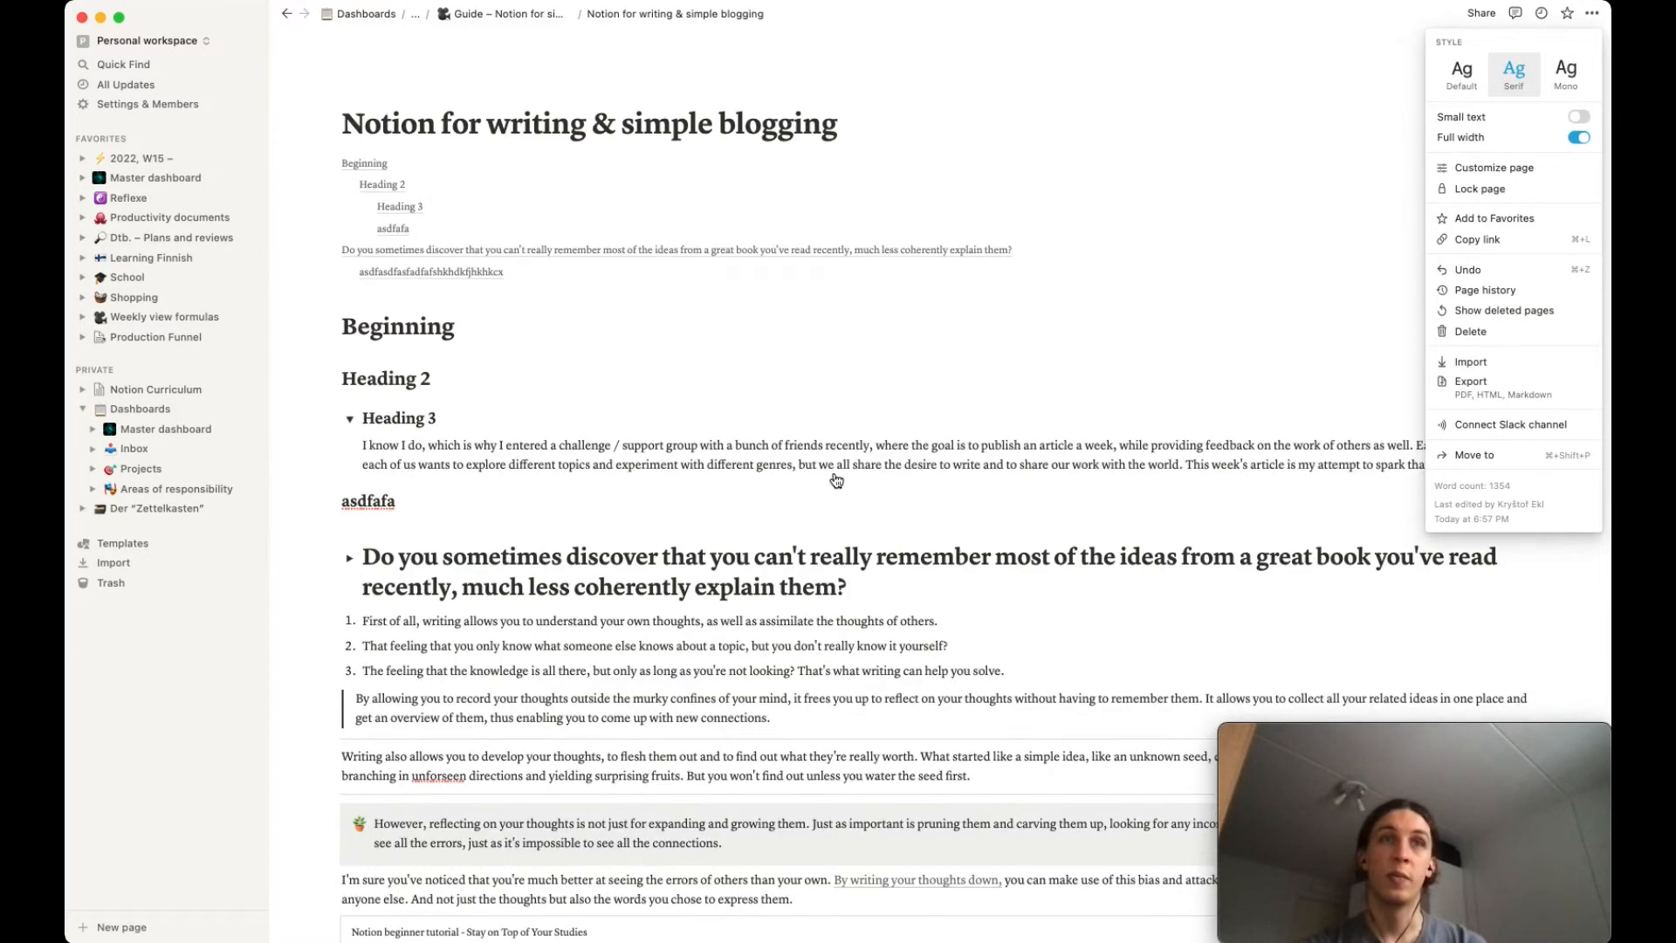
pyautogui.click(1463, 78)
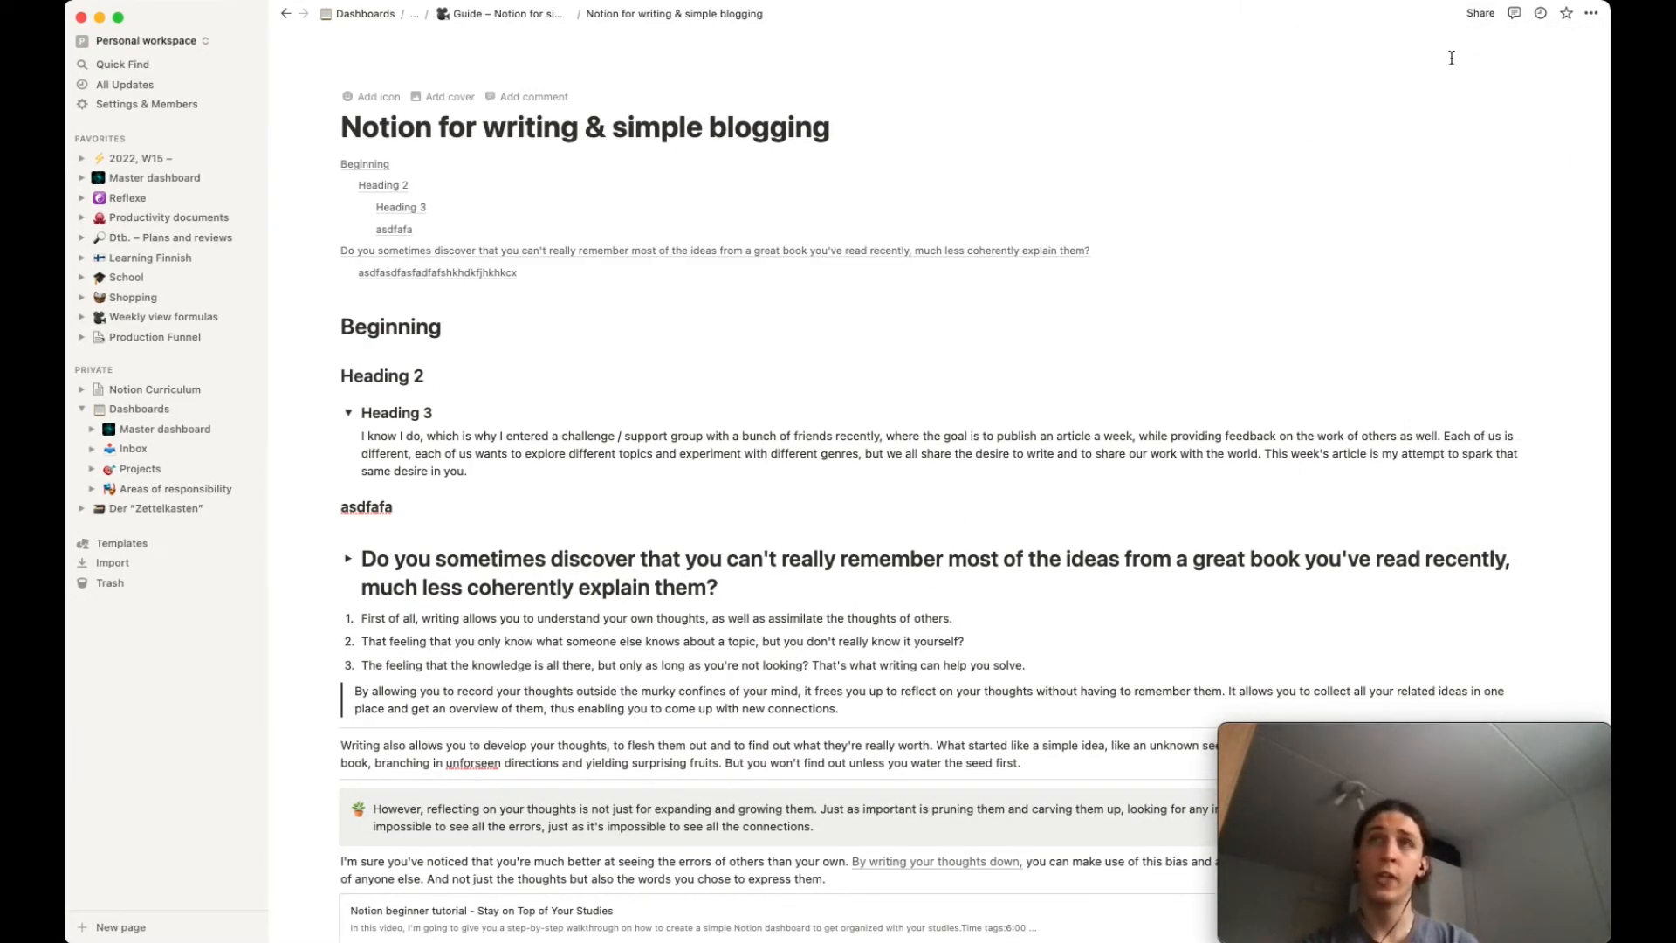
# Publish the article page by enabling Share to web.
pyautogui.click(1479, 12)
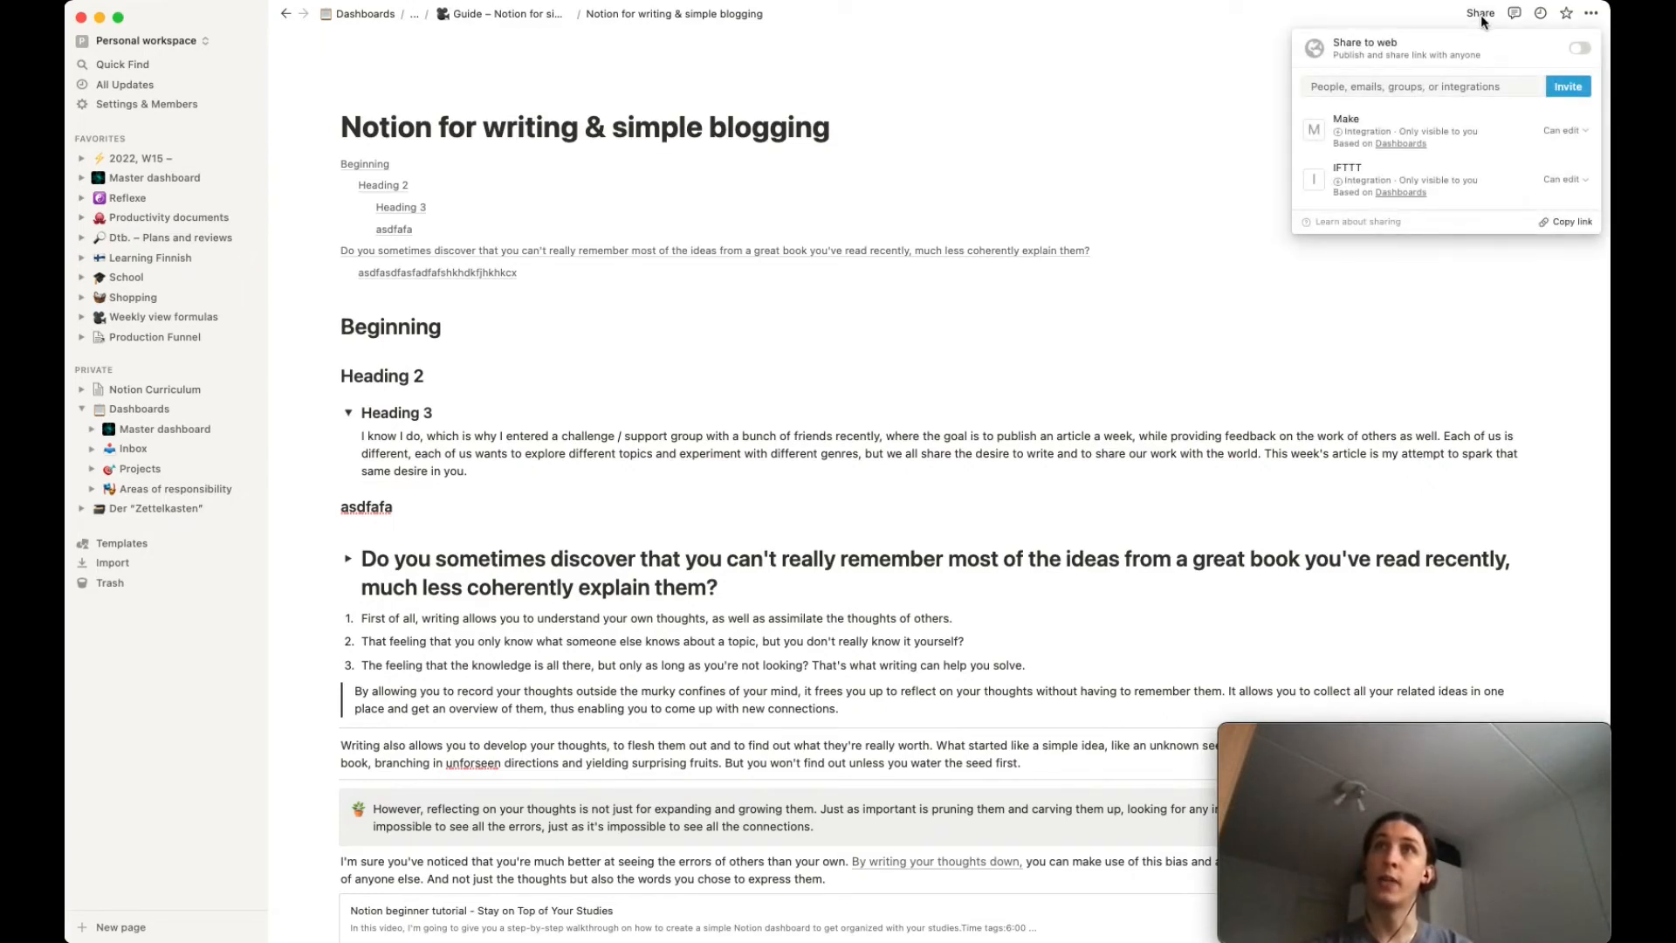
pyautogui.click(1581, 49)
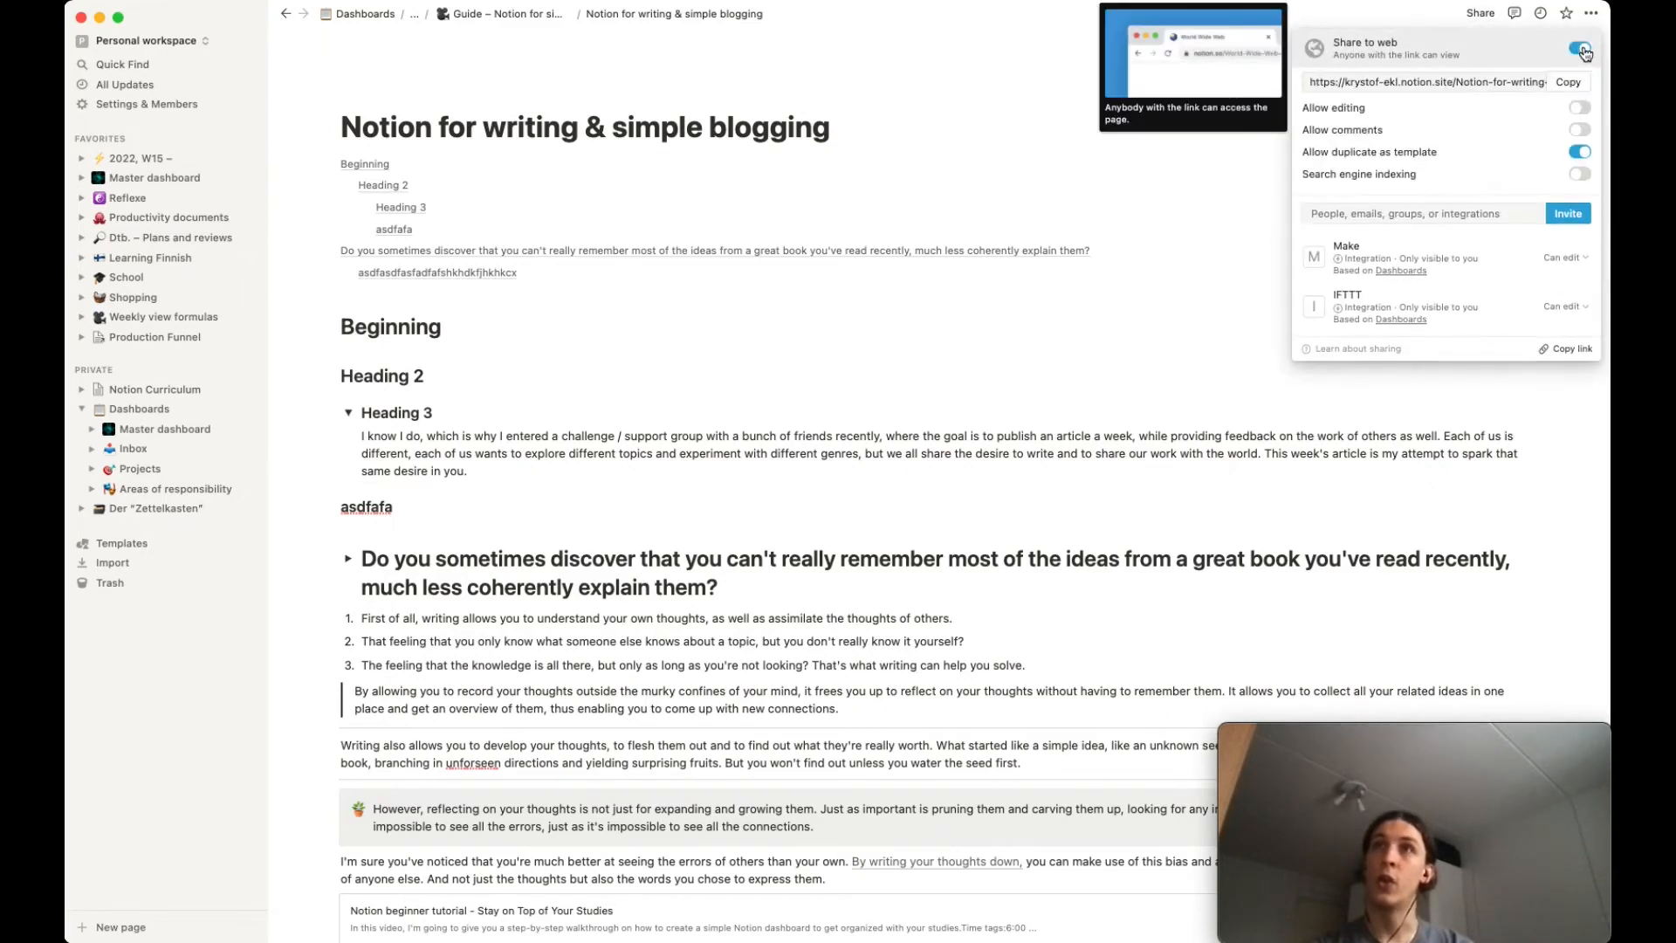
# Try allowing comments and public editing on the shared page, and turn both permissions off again.
pyautogui.click(1580, 130)
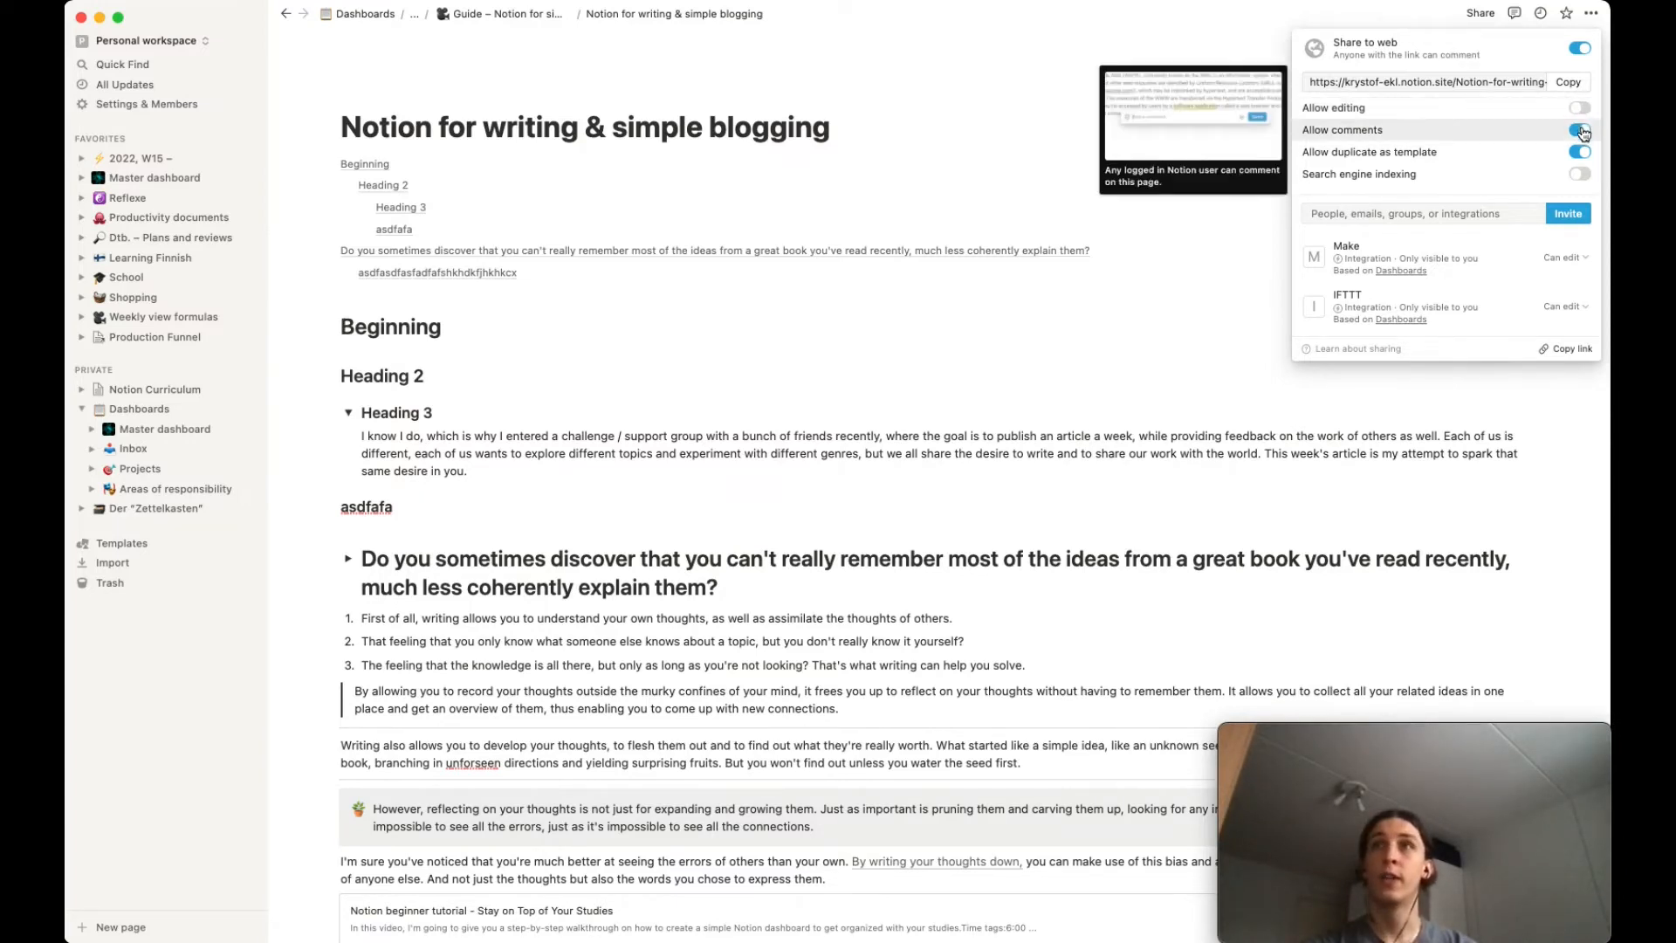
pyautogui.click(1580, 131)
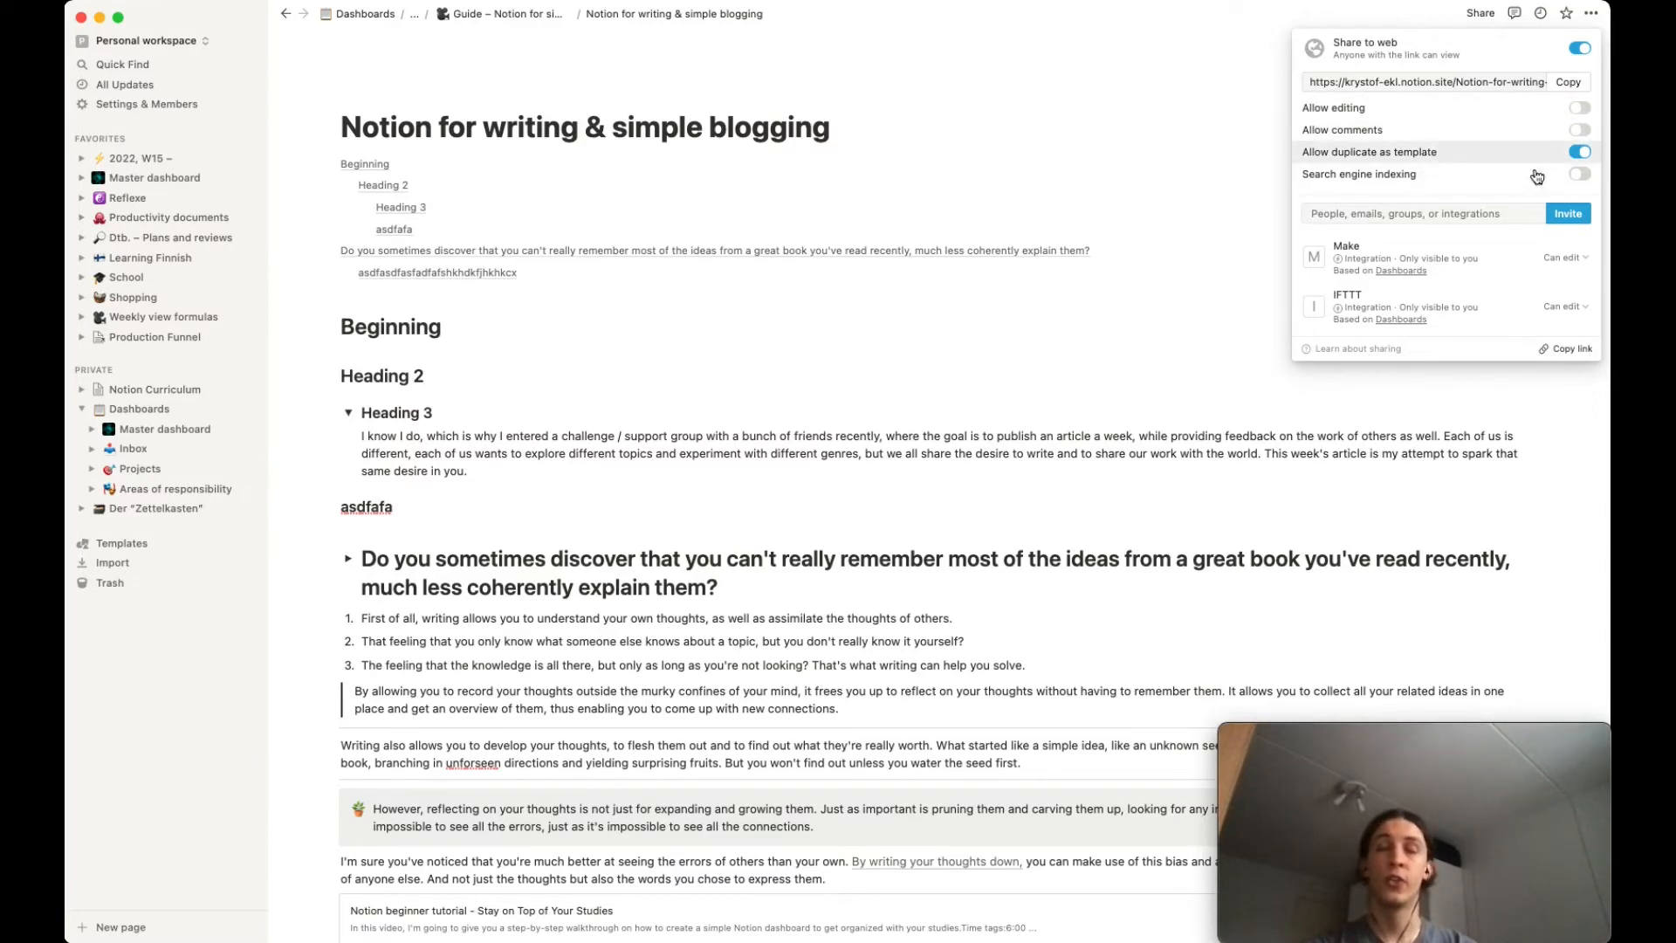
pyautogui.moveTo(1529, 176)
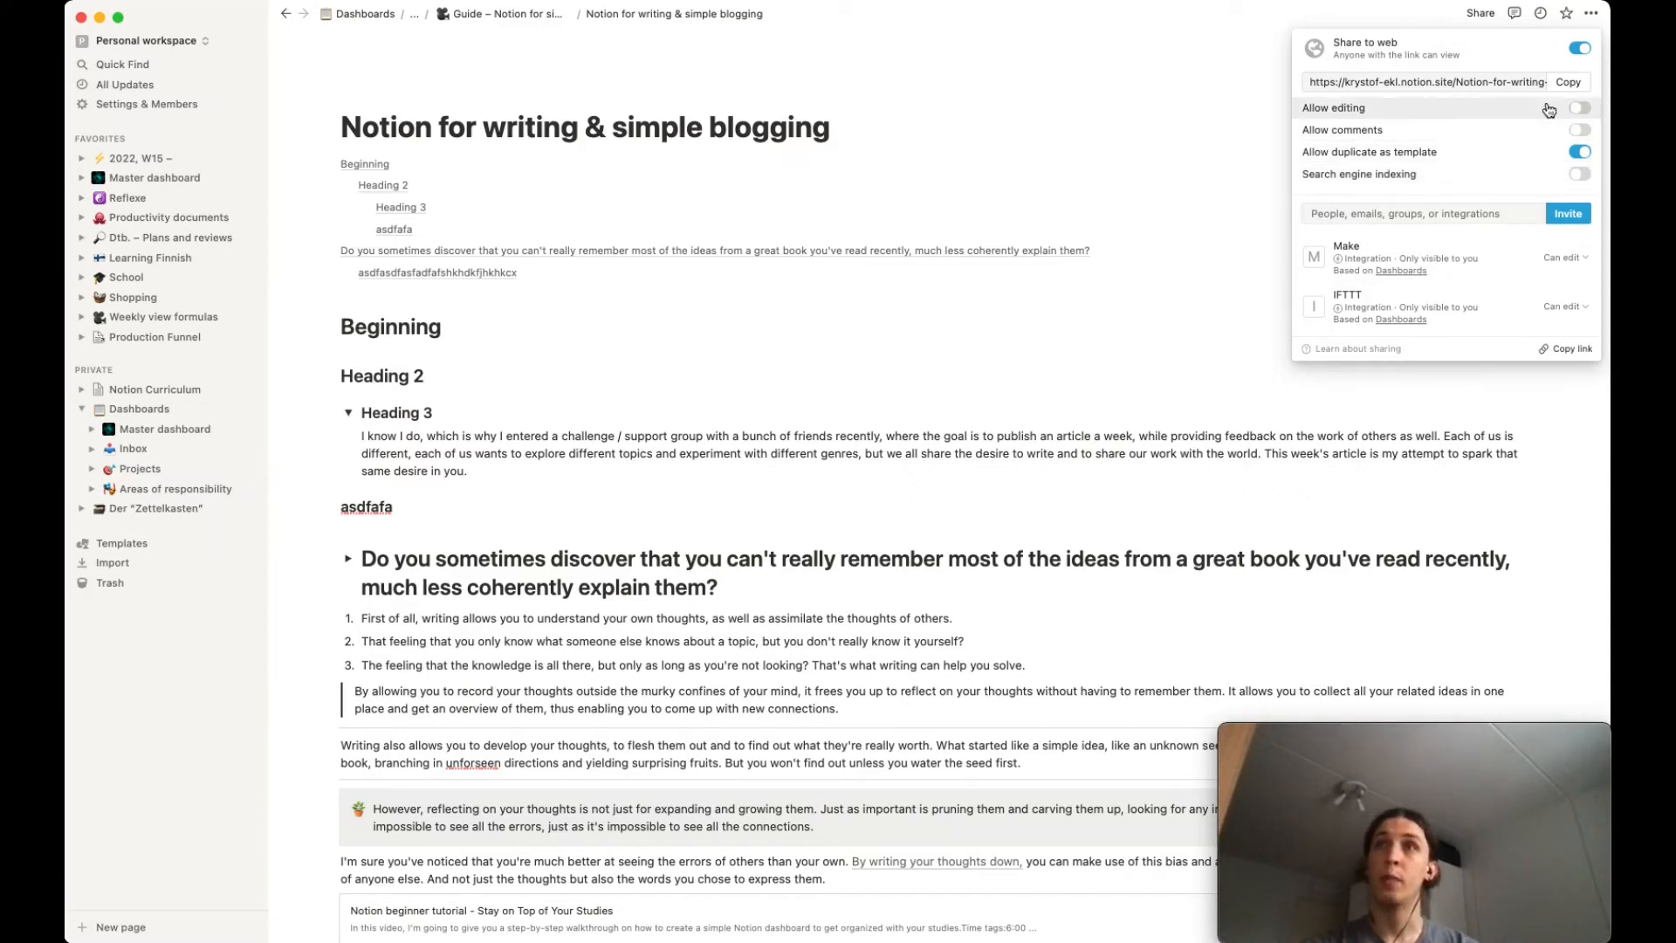
pyautogui.click(1580, 110)
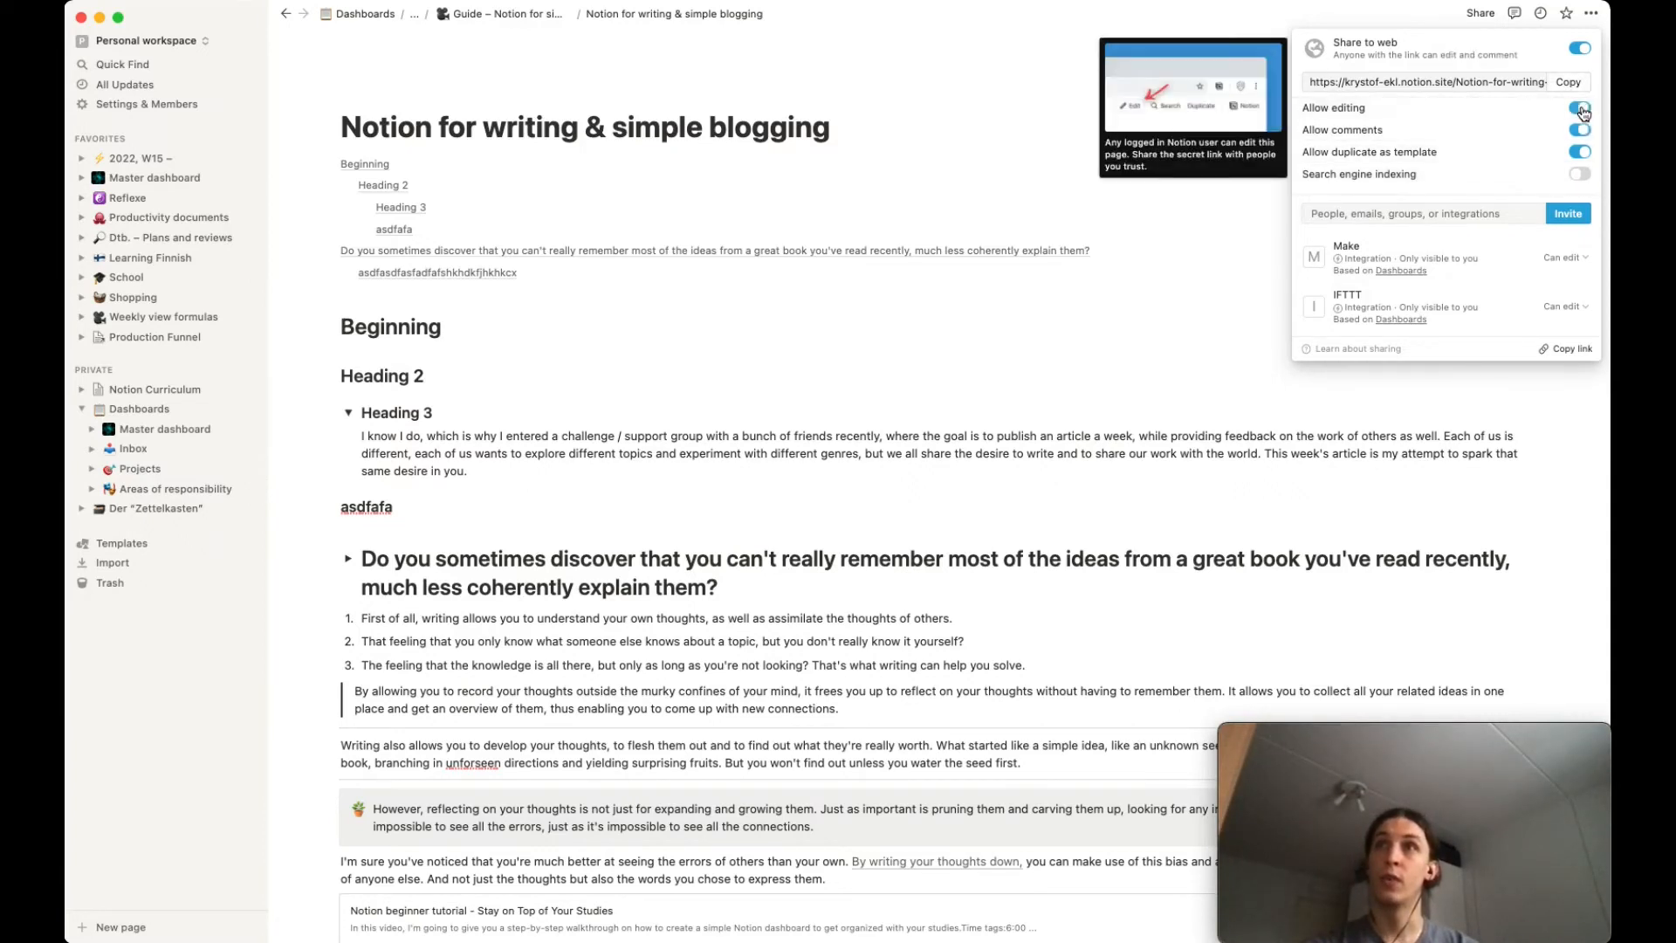
pyautogui.click(1580, 108)
pyautogui.click(1580, 130)
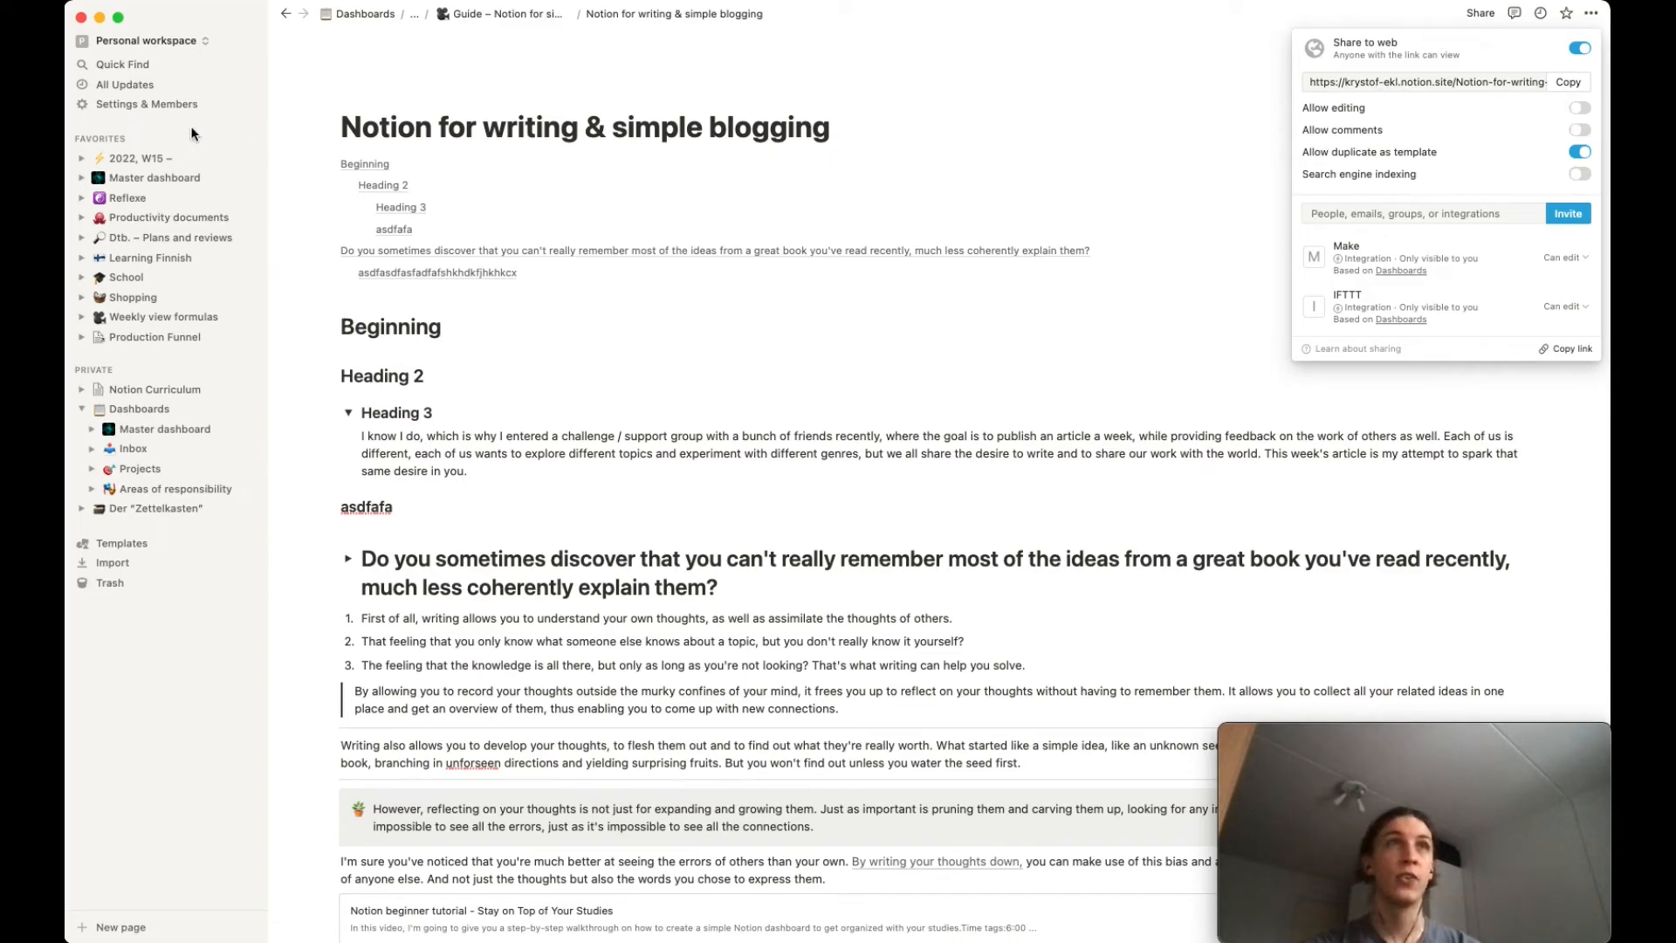
# Look up the domain used for shared pages in the workspace settings and leave them without saving.
pyautogui.click(123, 106)
pyautogui.click(123, 106)
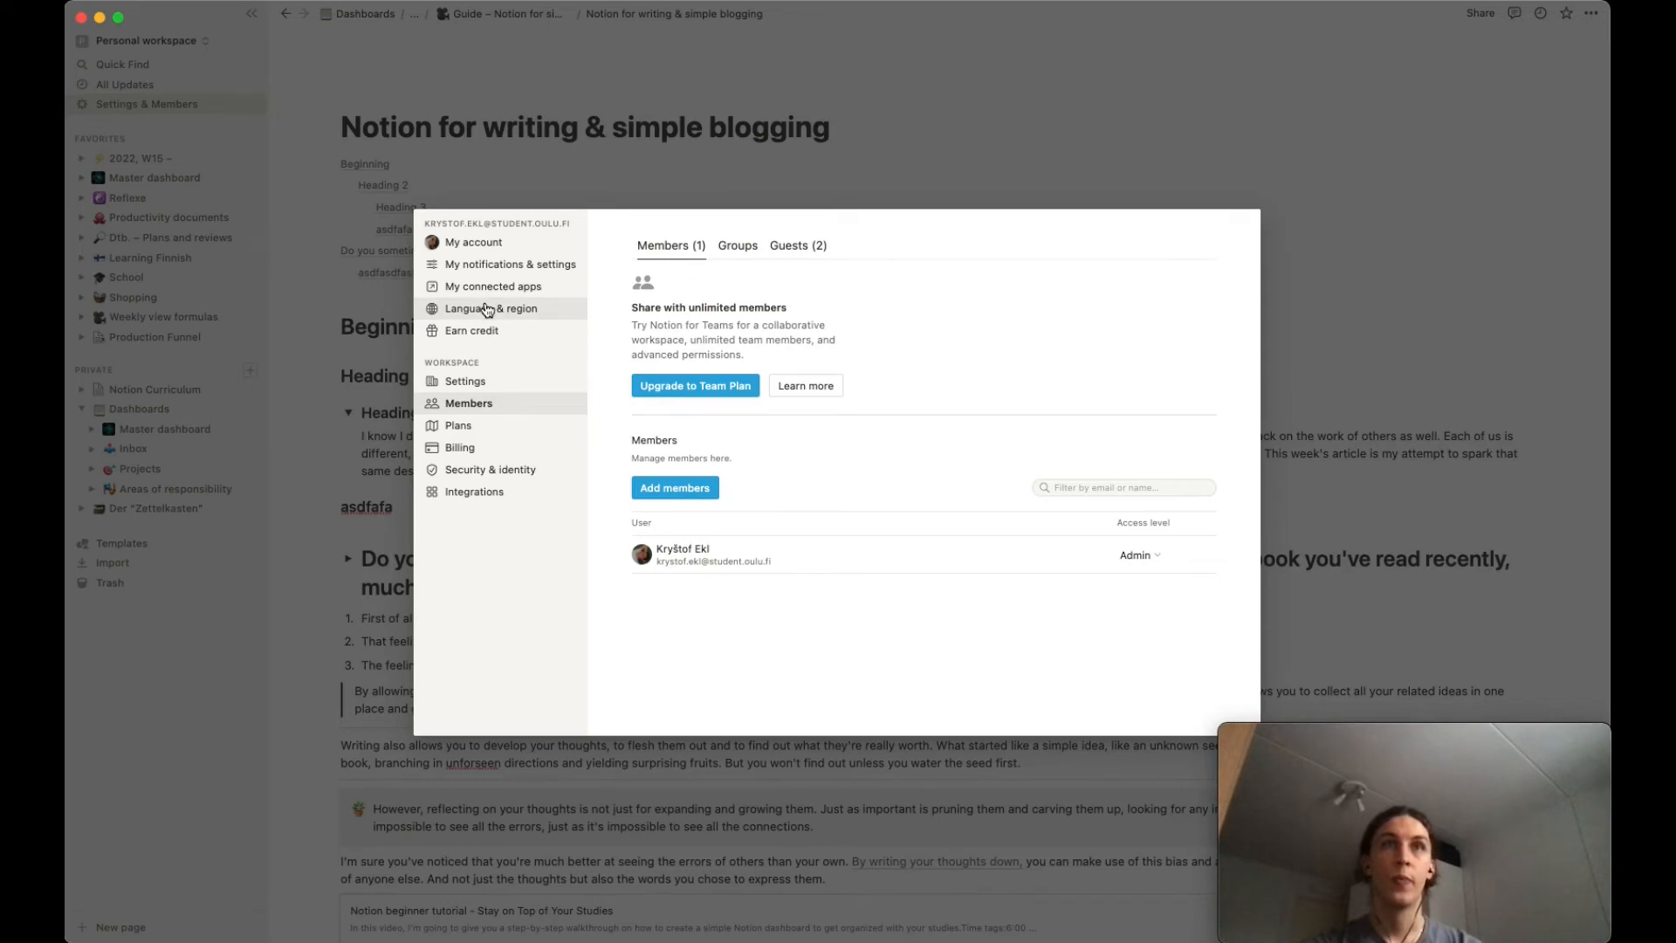
pyautogui.click(485, 387)
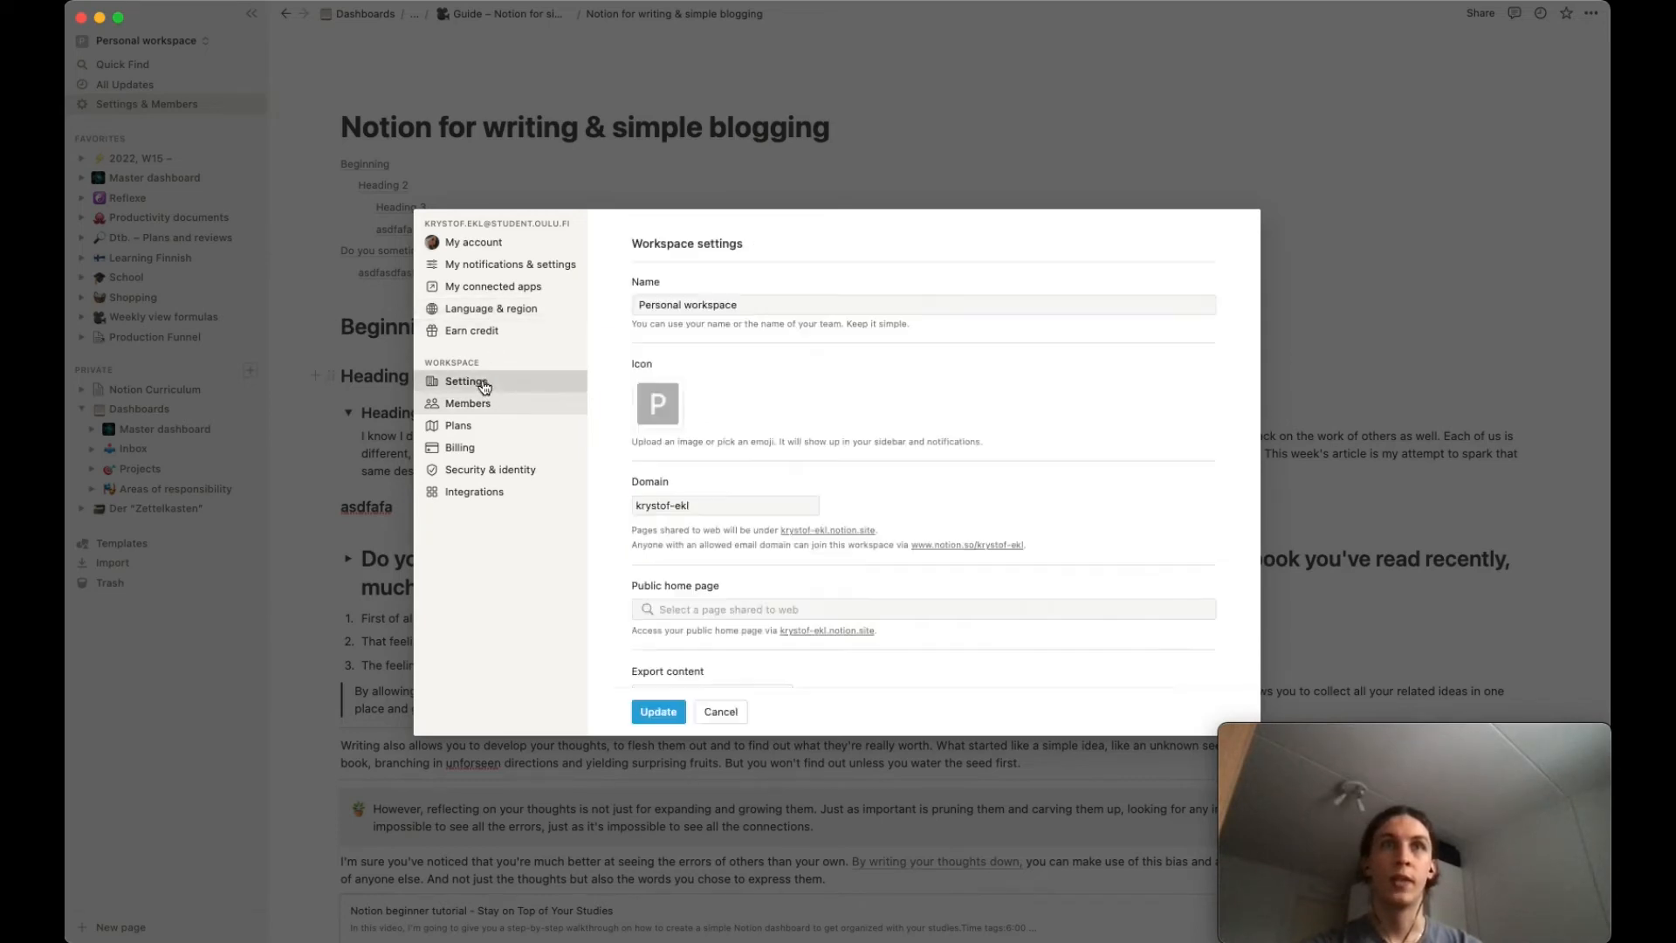
pyautogui.tripleClick(702, 509)
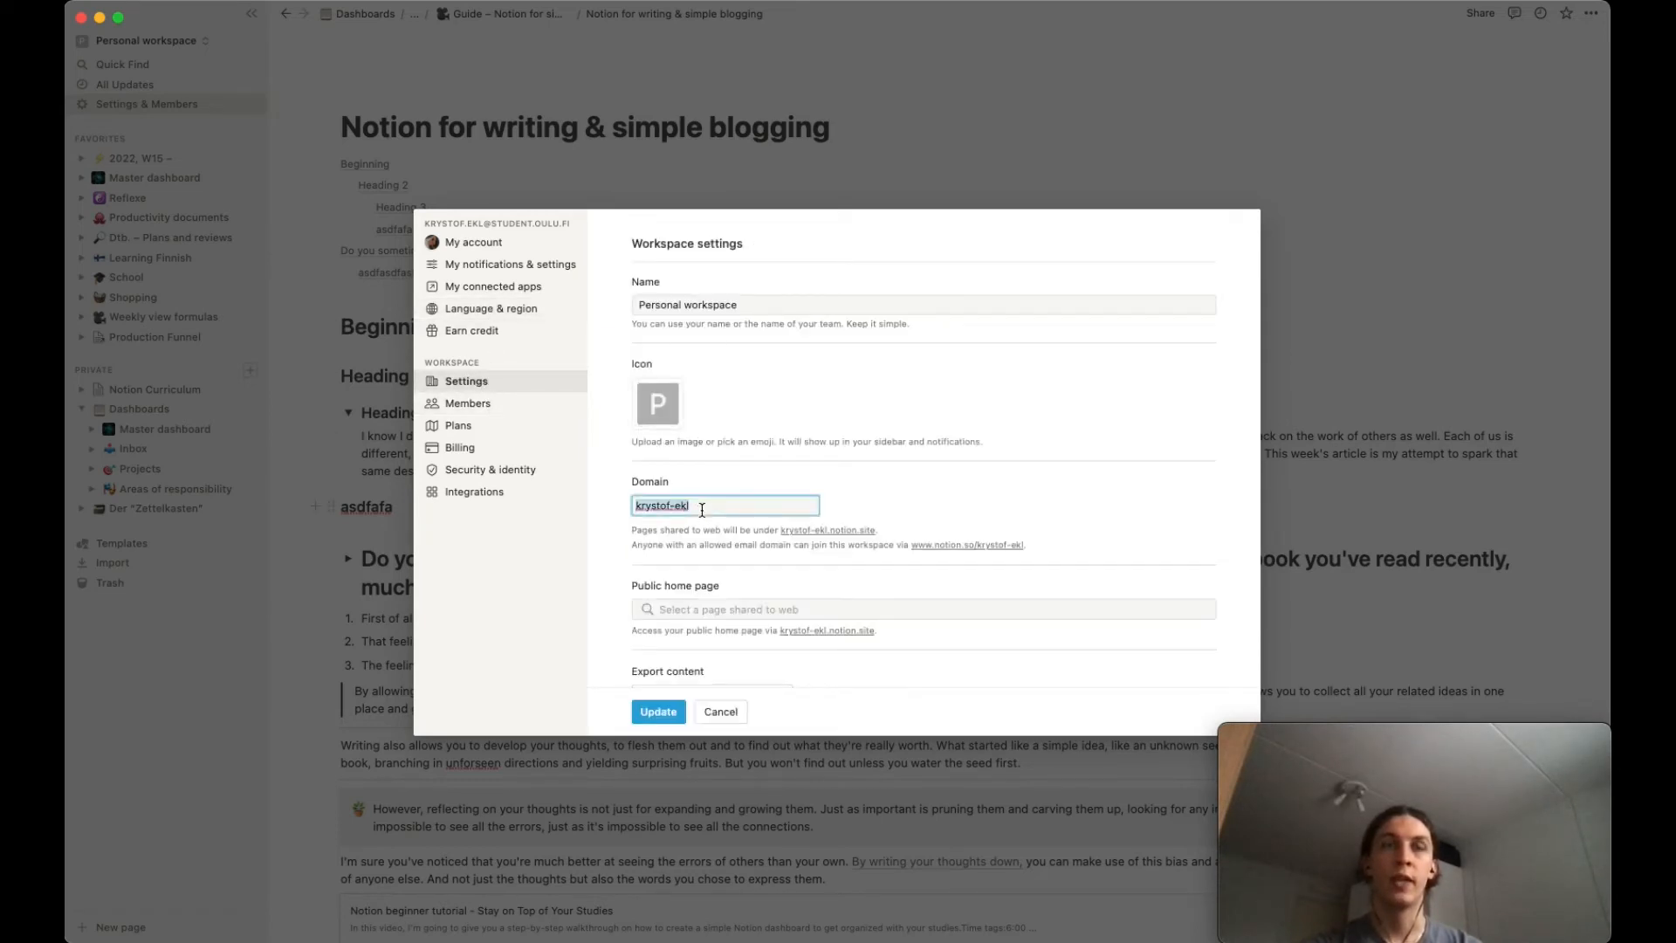
pyautogui.click(777, 479)
pyautogui.click(727, 705)
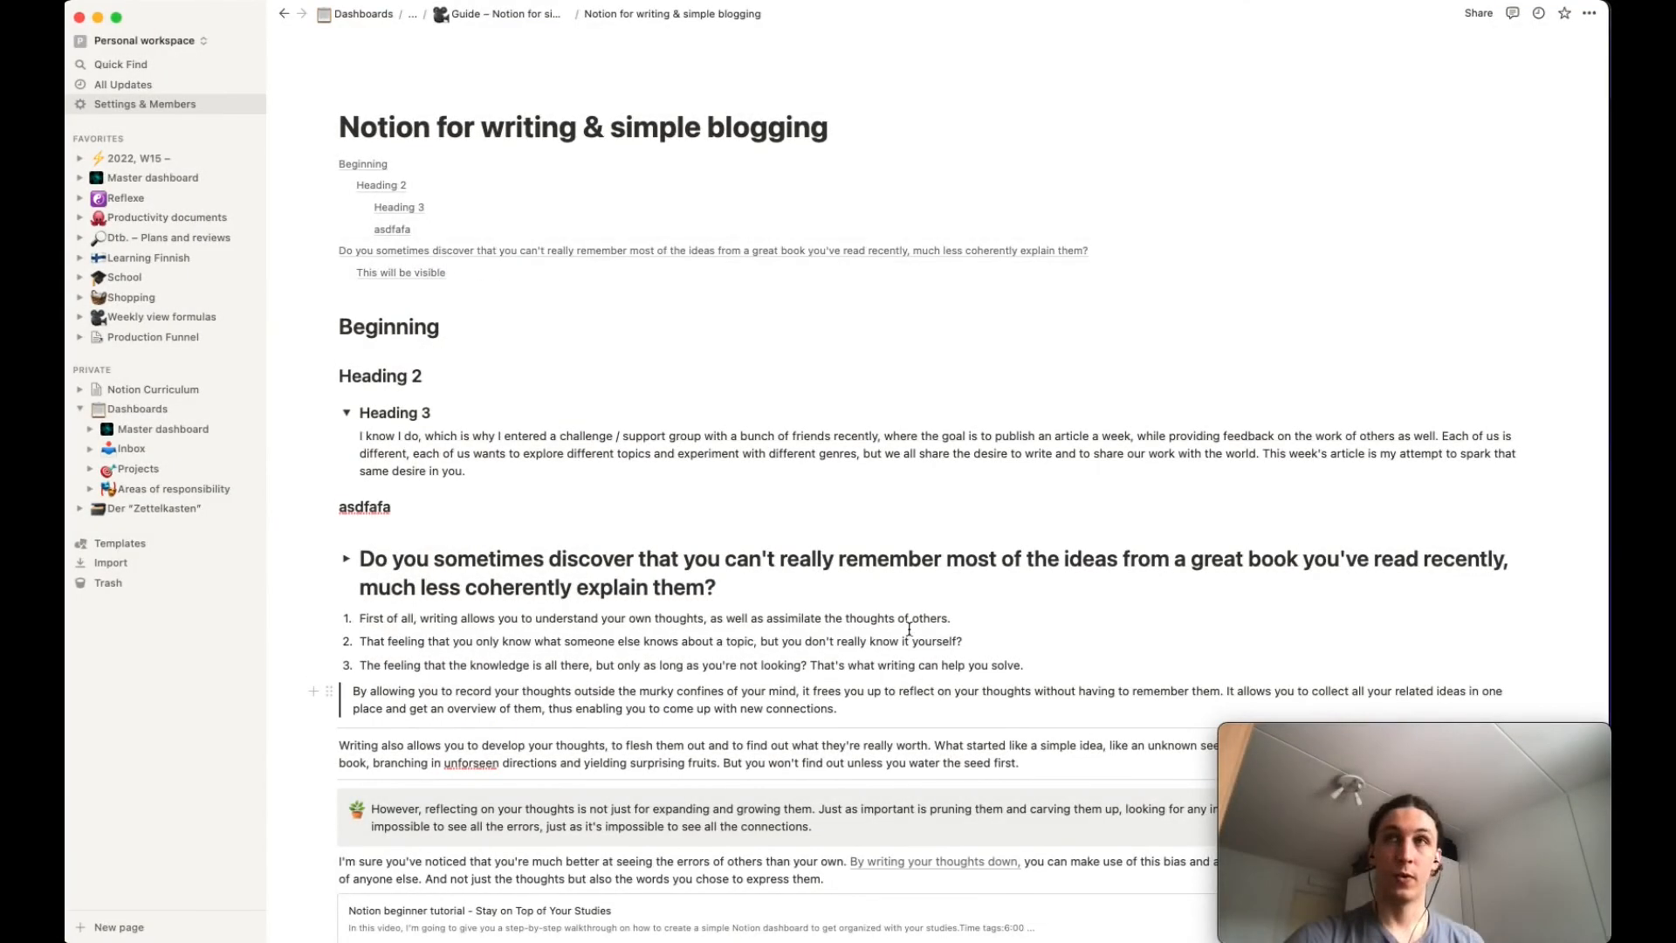
# Highlight the domain part of the page's public web address and copy the share link.
pyautogui.click(1477, 14)
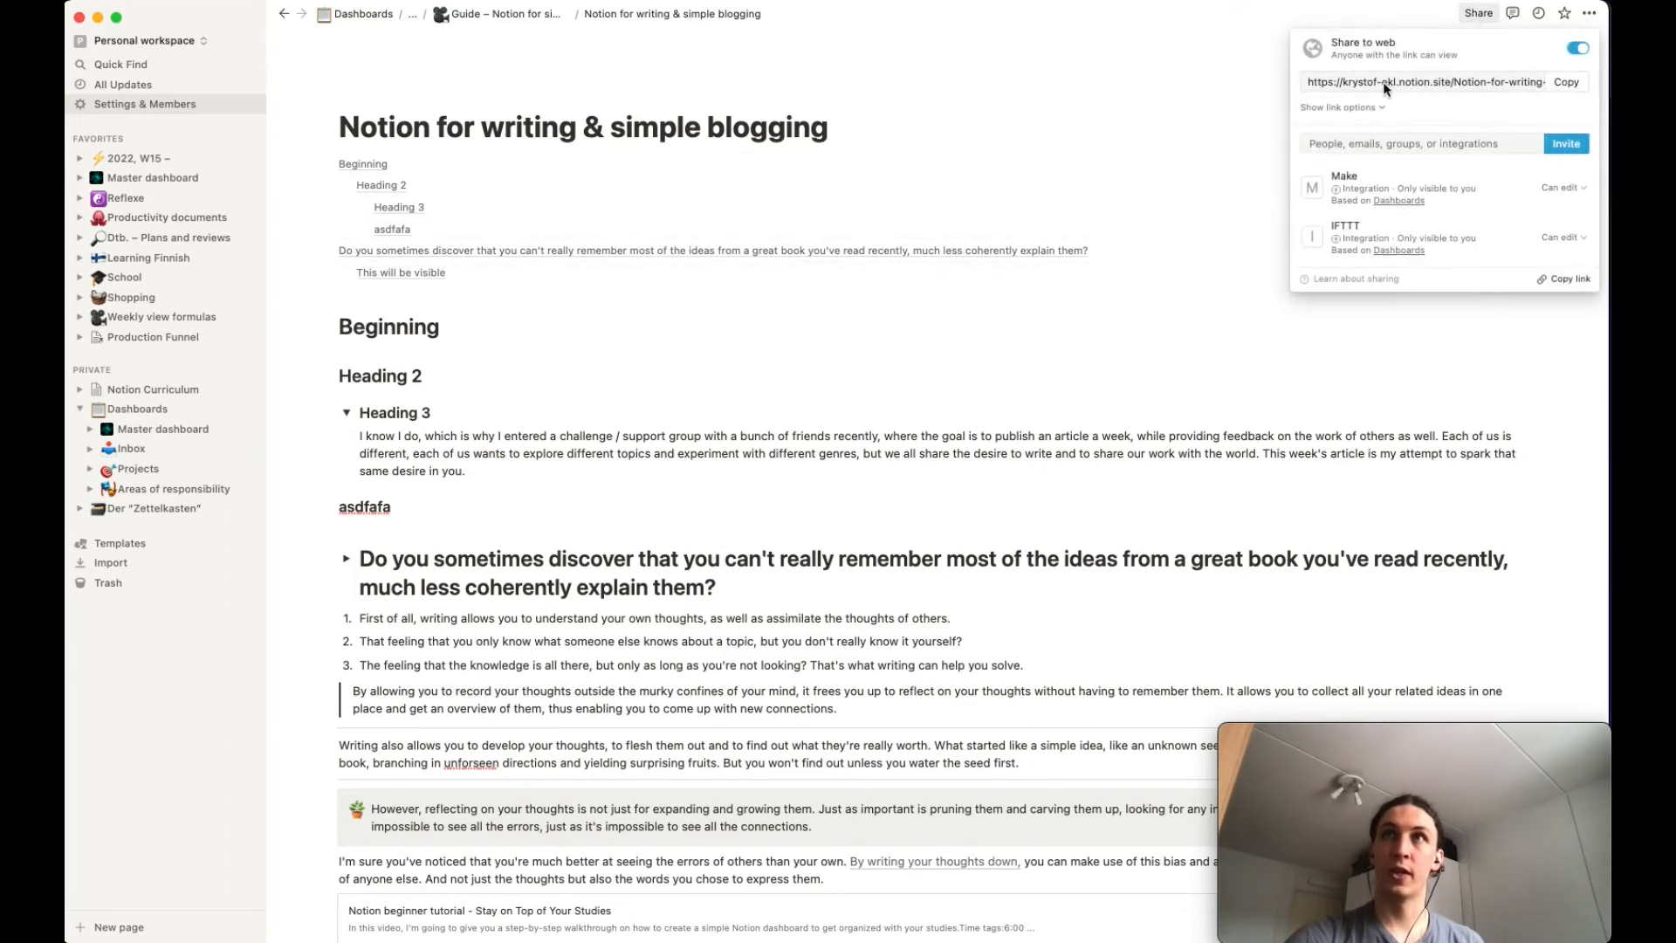
pyautogui.moveTo(1342, 81); pyautogui.dragTo(1407, 82)
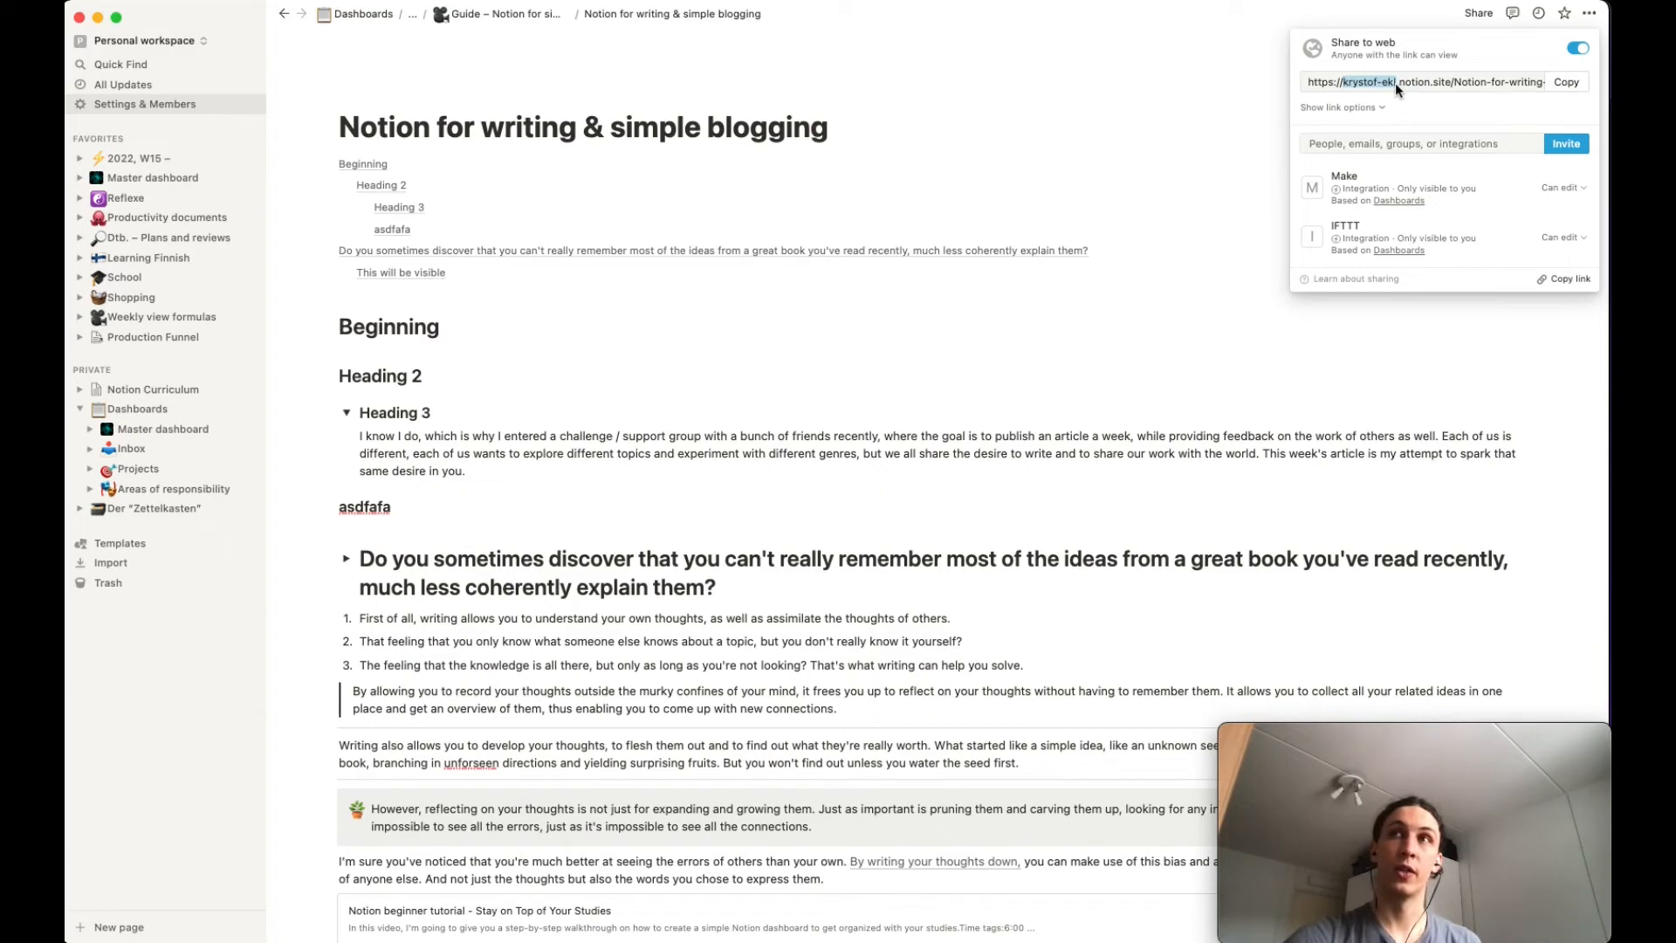
pyautogui.click(1576, 83)
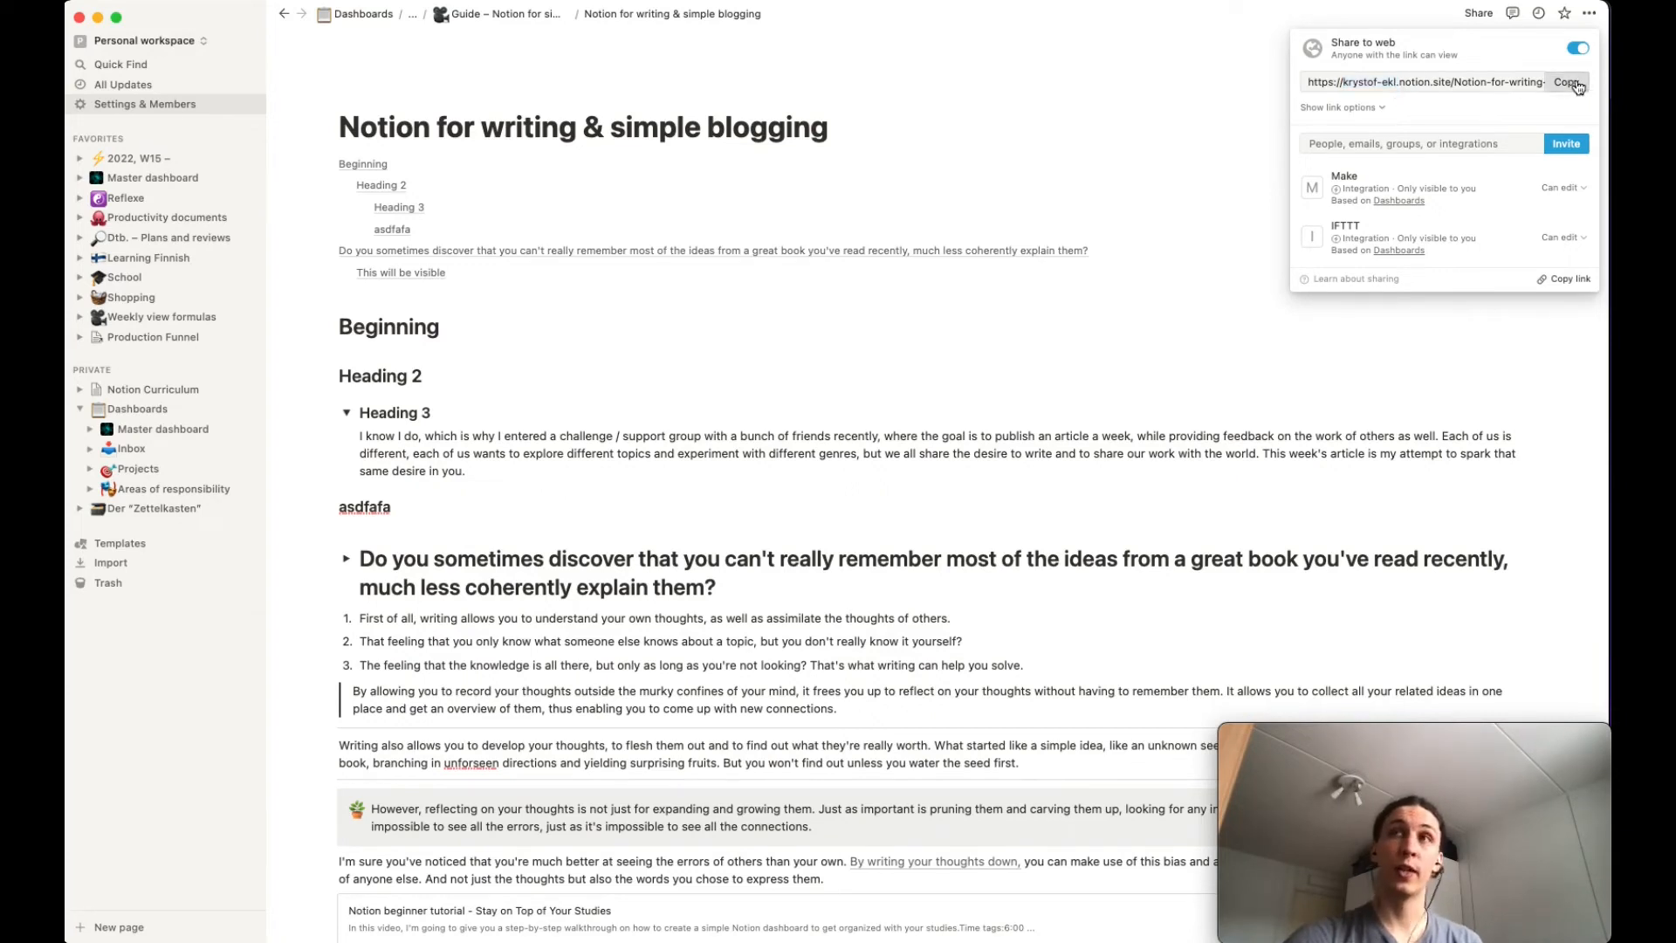
pyautogui.click(934, 603)
pyautogui.click(957, 613)
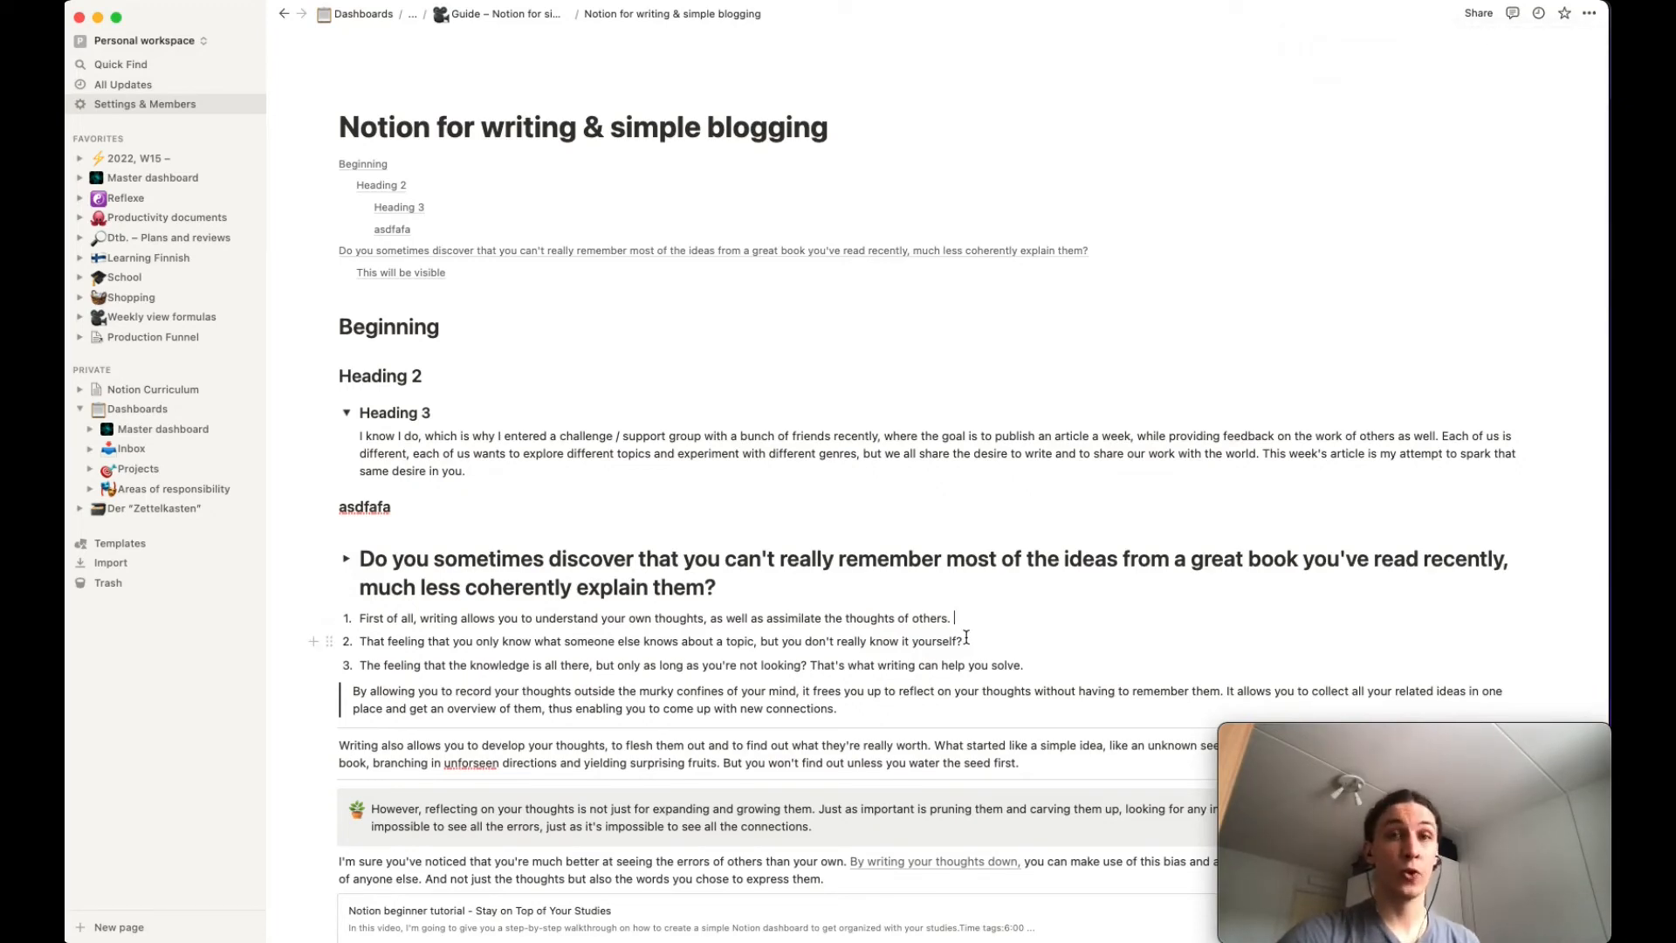
# Check the synced block on the "page with synced block" sub-page and return to the article.
pyautogui.scroll(-15, 966, 639)
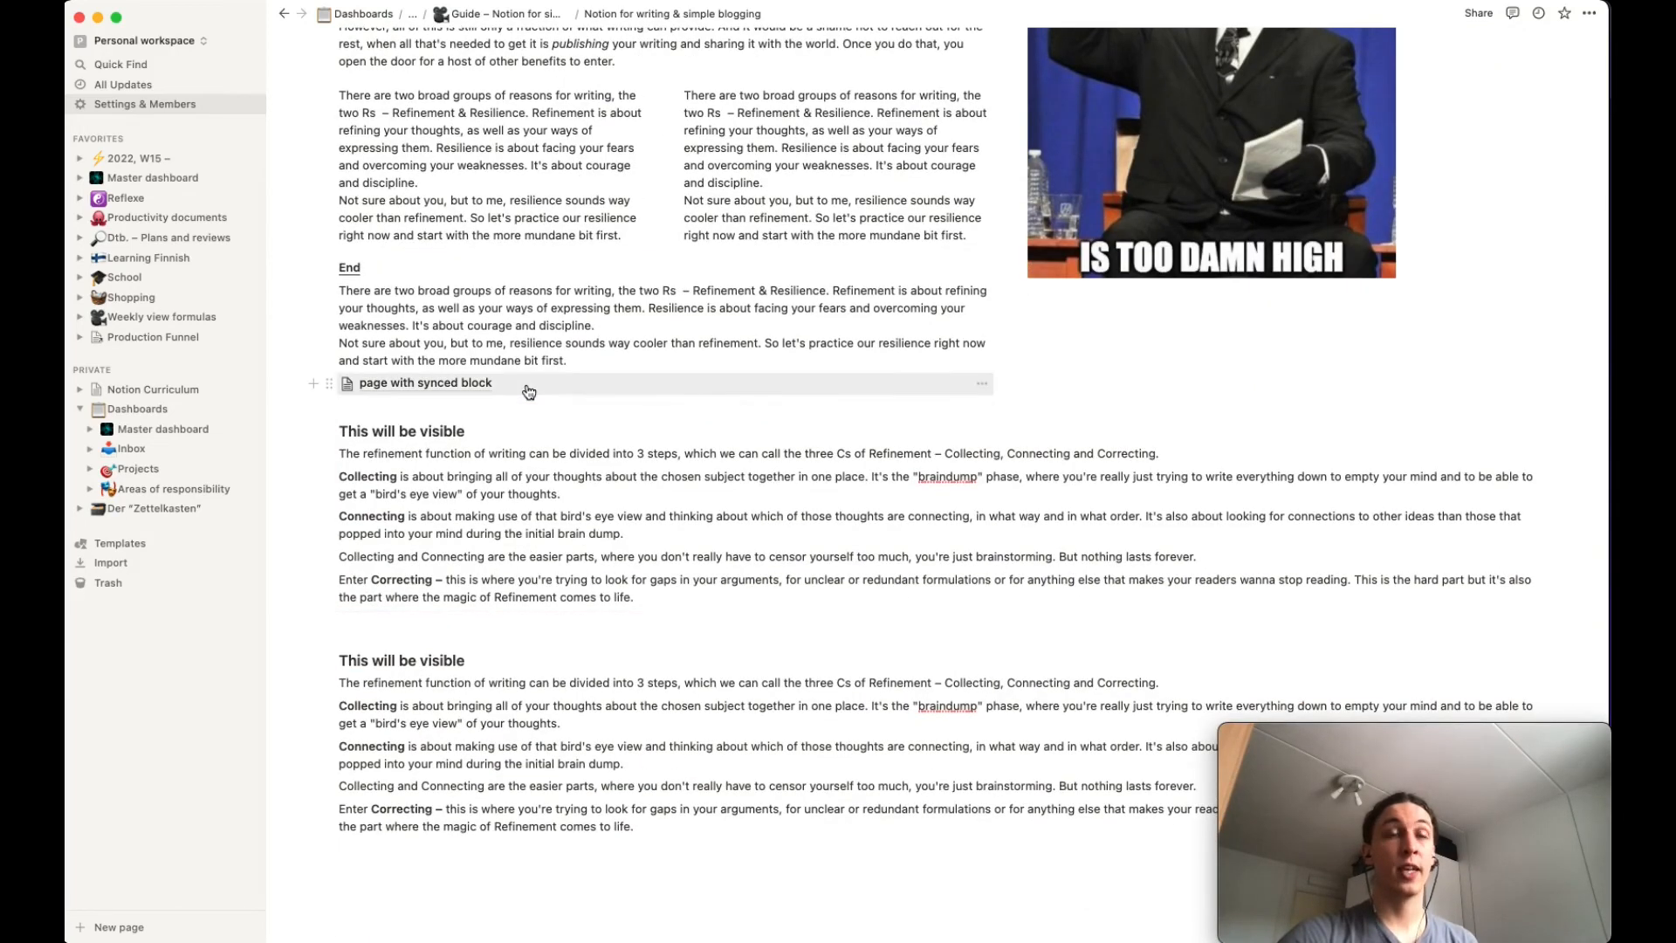
pyautogui.click(529, 389)
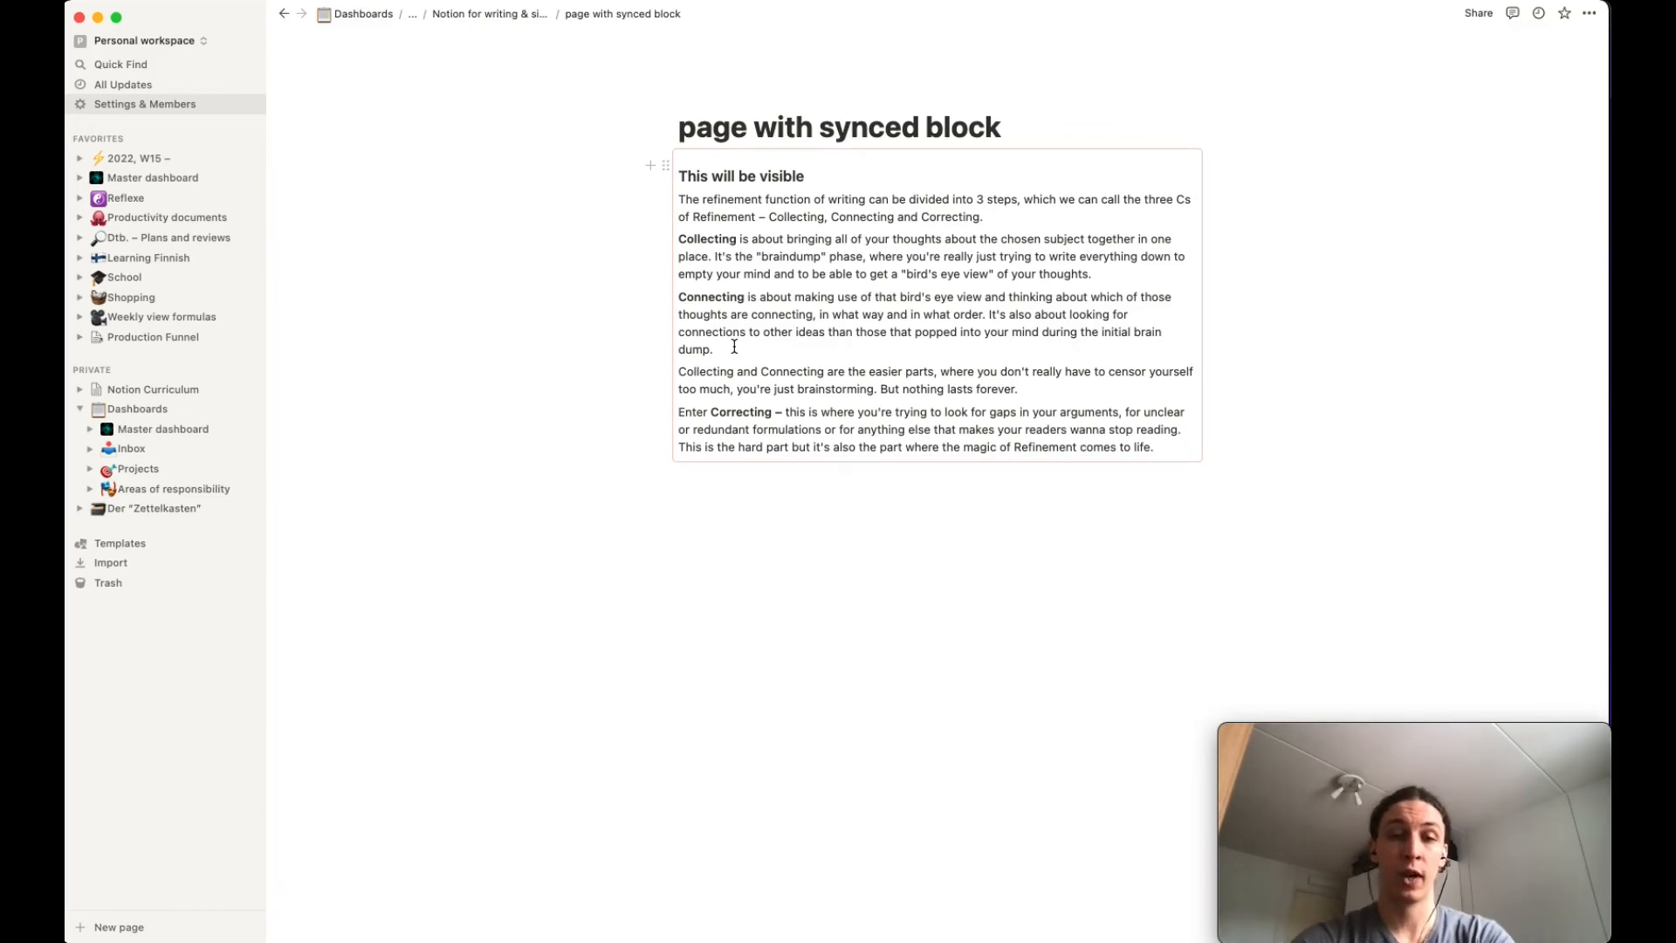
pyautogui.press('super+[')
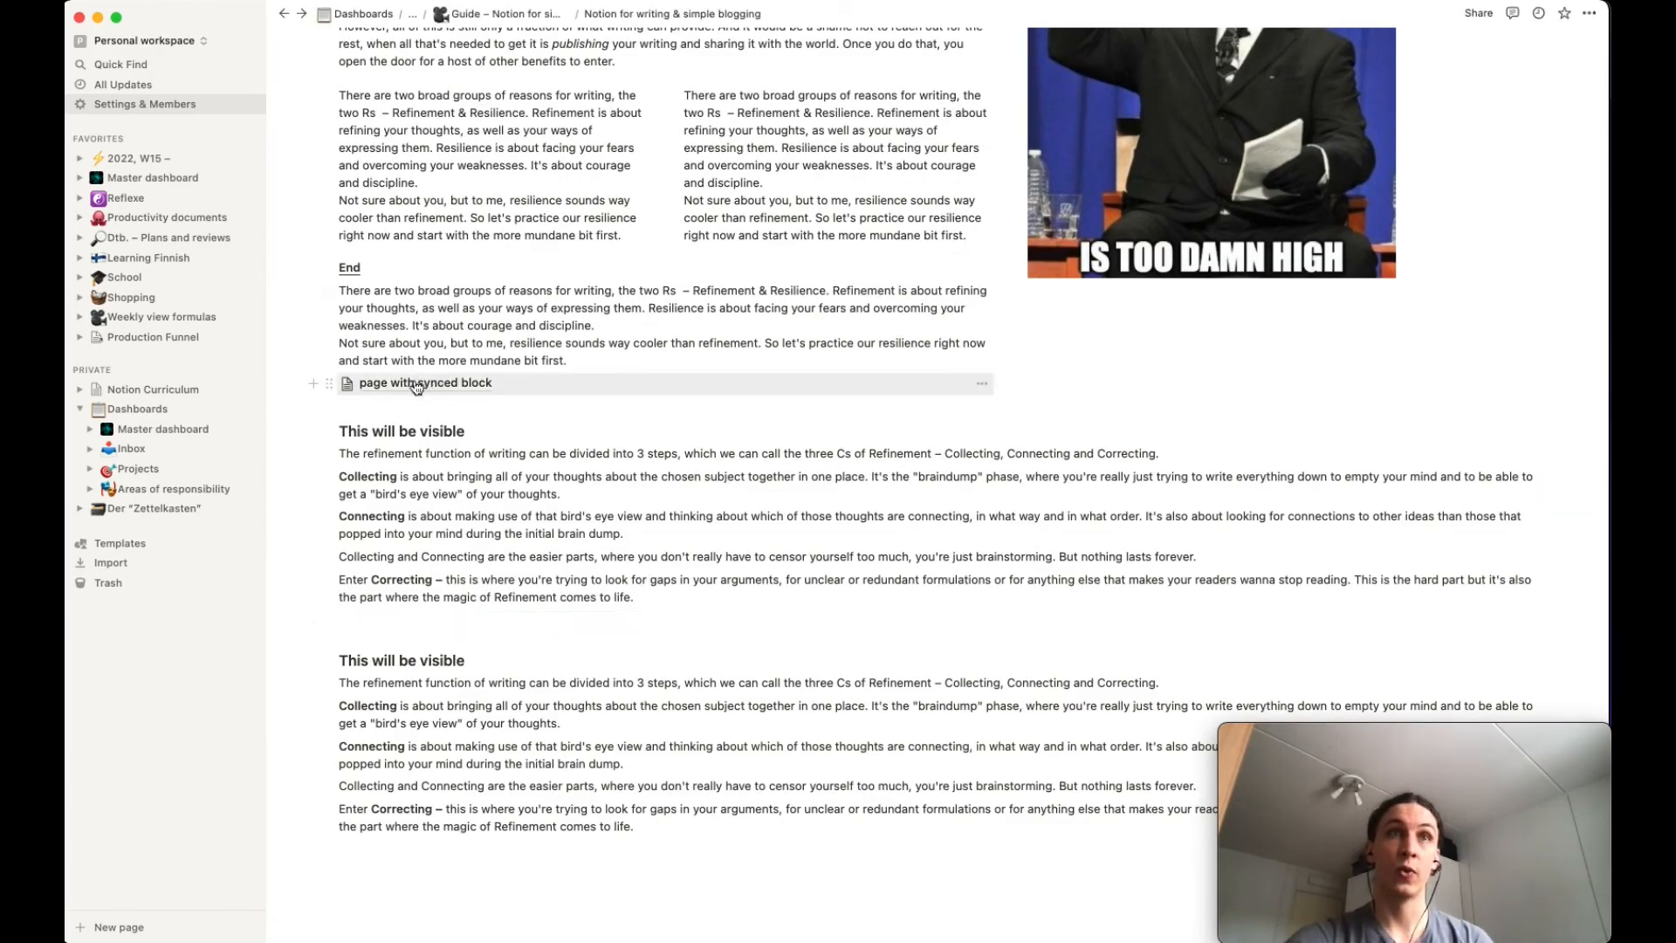
# Add an inline gallery database "This will be visible" below the synced-block sub-page and a linked database "But this won't, until I also share it" below the meme.
pyautogui.click(314, 385)
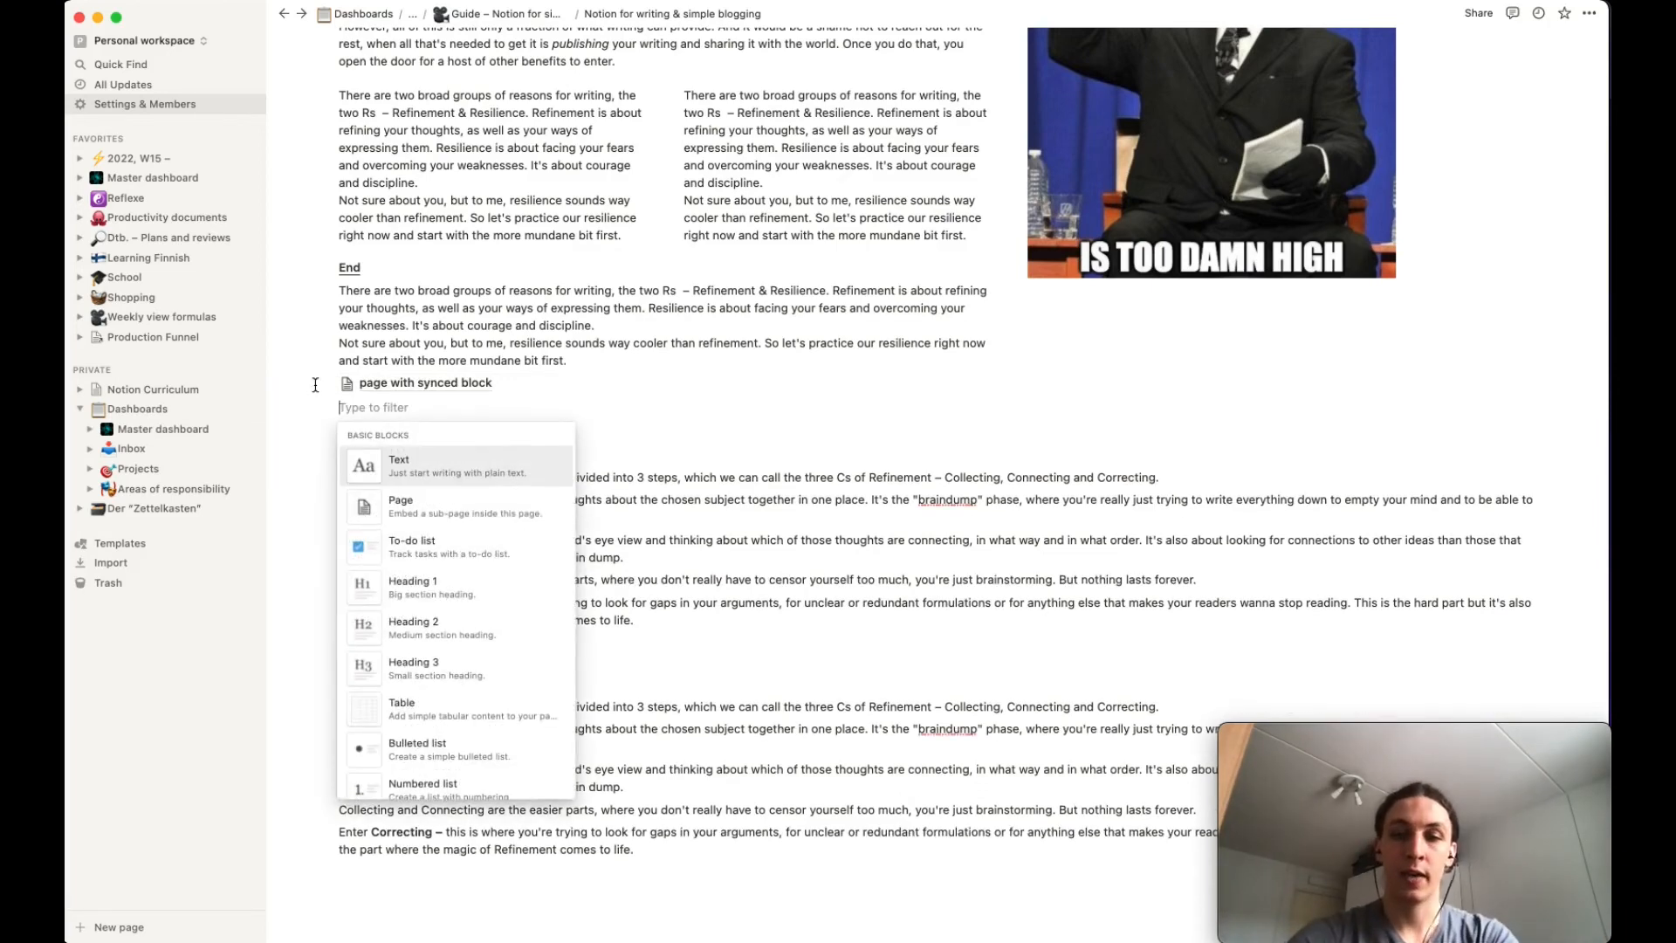
pyautogui.write('/')
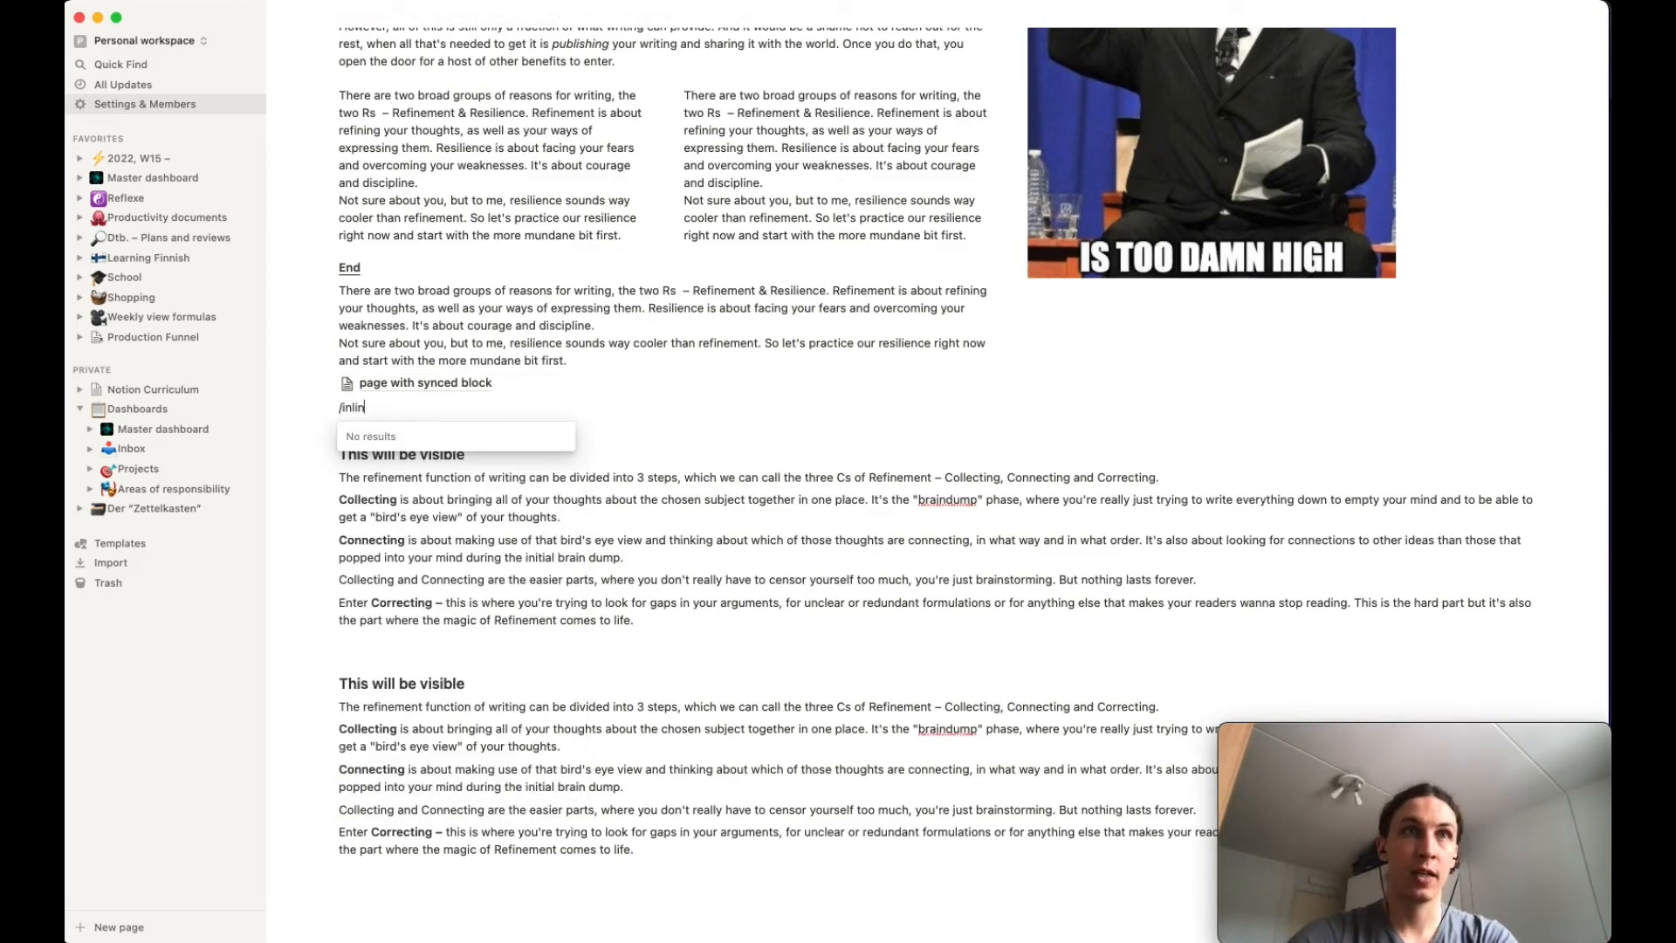
pyautogui.press('BackSpace')
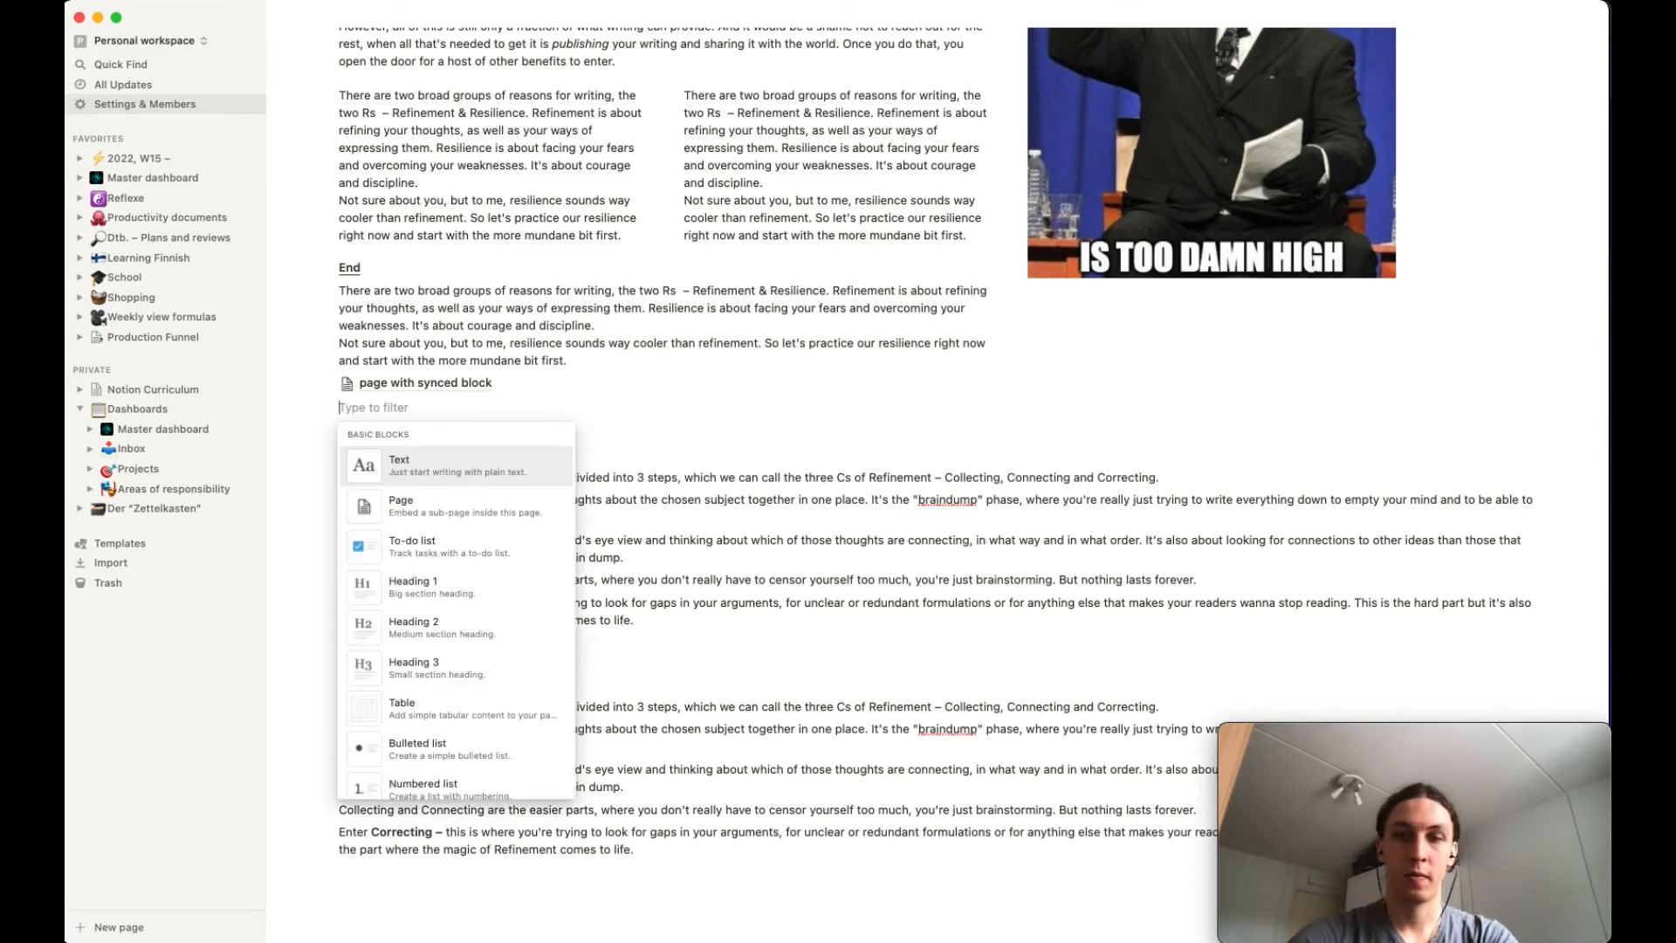
pyautogui.write('inlin')
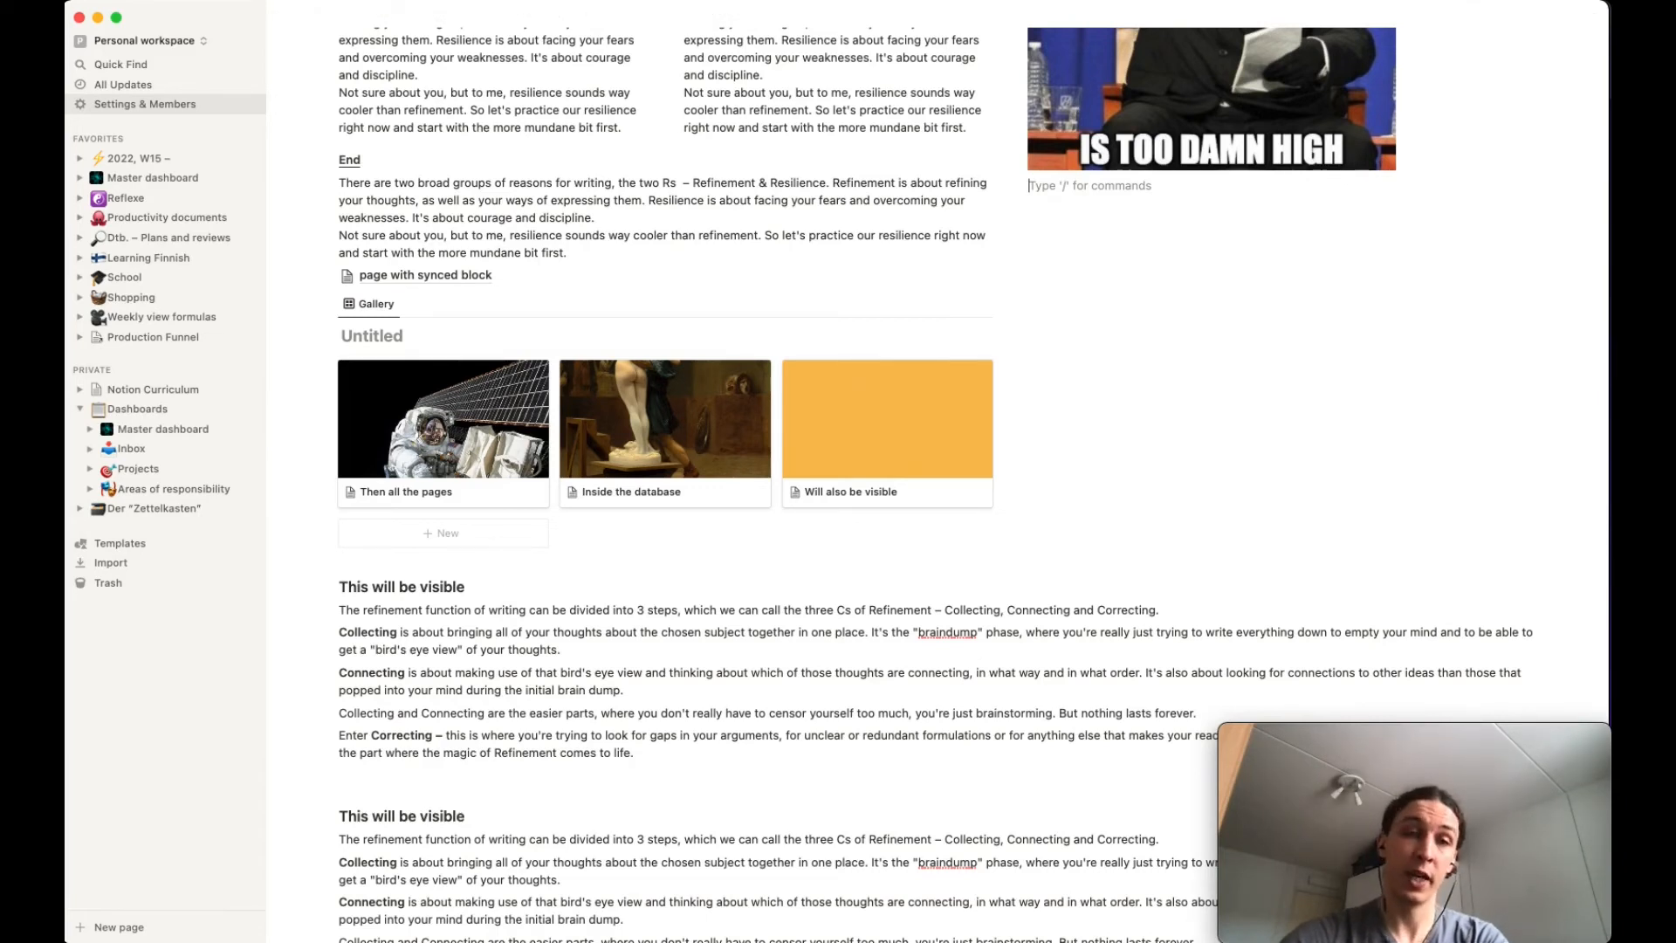
pyautogui.write('/linked')
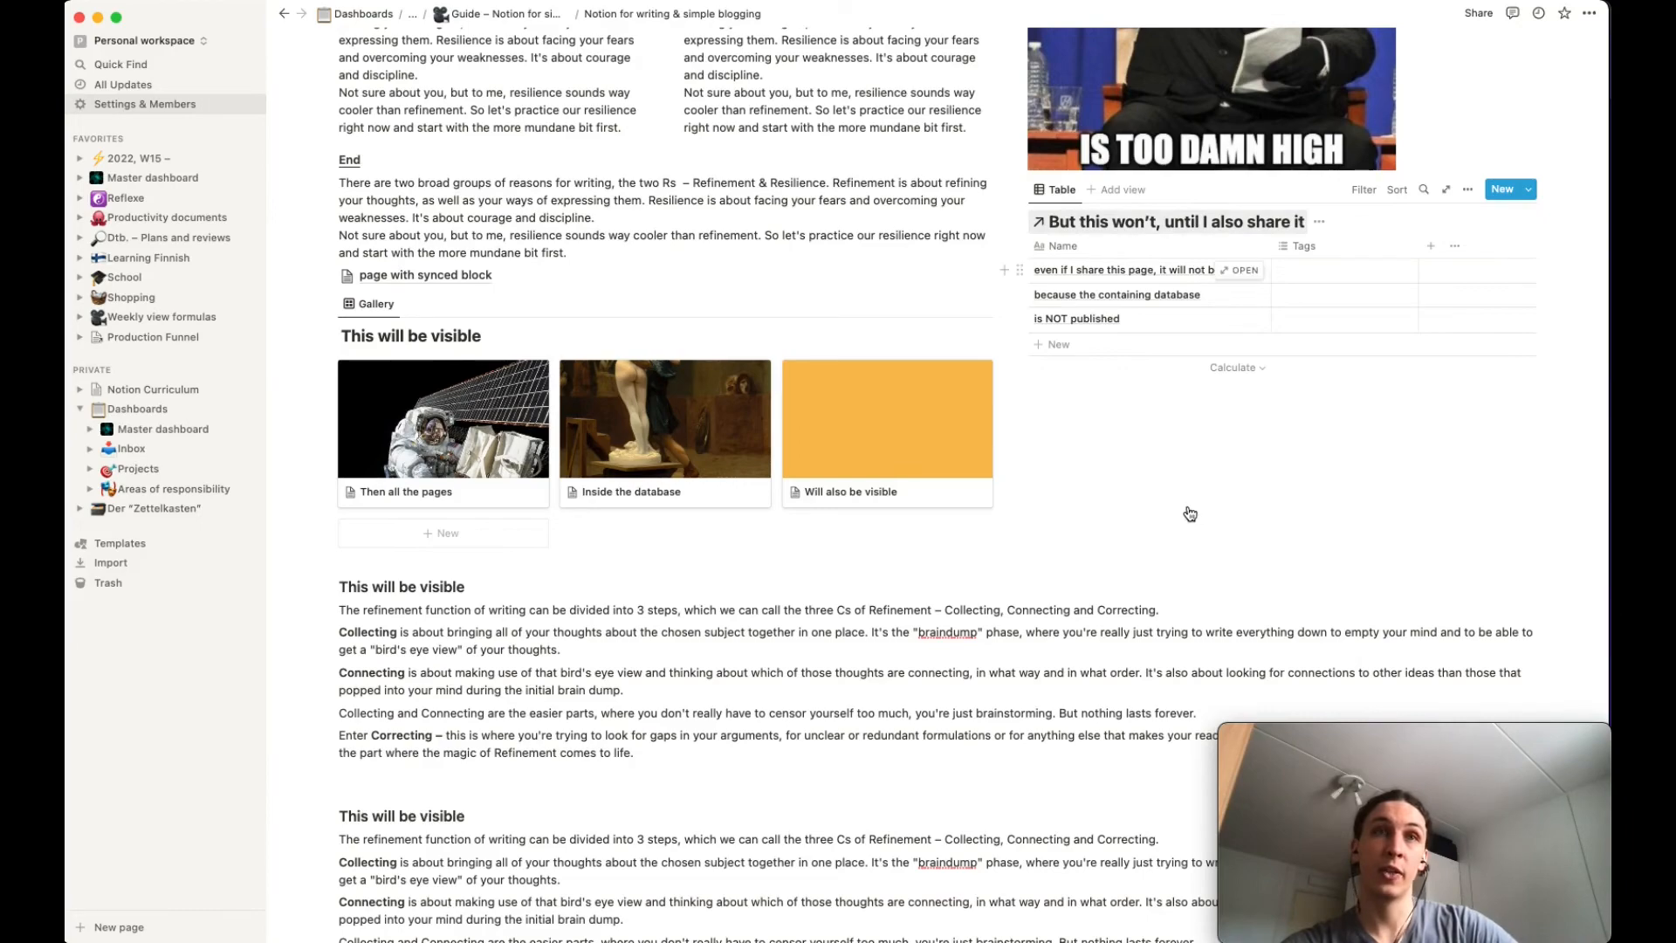
# Switch to the private Brave window, open the article's public web address and check which databases are visible on the published page.
pyautogui.hotkey('ctrl', 'Up')
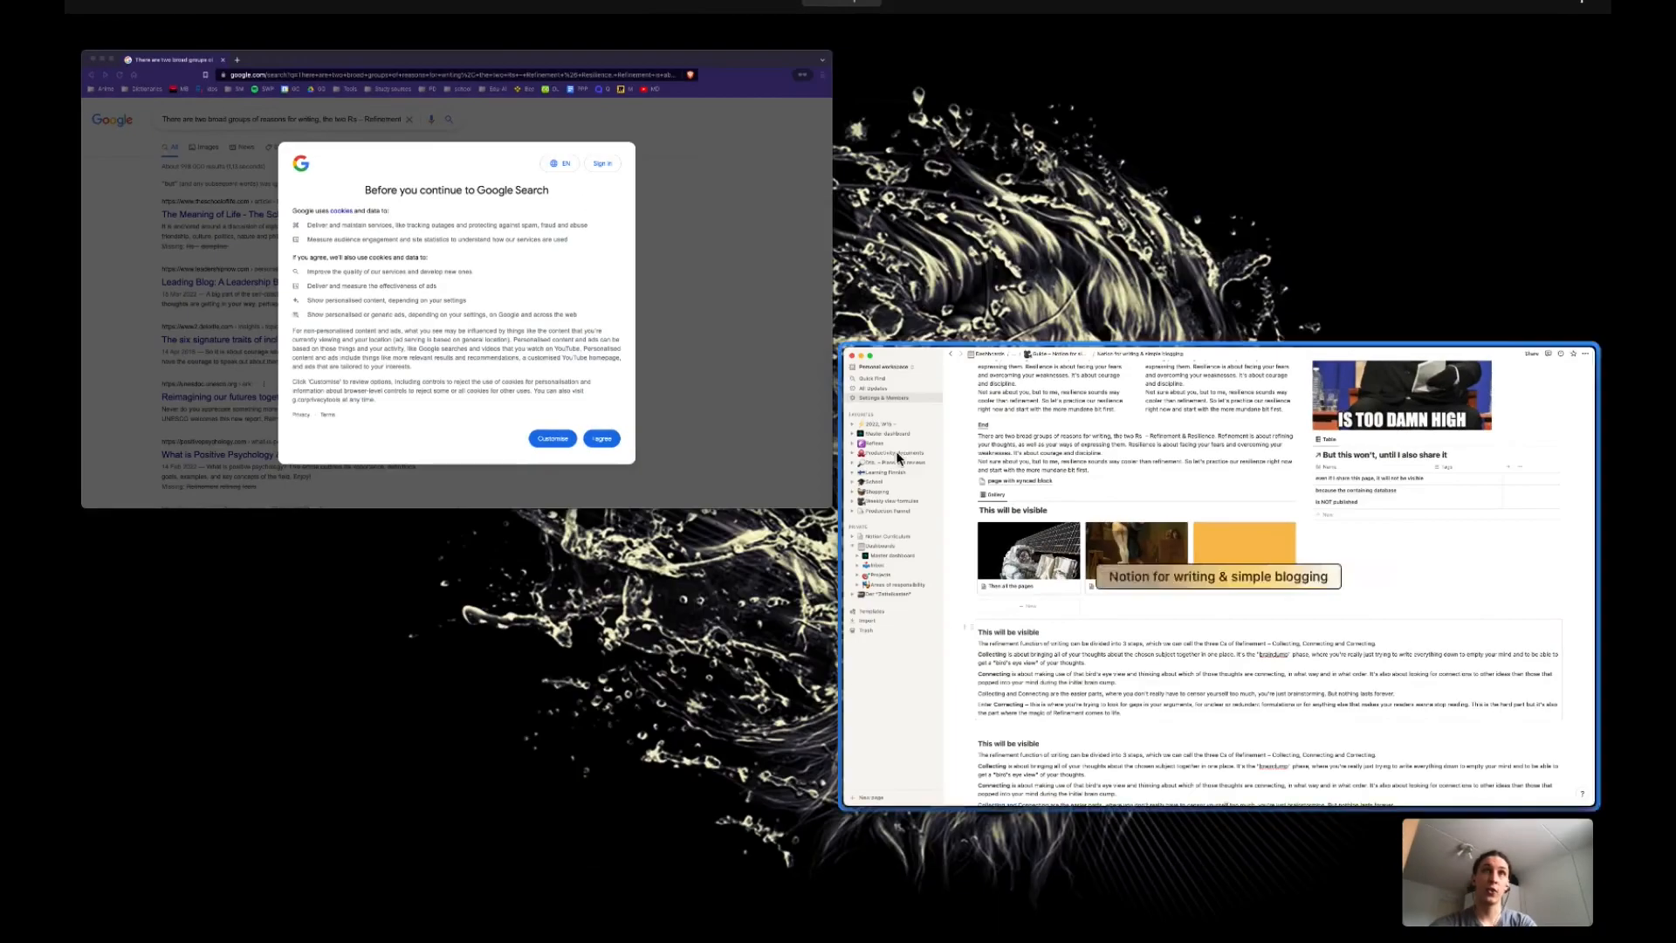
pyautogui.click(717, 248)
pyautogui.click(461, 48)
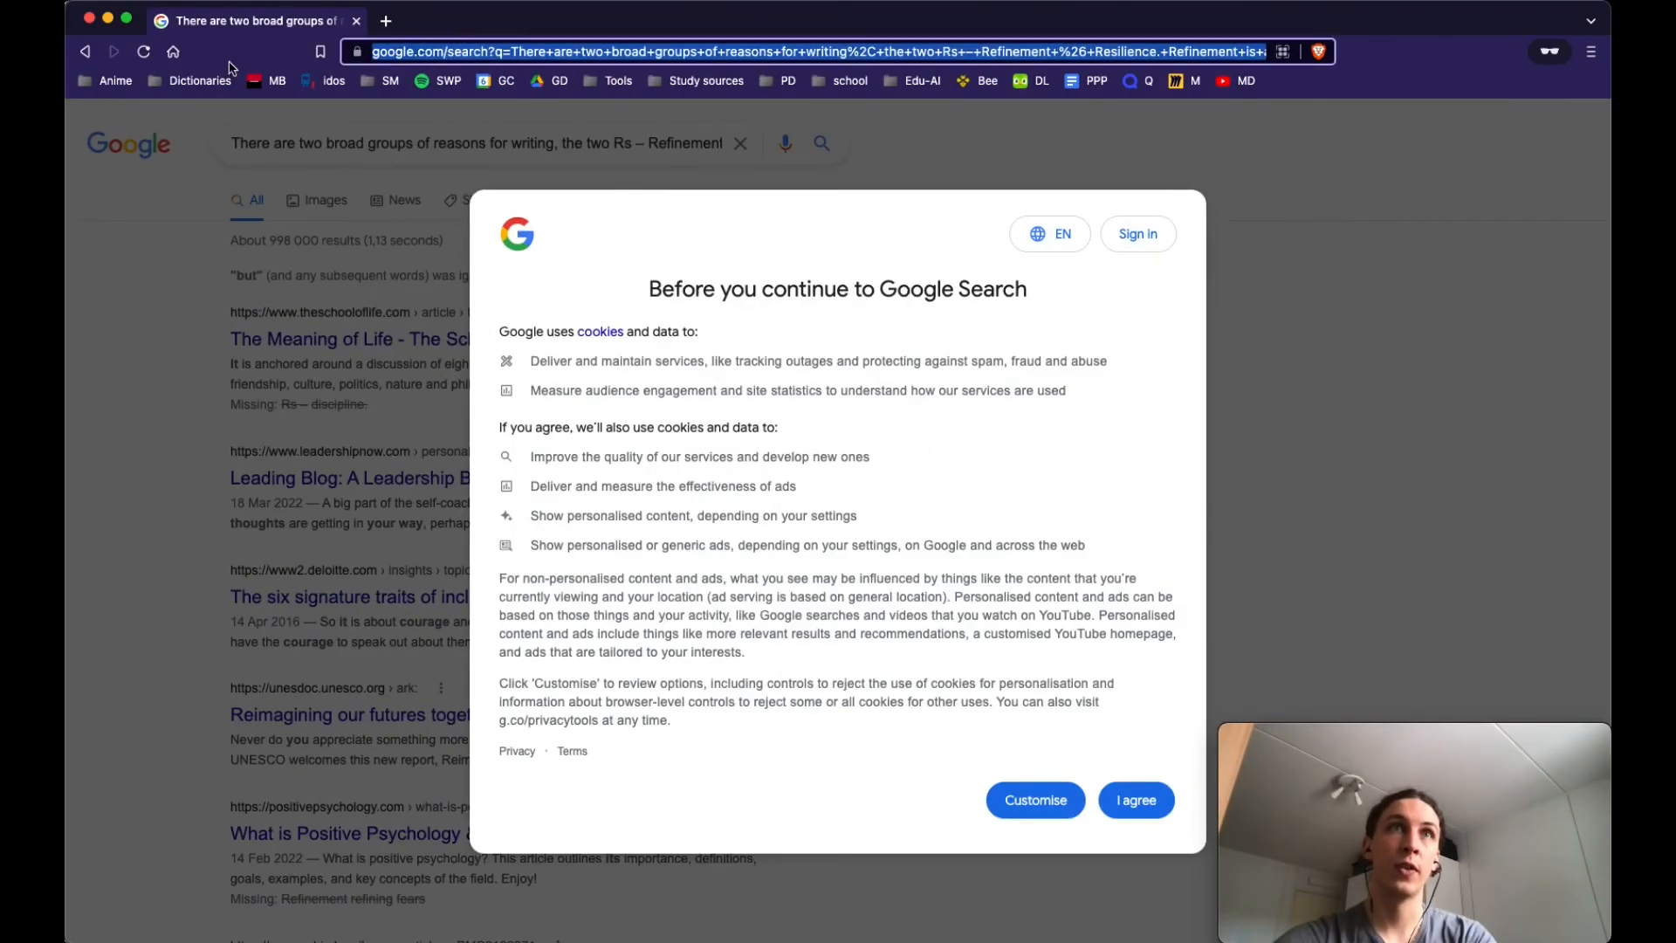
pyautogui.click(172, 52)
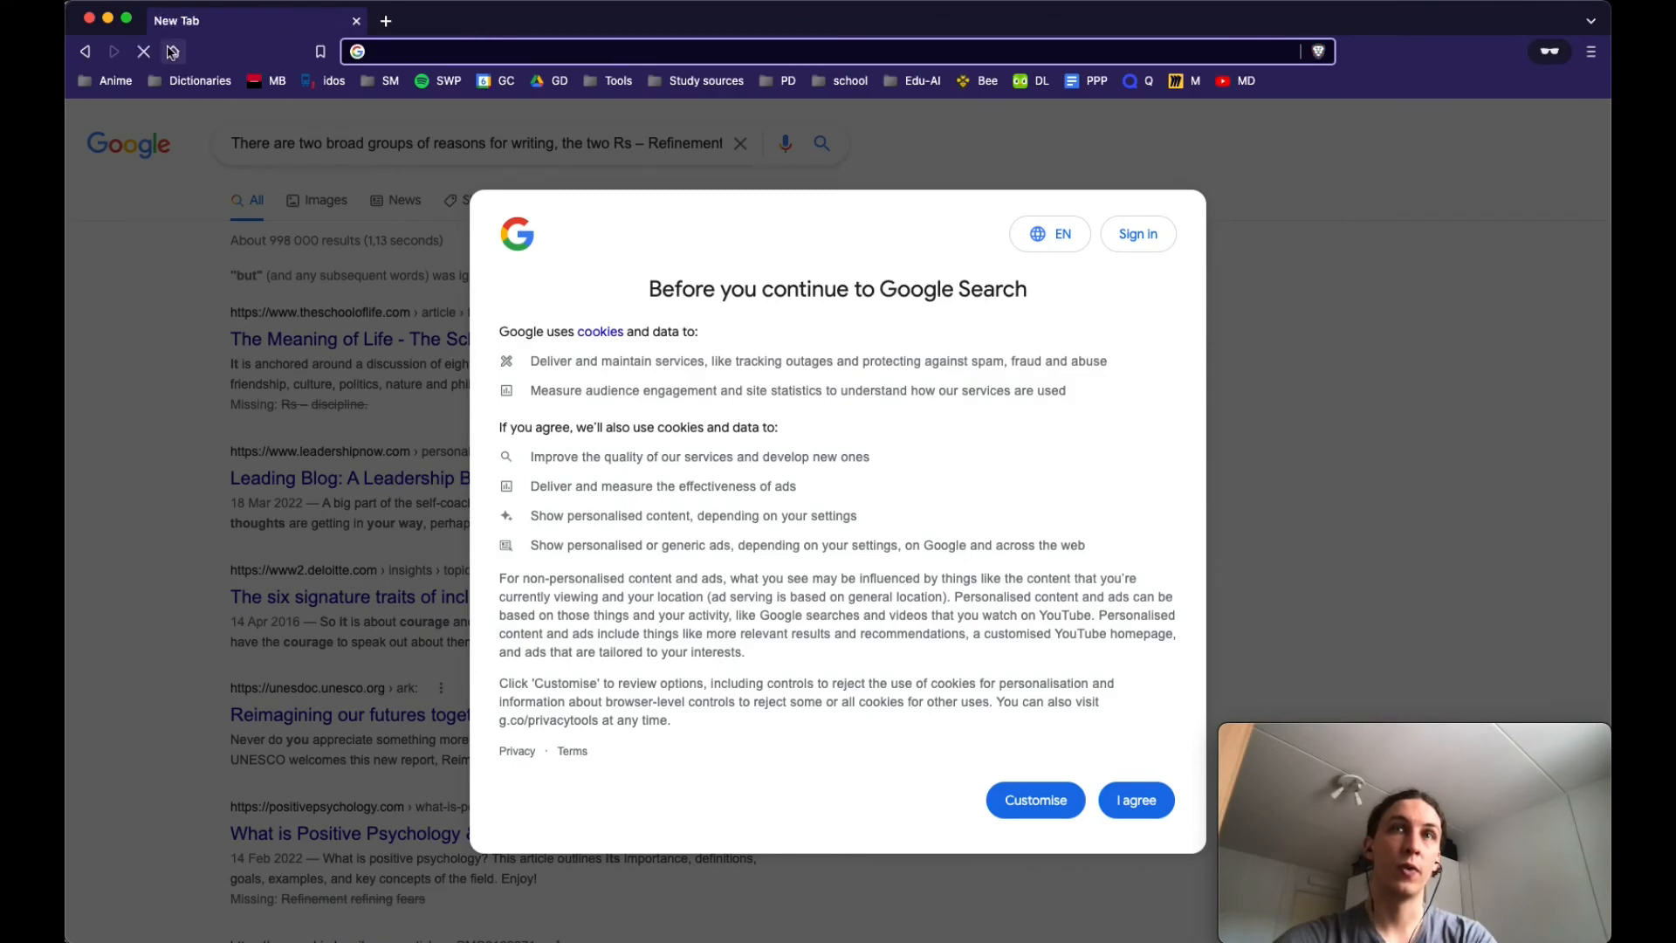
pyautogui.write('https://krystof-ekl.notion.site/Notion-for-writing-simple-blogging-a7a2b52107804e008ea2079751eb08b0')
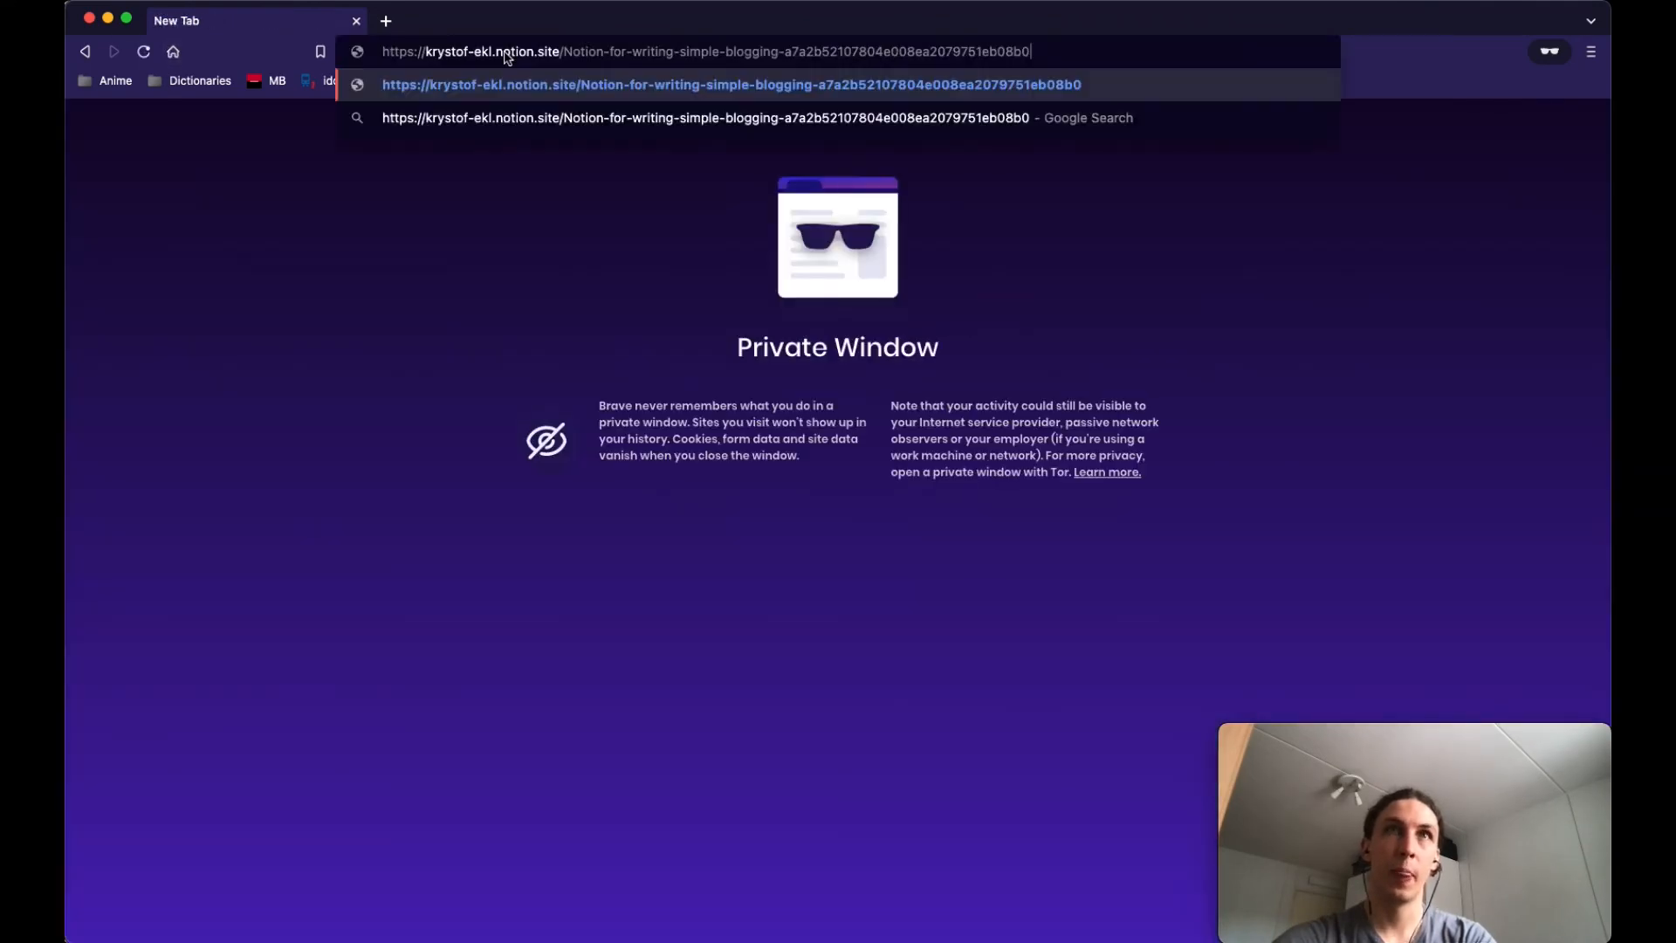
pyautogui.press('Return')
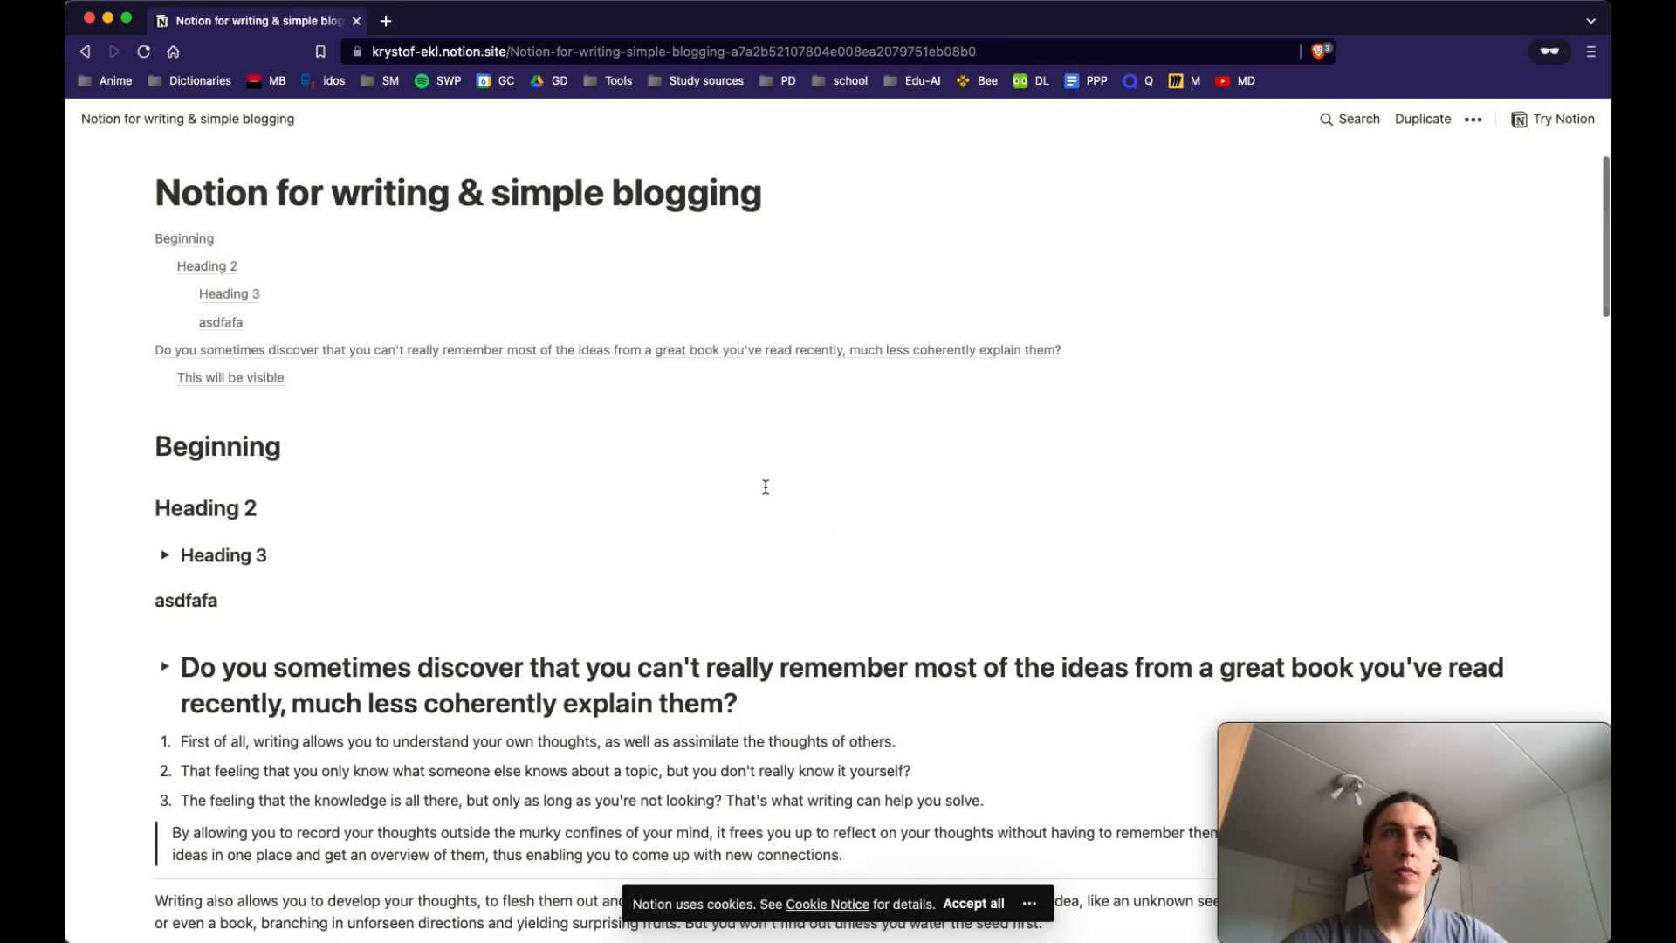
pyautogui.scroll(-10, 766, 488)
pyautogui.scroll(-20, 765, 493)
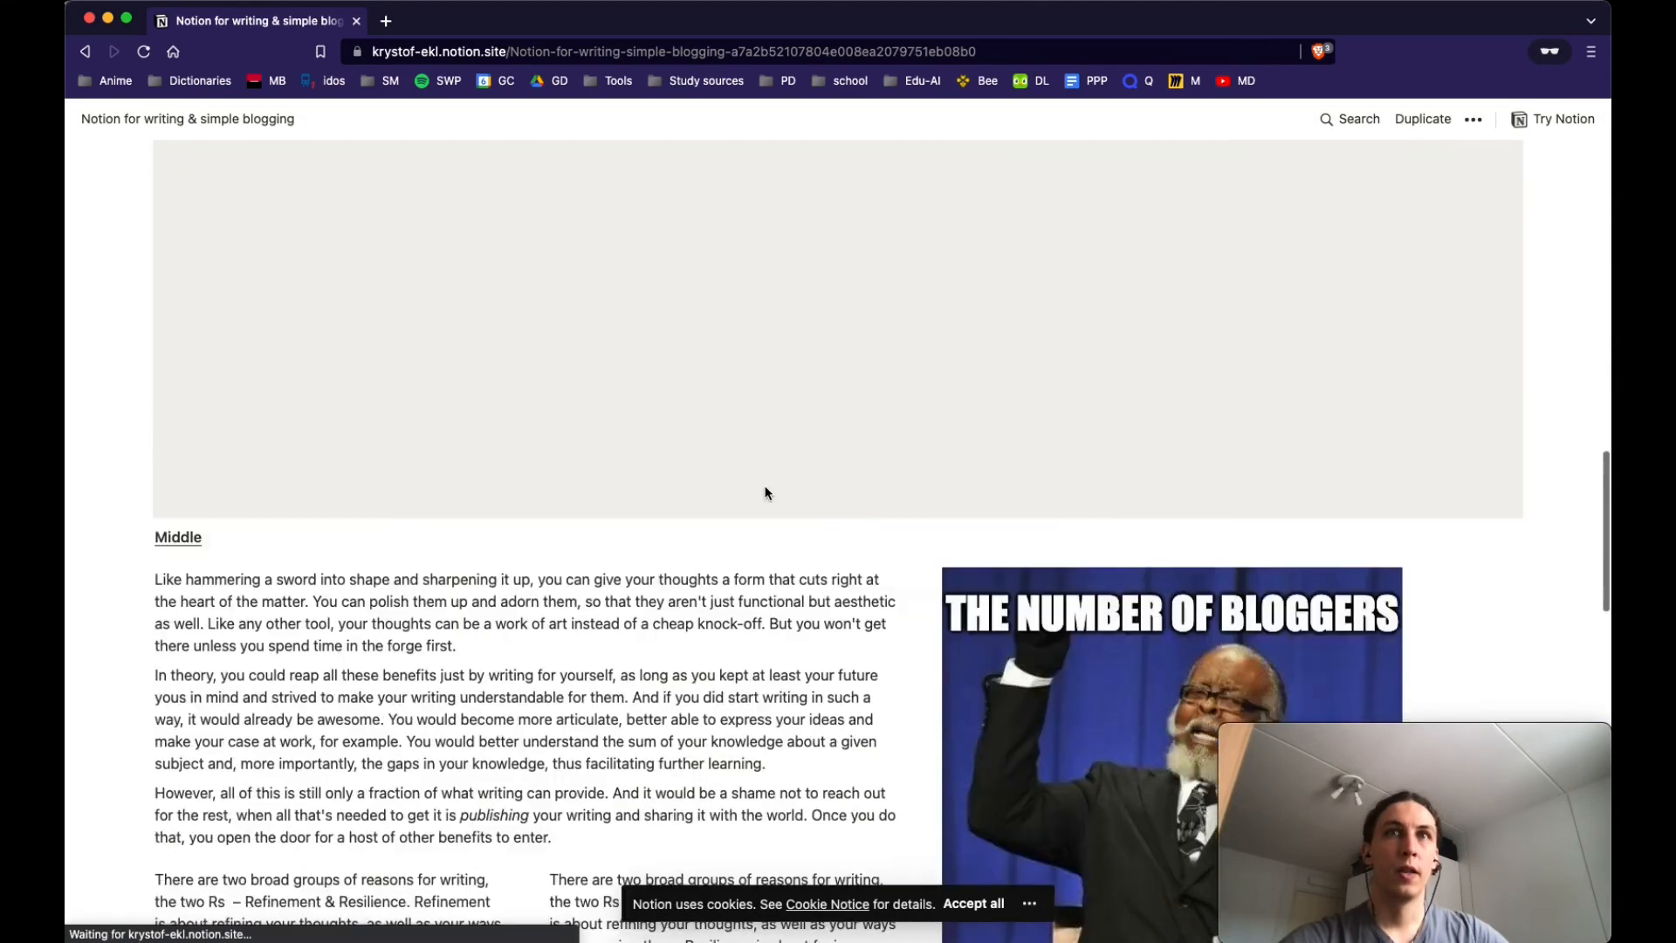
pyautogui.scroll(-3, 765, 486)
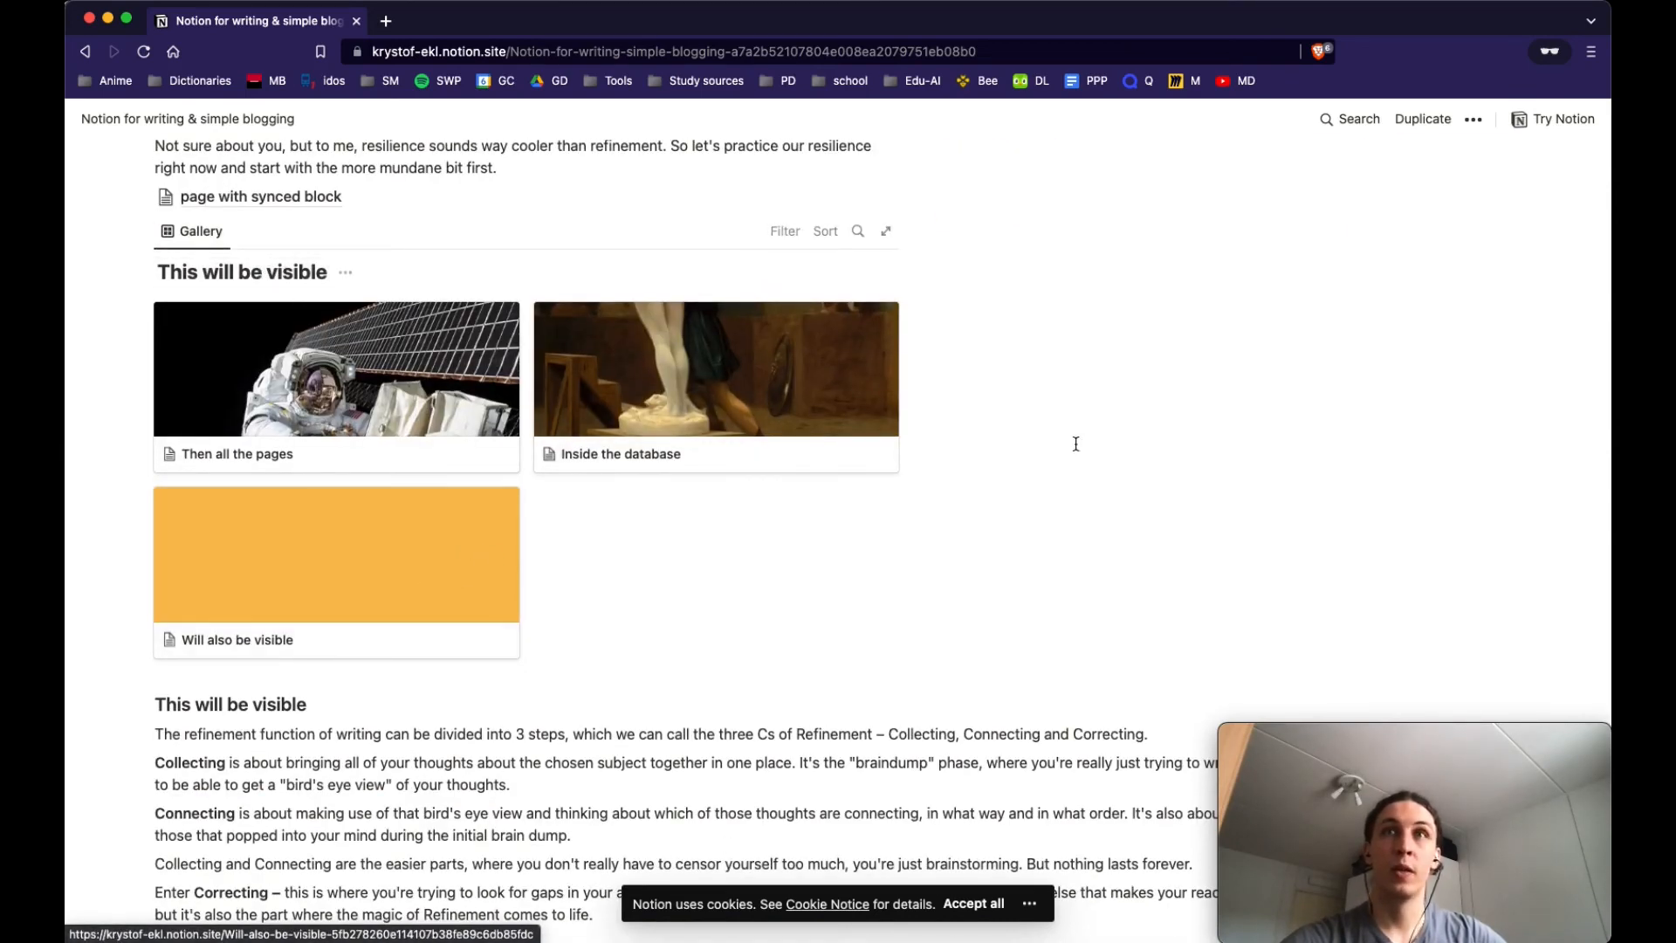
pyautogui.scroll(2, 1077, 442)
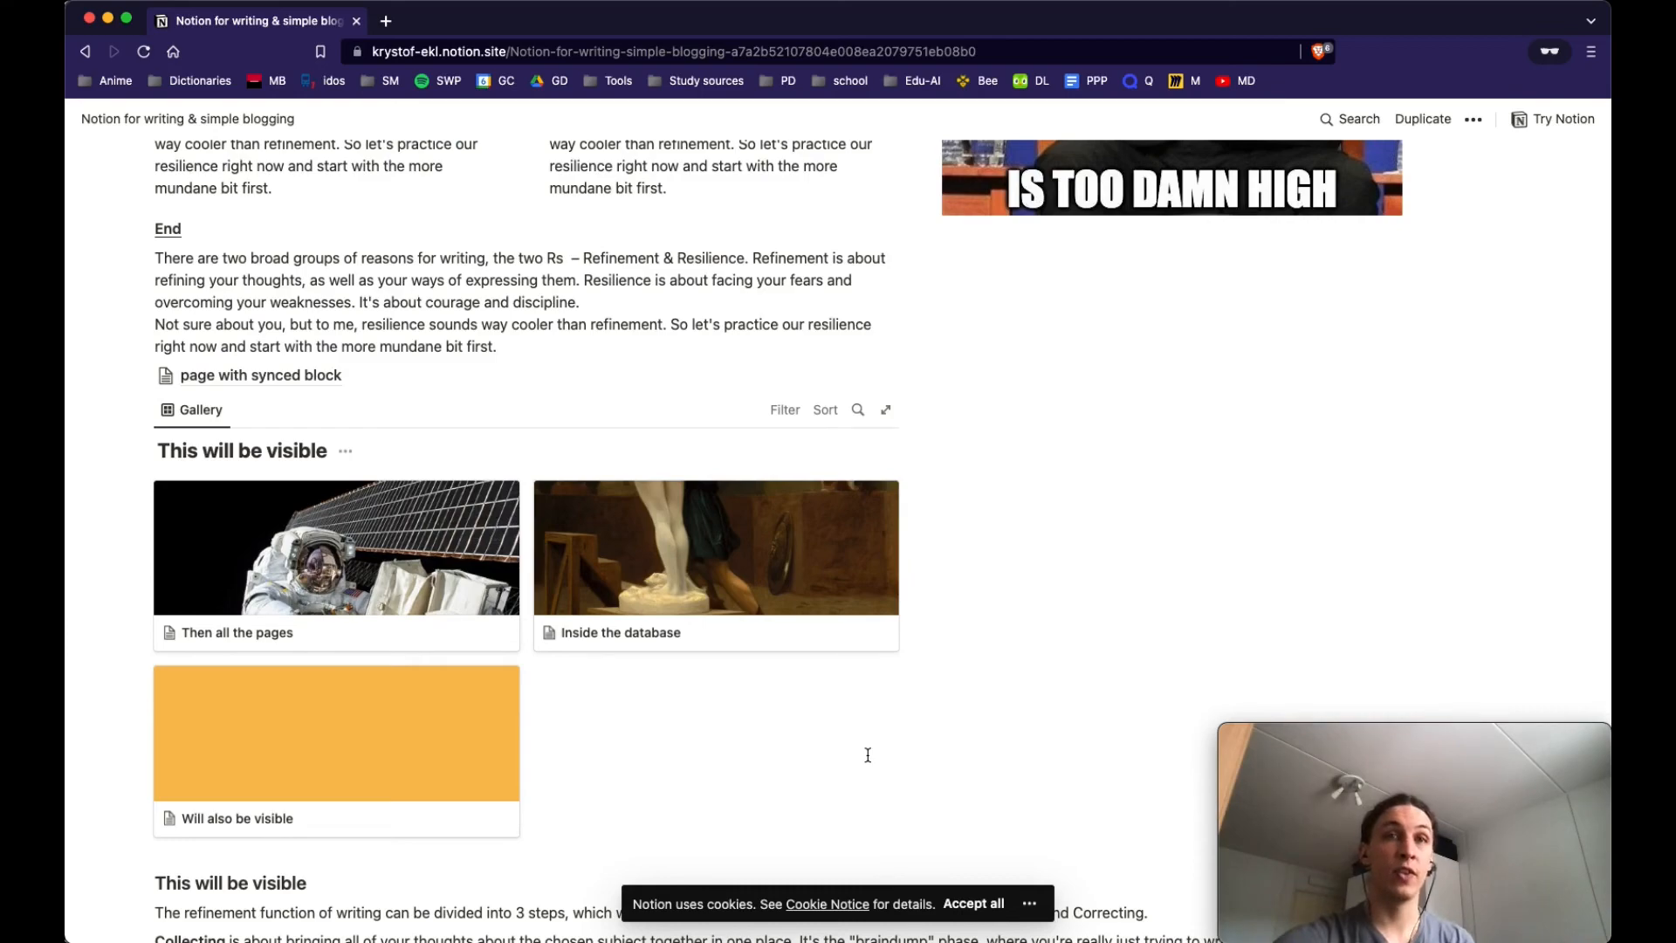
# Switch back to Notion, open the source database "But this won't, until I also share it" and share it to the web.
pyautogui.hotkey('ctrl', 'Up')
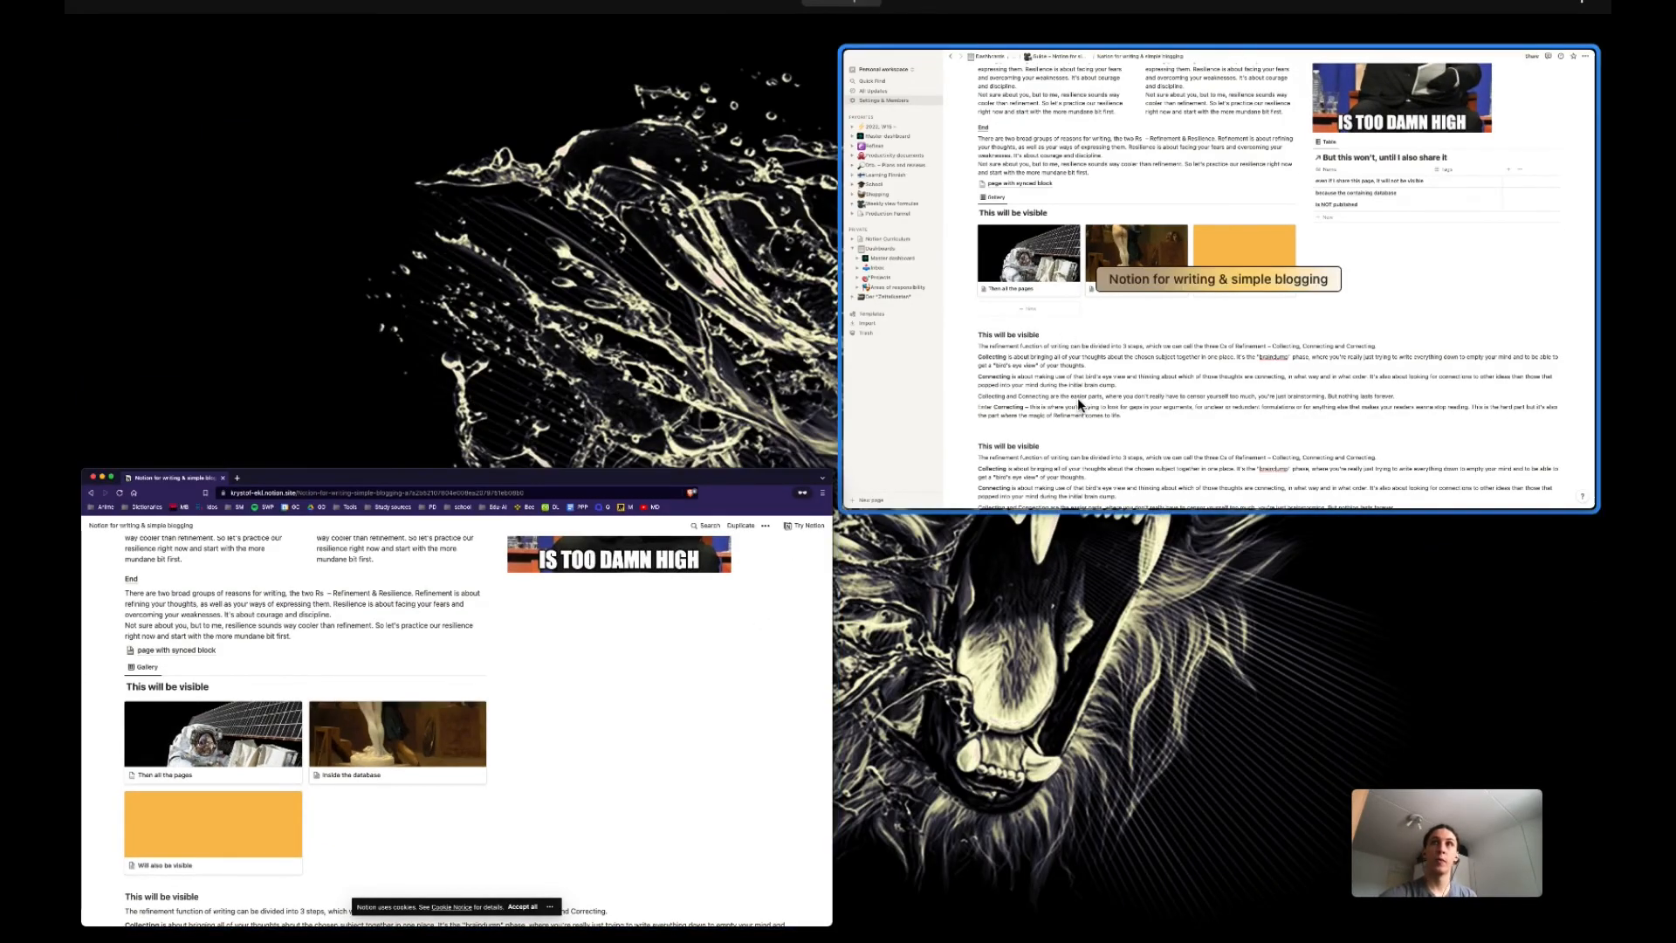
pyautogui.click(1077, 397)
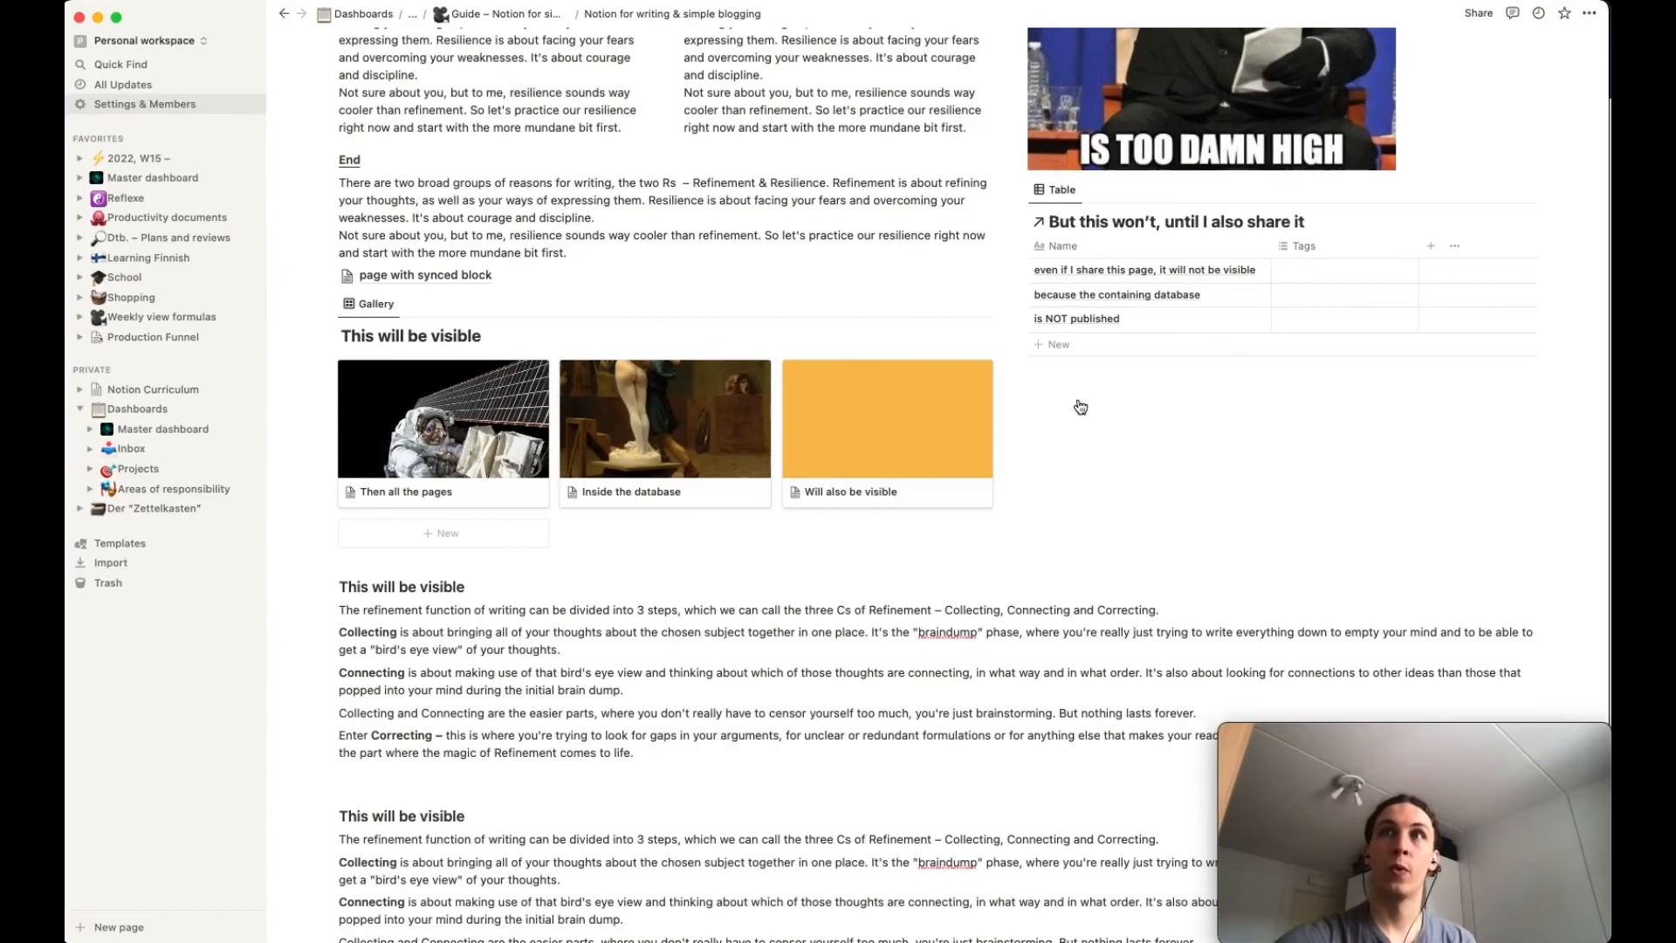
pyautogui.click(1216, 225)
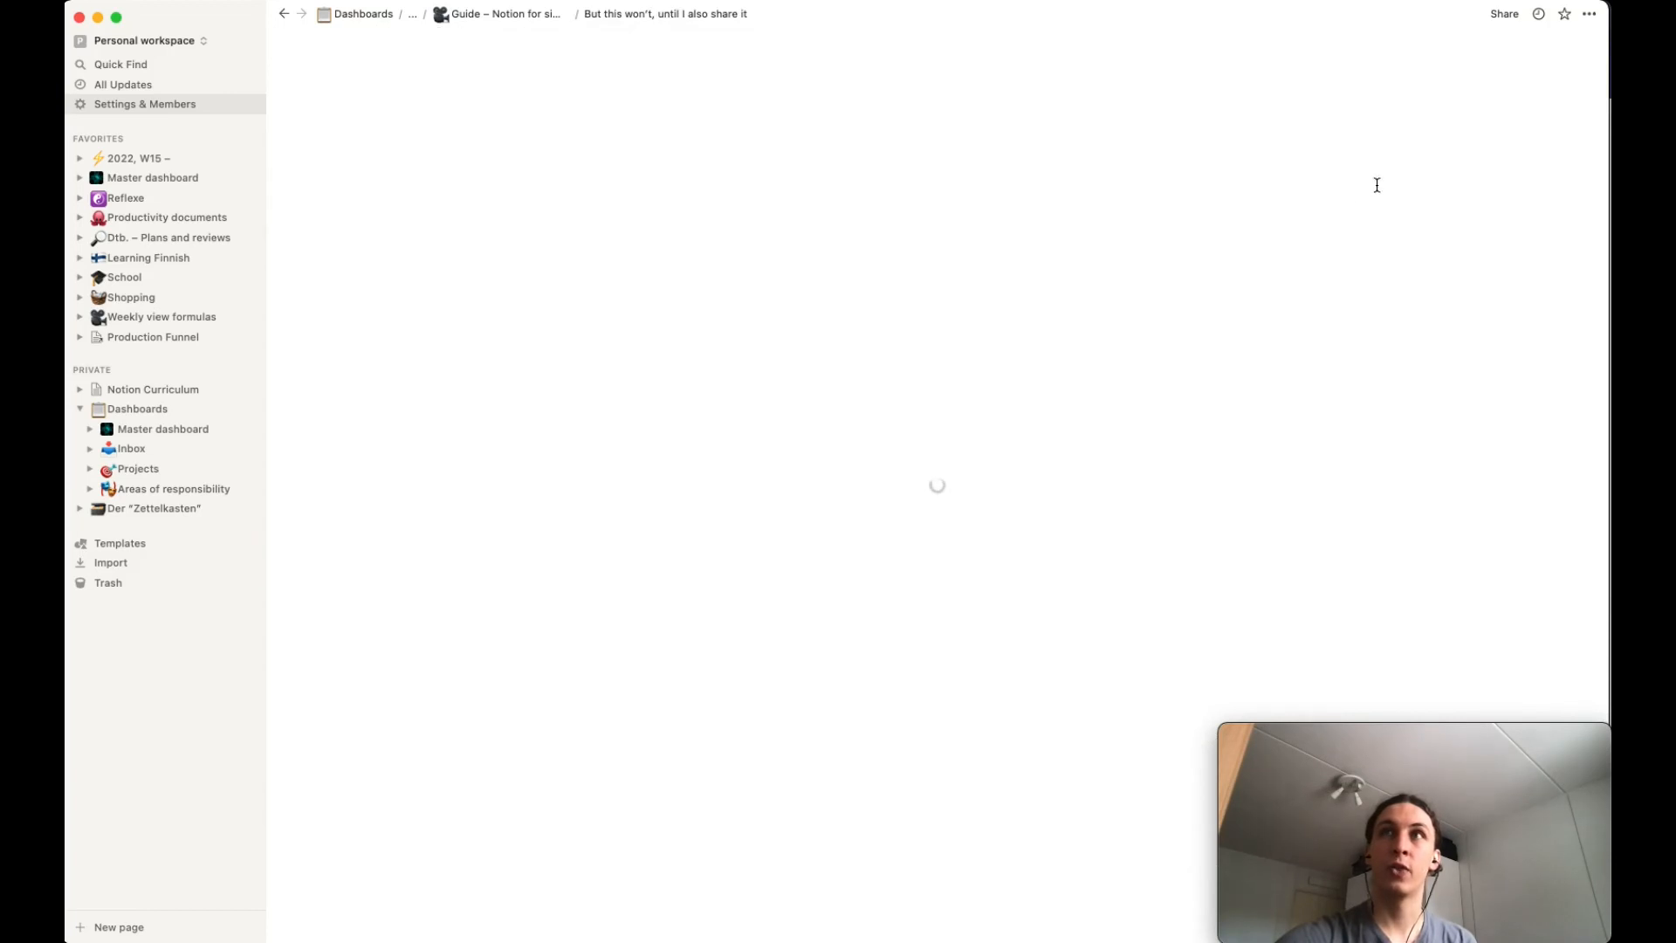
pyautogui.click(1502, 13)
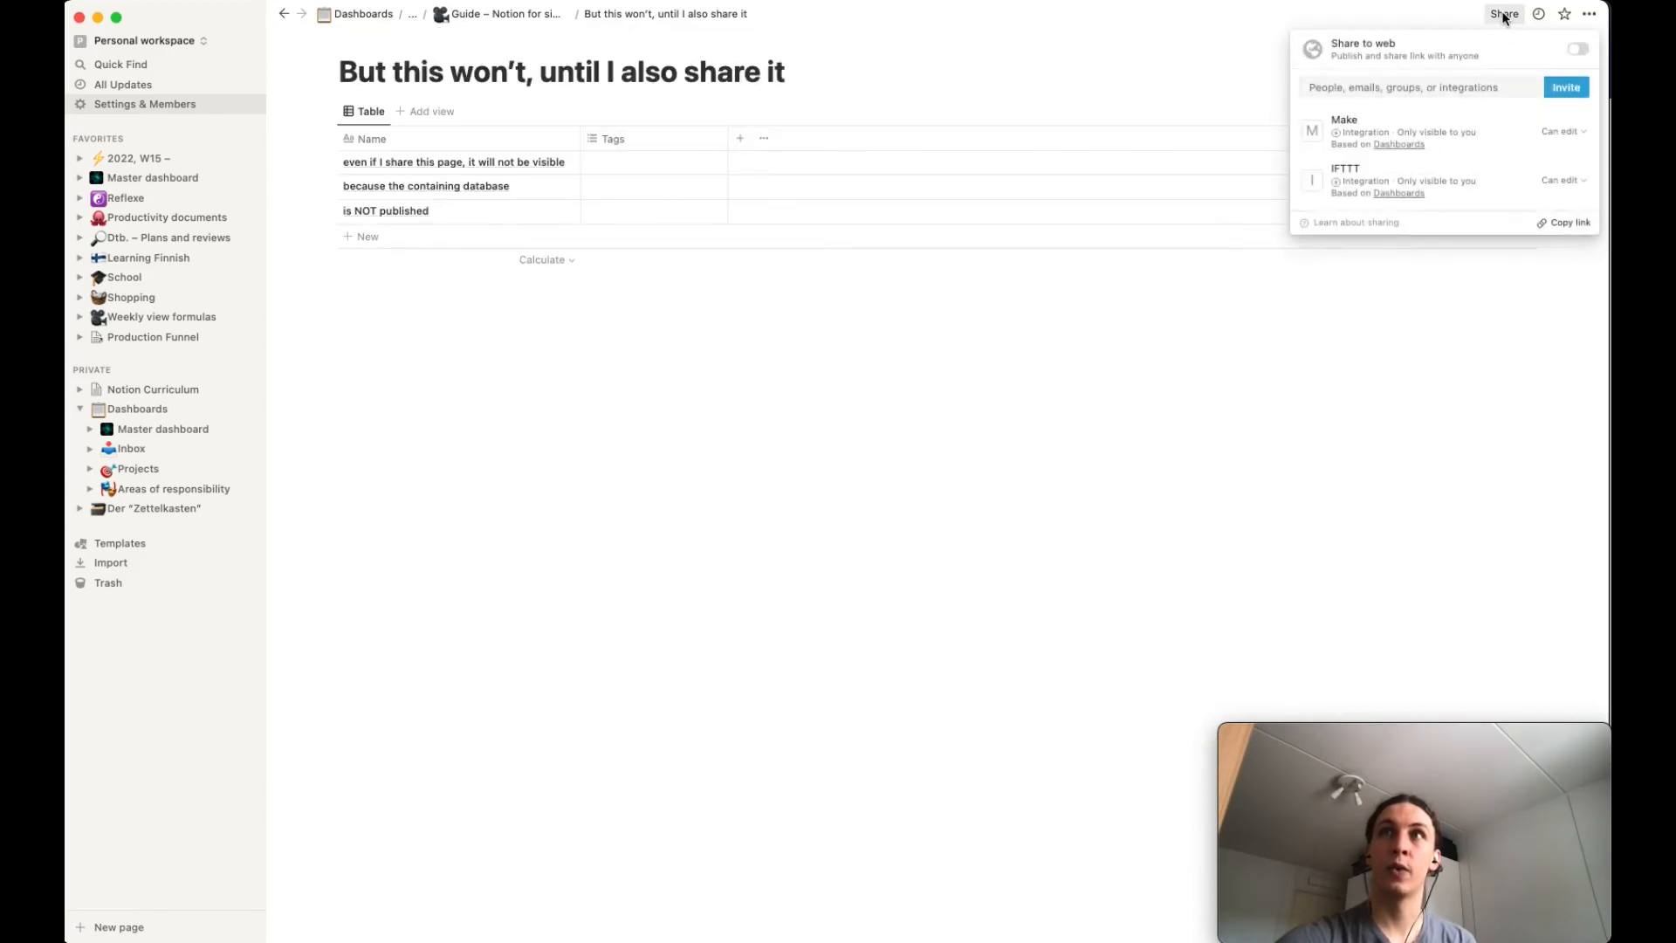
pyautogui.click(1580, 52)
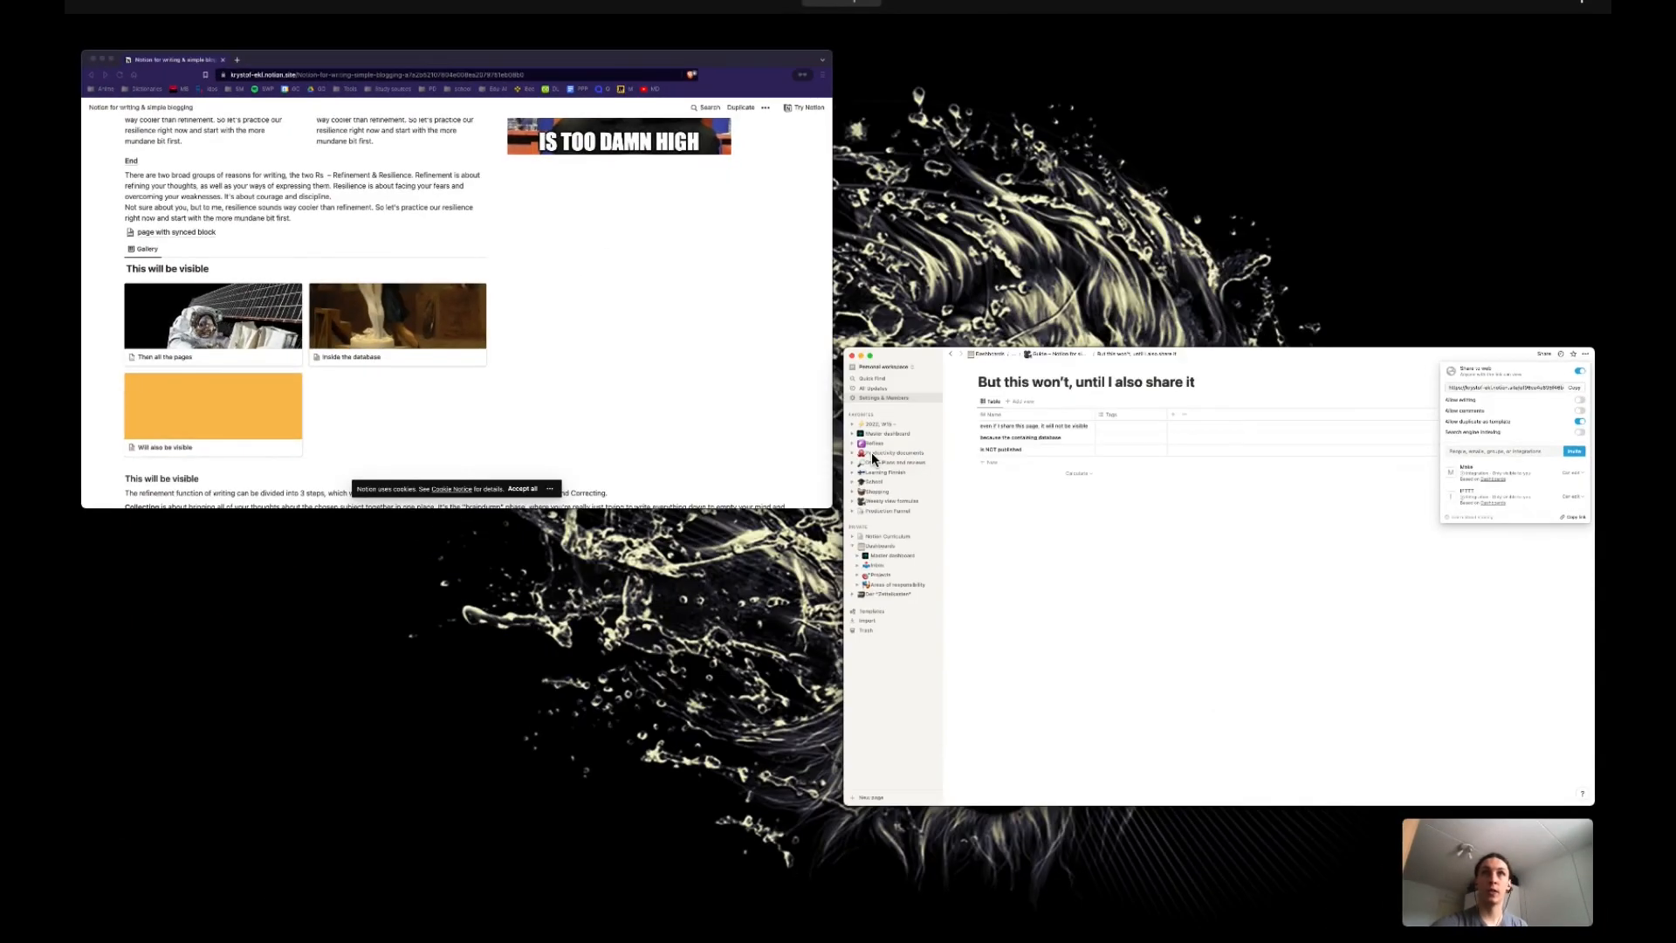
# Reload the published article in Brave and preview the linked table's first entry and the gallery page "Inside the database", closing each preview.
pyautogui.click(591, 326)
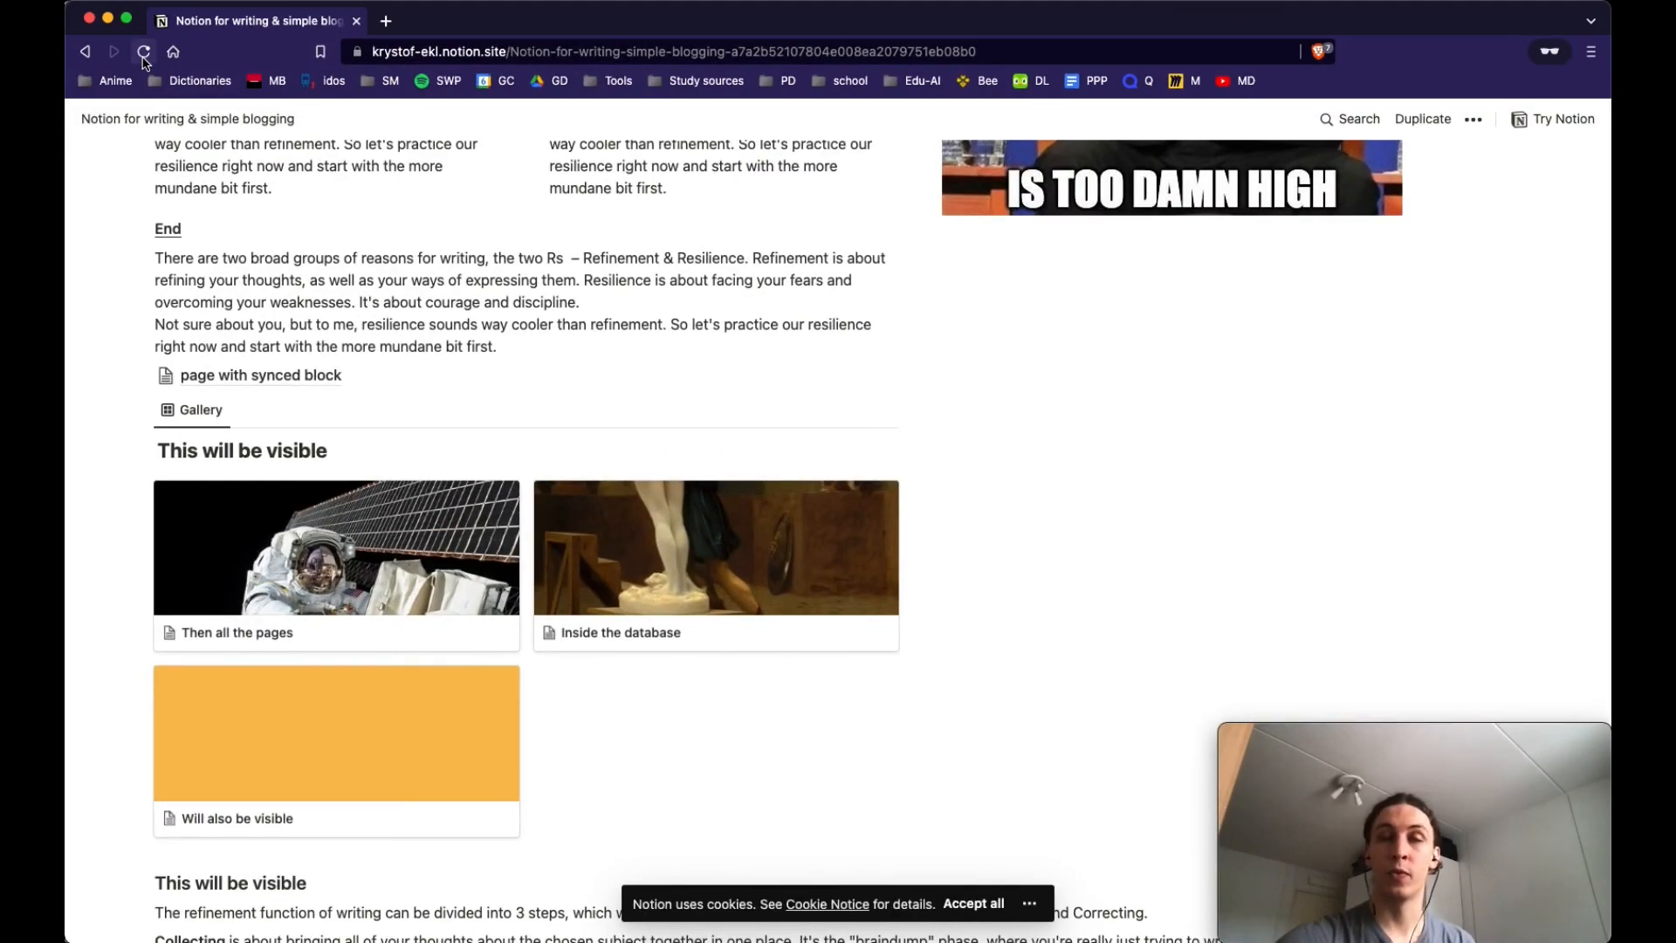
pyautogui.click(143, 57)
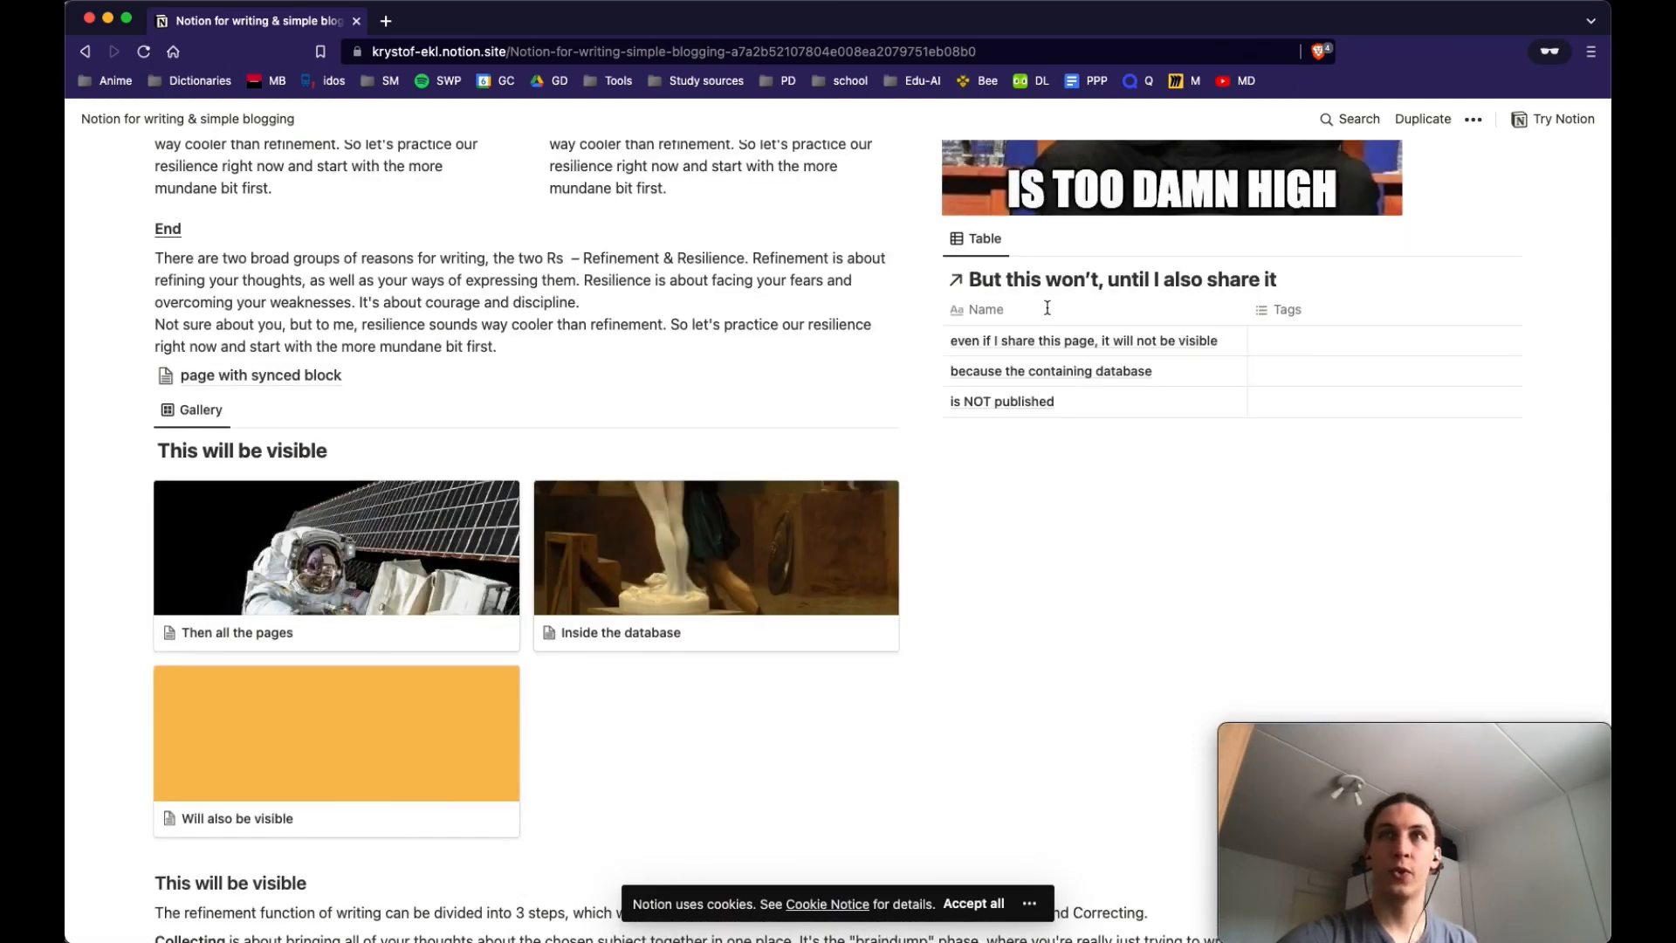
pyautogui.click(1216, 340)
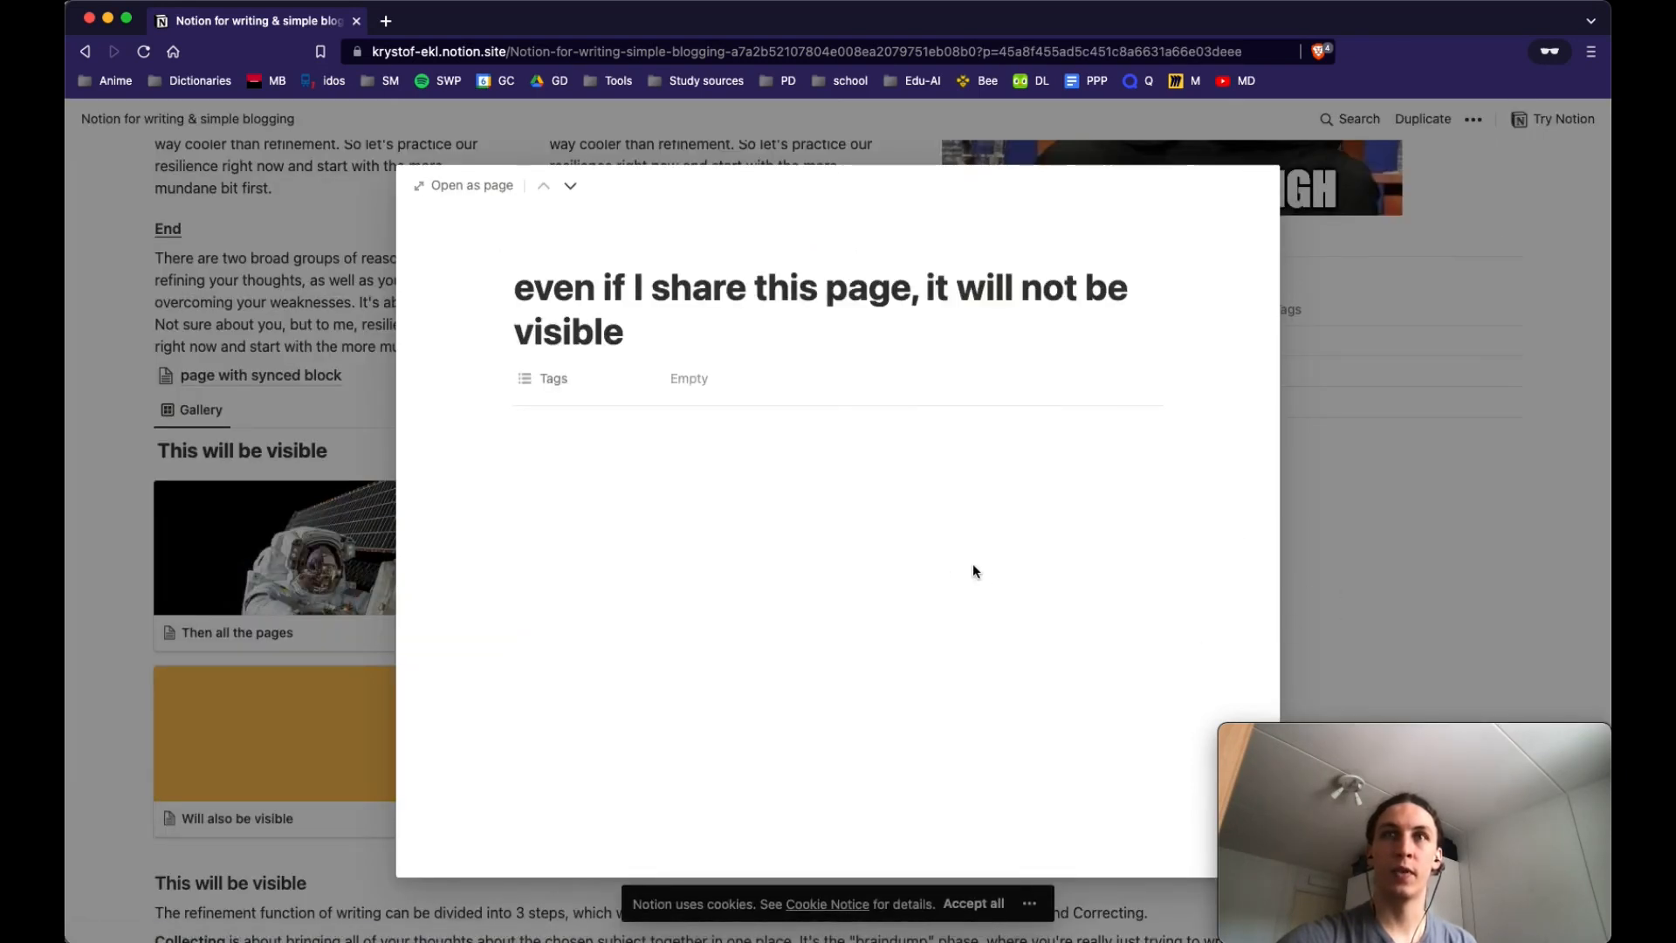
pyautogui.click(1428, 494)
pyautogui.click(703, 570)
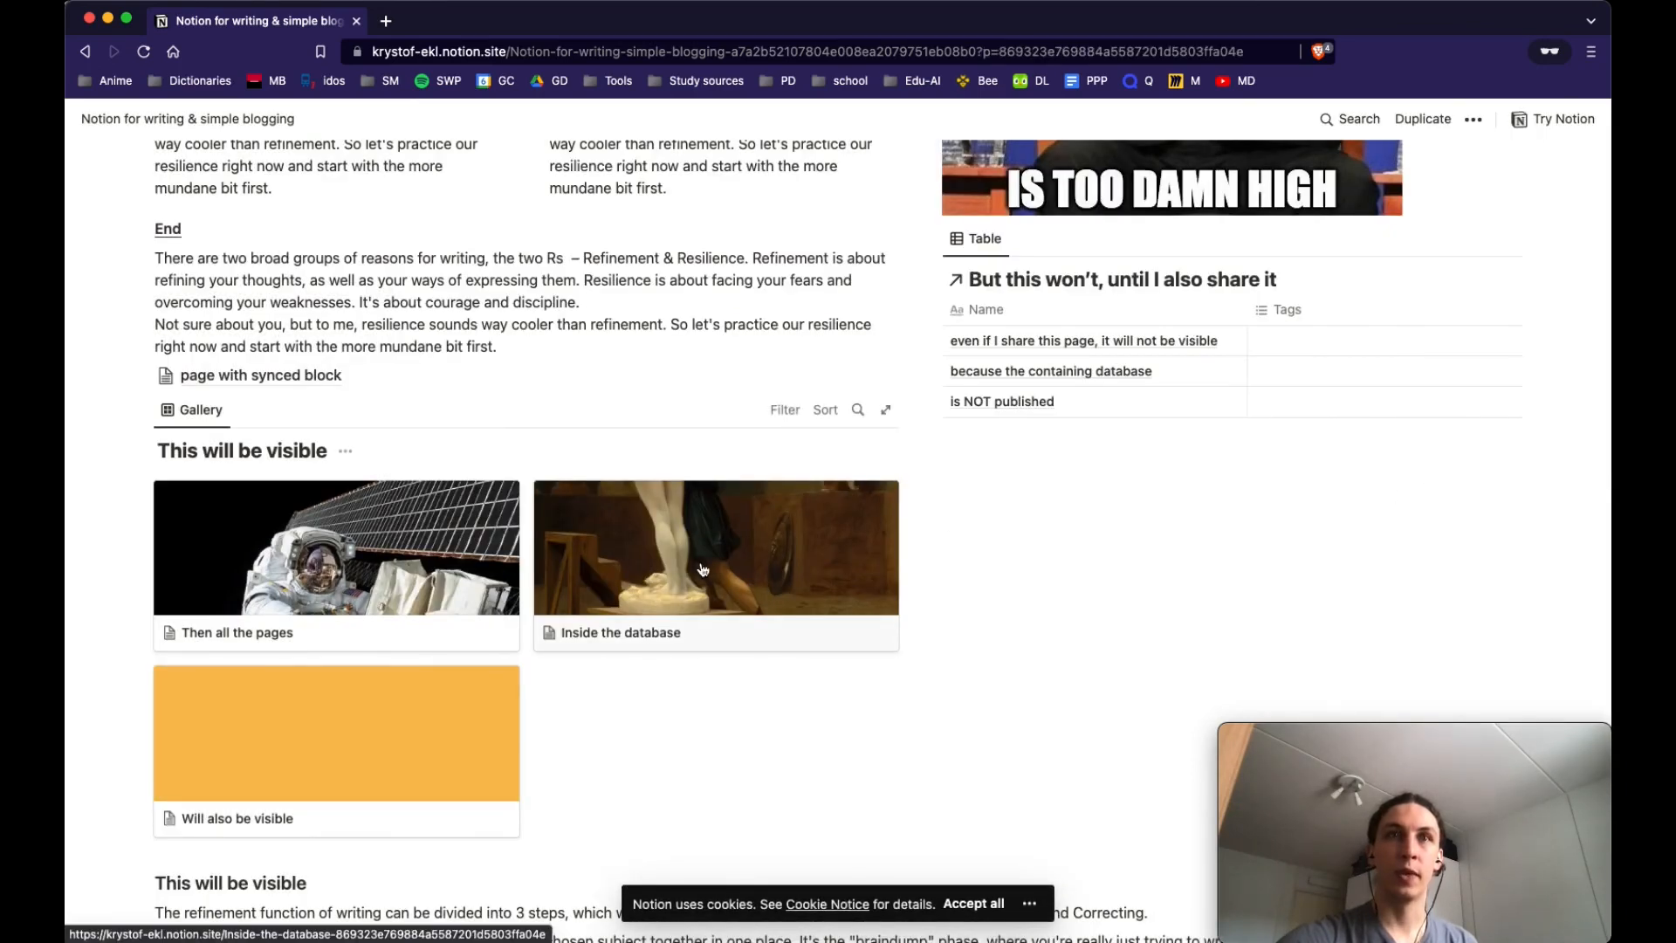
pyautogui.press('Escape')
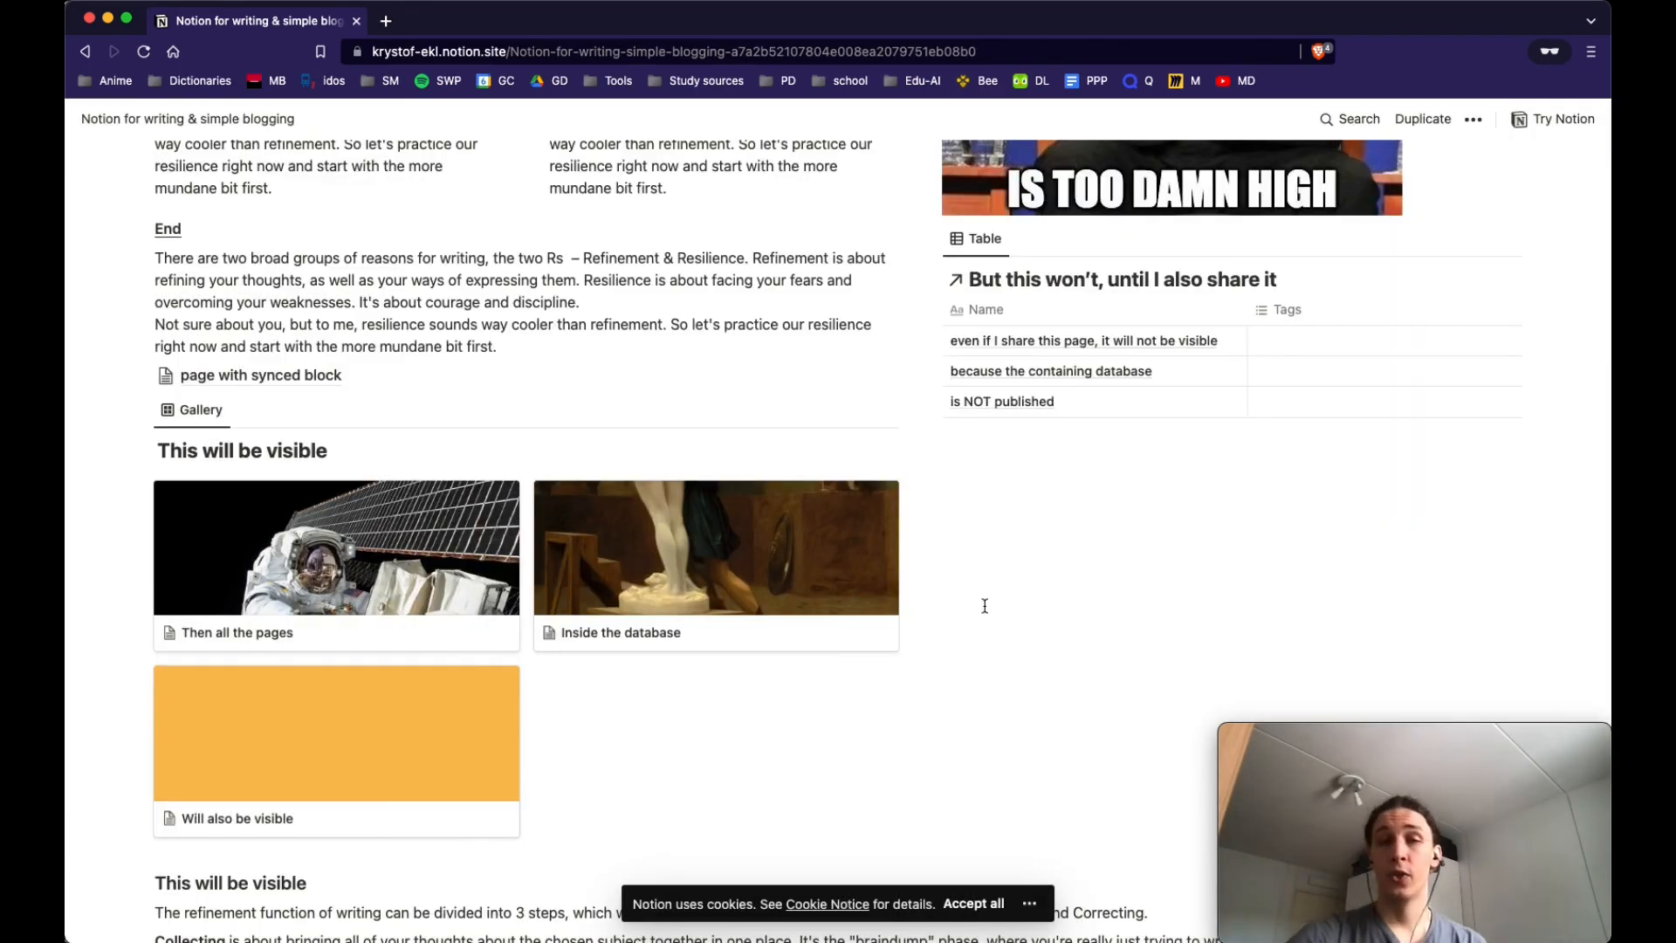